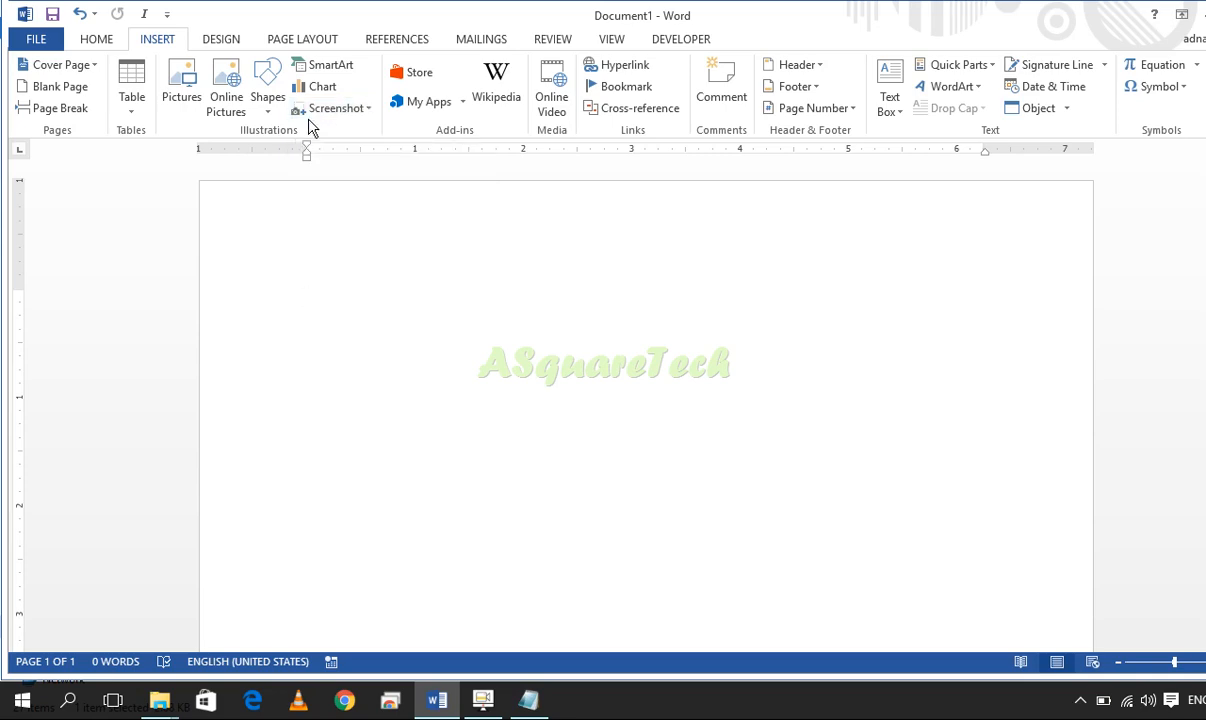
# Bring up the SPACE(new) folder window and the index Notepad window so both can be captured, and return to the Word document
pyautogui.click(364, 114)
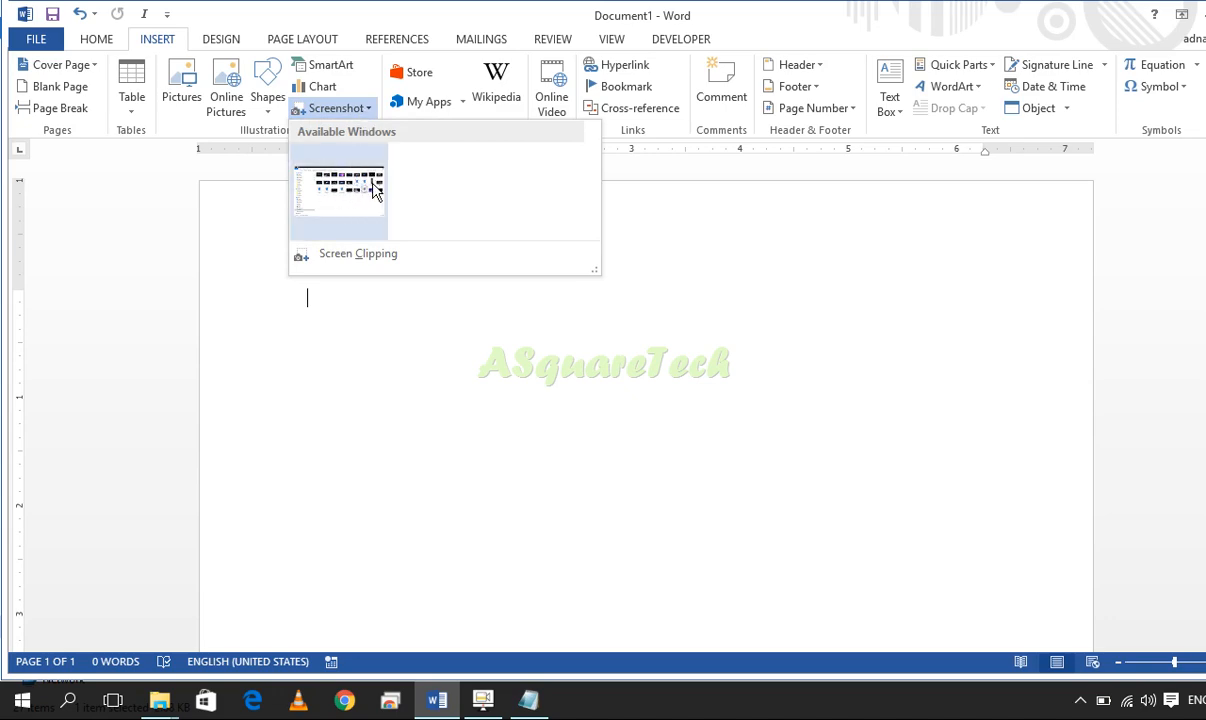
pyautogui.click(818, 314)
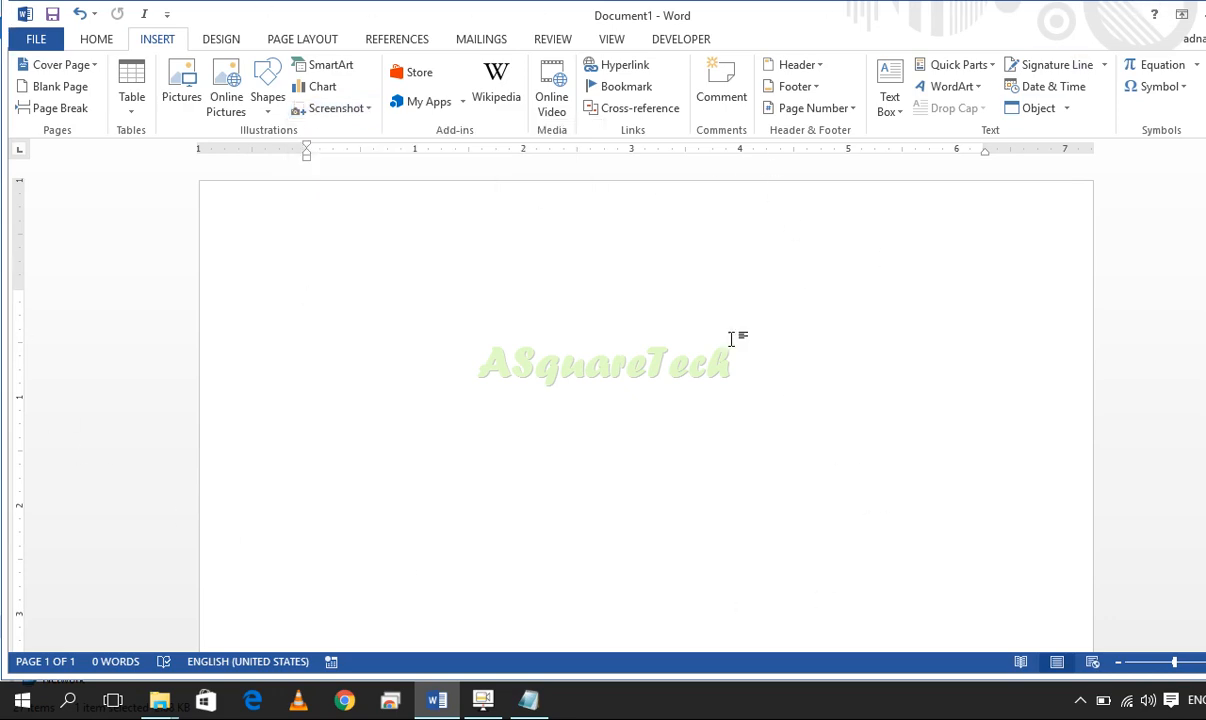
pyautogui.click(1203, 14)
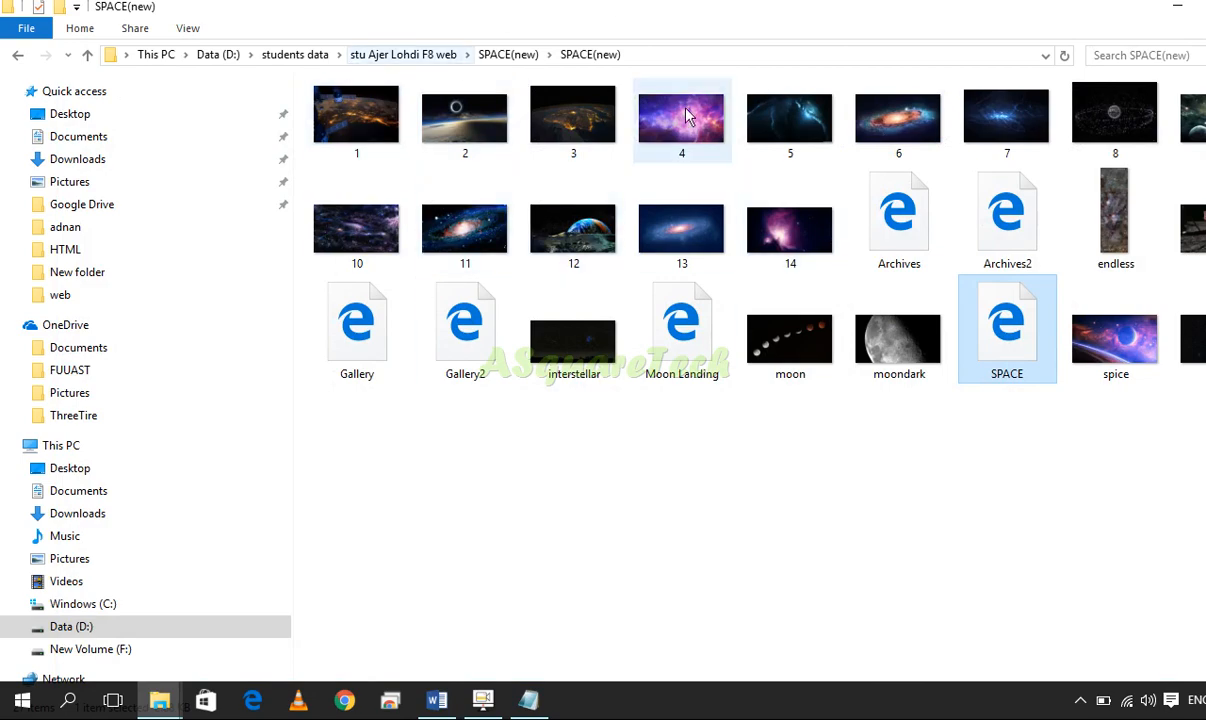
pyautogui.click(1175, 10)
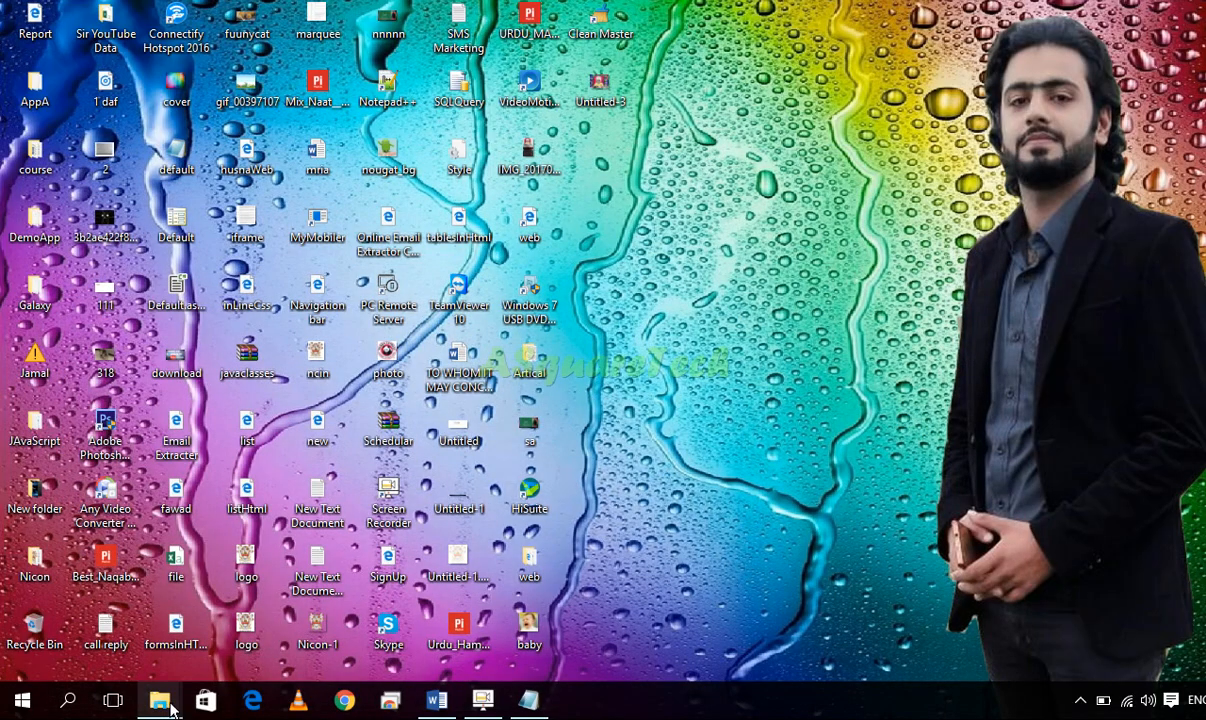
pyautogui.moveTo(160, 700)
pyautogui.click(302, 601)
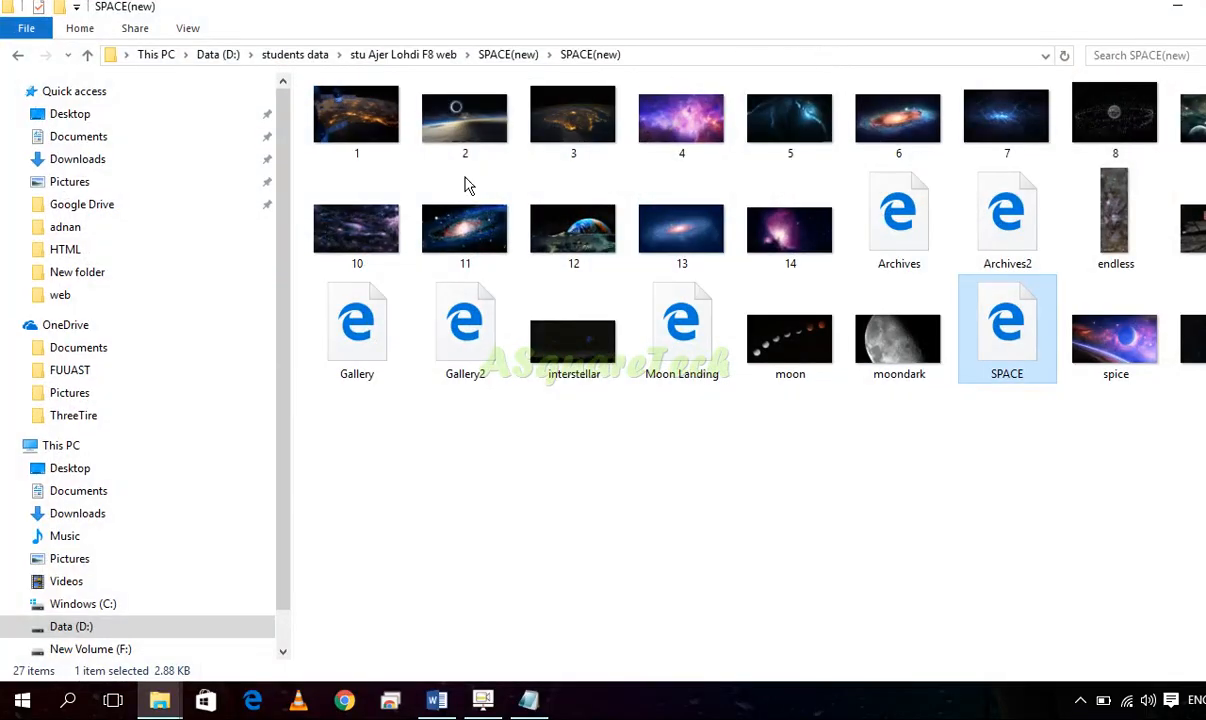
pyautogui.click(528, 700)
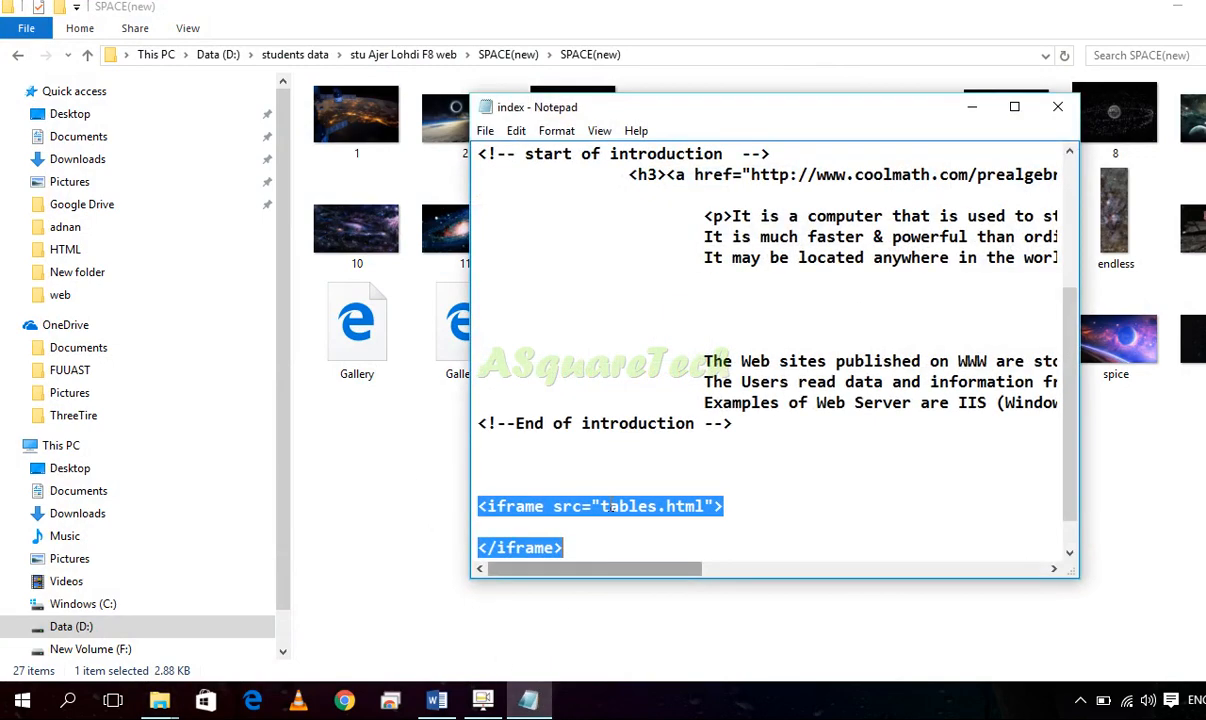
pyautogui.click(437, 698)
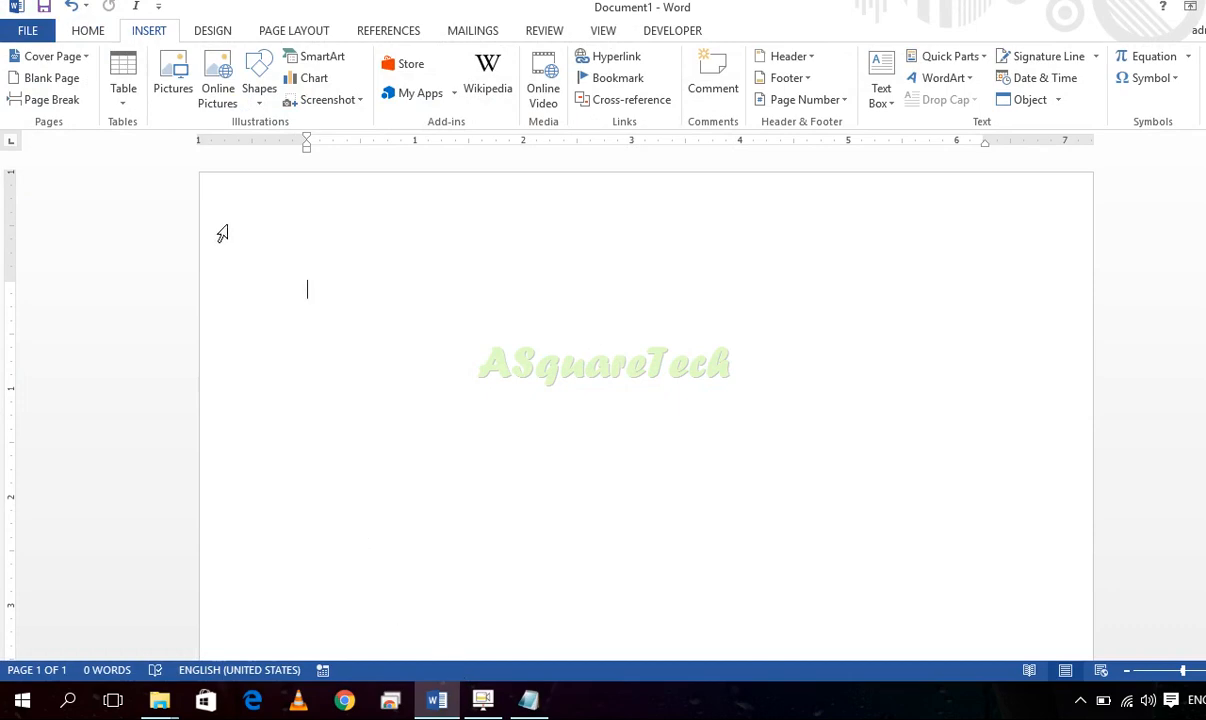
# Insert a screenshot of the open index Notepad window into the blank page
pyautogui.click(329, 109)
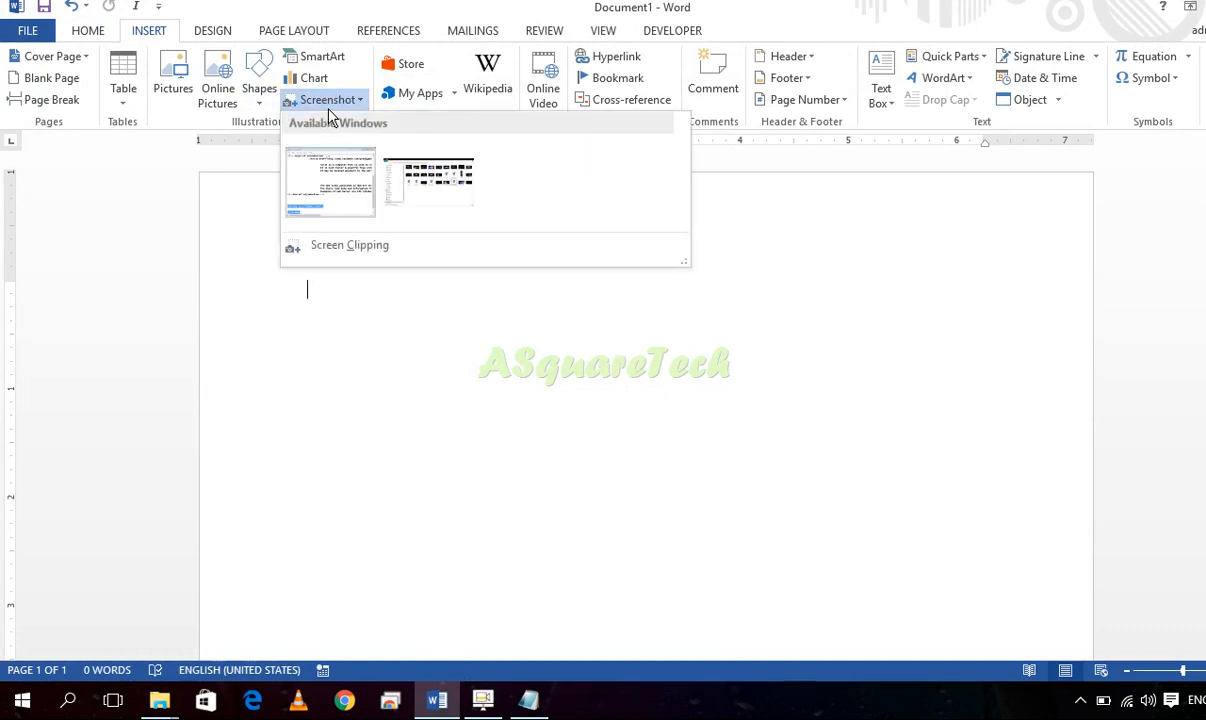
pyautogui.click(360, 192)
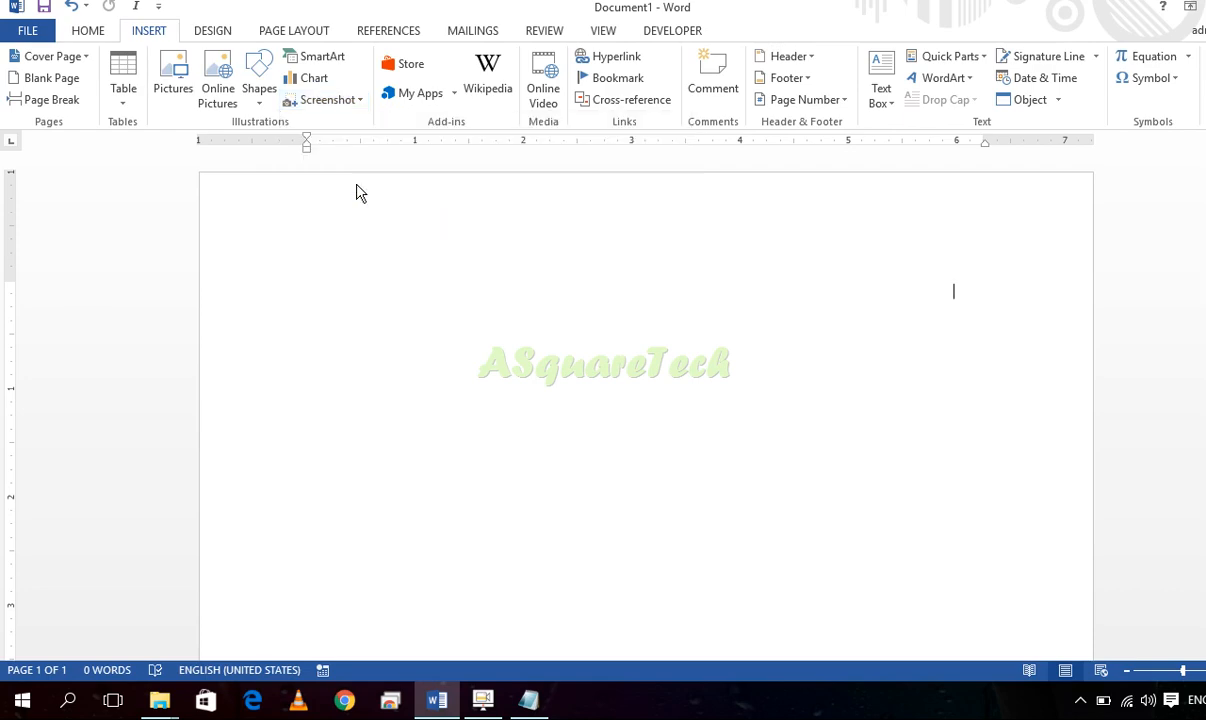
pyautogui.scroll(-4, 480, 397)
pyautogui.scroll(-2, 480, 397)
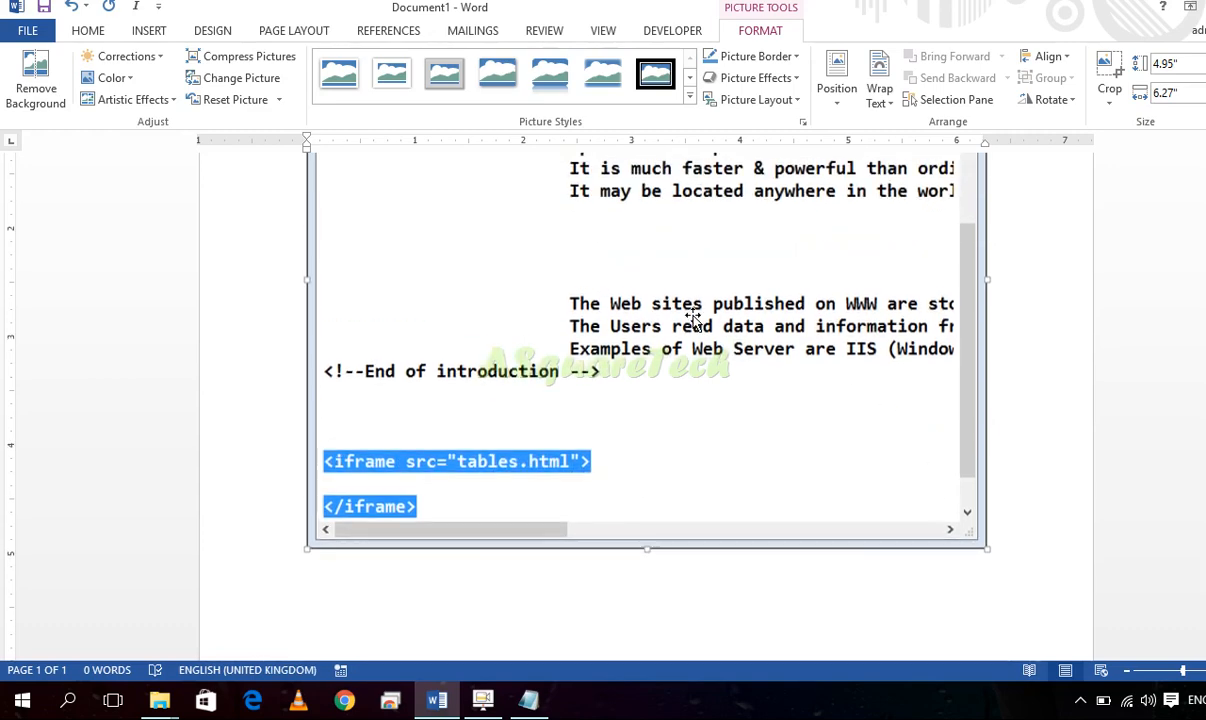
# Shrink the Notepad screenshot to about 3.7" high by 4.68" wide and apply the grey metal frame picture style
pyautogui.scroll(5, 660, 275)
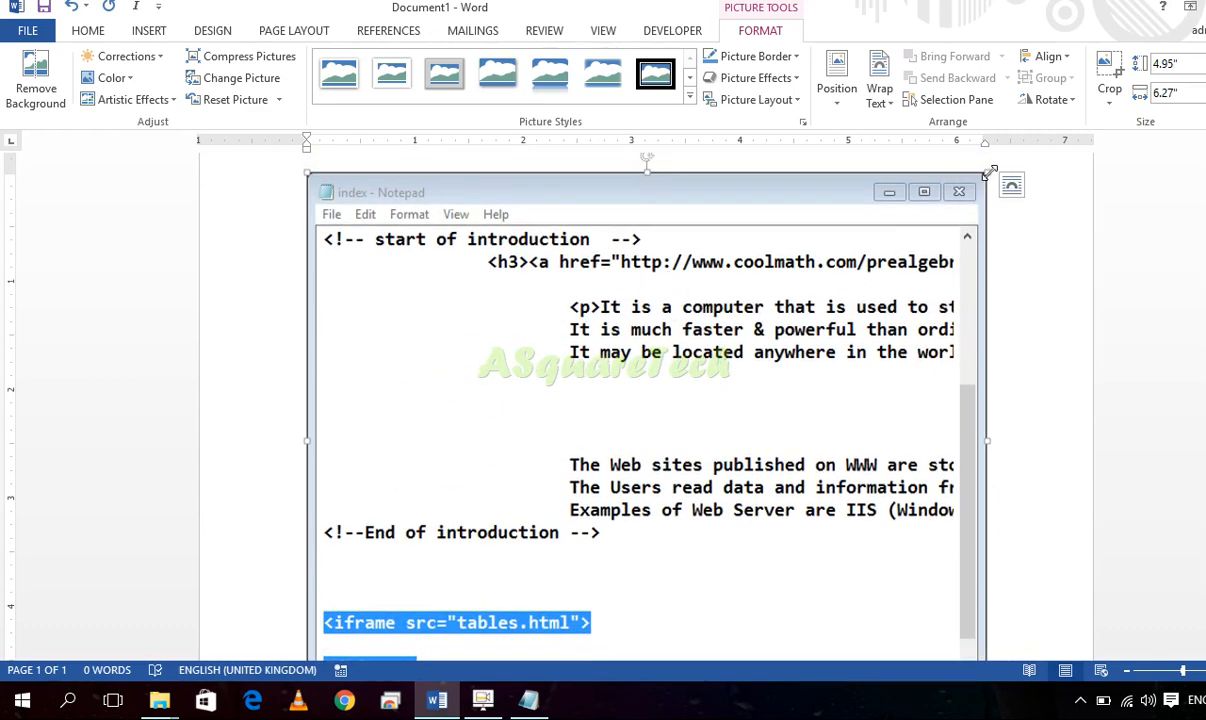
pyautogui.moveTo(987, 173); pyautogui.dragTo(665, 333)
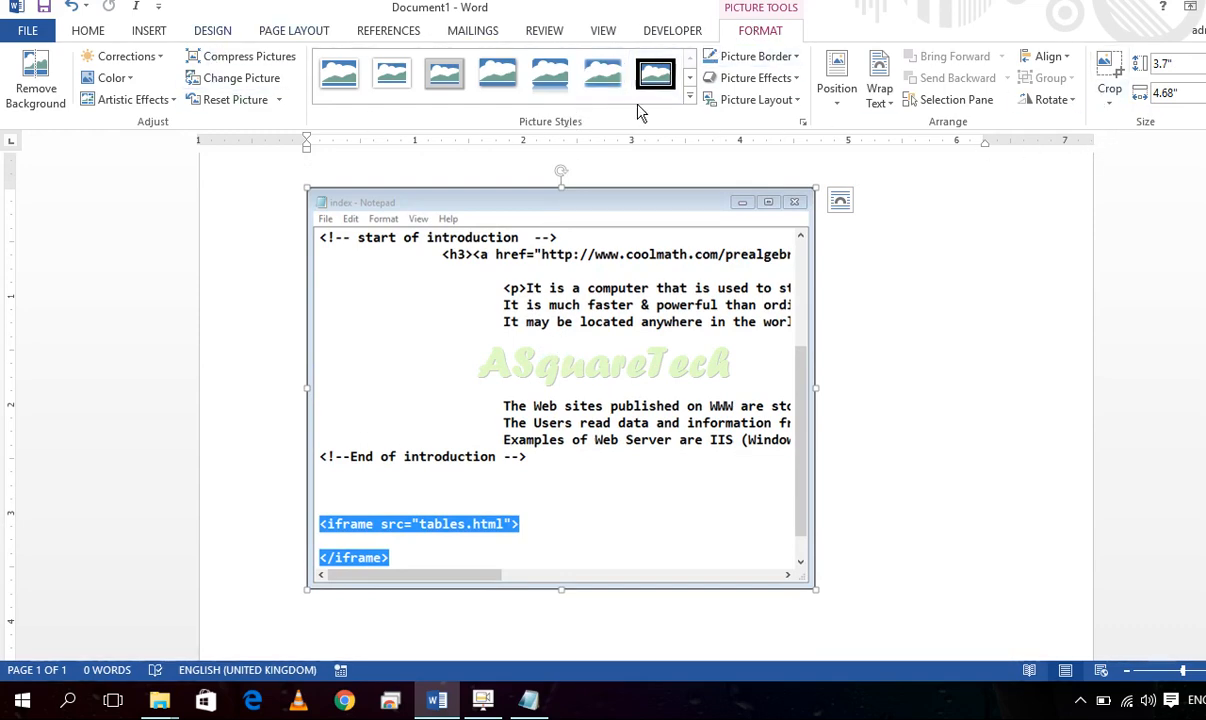
pyautogui.click(446, 78)
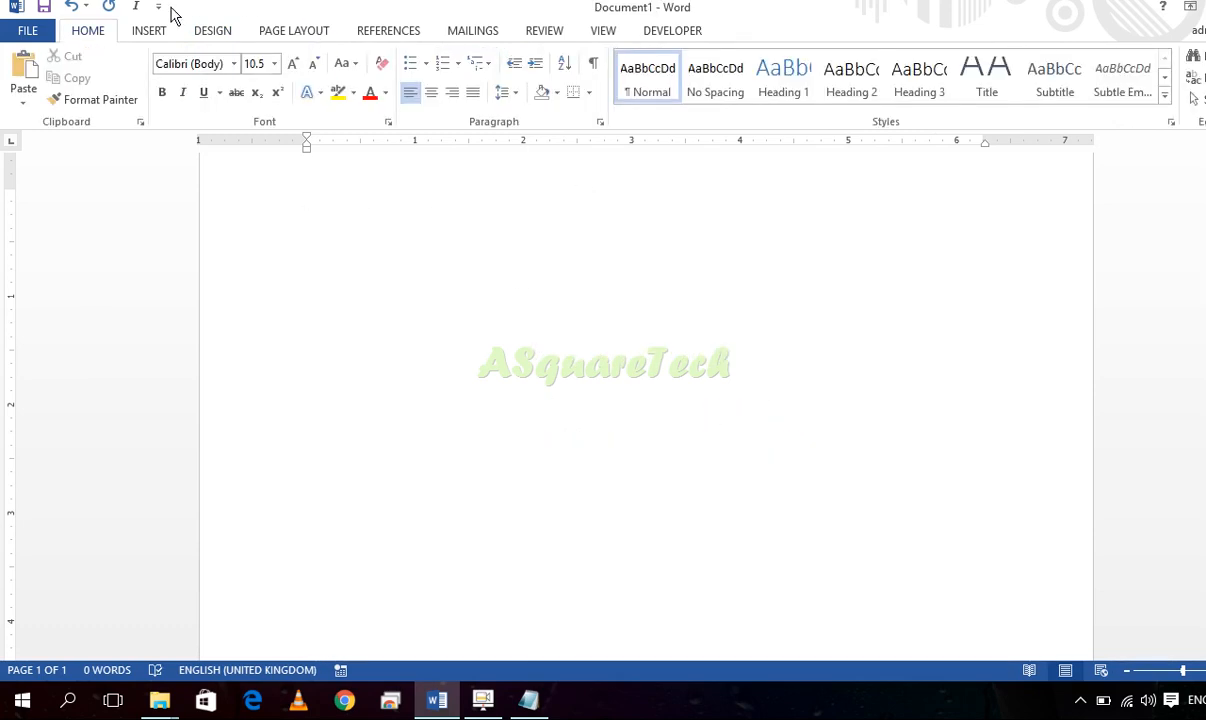
# Insert a screen clipping of the Quick access list from the File Explorer window, about 2.45" high by 1.96" wide
pyautogui.click(158, 31)
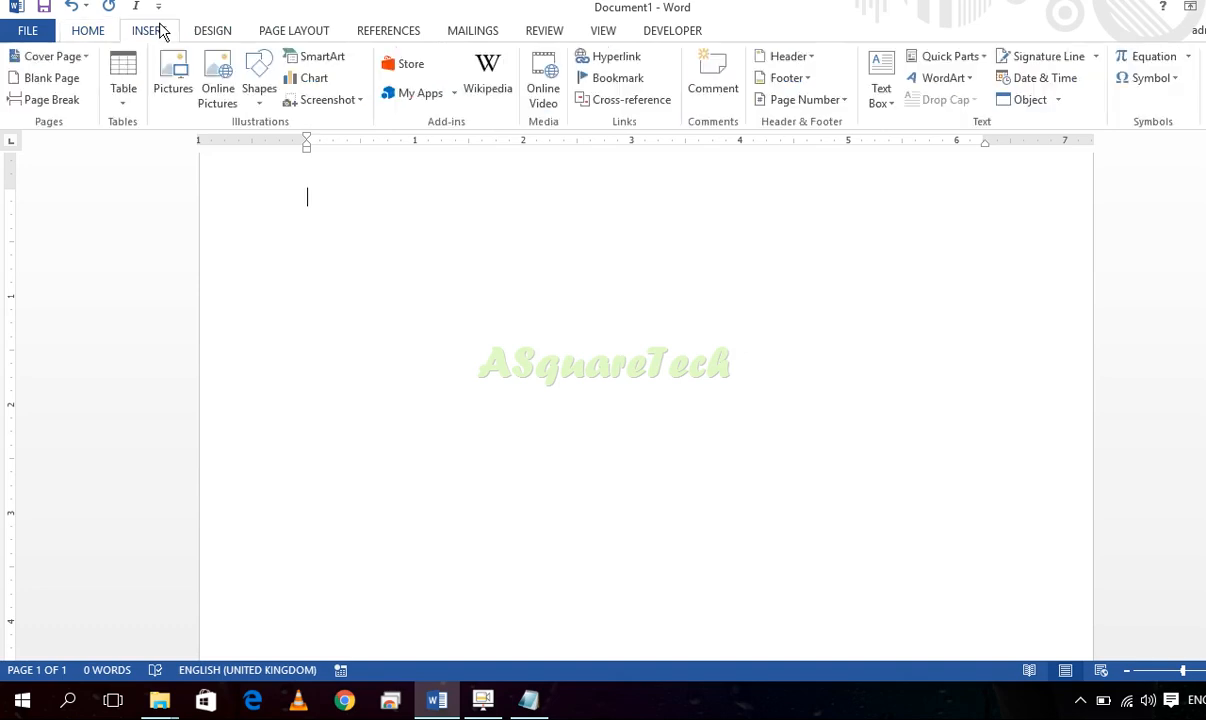
pyautogui.click(360, 103)
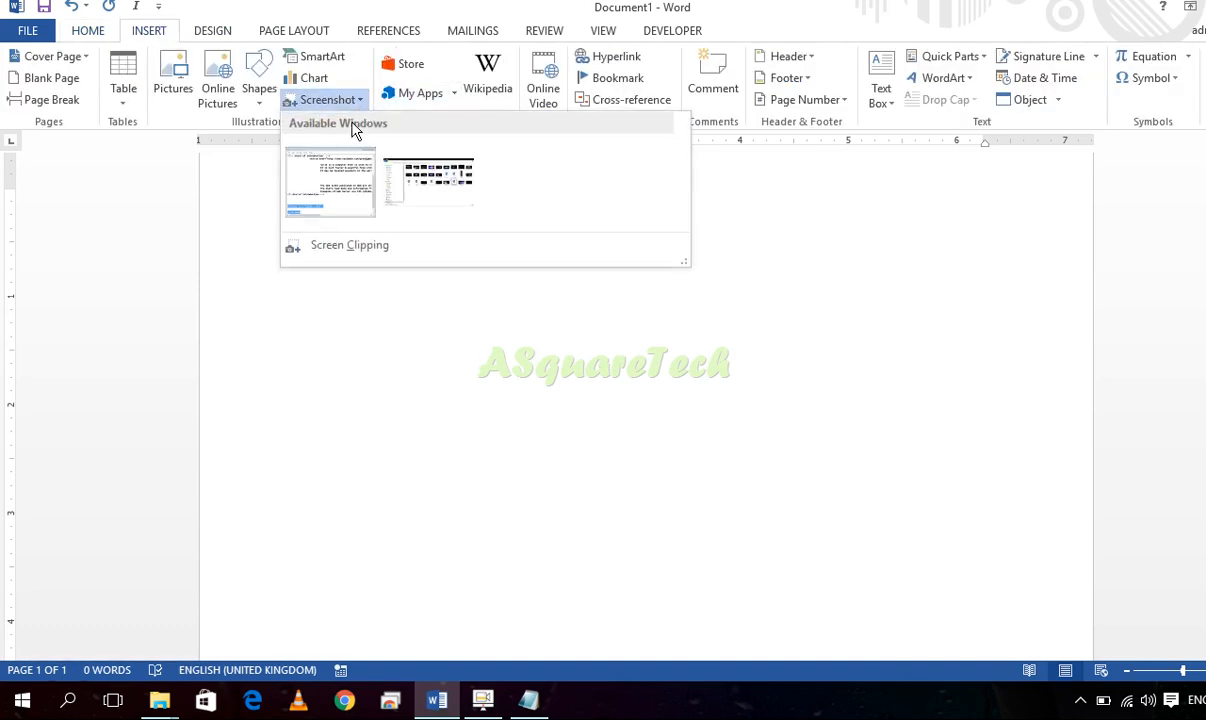
pyautogui.click(350, 250)
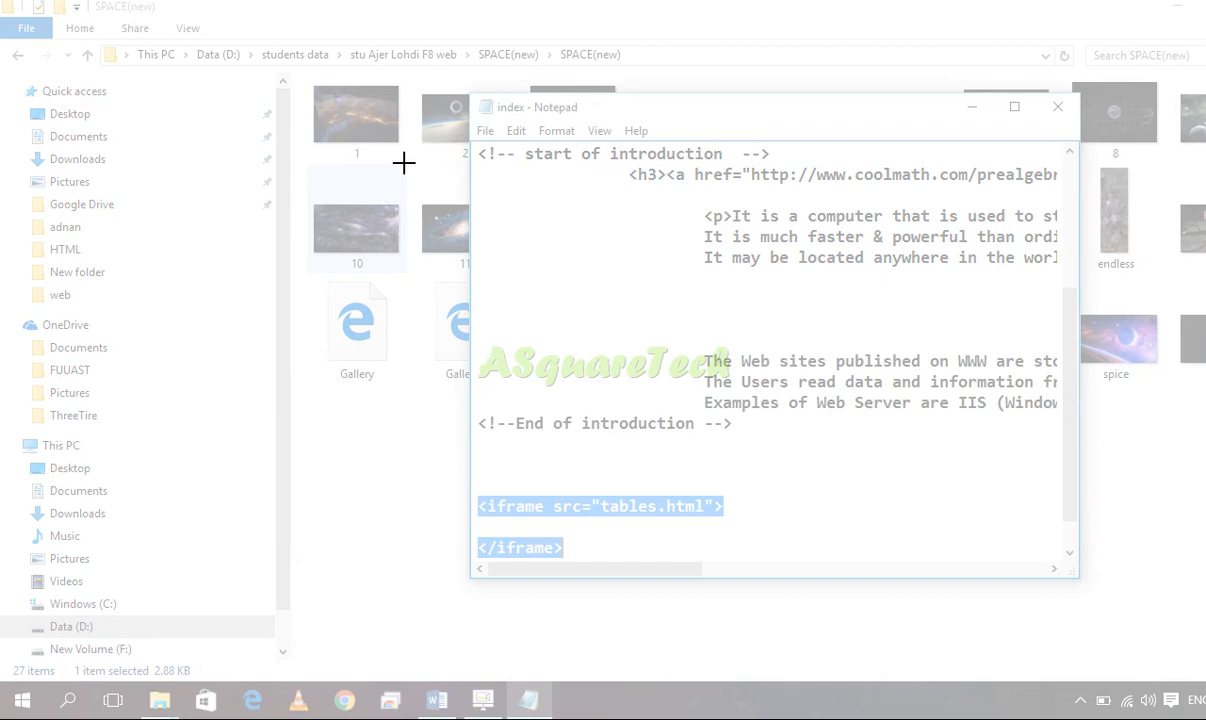
pyautogui.moveTo(5, 85); pyautogui.dragTo(178, 310)
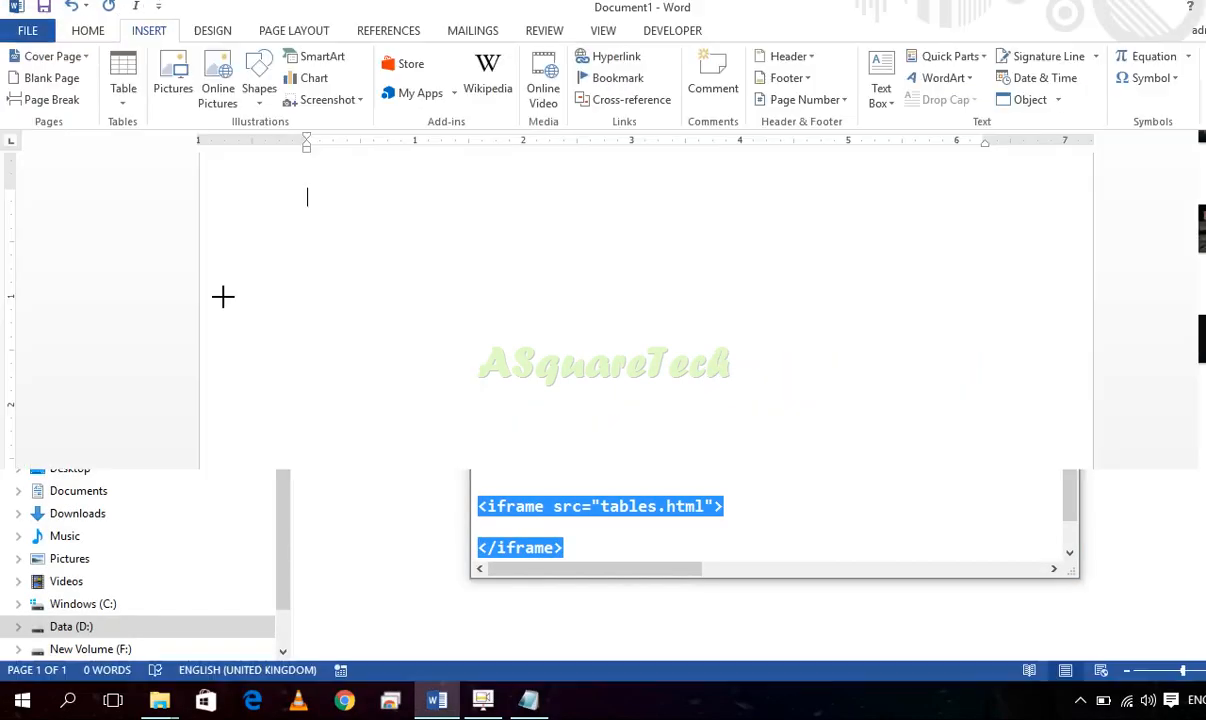
pyautogui.hotkey('ctrl', 'v')
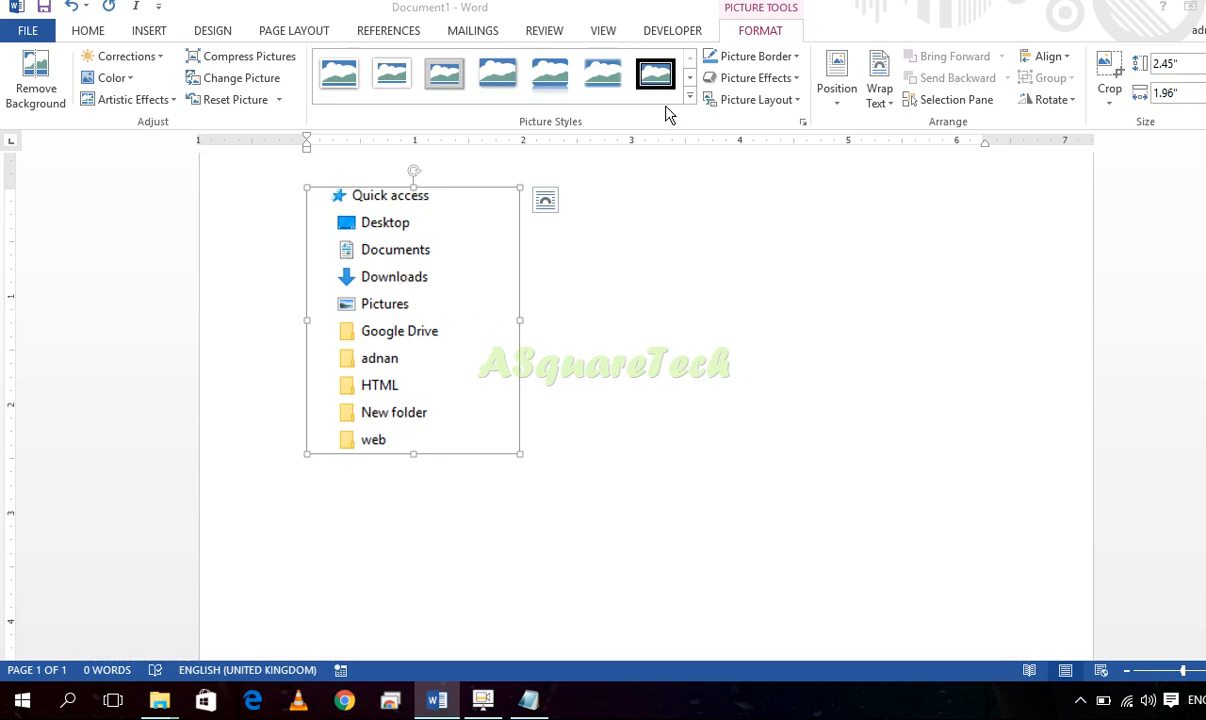
# Apply the grey metal frame picture style to the clipped Quick access image, and delete the image from the page
pyautogui.click(423, 95)
pyautogui.click(768, 553)
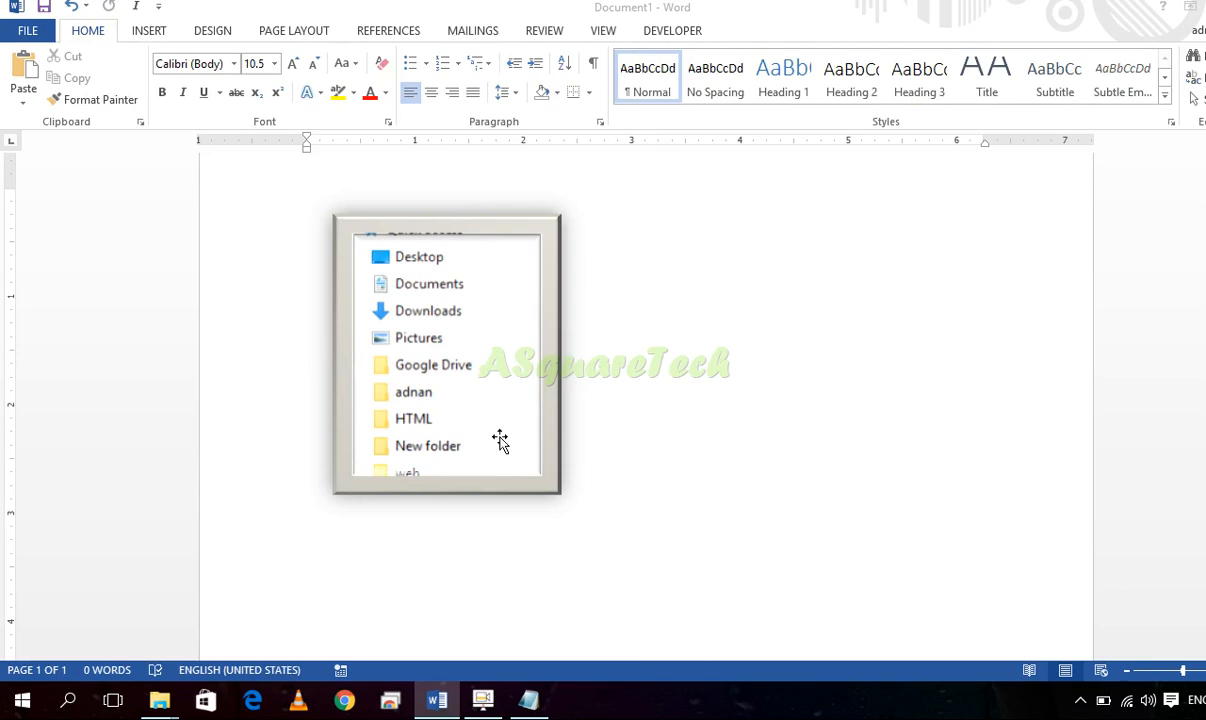
pyautogui.click(487, 335)
pyautogui.press('Delete')
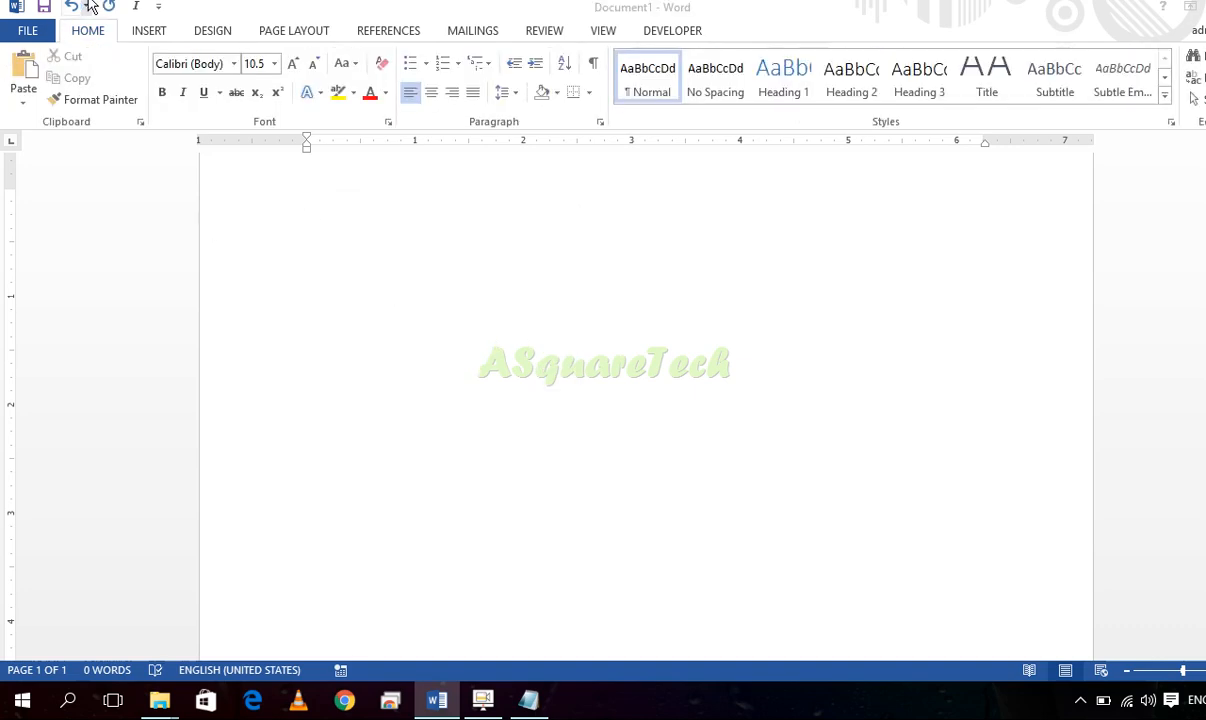
pyautogui.click(148, 31)
pyautogui.click(348, 100)
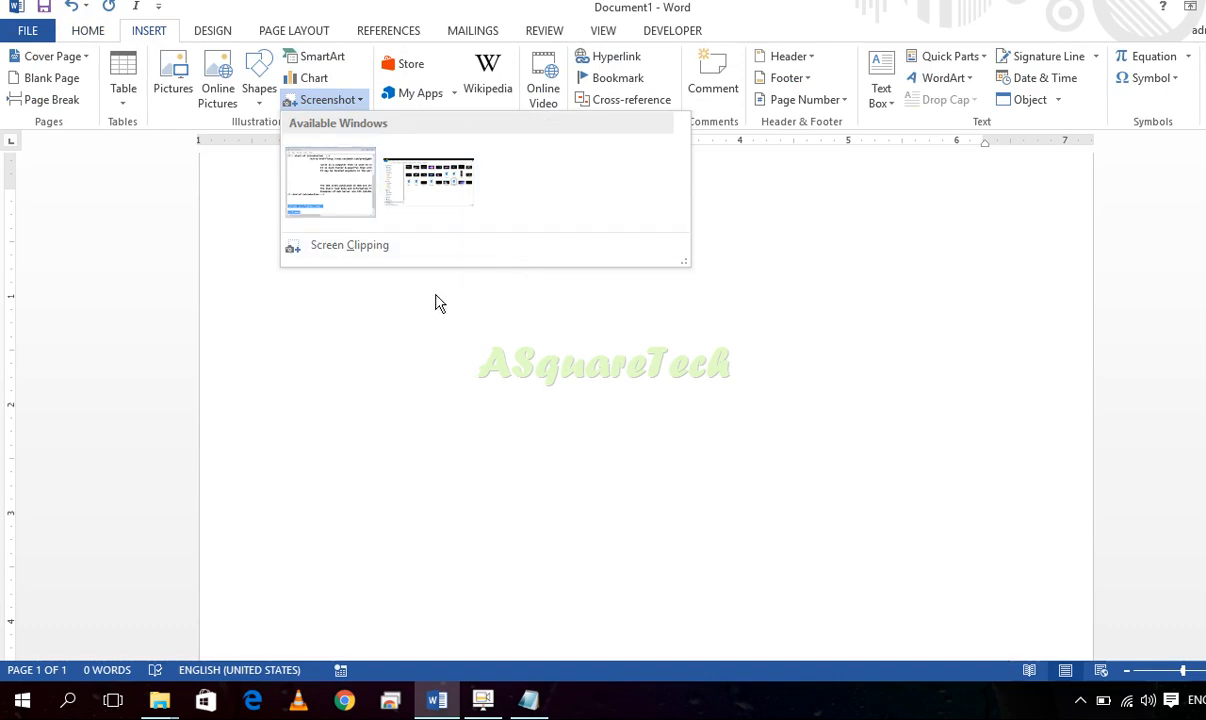
pyautogui.click(590, 405)
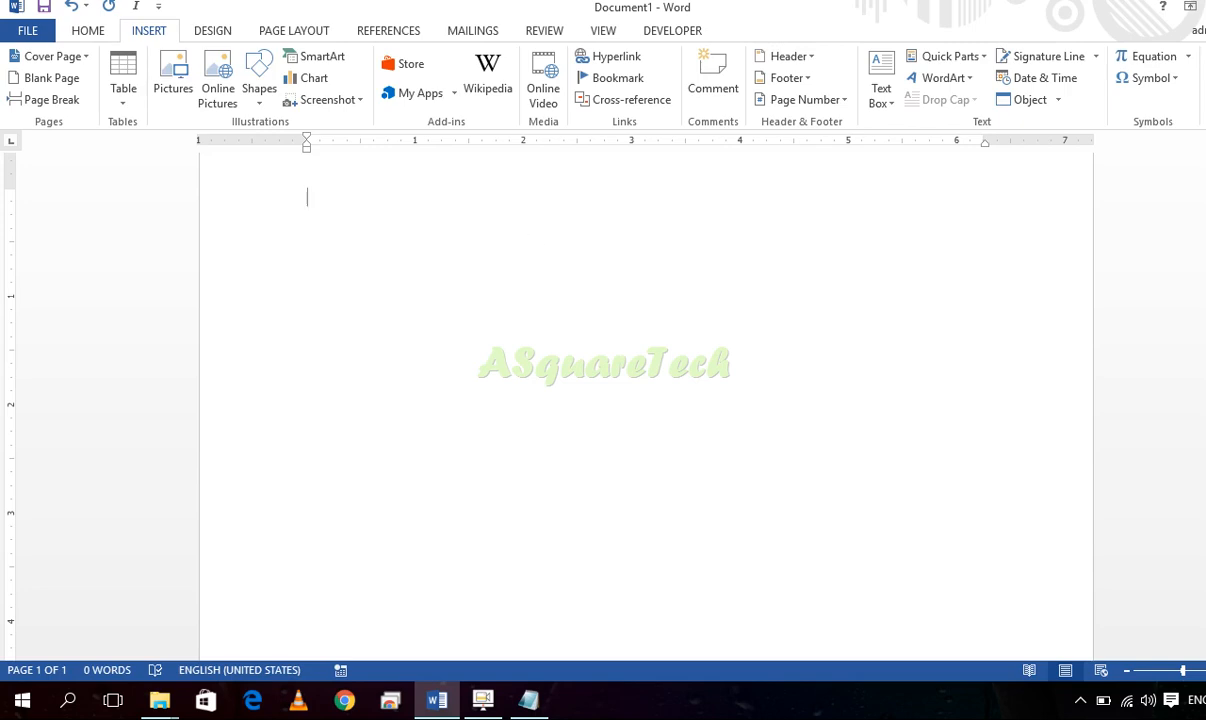
pyautogui.hotkey('alt', 'Tab')
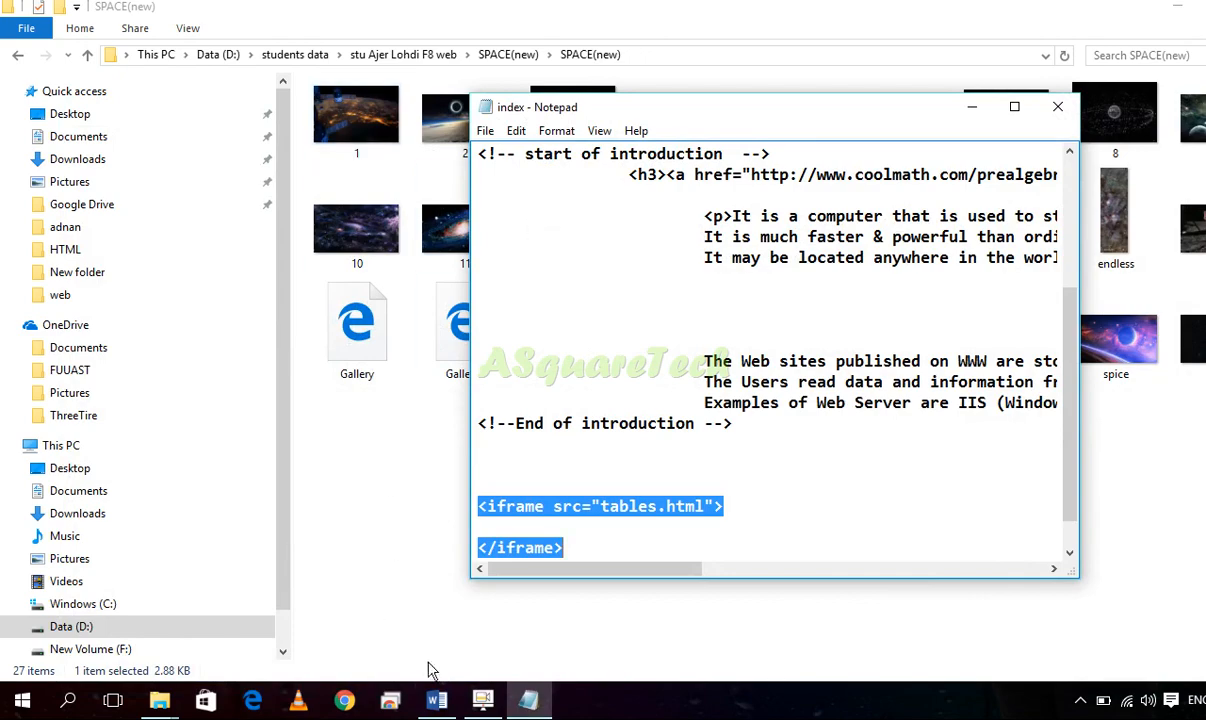
pyautogui.click(437, 702)
pyautogui.click(437, 702)
pyautogui.click(447, 705)
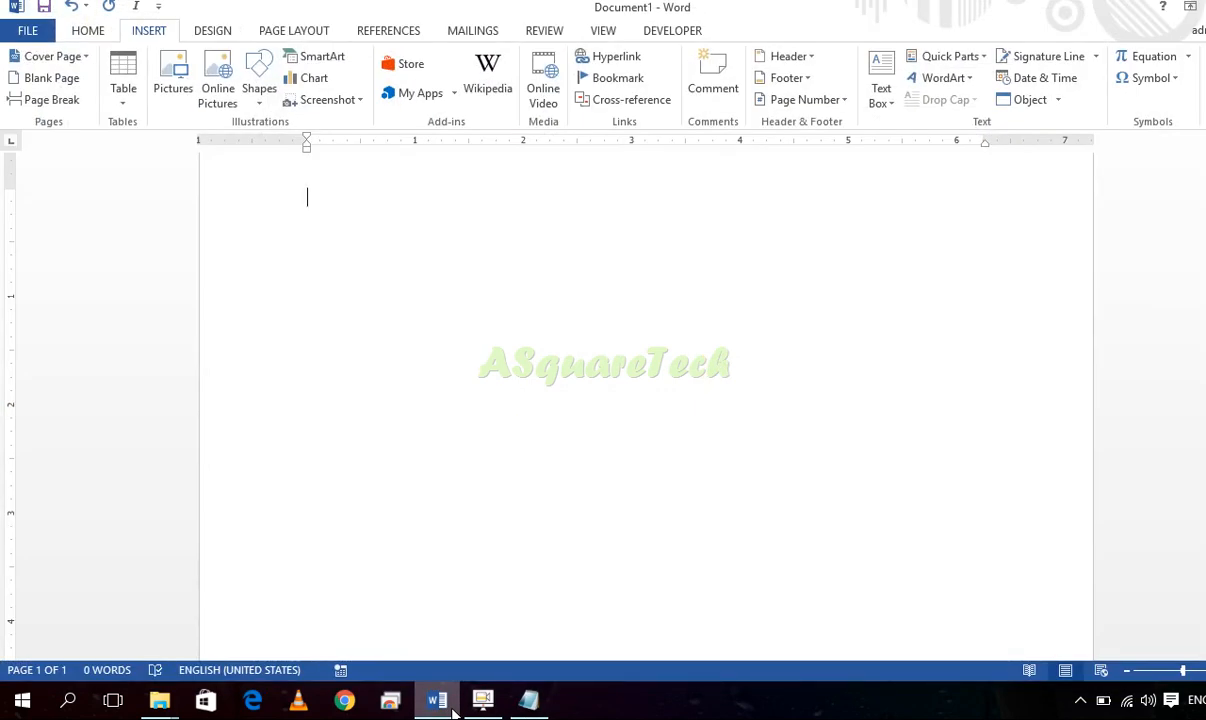
# Write "PrtSc" on the page, capture the full screen to the clipboard, and delete the text
pyautogui.write('PrtSc')
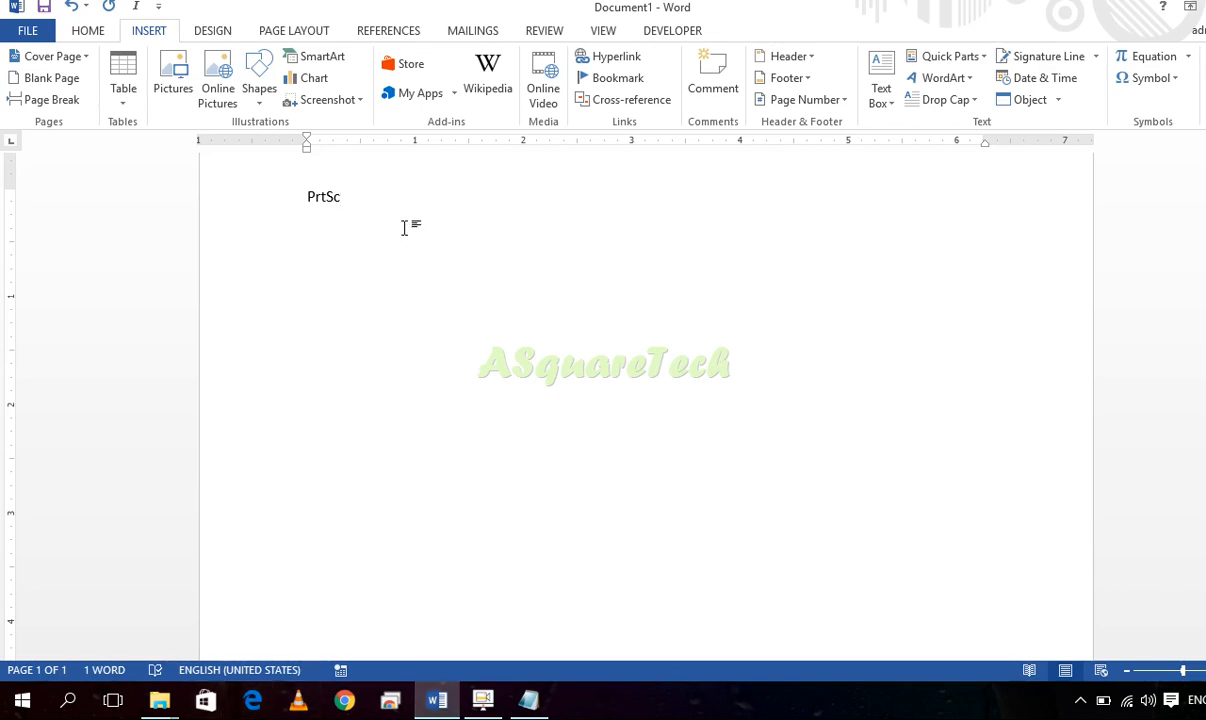
pyautogui.click(260, 207)
pyautogui.press('Delete')
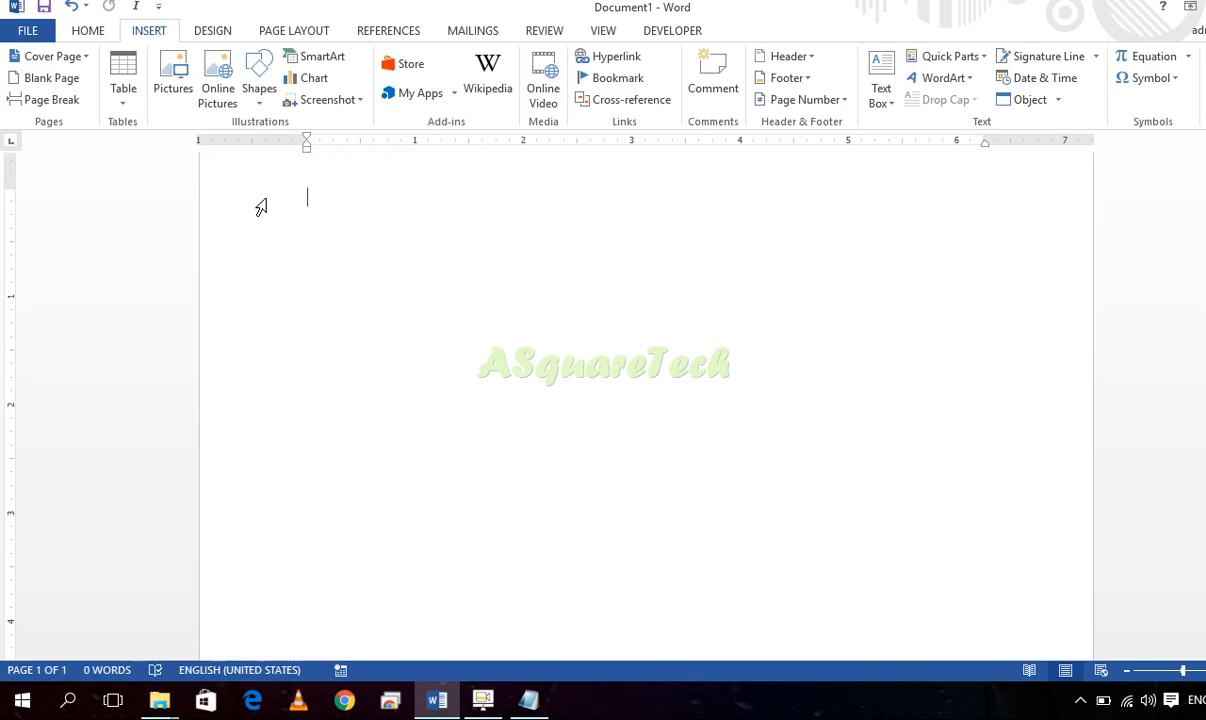
# Paste the full-screen capture into the document and shrink it proportionally to about 3.5 inches wide
pyautogui.hotkey('ctrl', 'v')
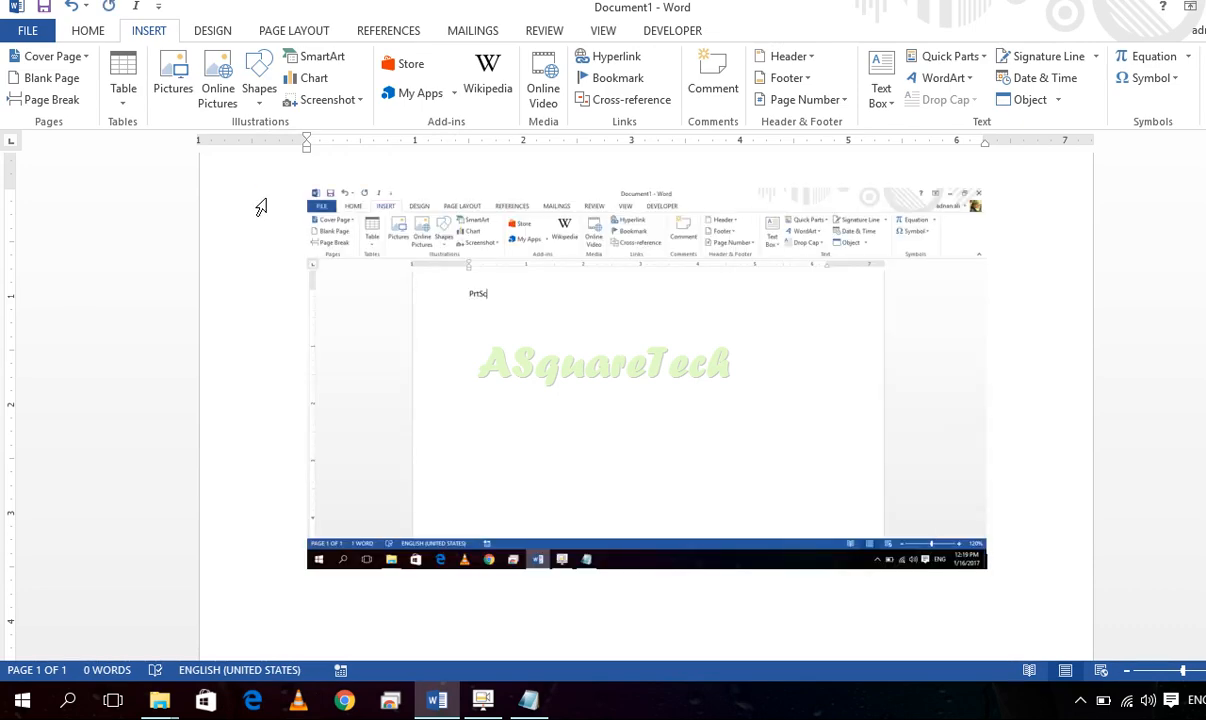
pyautogui.click(552, 310)
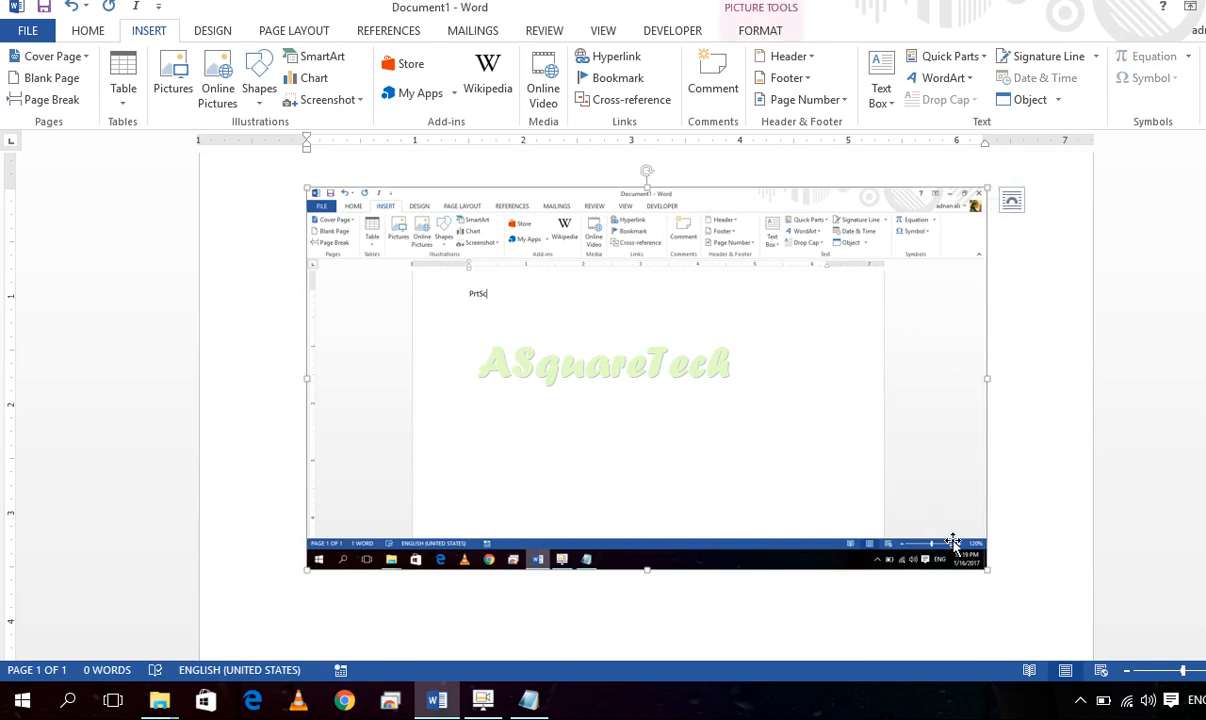
pyautogui.moveTo(990, 569); pyautogui.dragTo(682, 397)
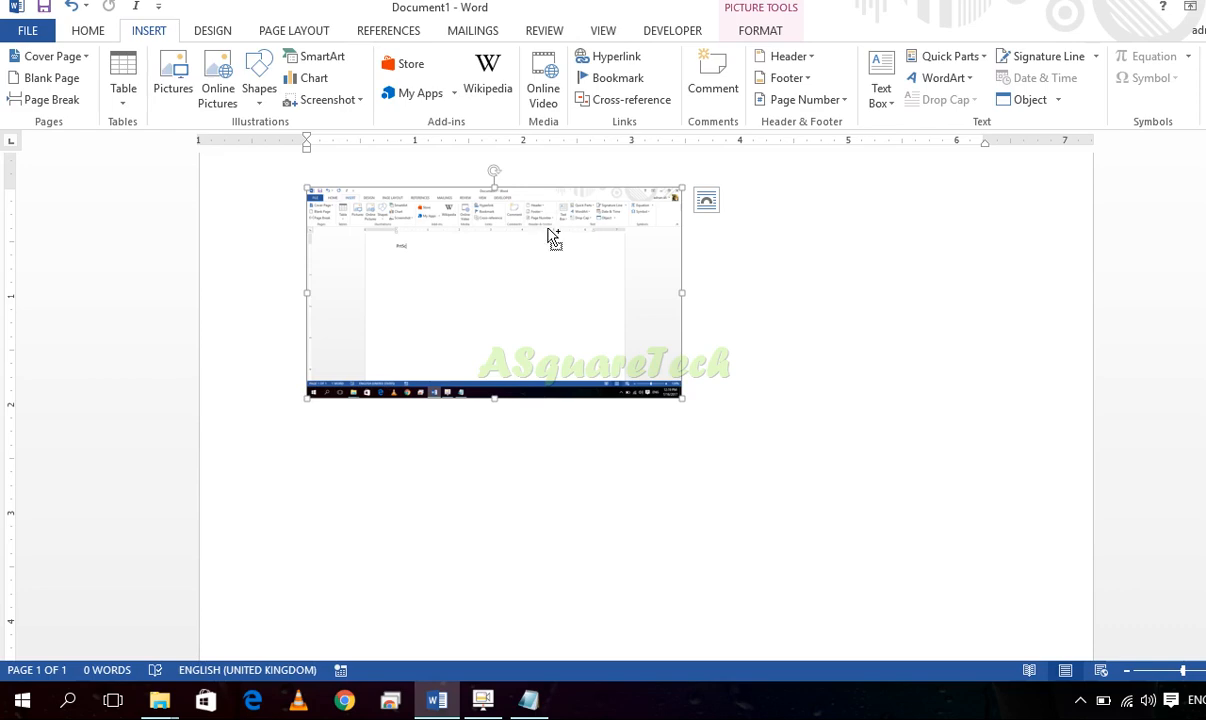
# Paste a new full-screen capture of the document above the reduced picture
pyautogui.hotkey('ctrl', 'v')
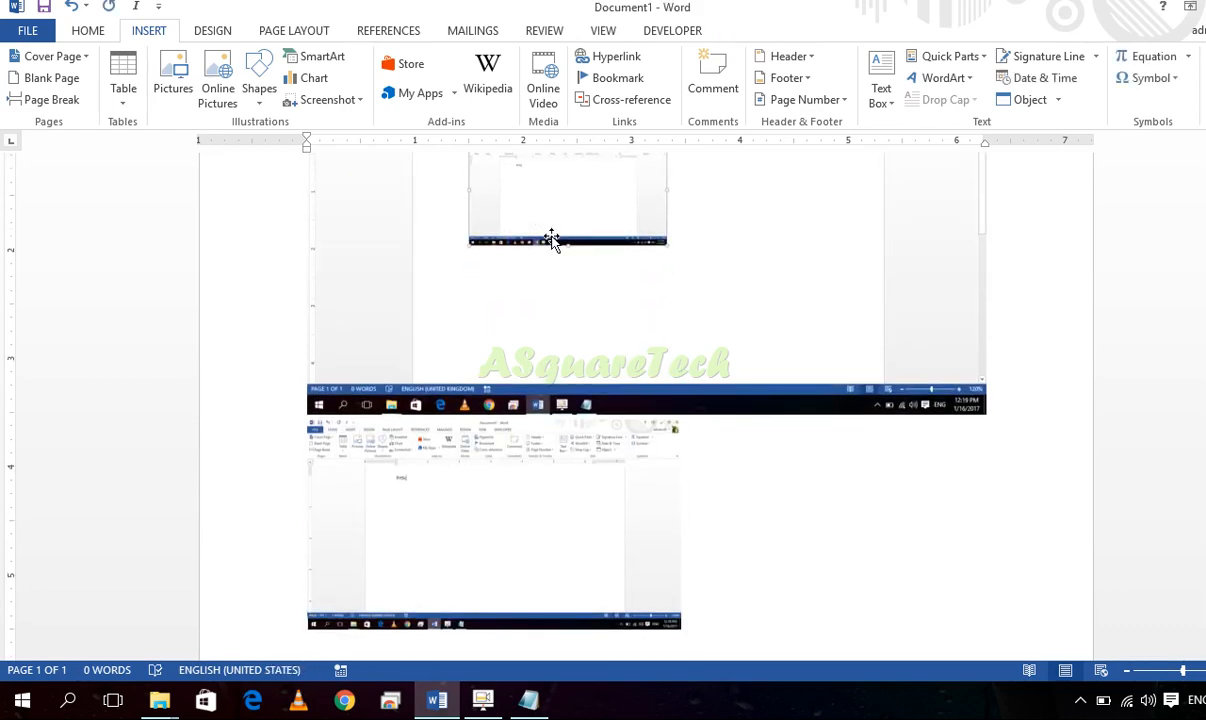
pyautogui.scroll(-5, 552, 237)
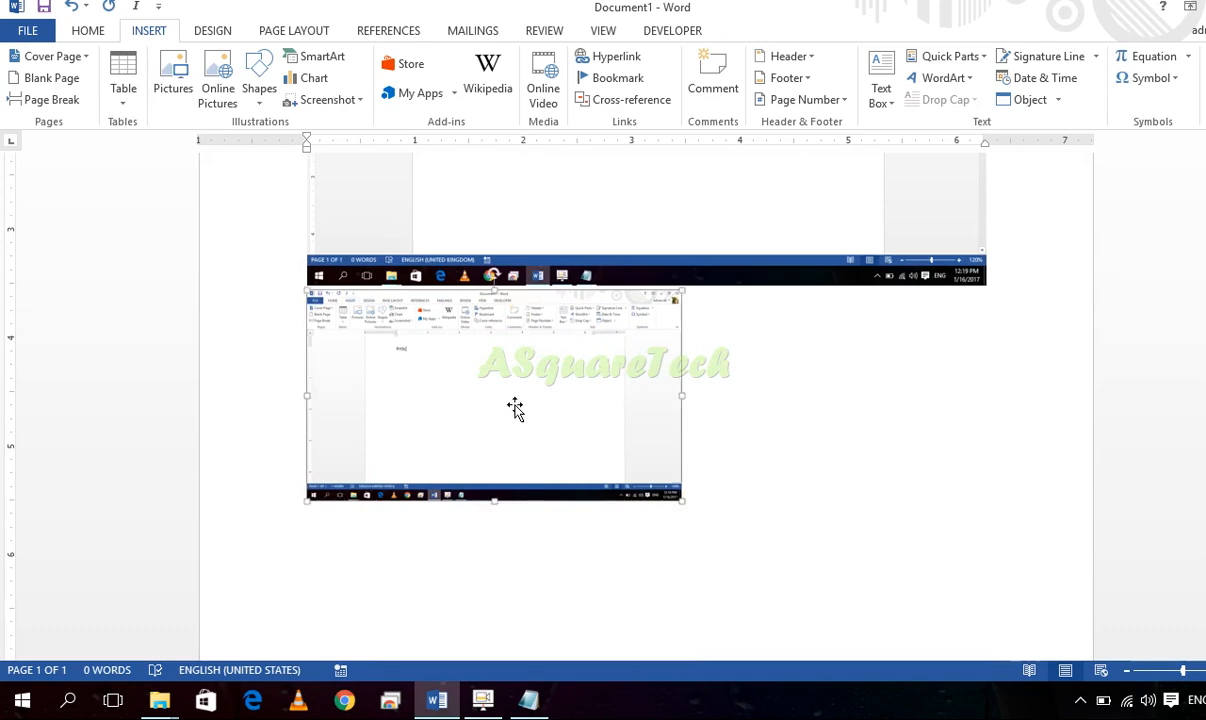
pyautogui.click(514, 406)
pyautogui.scroll(5, 560, 371)
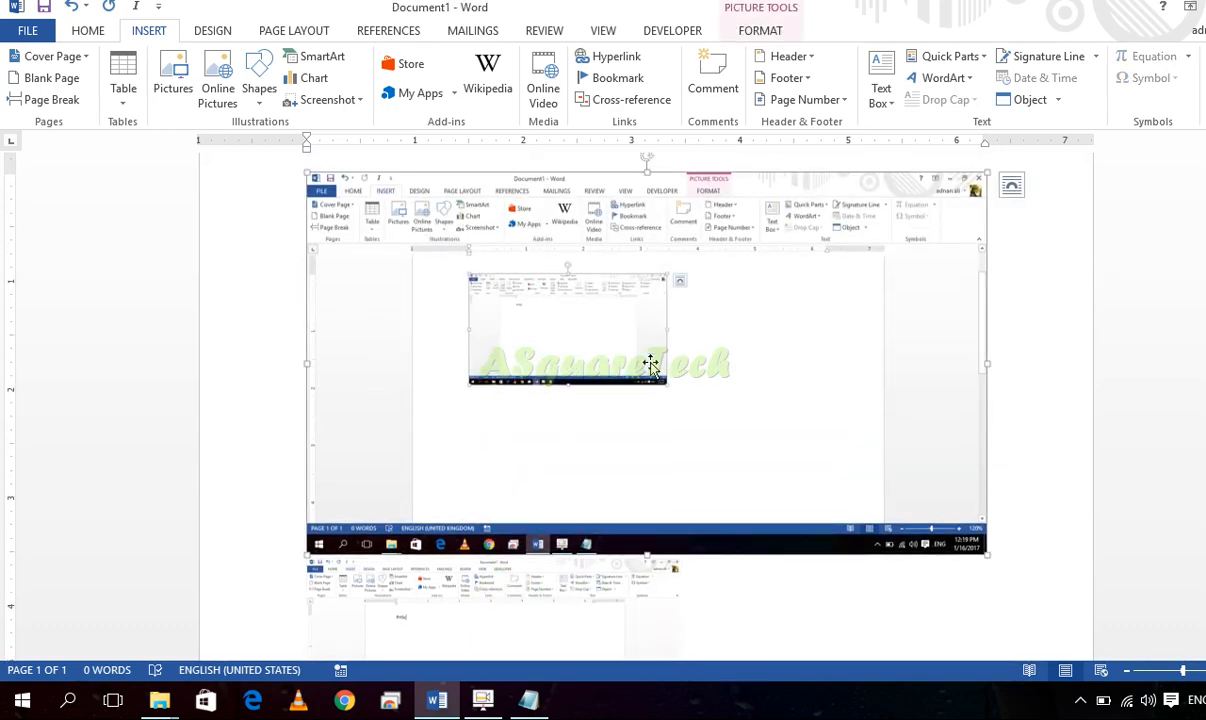
# Paste two more full-screen captures of the document above the existing ones
pyautogui.hotkey('ctrl', 'v')
pyautogui.scroll(-5, 651, 365)
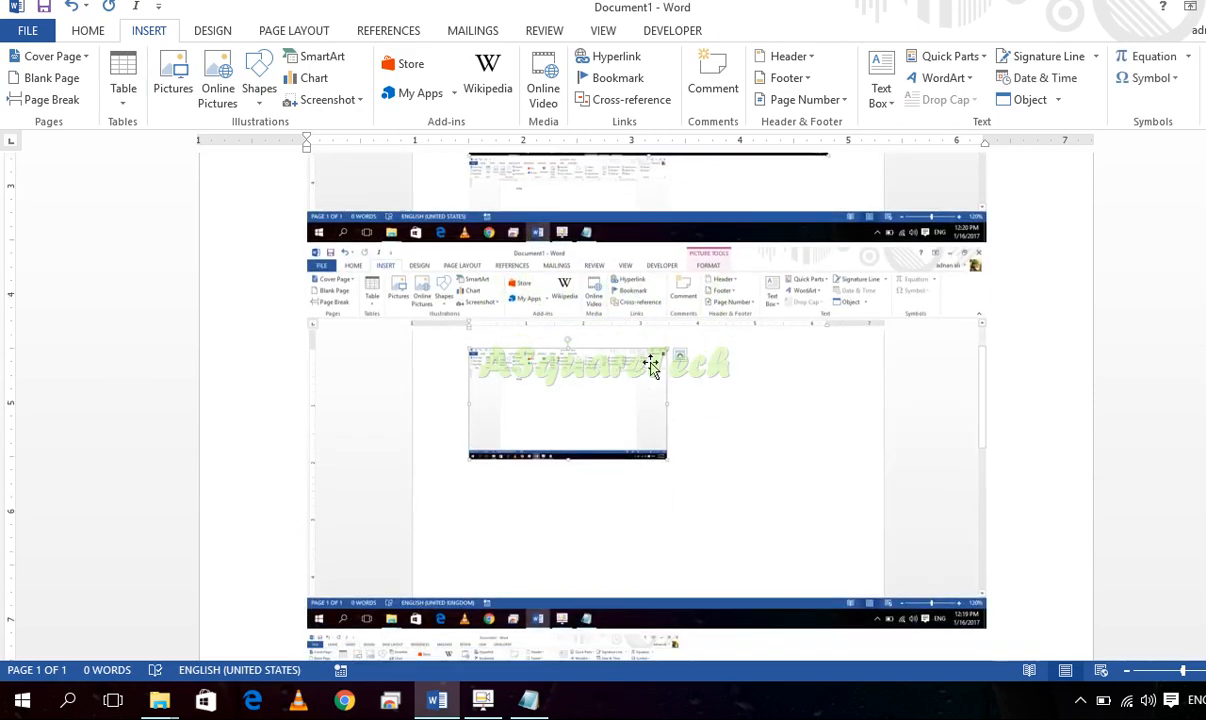
pyautogui.scroll(3, 651, 365)
pyautogui.scroll(2, 657, 347)
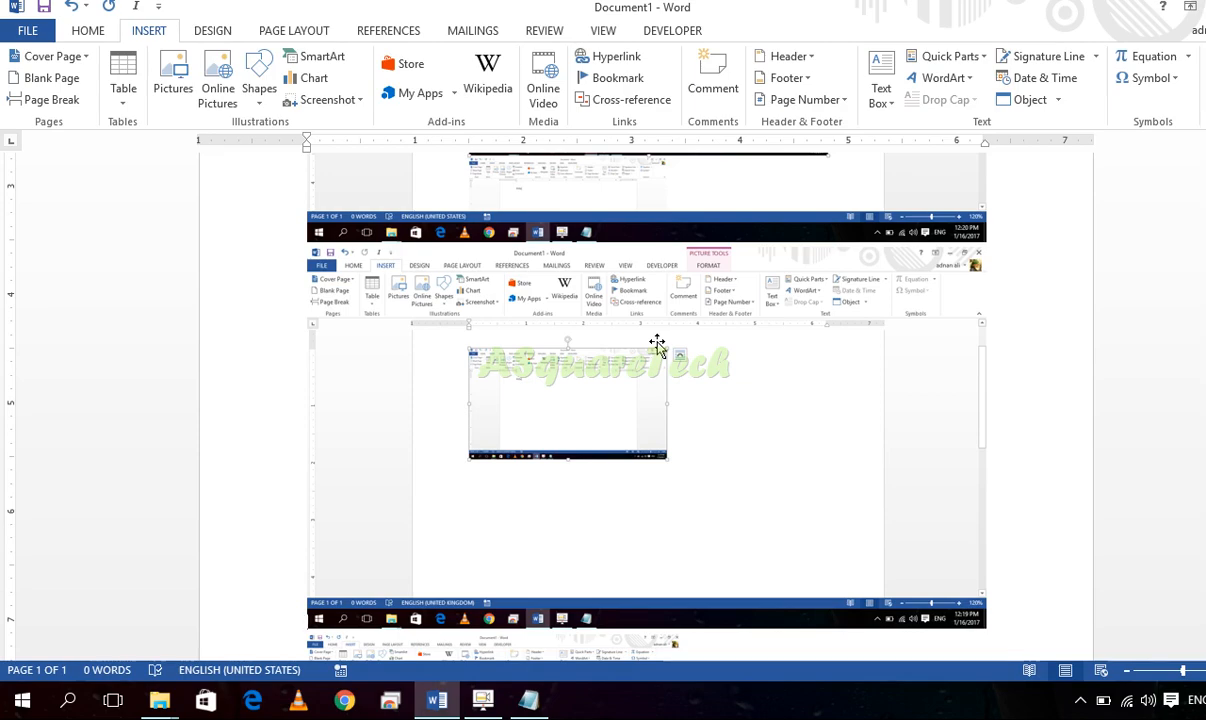
pyautogui.hotkey('ctrl', 'v')
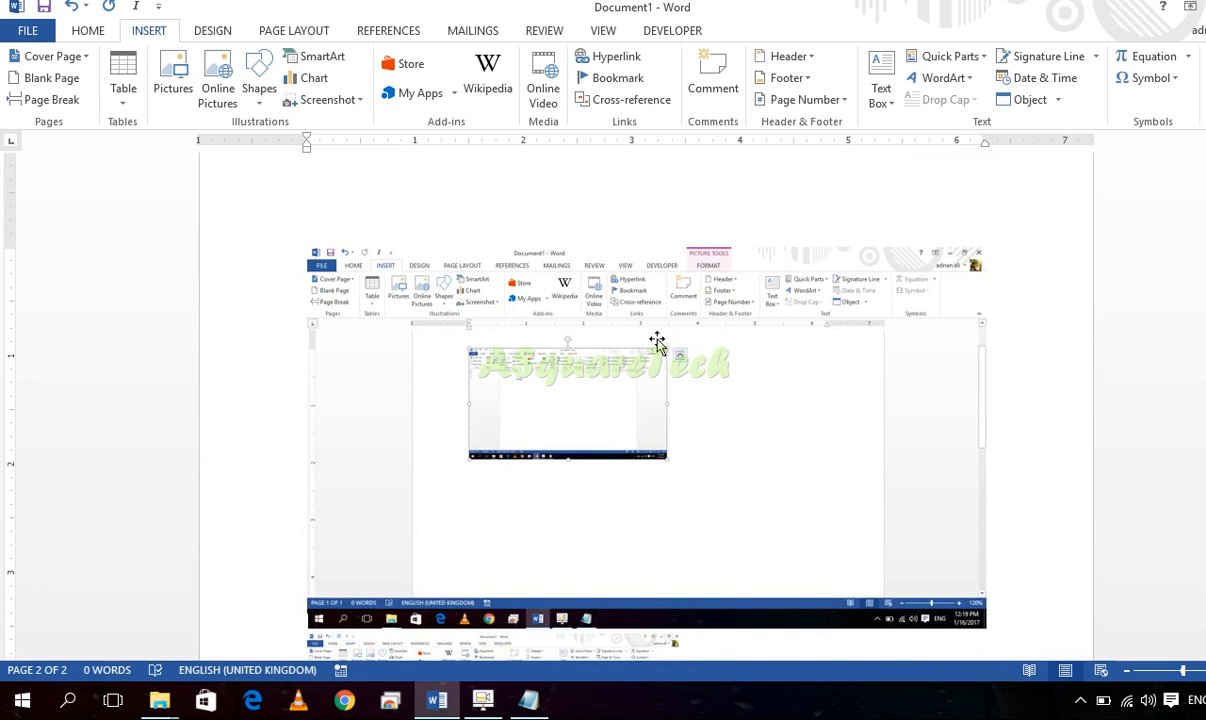
# Minimise all open windows to show the desktop and capture the full screen to the clipboard
pyautogui.scroll(7, 657, 343)
pyautogui.scroll(3, 657, 340)
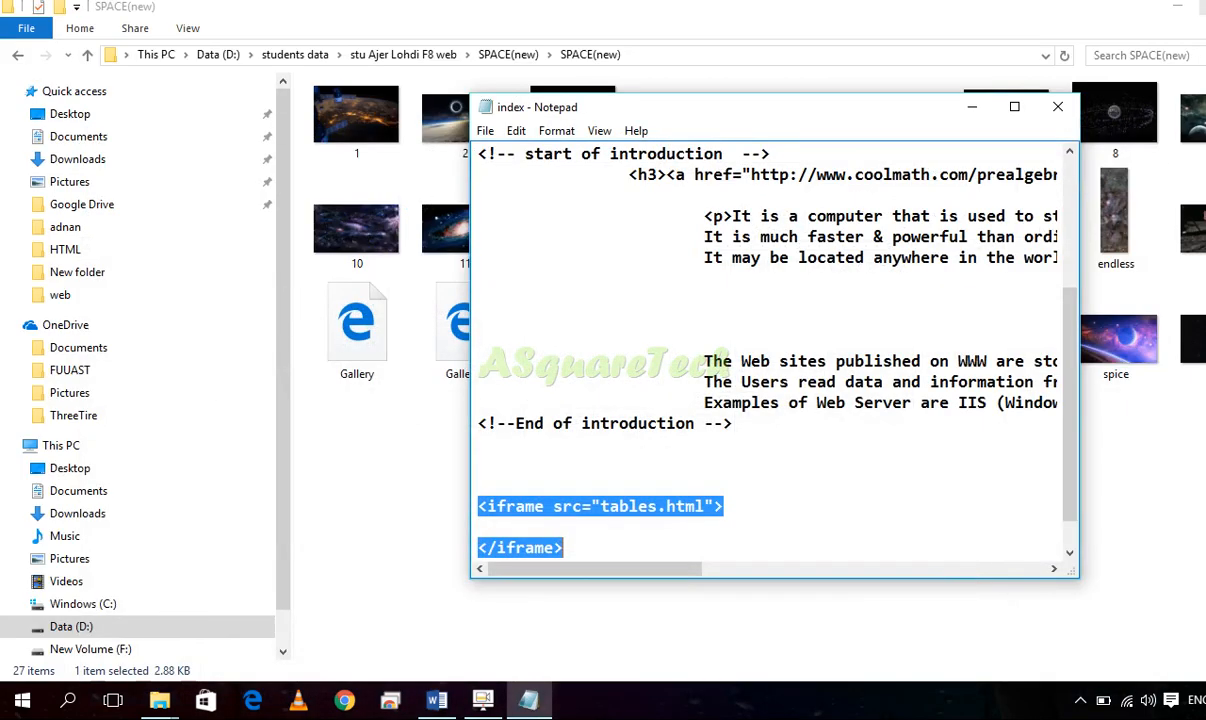
pyautogui.click(1100, 10)
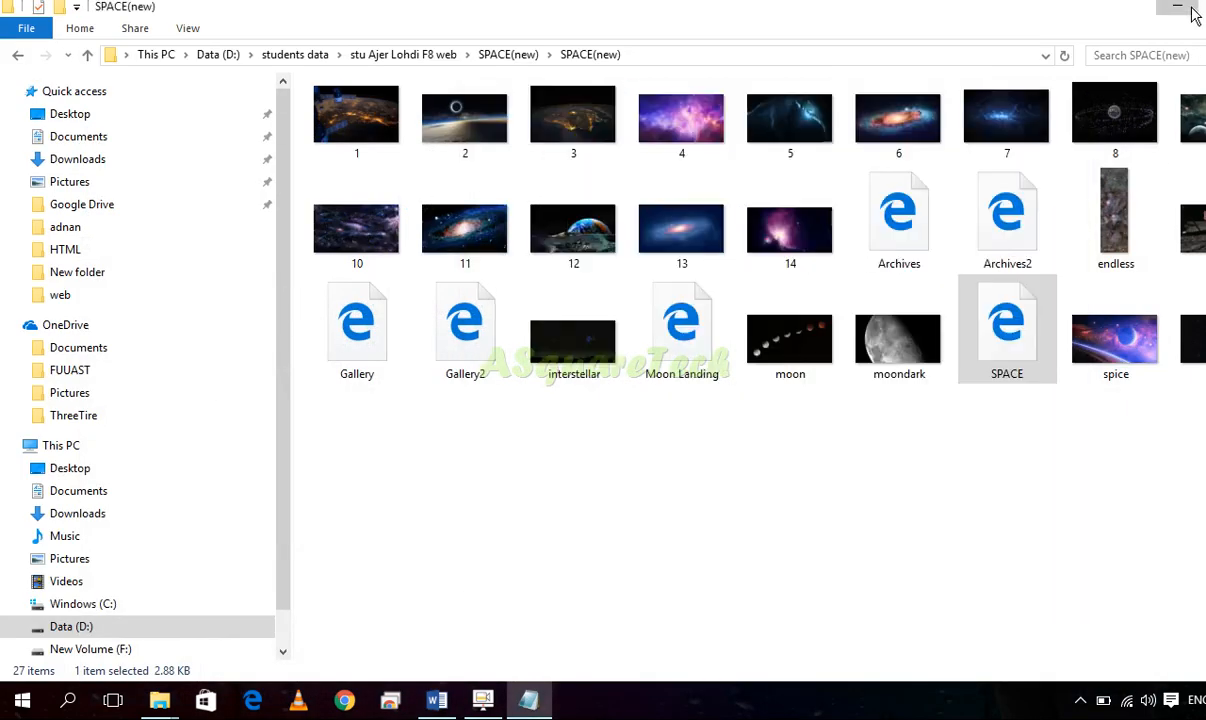
pyautogui.click(1128, 8)
pyautogui.click(985, 107)
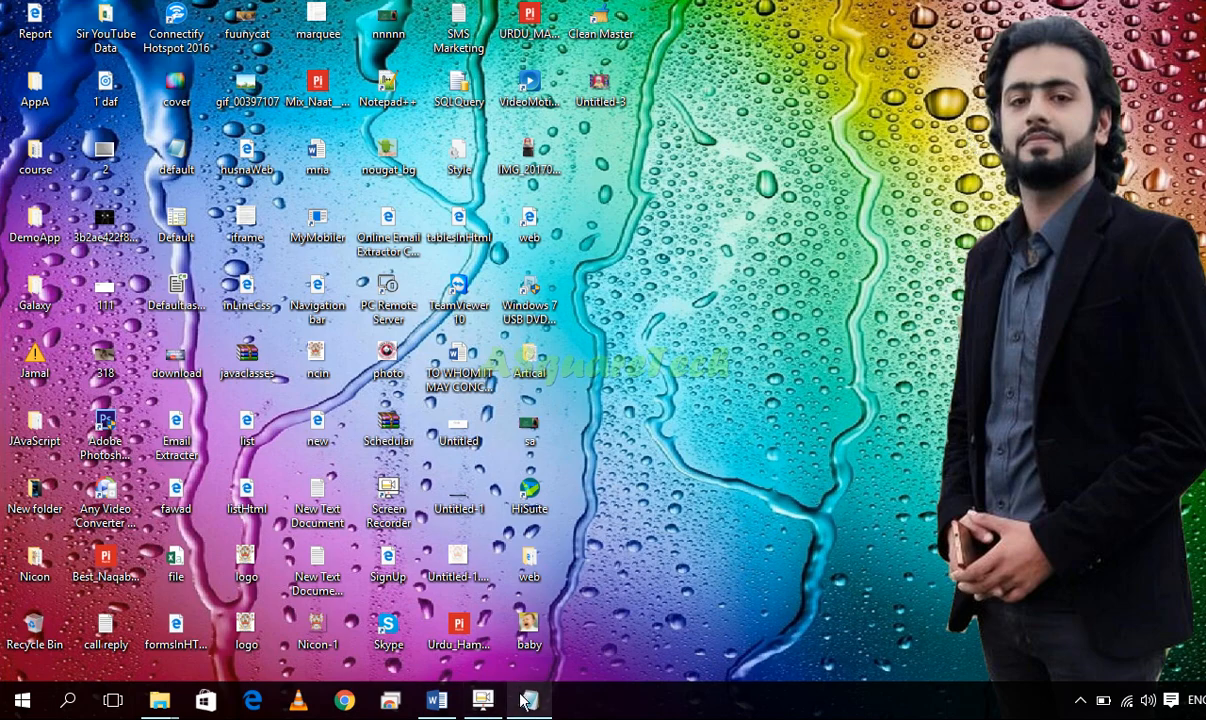
# Switch back to Word, paste the desktop capture above the earlier captures, and undo the pastes until the page is empty
pyautogui.click(436, 700)
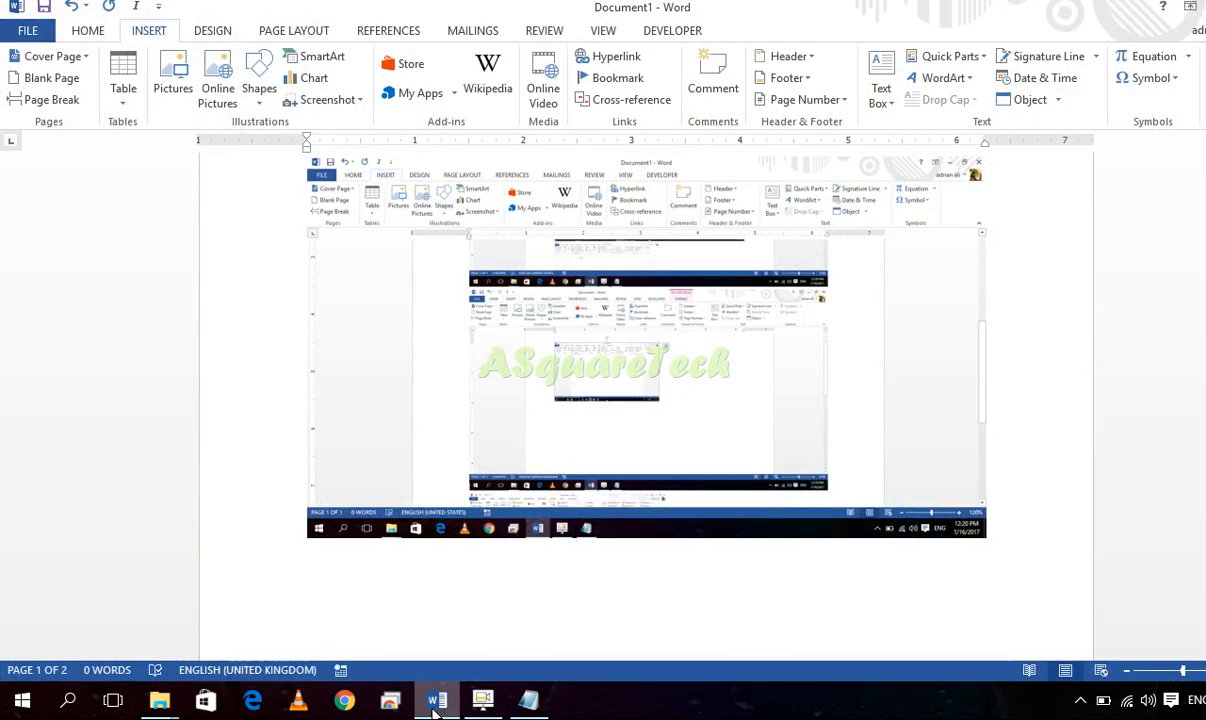
pyautogui.hotkey('ctrl', 'v')
pyautogui.scroll(5, 503, 573)
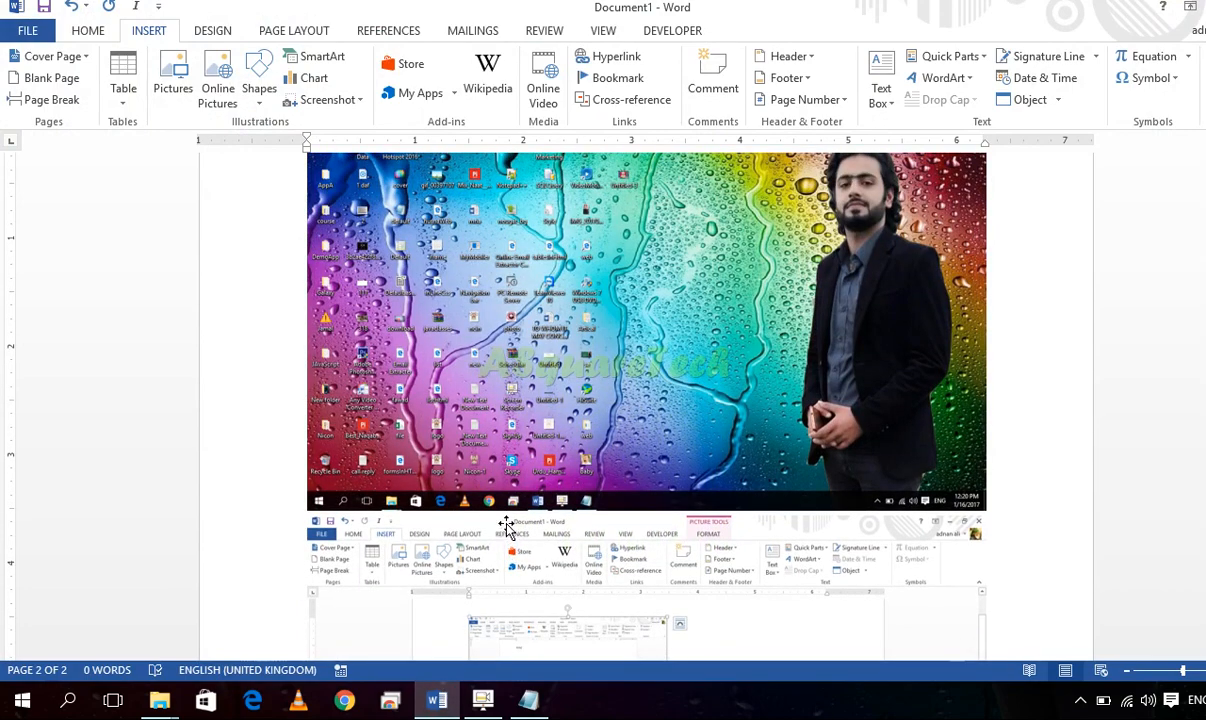
pyautogui.hotkey('ctrl', 'z')
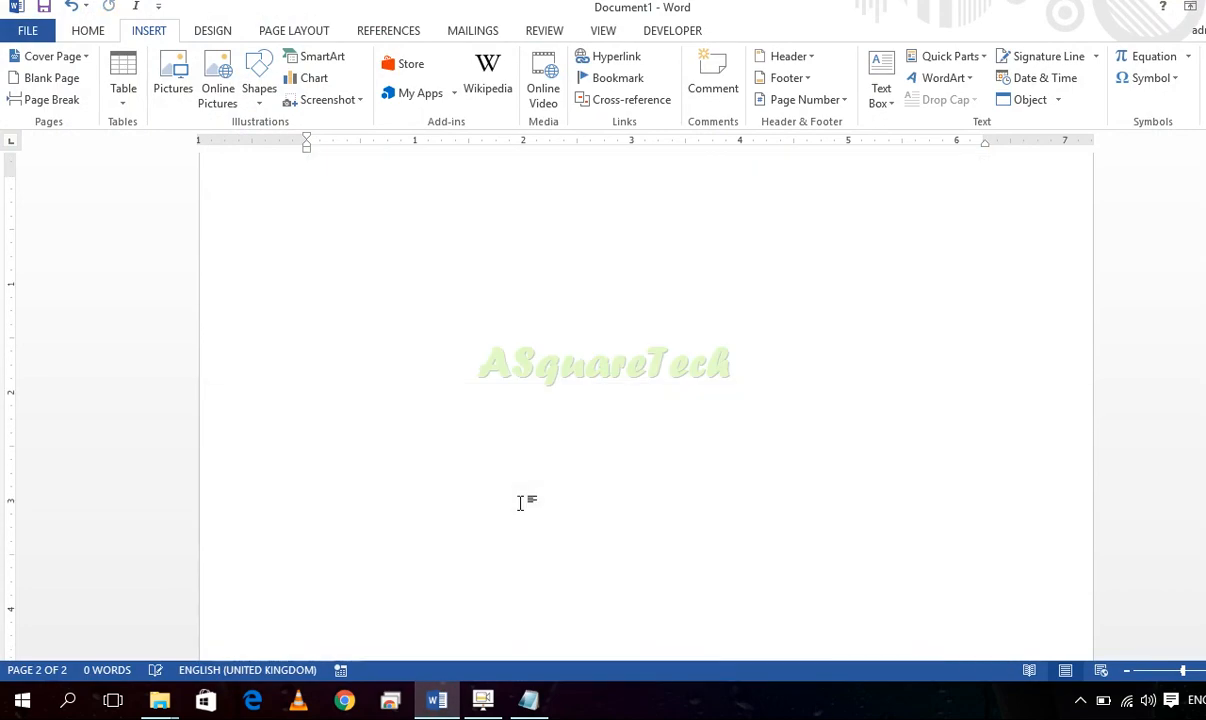
# Search Windows for "sni" and open the Snipping Tool
pyautogui.click(22, 700)
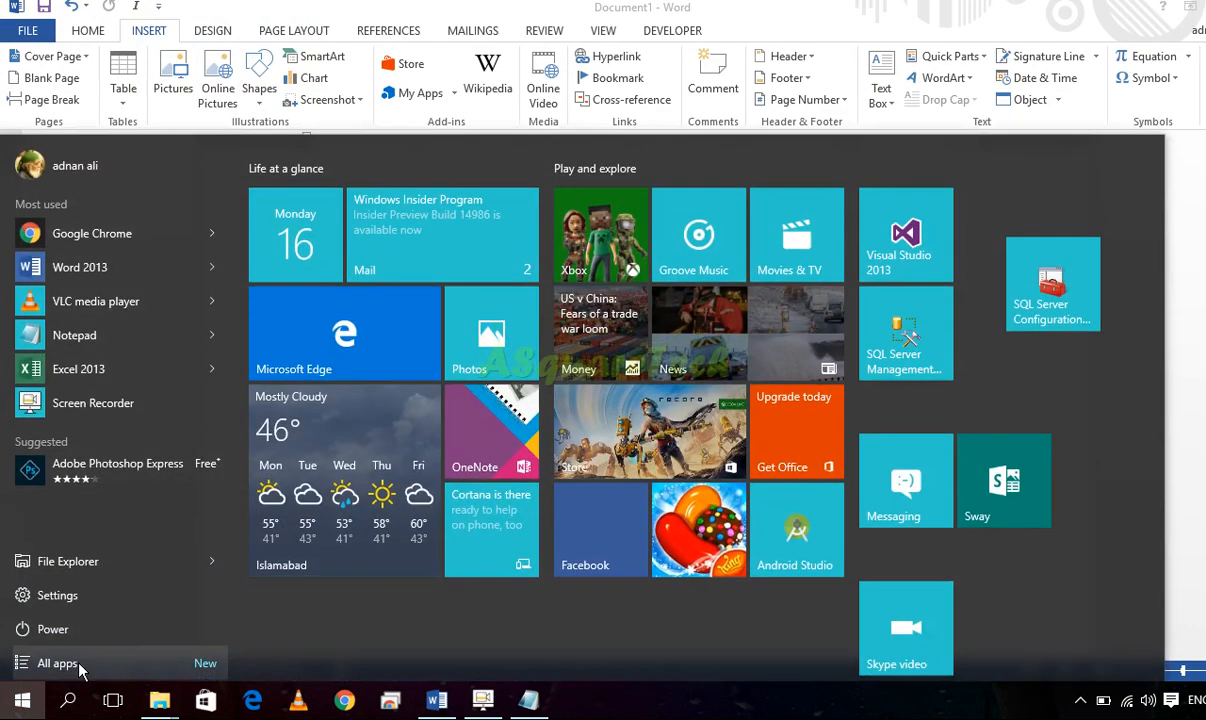
pyautogui.write('s')
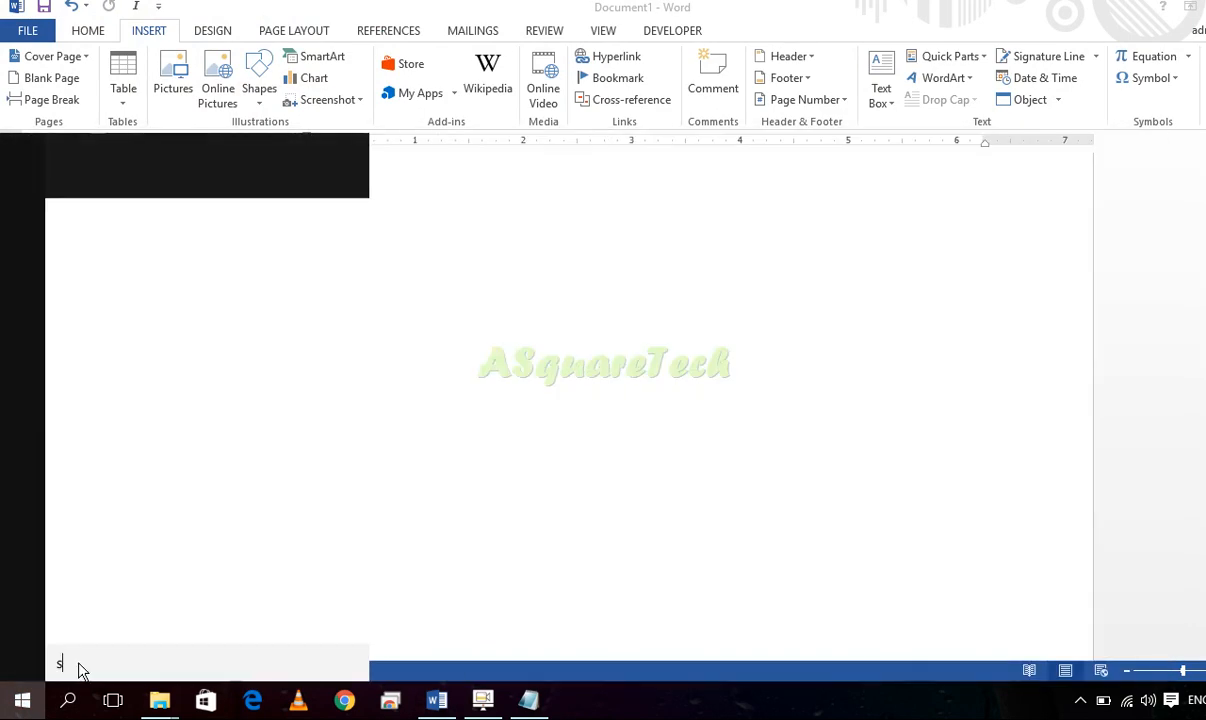
pyautogui.write('ni')
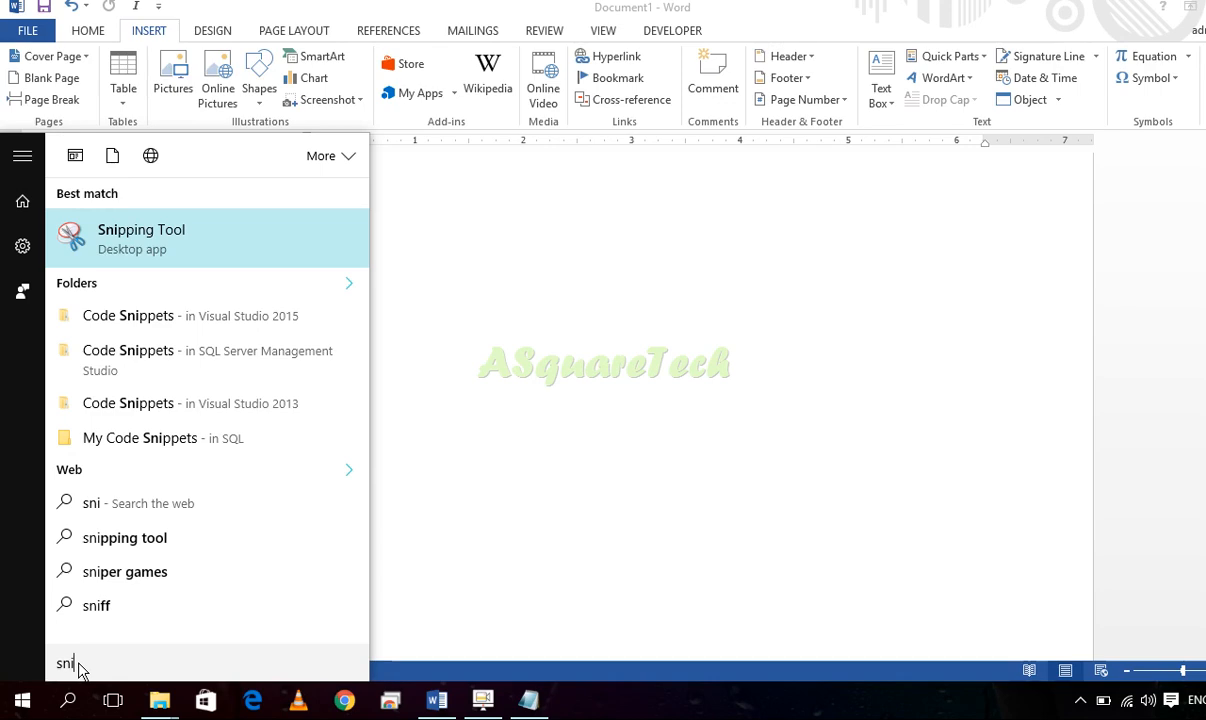
pyautogui.click(150, 250)
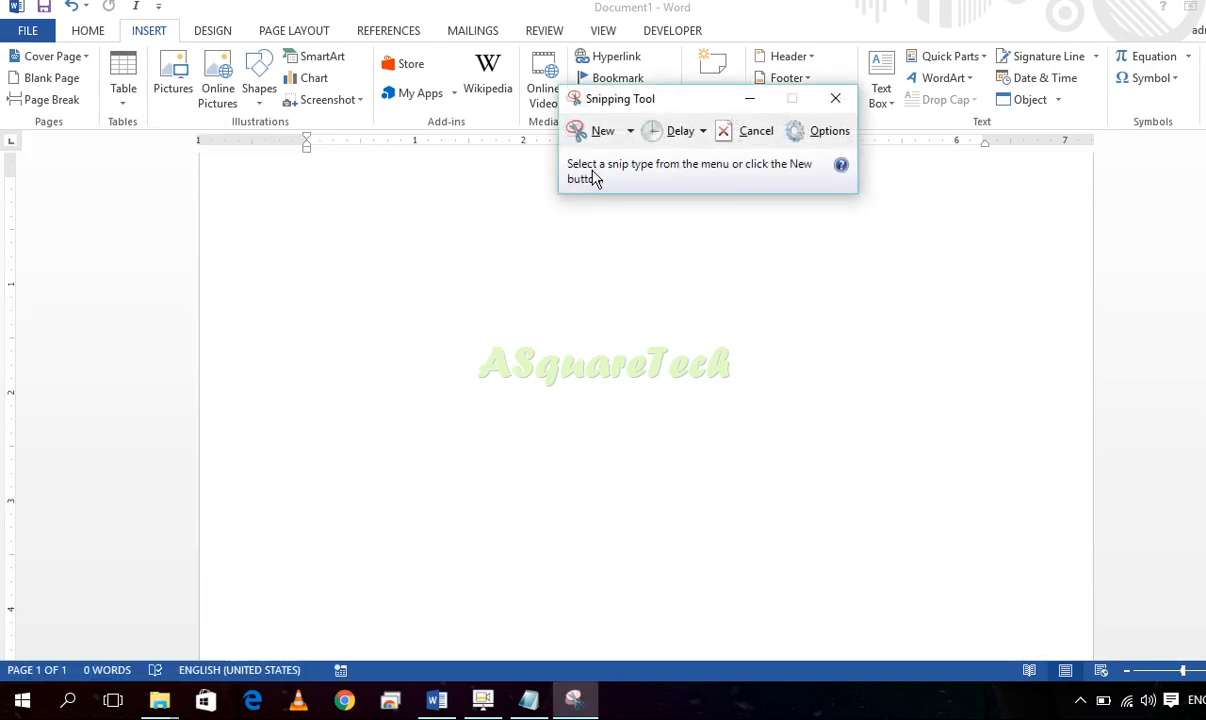
# Snip the whole Word ribbon, and replace it with a new snip covering the Pages through Comments groups
pyautogui.click(599, 133)
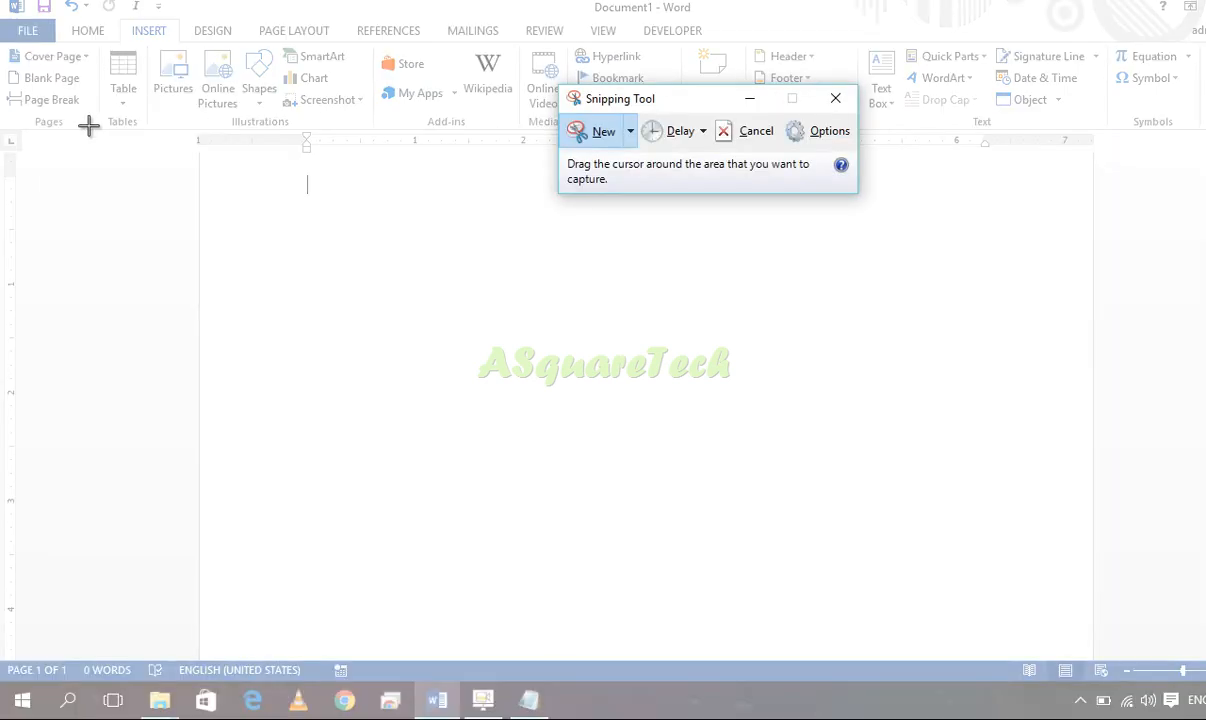
pyautogui.moveTo(11, 141); pyautogui.dragTo(1150, 8)
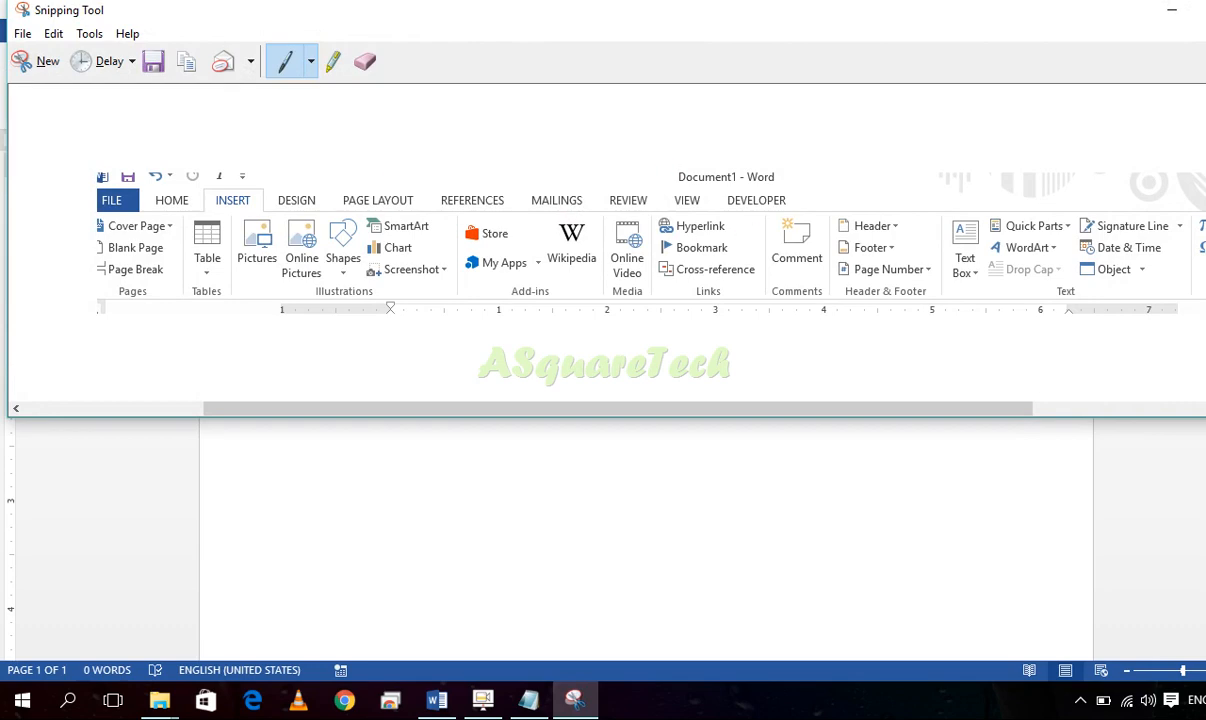
pyautogui.click(38, 61)
pyautogui.moveTo(3, 130); pyautogui.dragTo(751, 42)
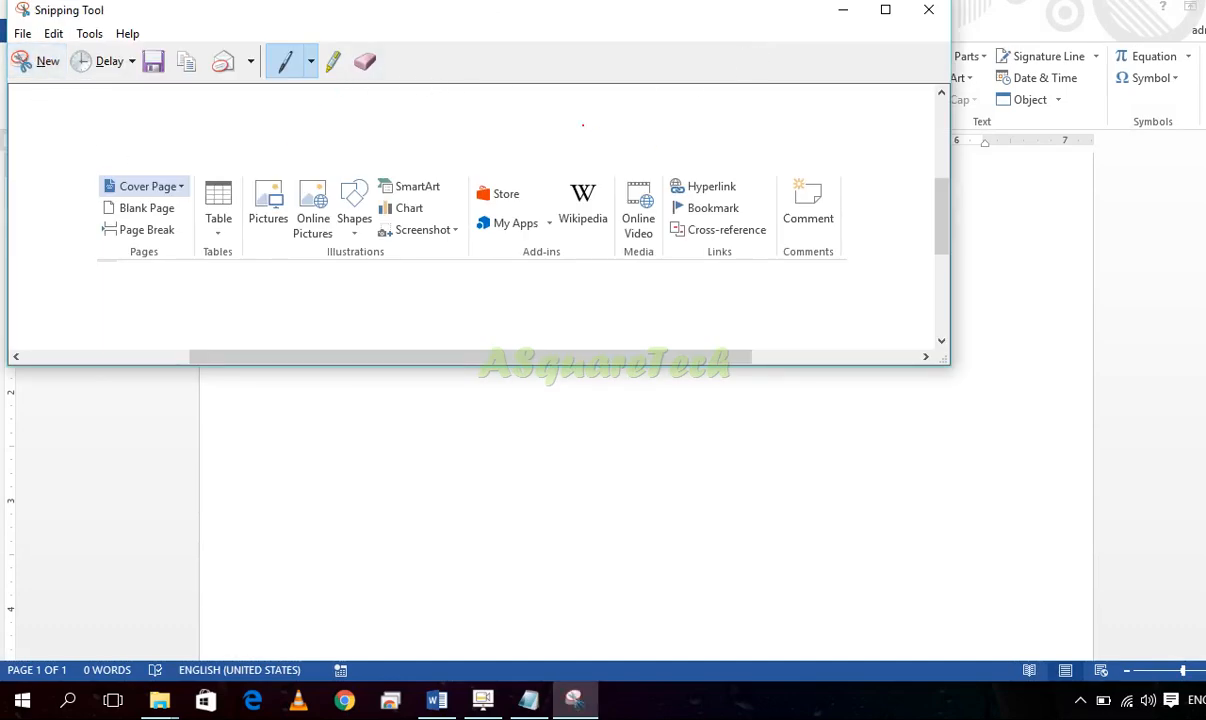
# Set the custom pen's colour to Fuschia and circle Online Pictures with Shapes, and Store with My Apps, on the snip
pyautogui.click(130, 63)
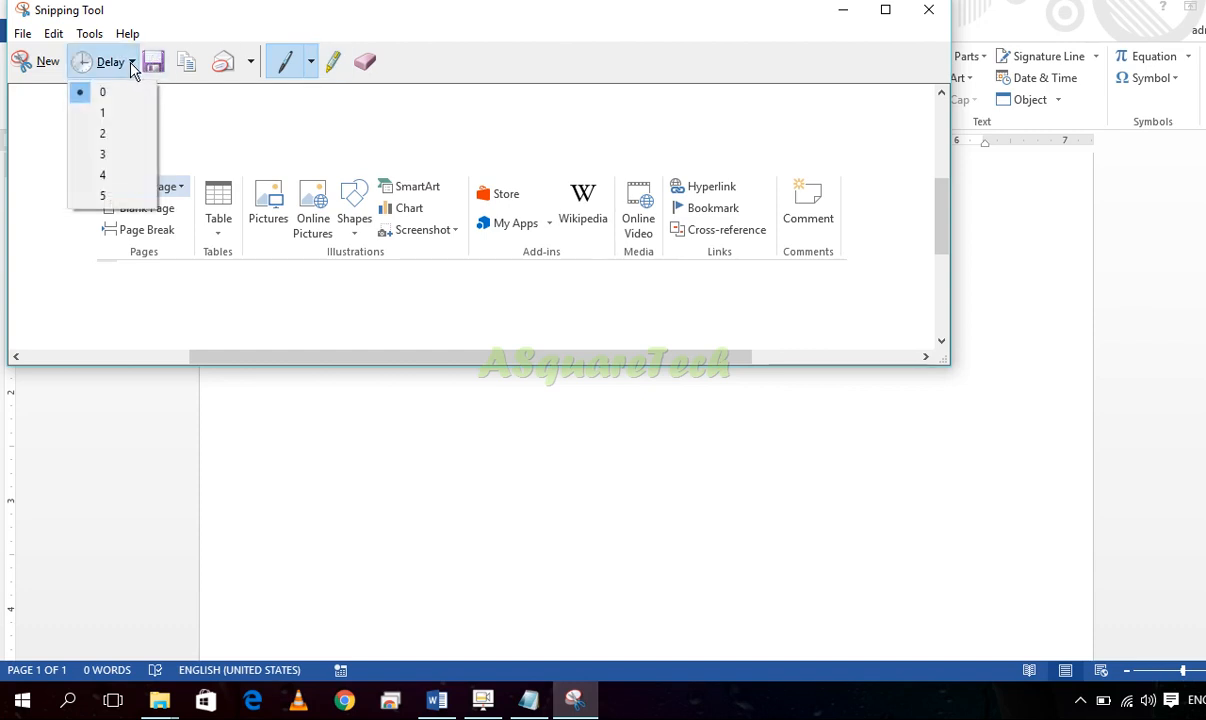
pyautogui.click(130, 63)
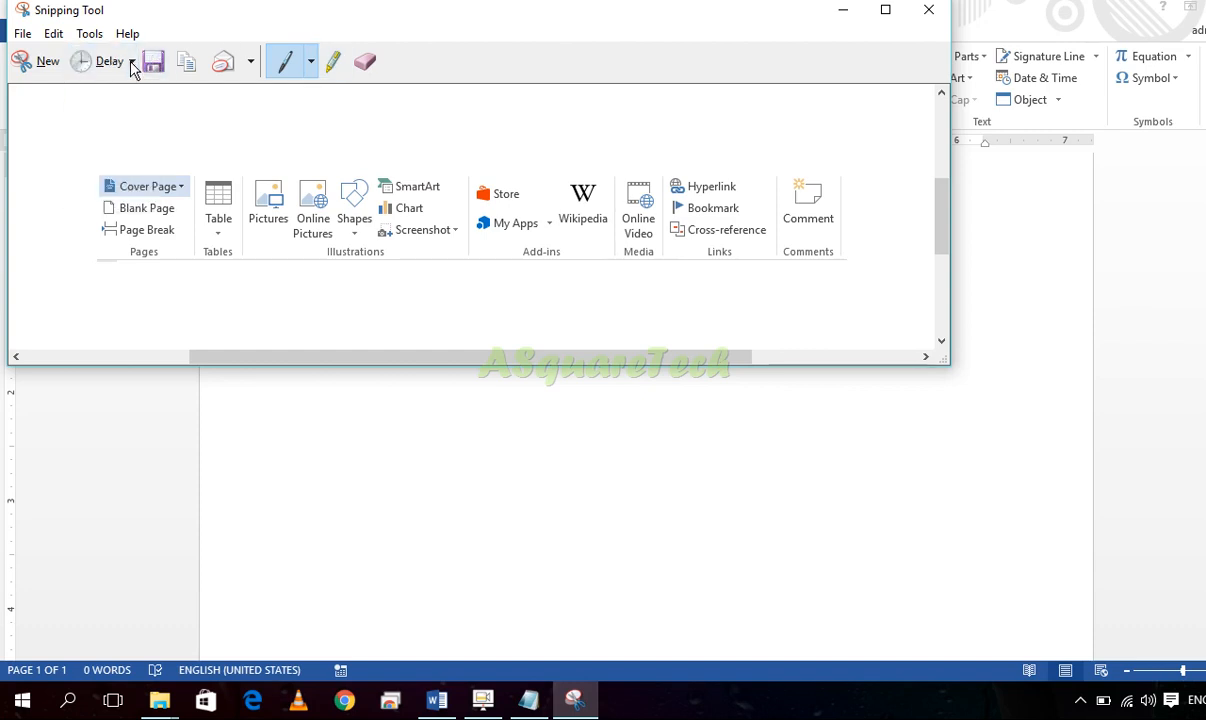
pyautogui.click(311, 63)
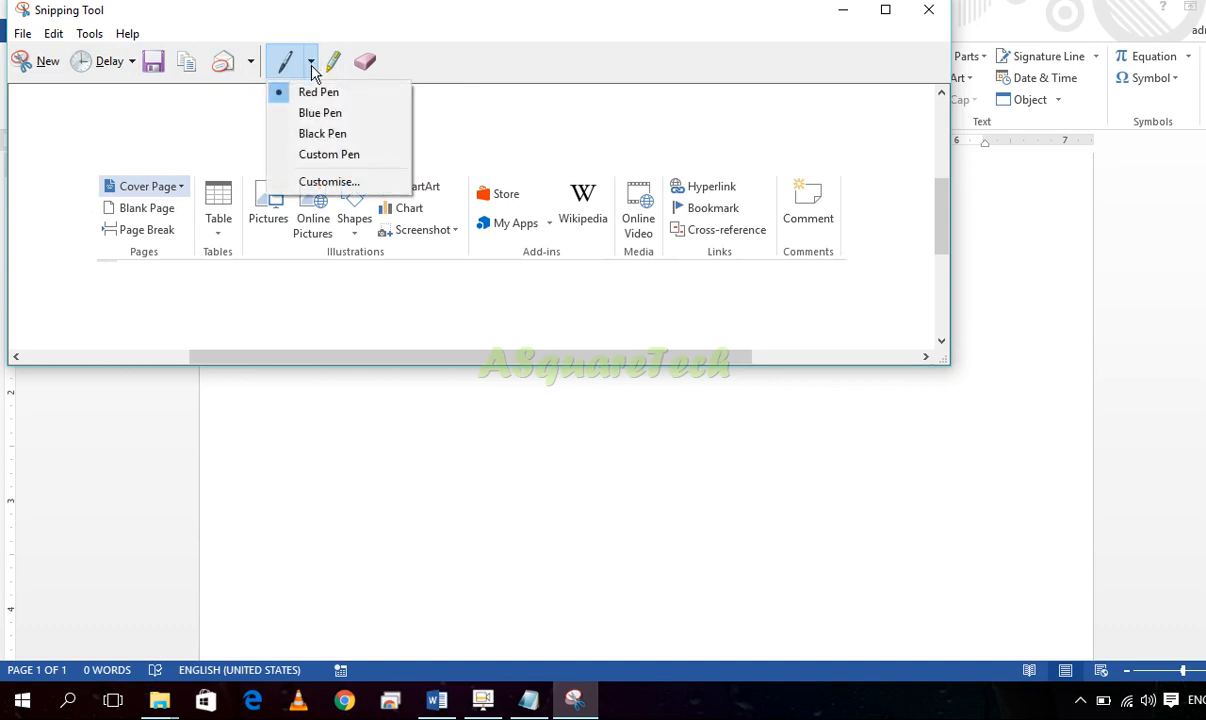
pyautogui.click(347, 156)
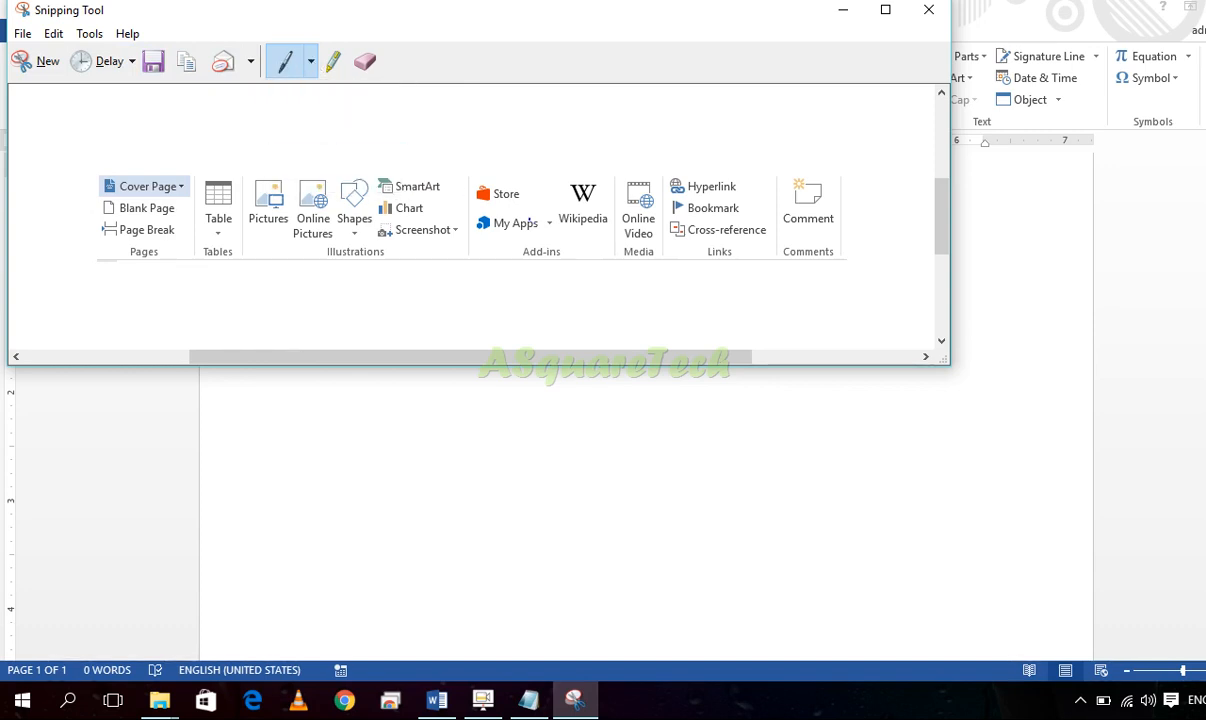
pyautogui.click(311, 68)
pyautogui.click(330, 181)
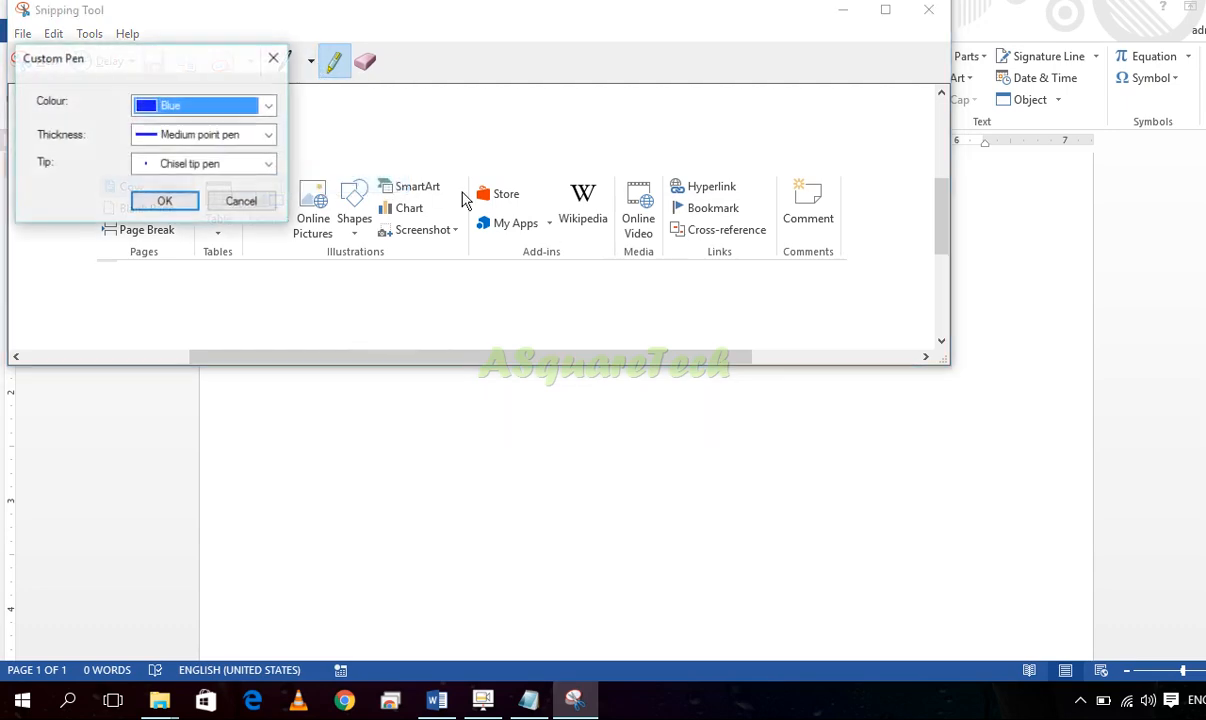
pyautogui.click(269, 106)
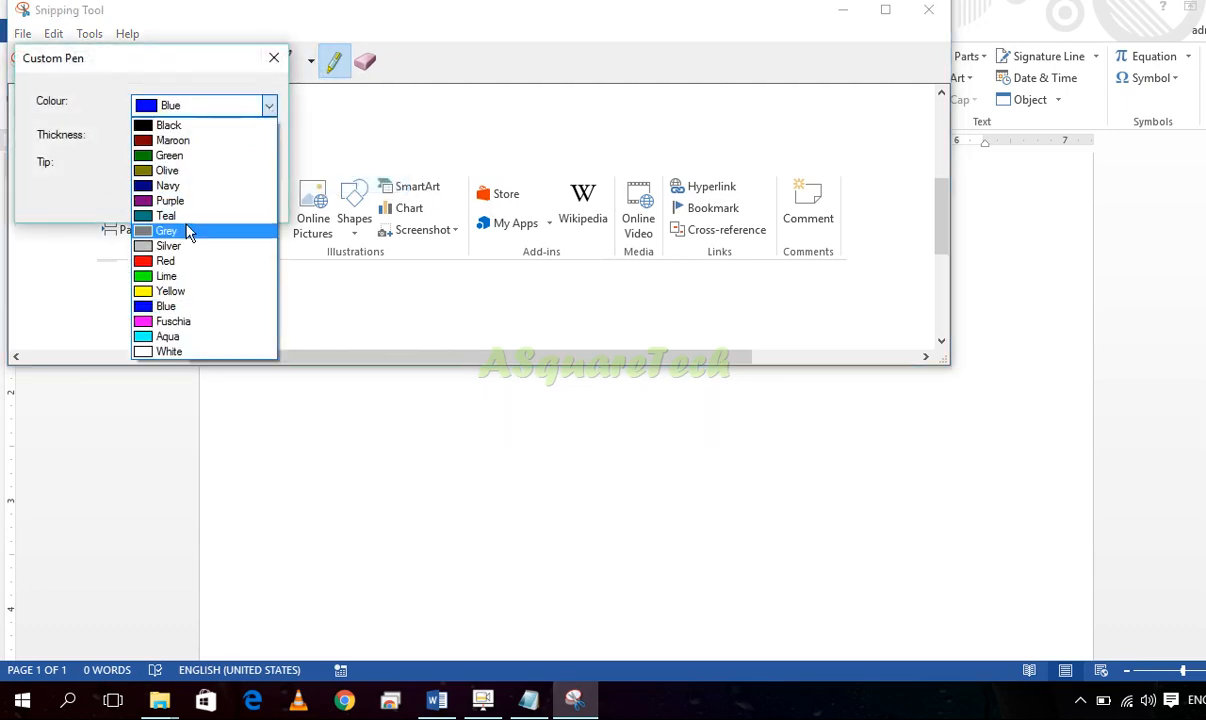
pyautogui.click(173, 323)
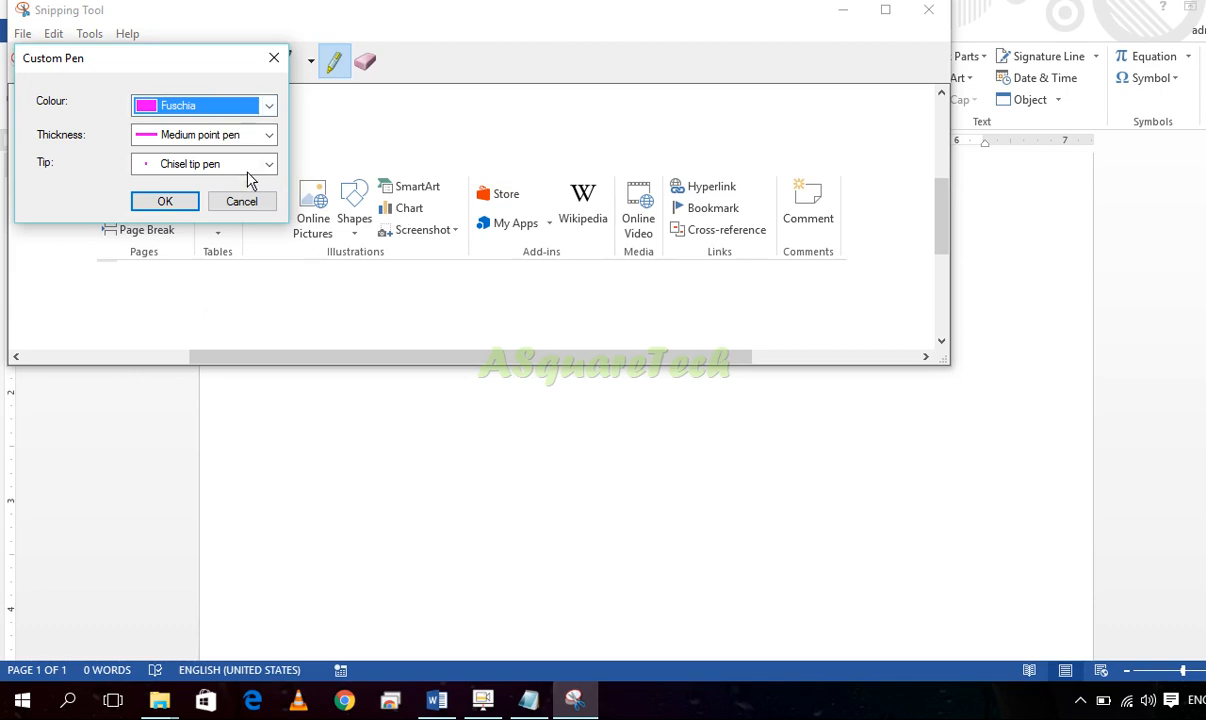
pyautogui.click(164, 199)
pyautogui.moveTo(362, 183)
pyautogui.mouseDown()
pyautogui.moveTo(290, 165)
pyautogui.moveTo(378, 215)
pyautogui.moveTo(271, 155)
pyautogui.mouseUp()
pyautogui.moveTo(490, 166)
pyautogui.mouseDown()
pyautogui.moveTo(460, 215)
pyautogui.moveTo(487, 163)
pyautogui.mouseUp()
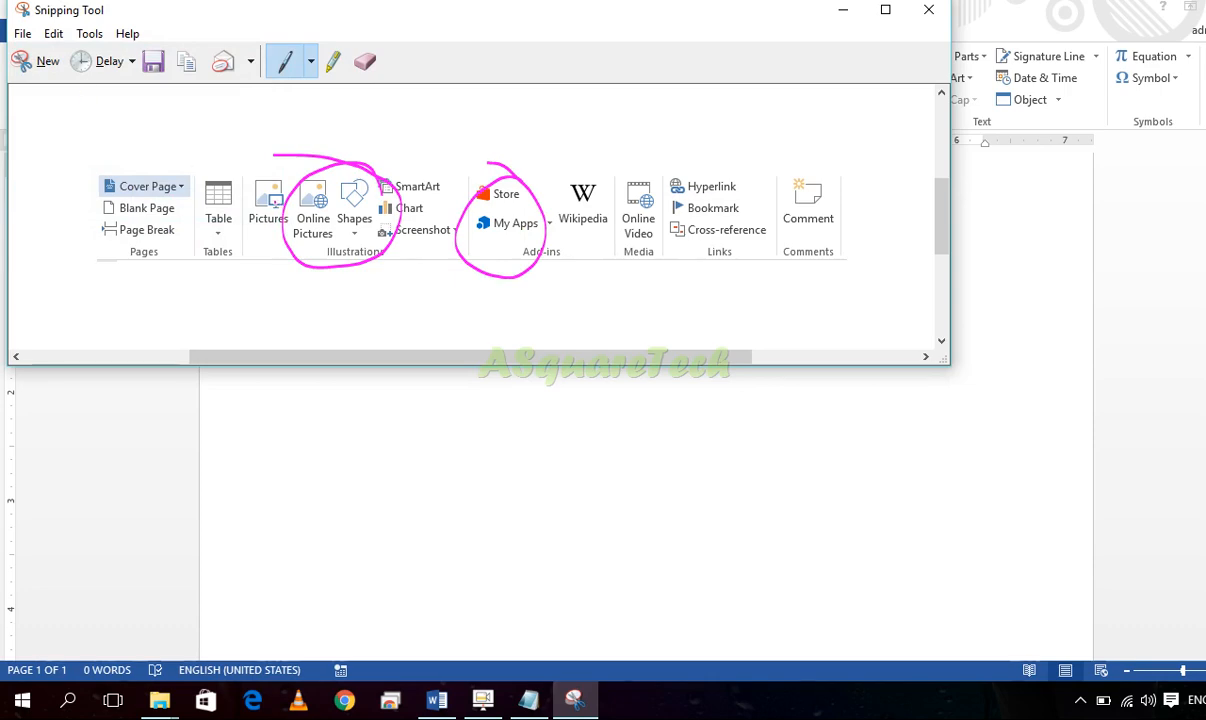
# Switch to Word, paste the annotated snip into the document, and delete the picture
pyautogui.click(992, 22)
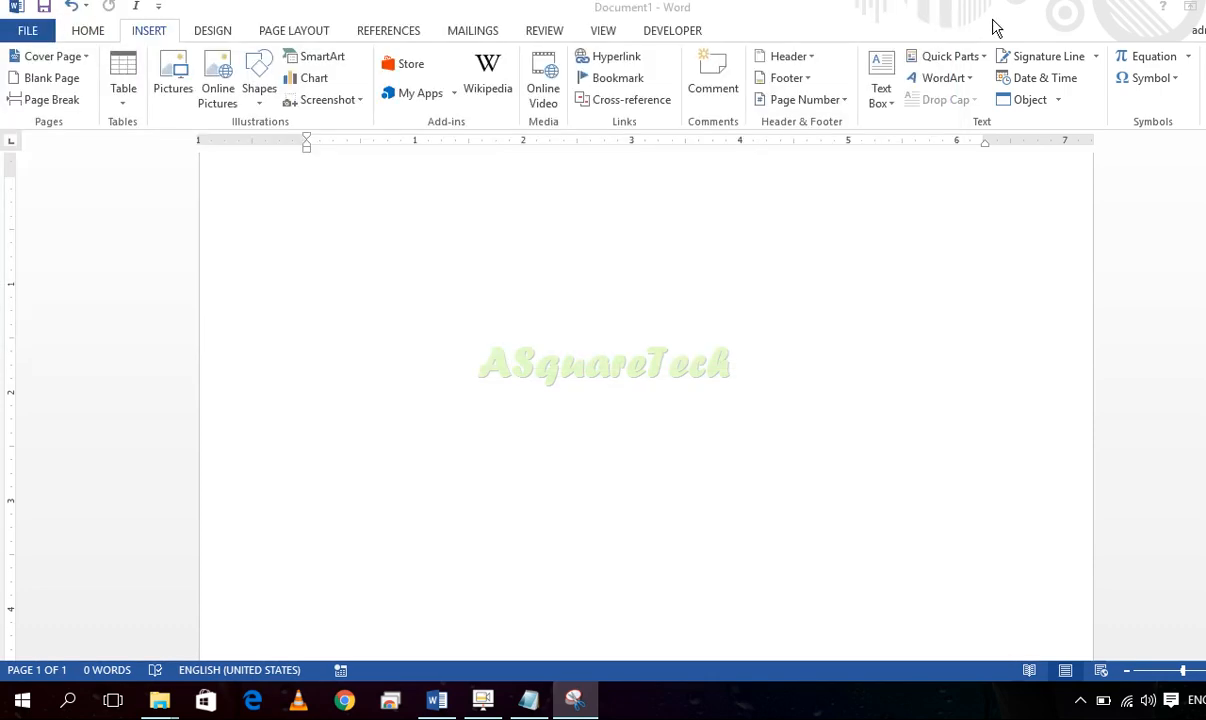
pyautogui.hotkey('ctrl', 'v')
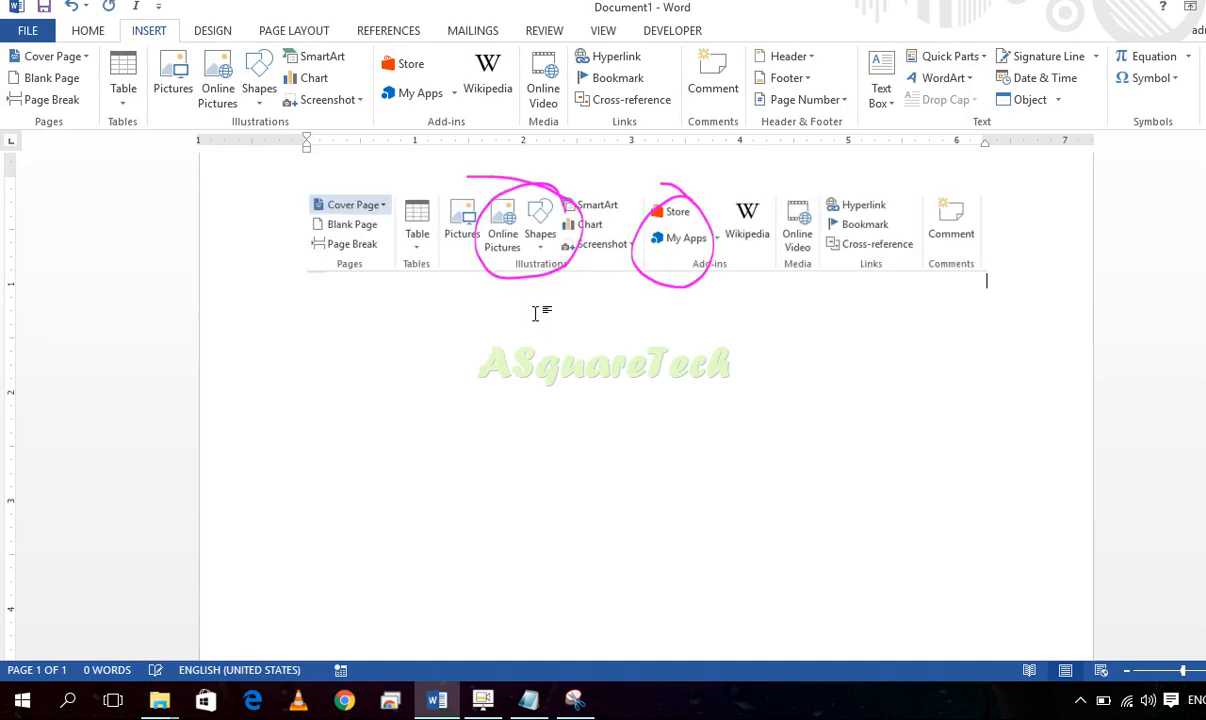
pyautogui.scroll(2, 538, 308)
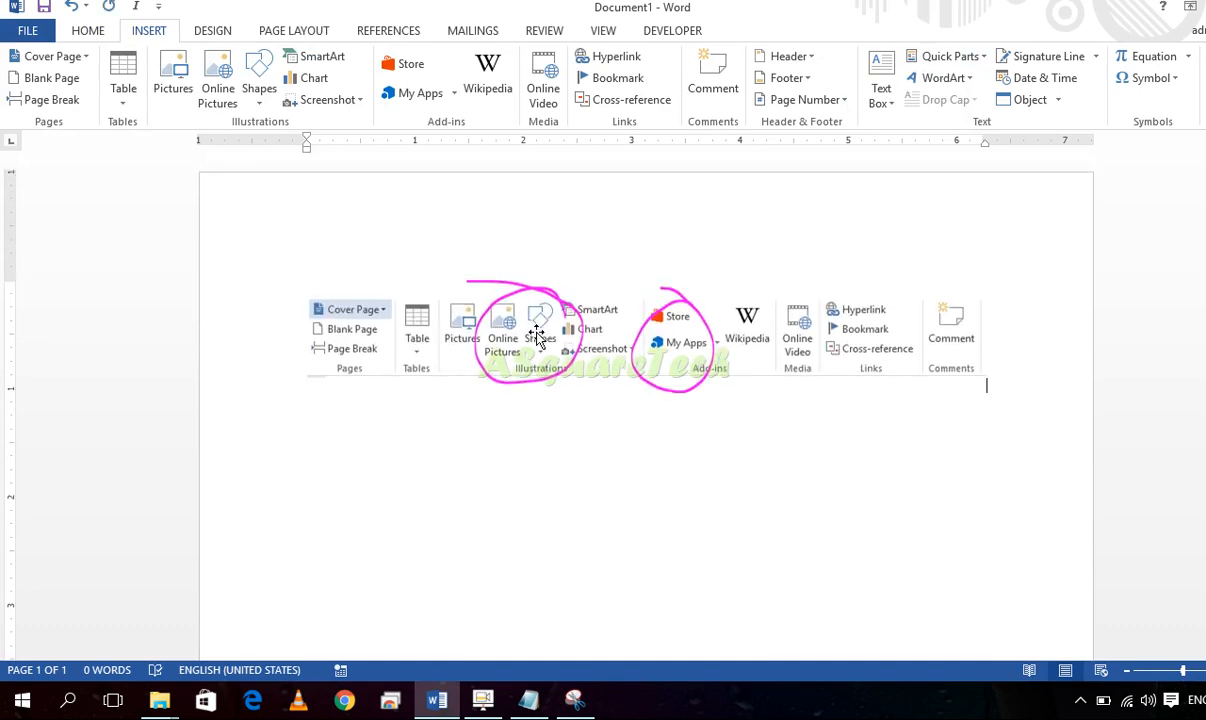
pyautogui.click(536, 336)
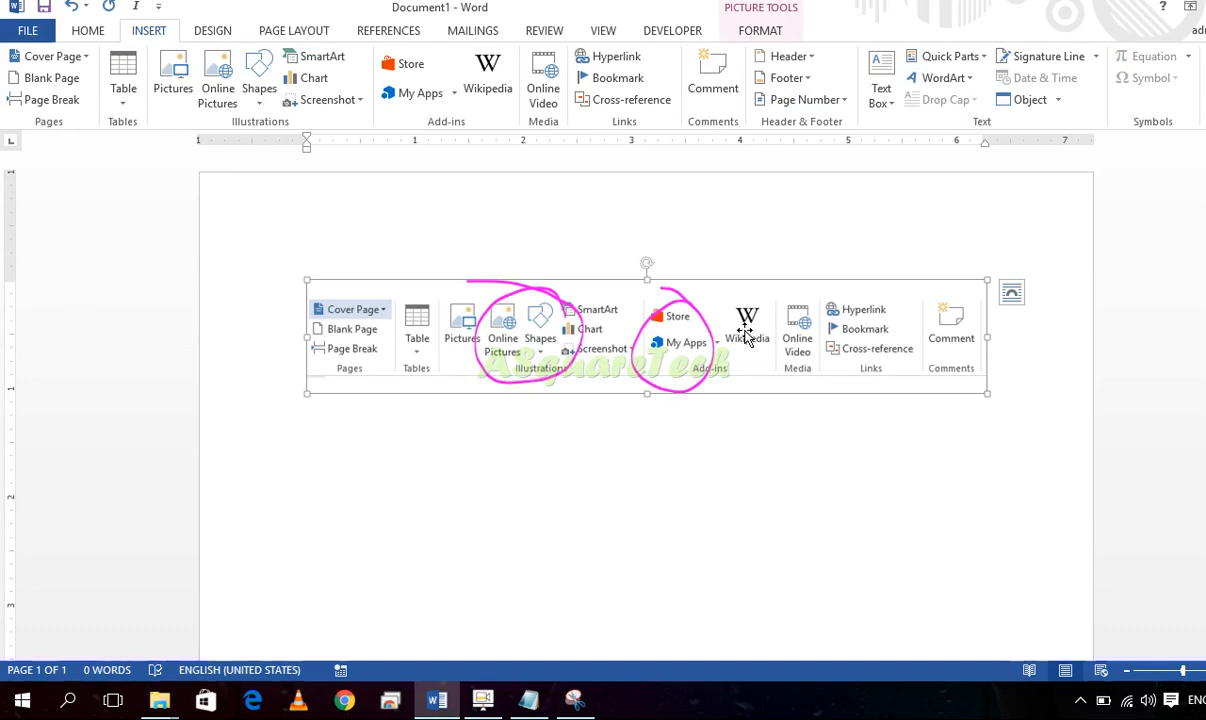
pyautogui.press('Delete')
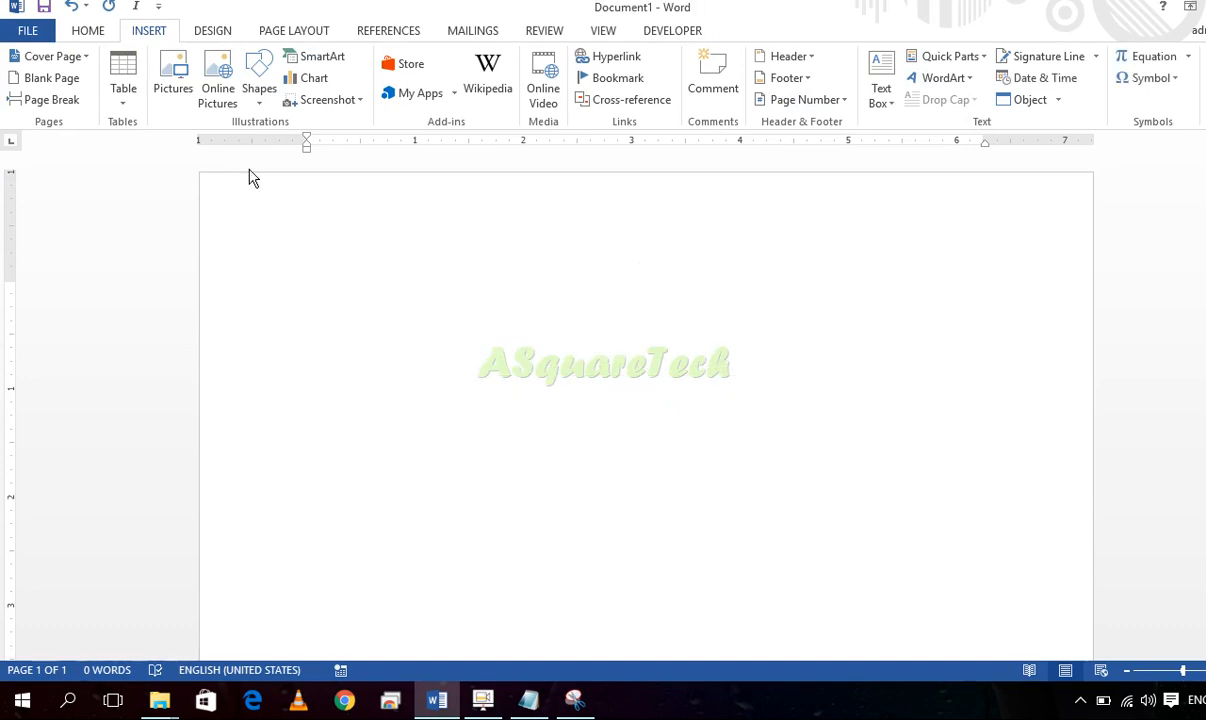
# Review the Screenshot options in Word, including the available windows and Screen Clipping, without inserting anything
pyautogui.click(98, 30)
pyautogui.click(148, 32)
pyautogui.click(338, 102)
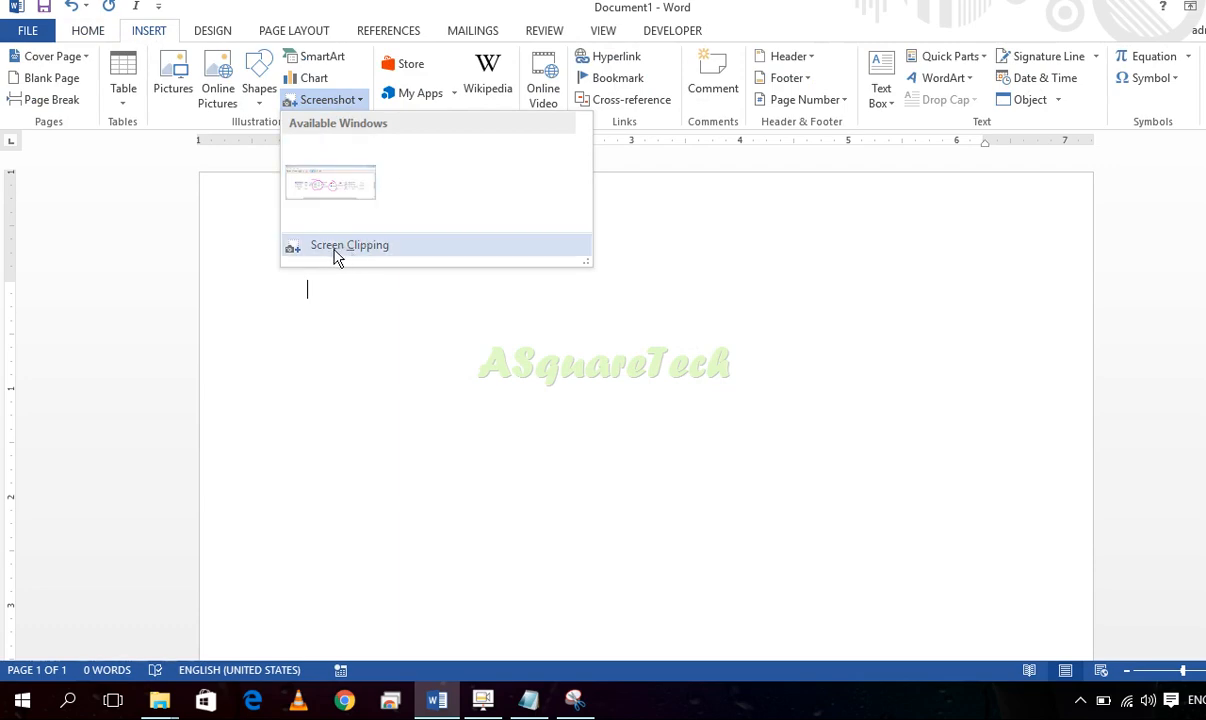
pyautogui.click(403, 390)
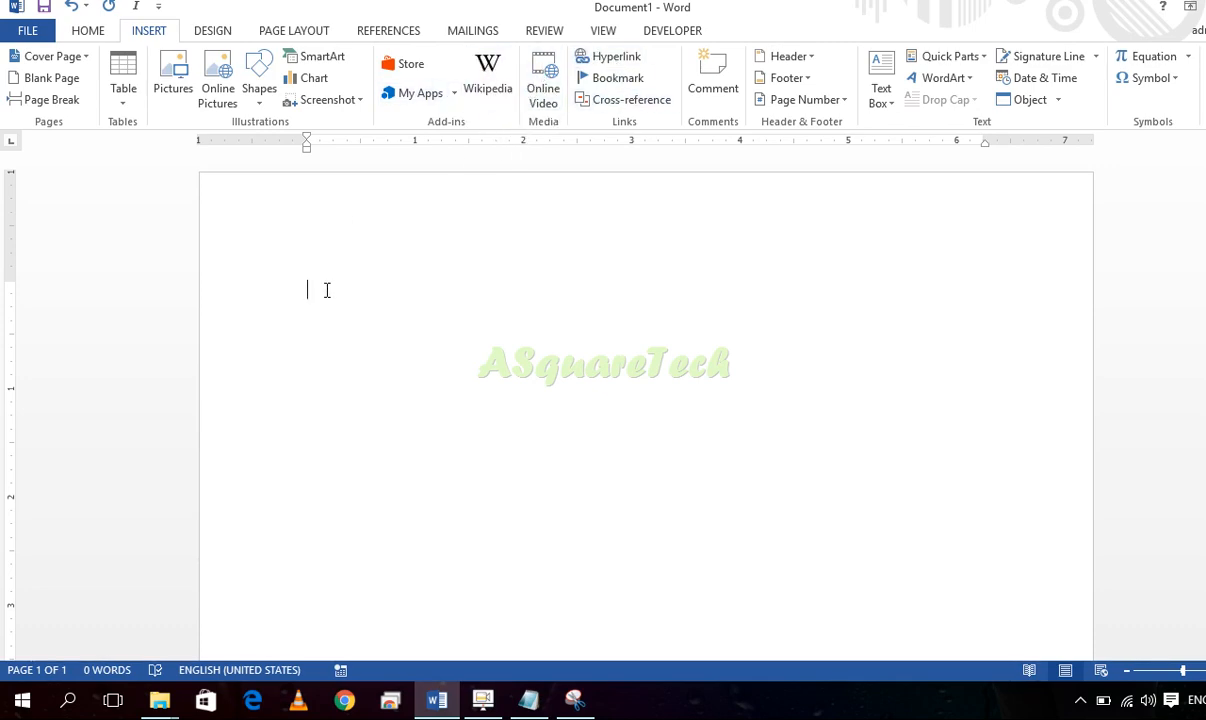
# Generate sample paragraphs in the empty document with =rand()
pyautogui.write('=ran')
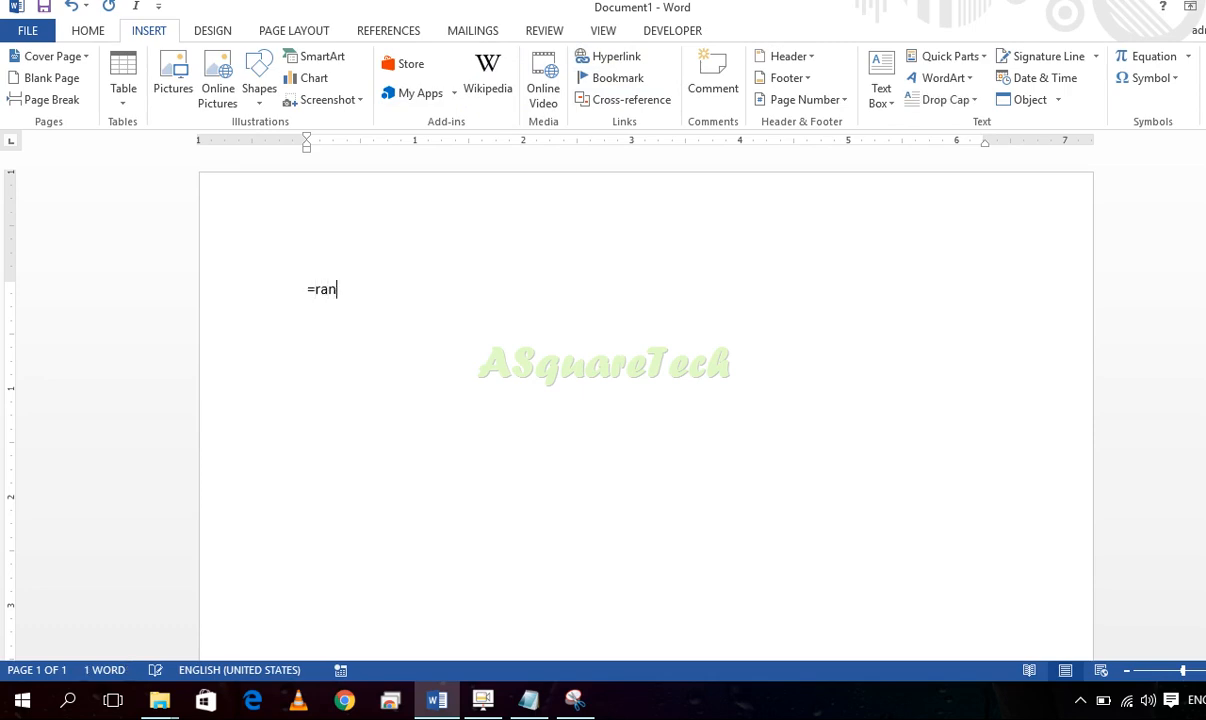
pyautogui.write('d()')
pyautogui.press('Return')
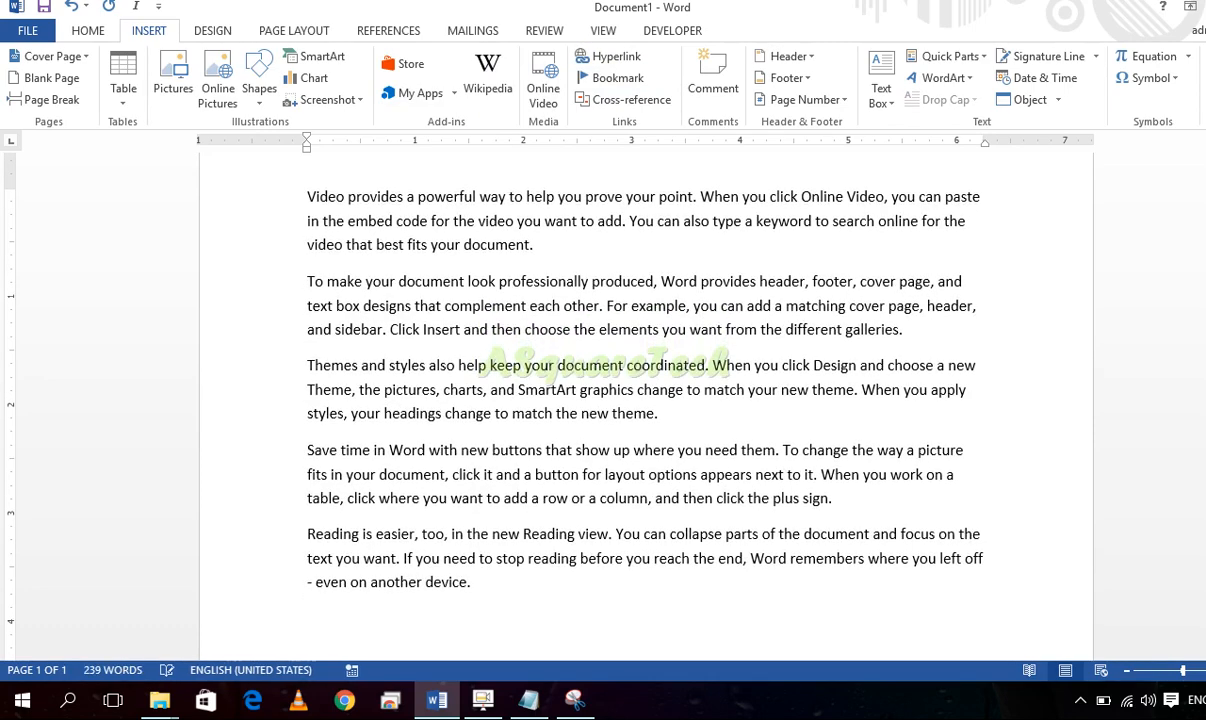
pyautogui.scroll(2, 310, 285)
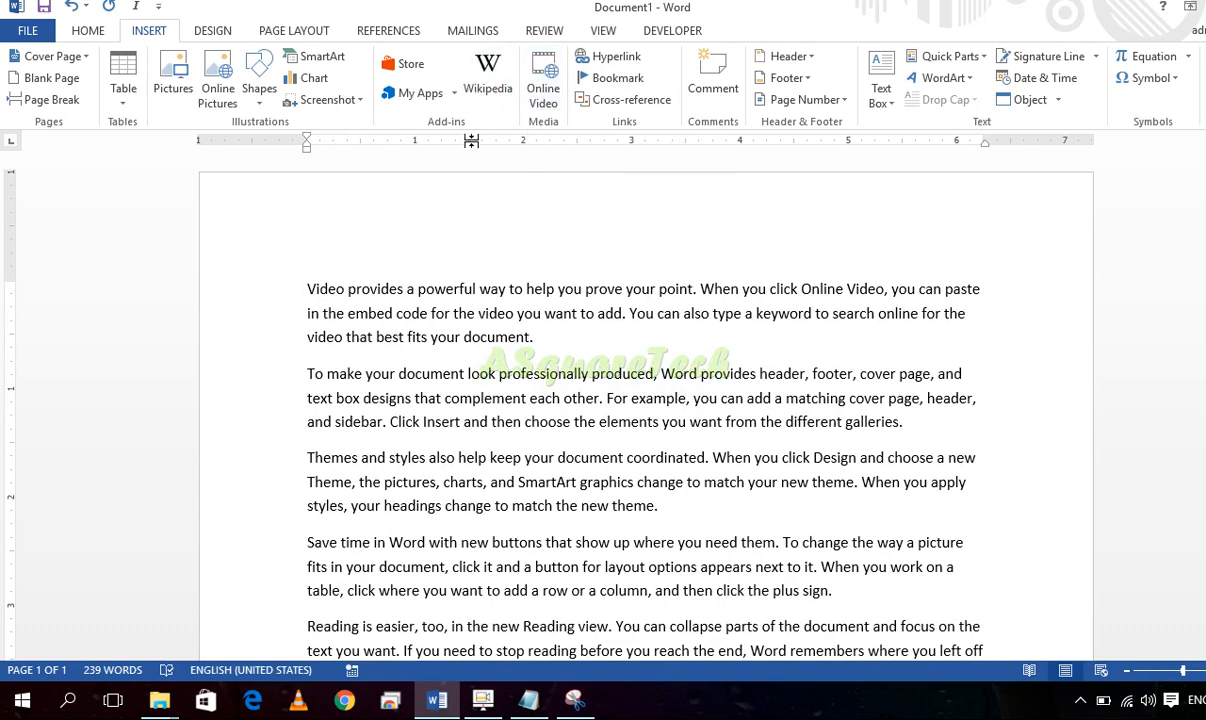
# Select the first paragraph, the phrase "To make your" in the second paragraph, and lastly only the word "make"
pyautogui.doubleClick(234, 293)
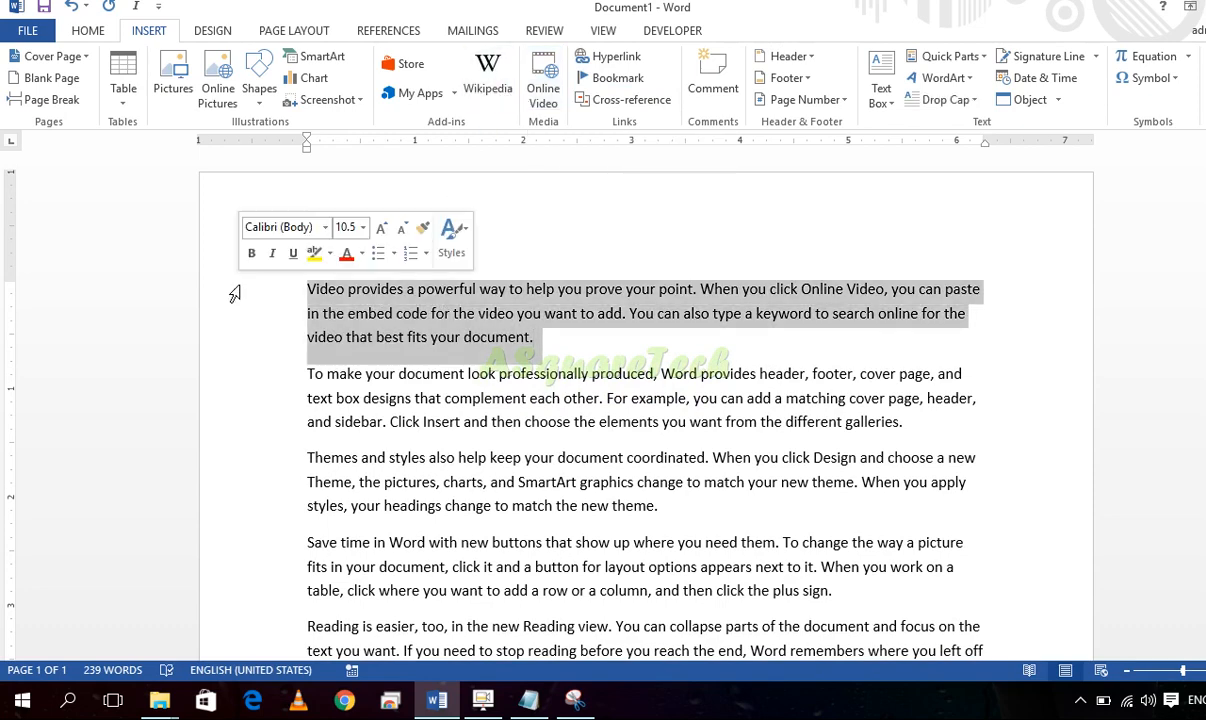
pyautogui.click(381, 291)
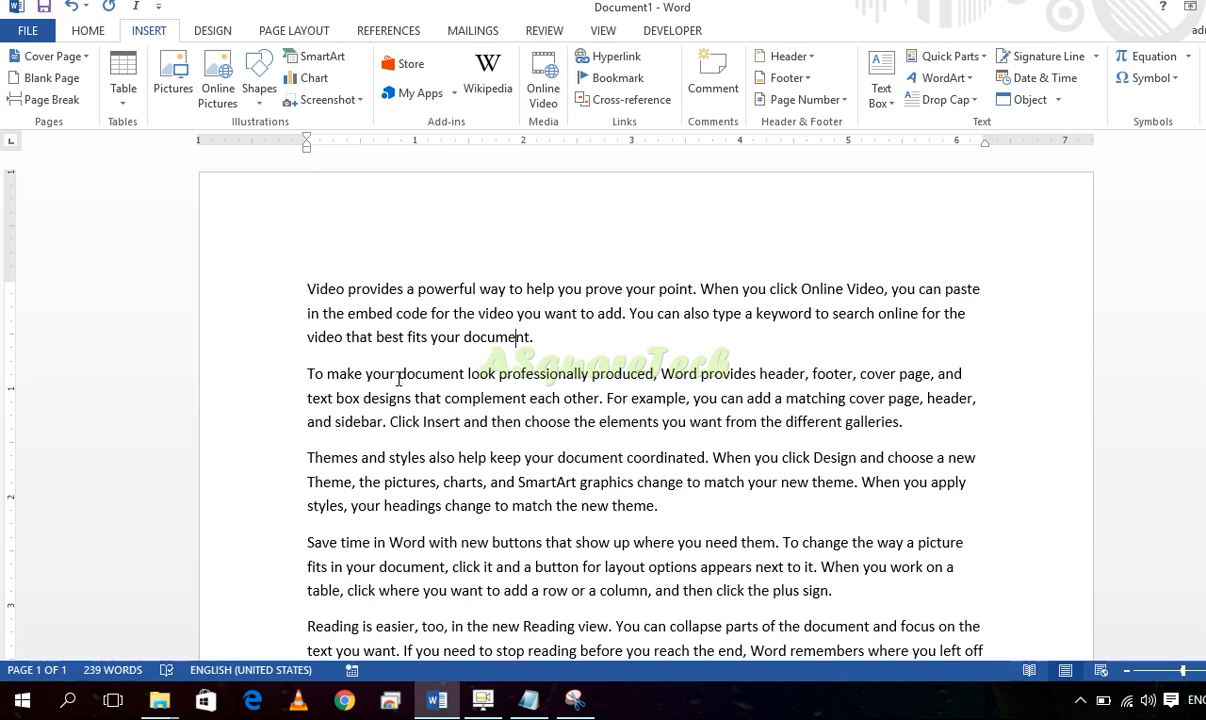
pyautogui.moveTo(398, 378); pyautogui.dragTo(307, 376)
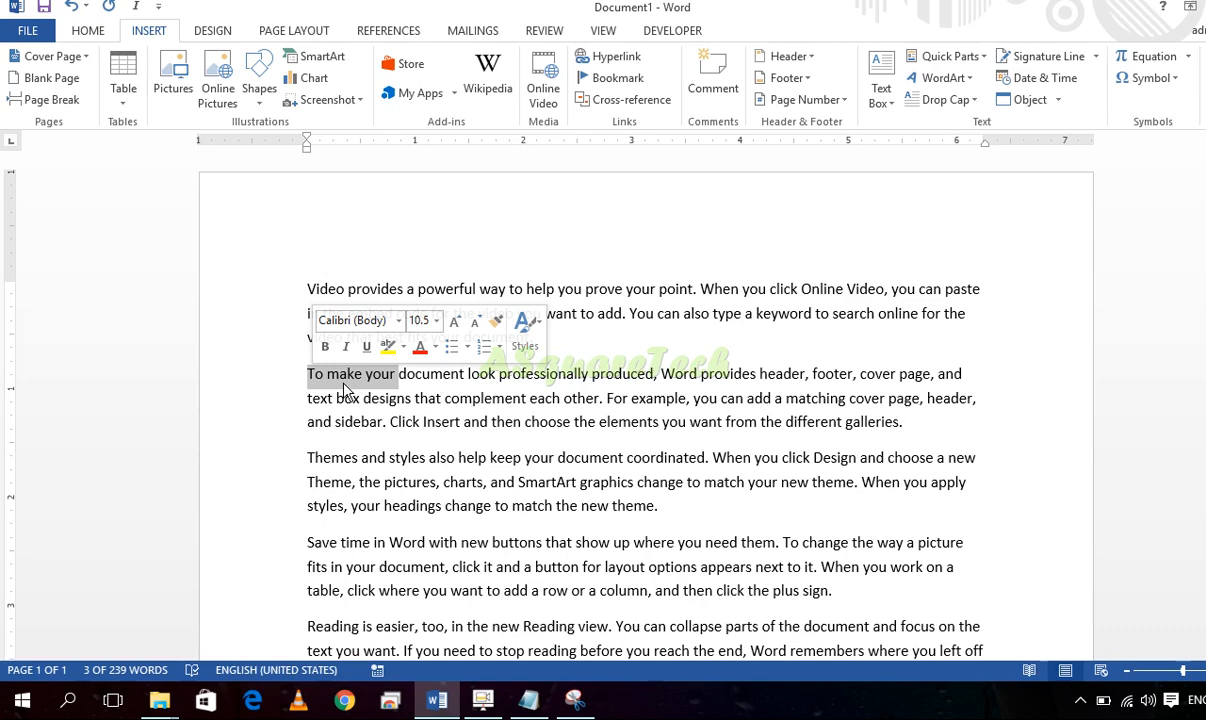
pyautogui.click(344, 385)
pyautogui.doubleClick(344, 385)
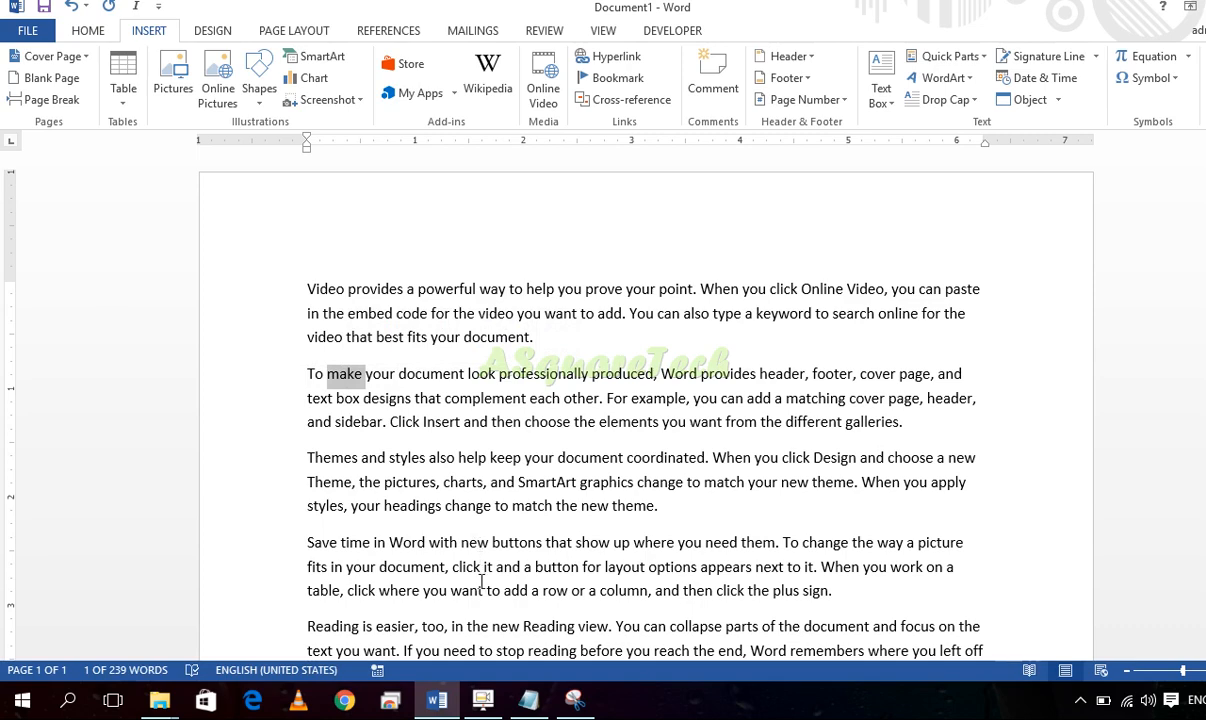
# Select "Themes and styles" at the start of the third paragraph and open the Insert Hyperlink dialog for it
pyautogui.click(481, 581)
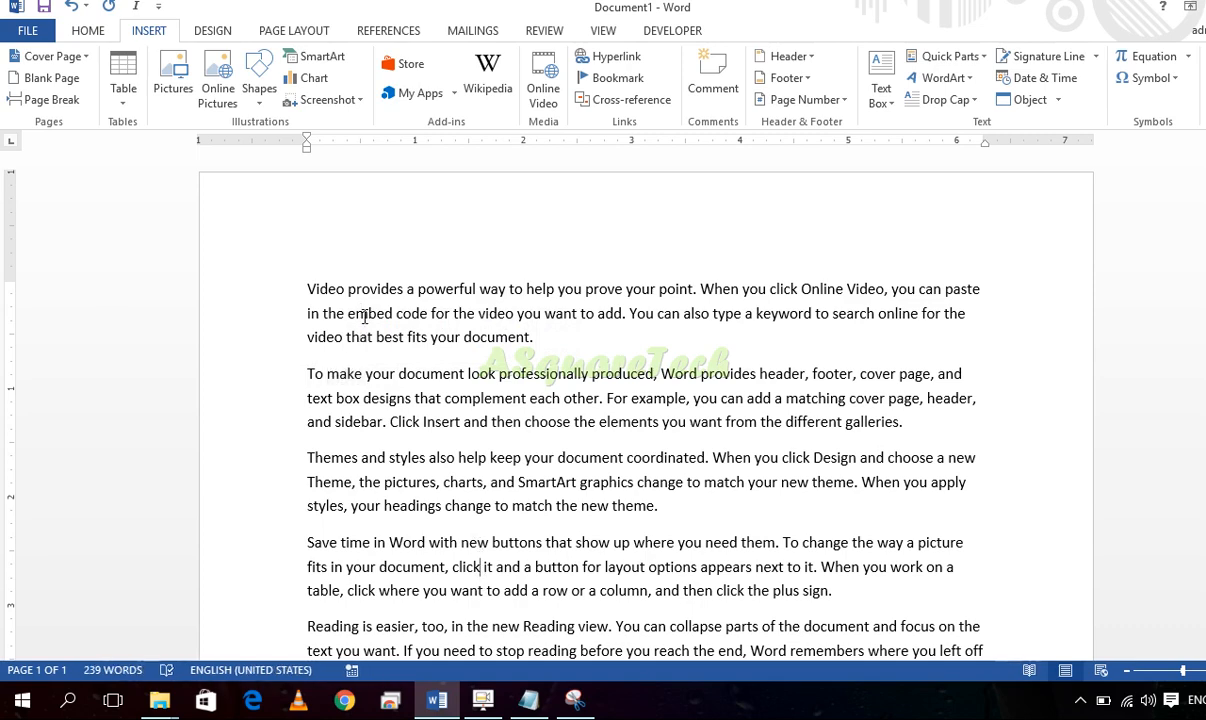
pyautogui.click(390, 447)
pyautogui.moveTo(425, 461); pyautogui.dragTo(40, 463)
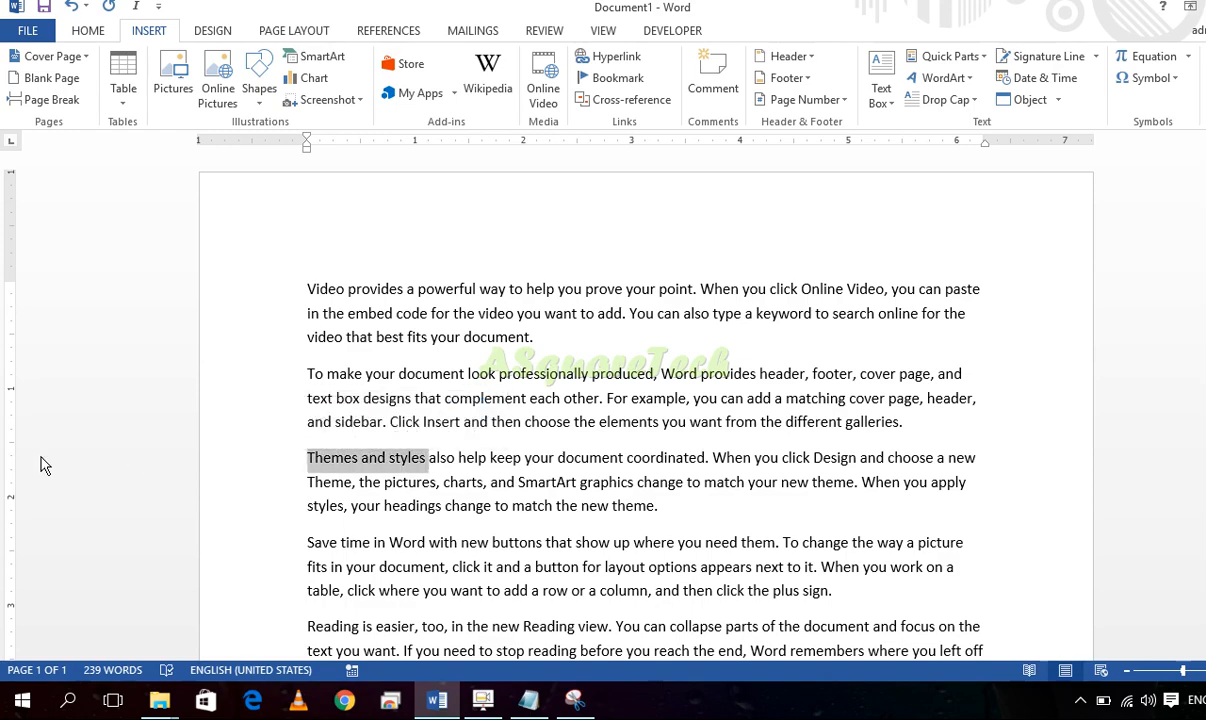
pyautogui.click(605, 57)
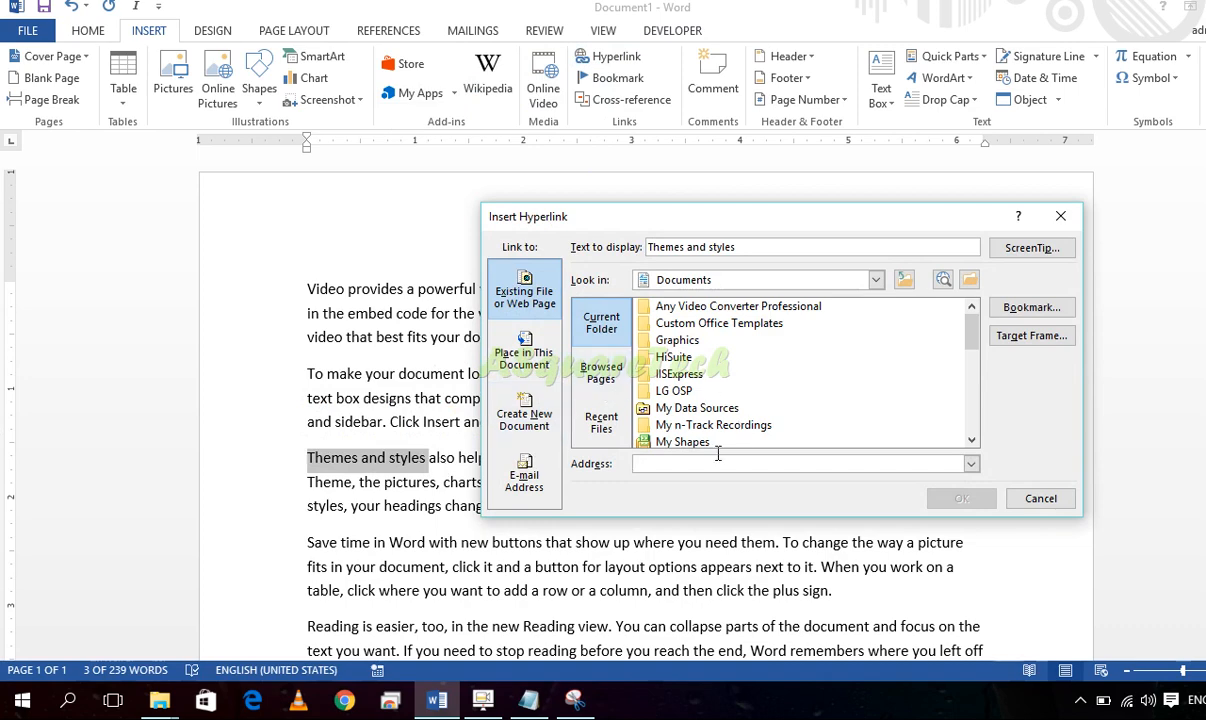
# Look through the Documents folder for a link target and switch the lookup location to Desktop
pyautogui.click(681, 466)
pyautogui.scroll(-3, 929, 350)
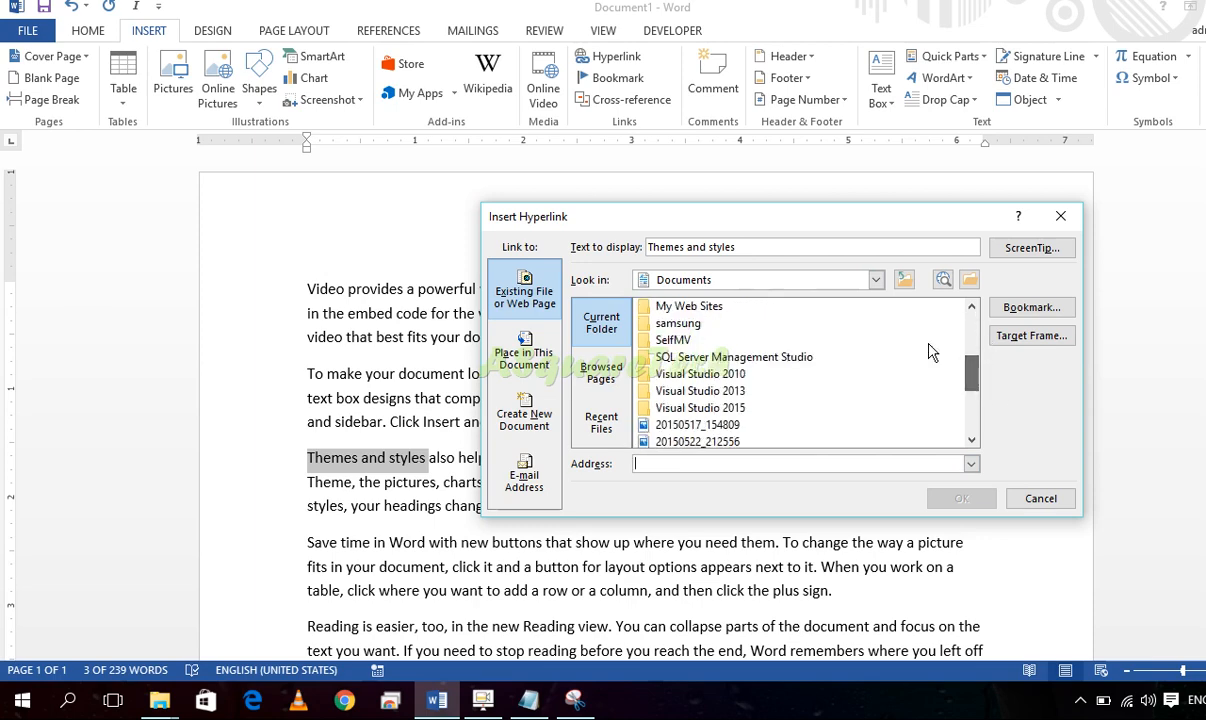
pyautogui.click(877, 281)
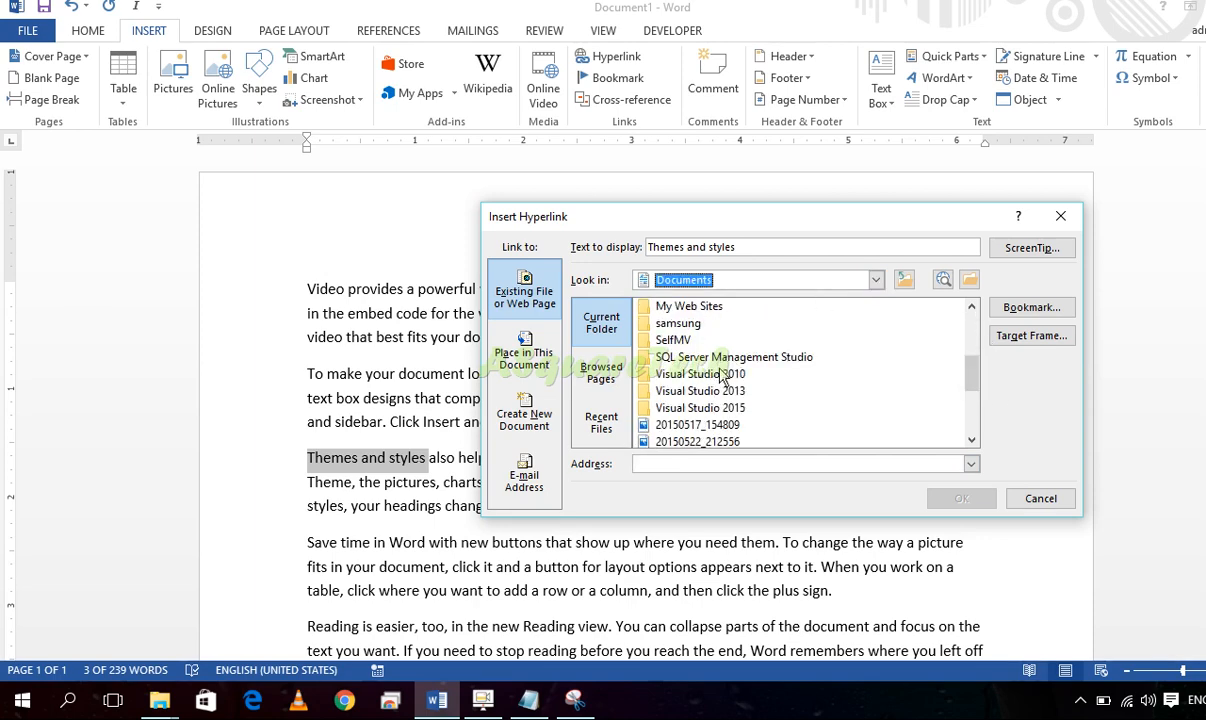
pyautogui.moveTo(978, 388); pyautogui.dragTo(983, 450)
pyautogui.scroll(10, 905, 331)
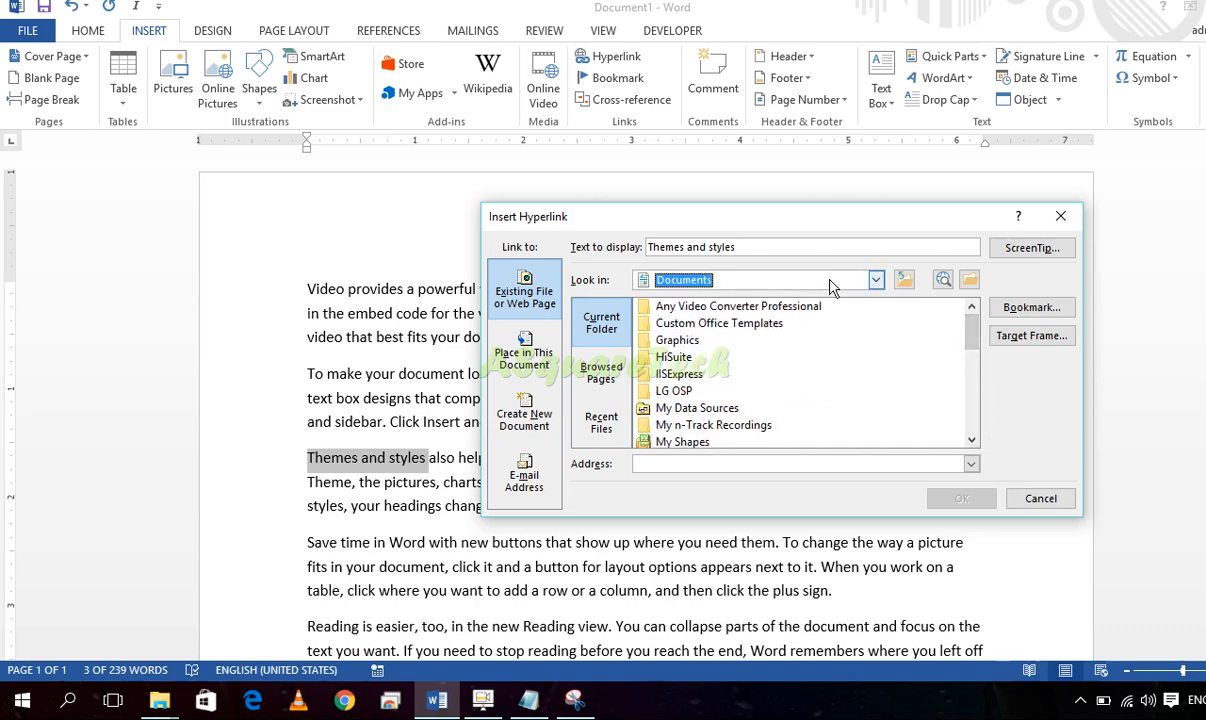
pyautogui.click(877, 281)
pyautogui.click(718, 328)
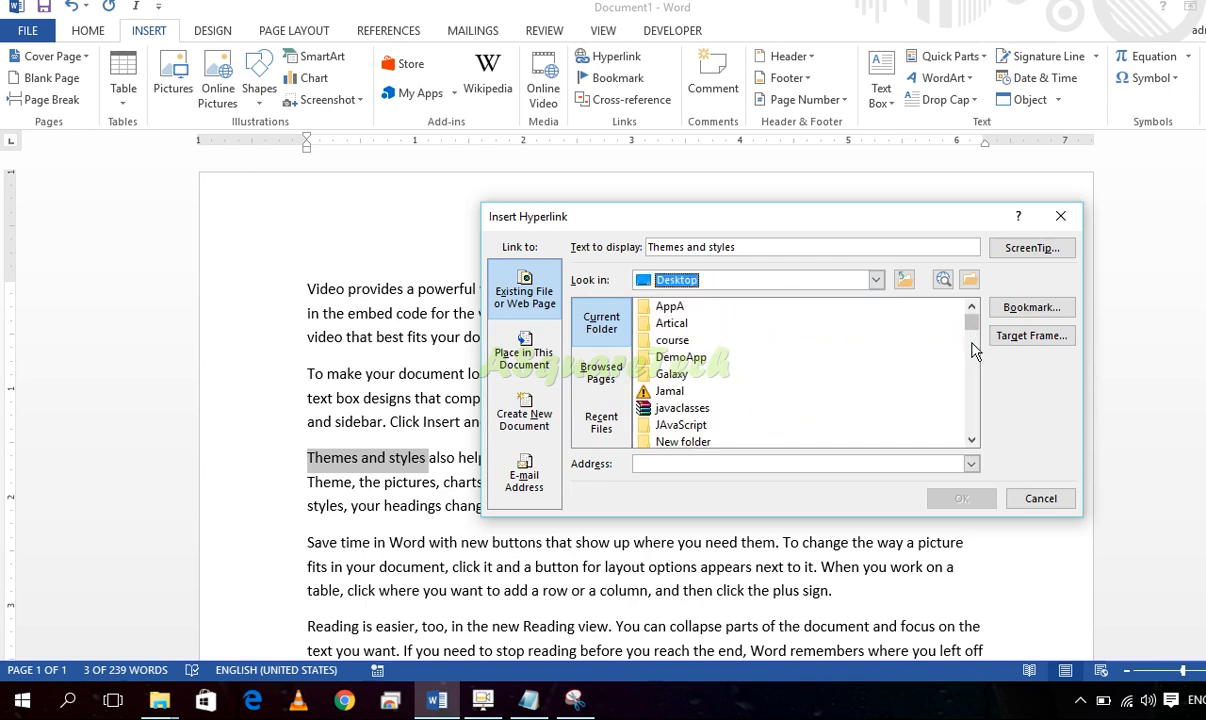
# Choose the Desktop picture 111.jpg as the target and insert the hyperlink
pyautogui.click(975, 340)
pyautogui.moveTo(975, 338); pyautogui.dragTo(975, 348)
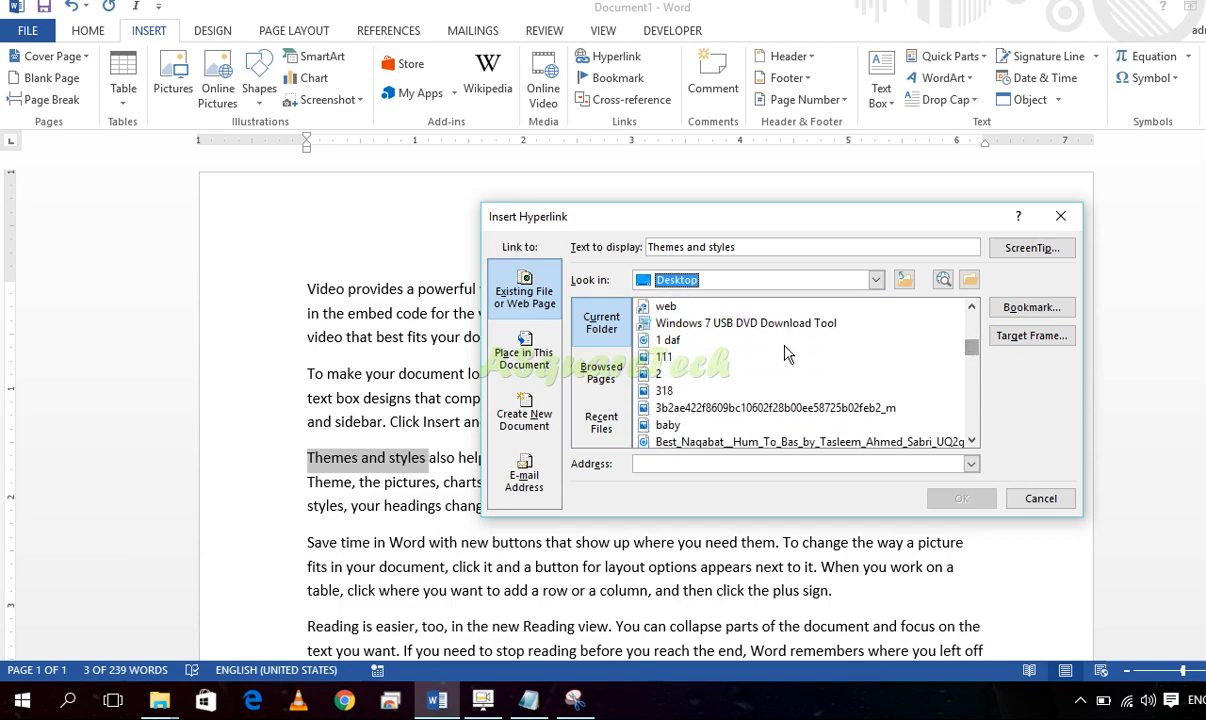
pyautogui.click(640, 357)
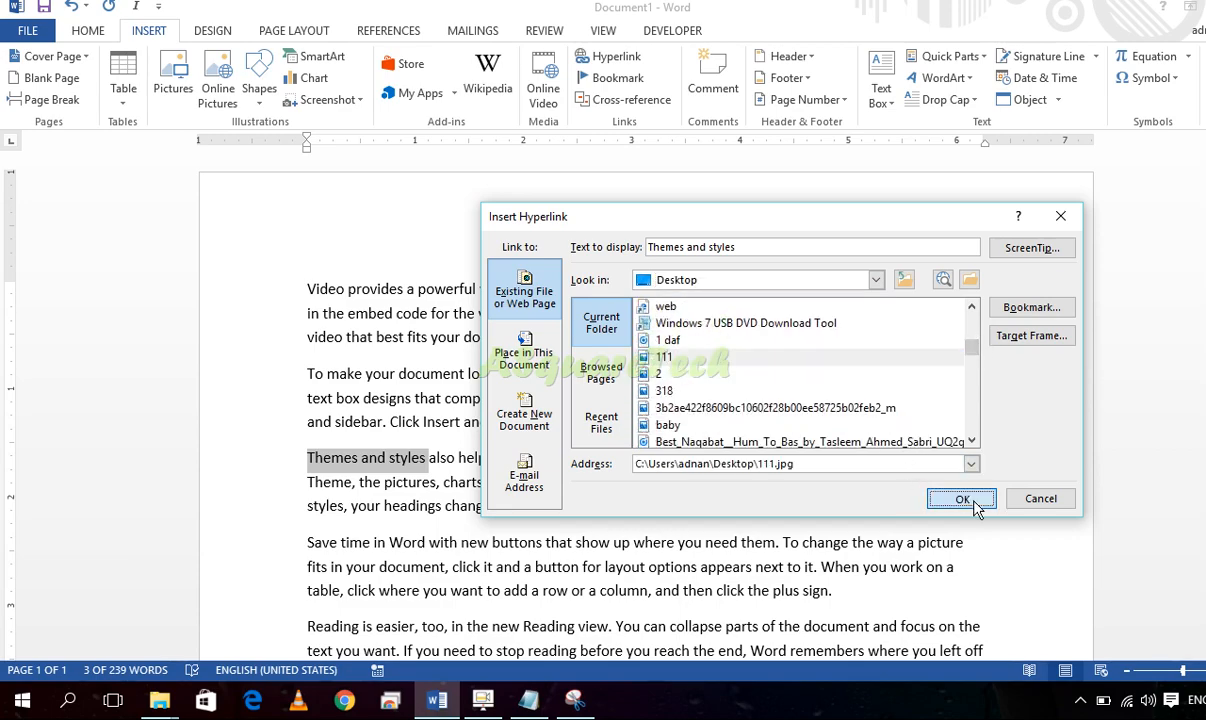
pyautogui.click(966, 499)
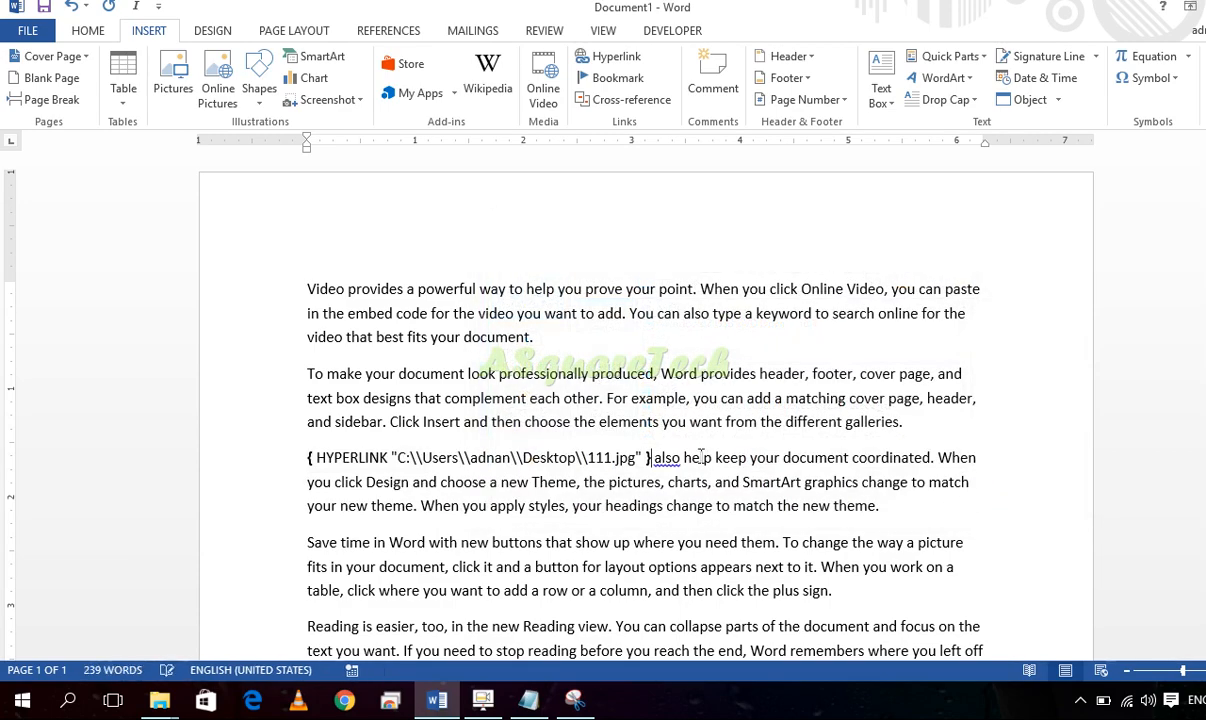
pyautogui.hotkey('ctrl', 'F9')
pyautogui.click(490, 460)
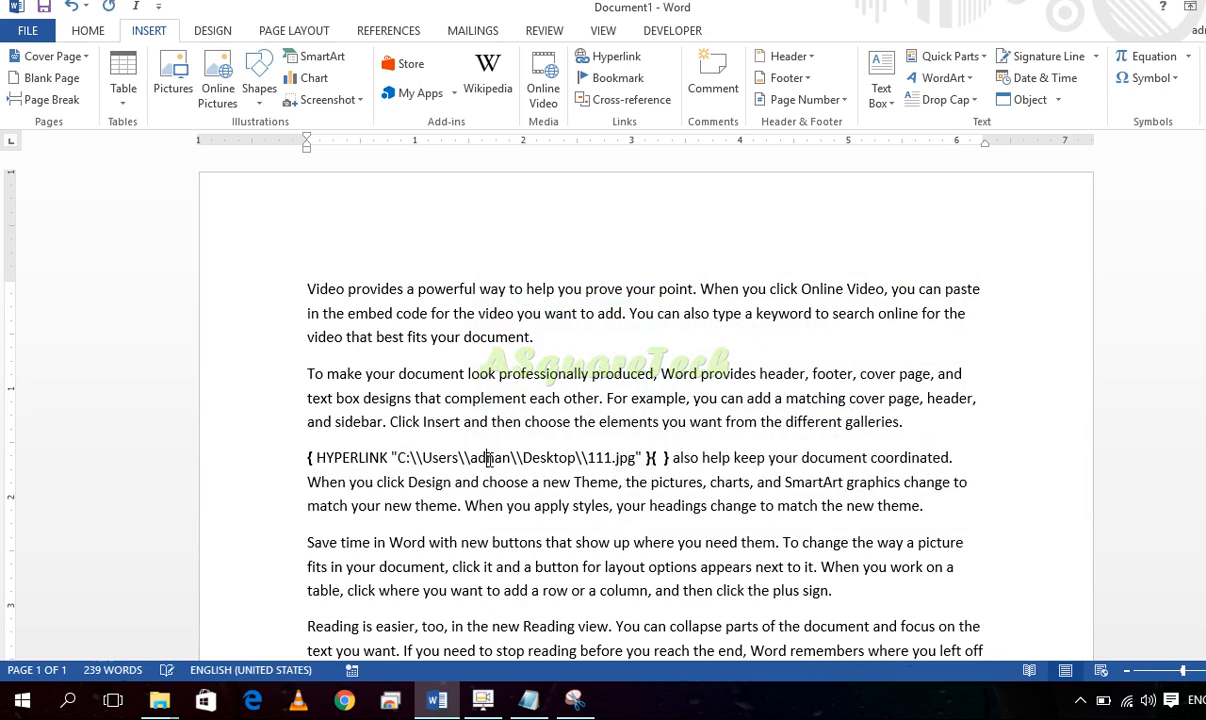
pyautogui.press('F11')
pyautogui.press('Delete')
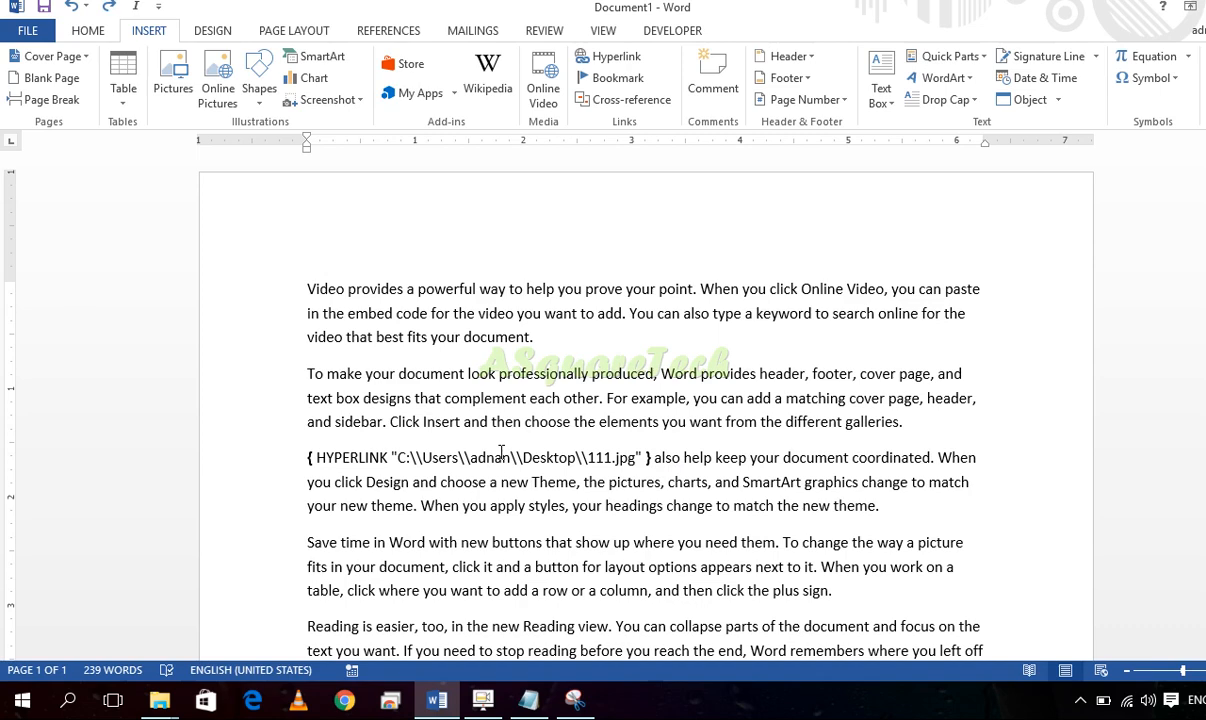
# Toggle off the field codes so the third paragraph's hyperlink displays its text
pyautogui.hotkey('alt', 'F9')
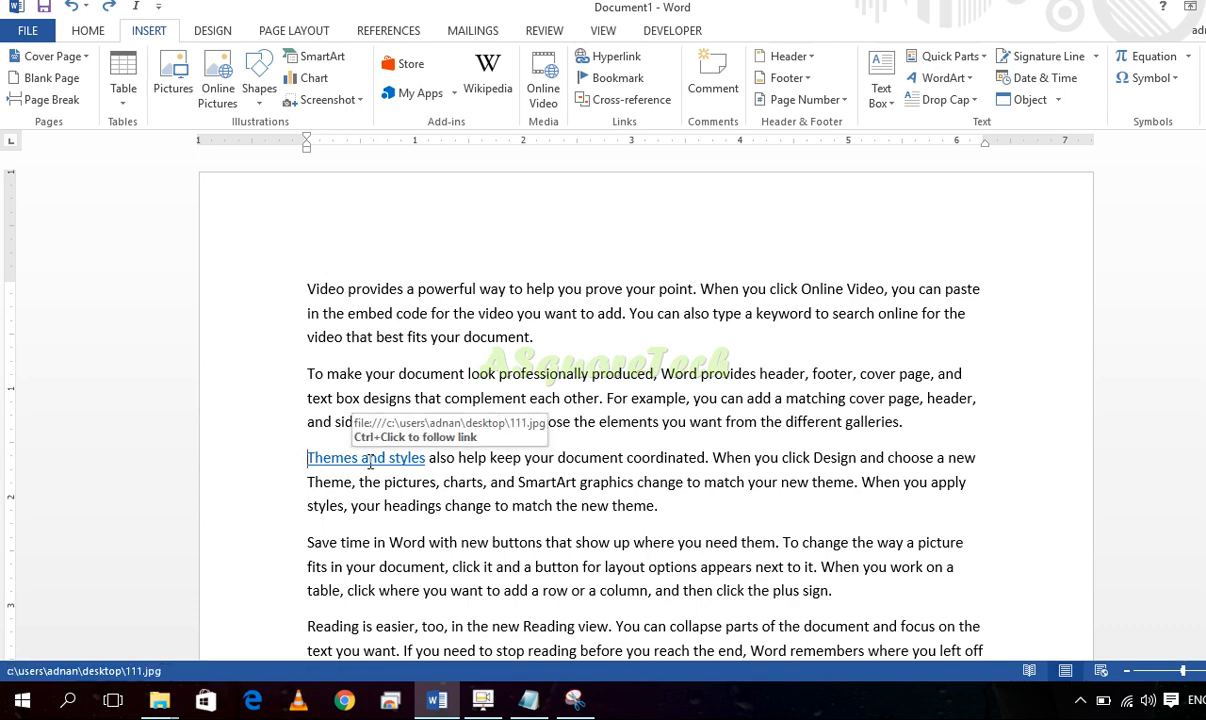
pyautogui.click(420, 507)
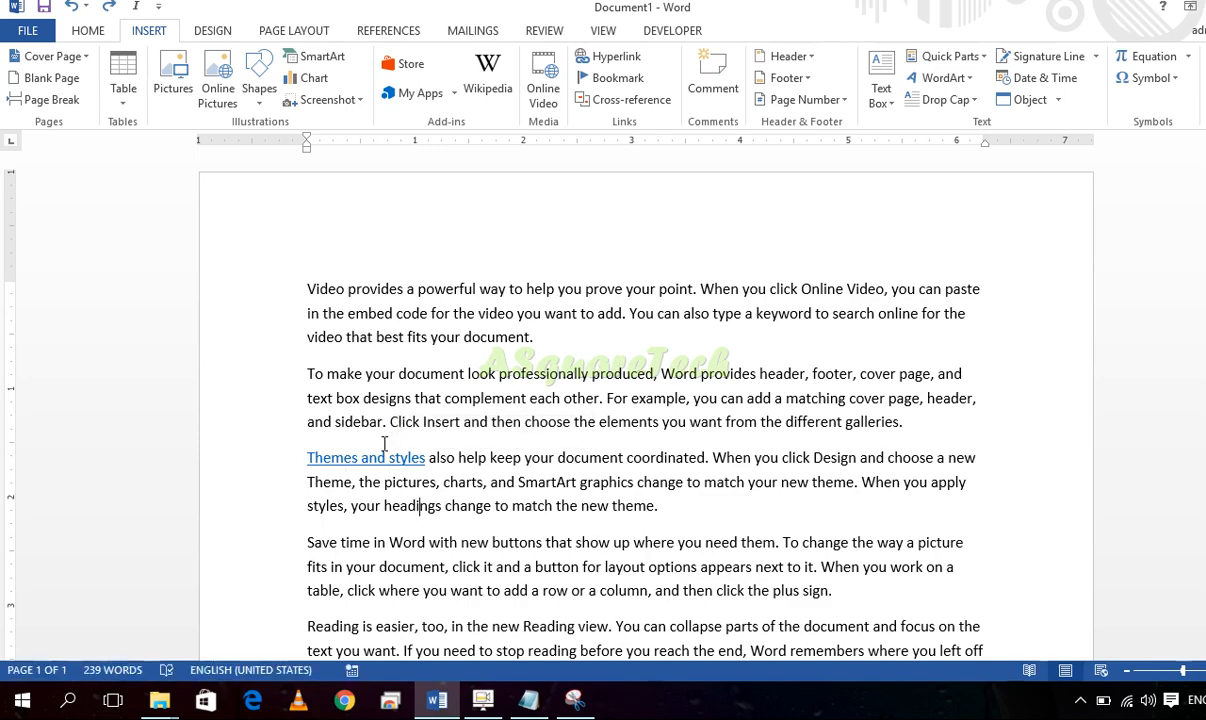
# Follow the "Themes and styles" link, accept the security notice, and close the opened picture
pyautogui.keyDown('ctrl'); pyautogui.click(377, 458); pyautogui.keyUp('ctrl')
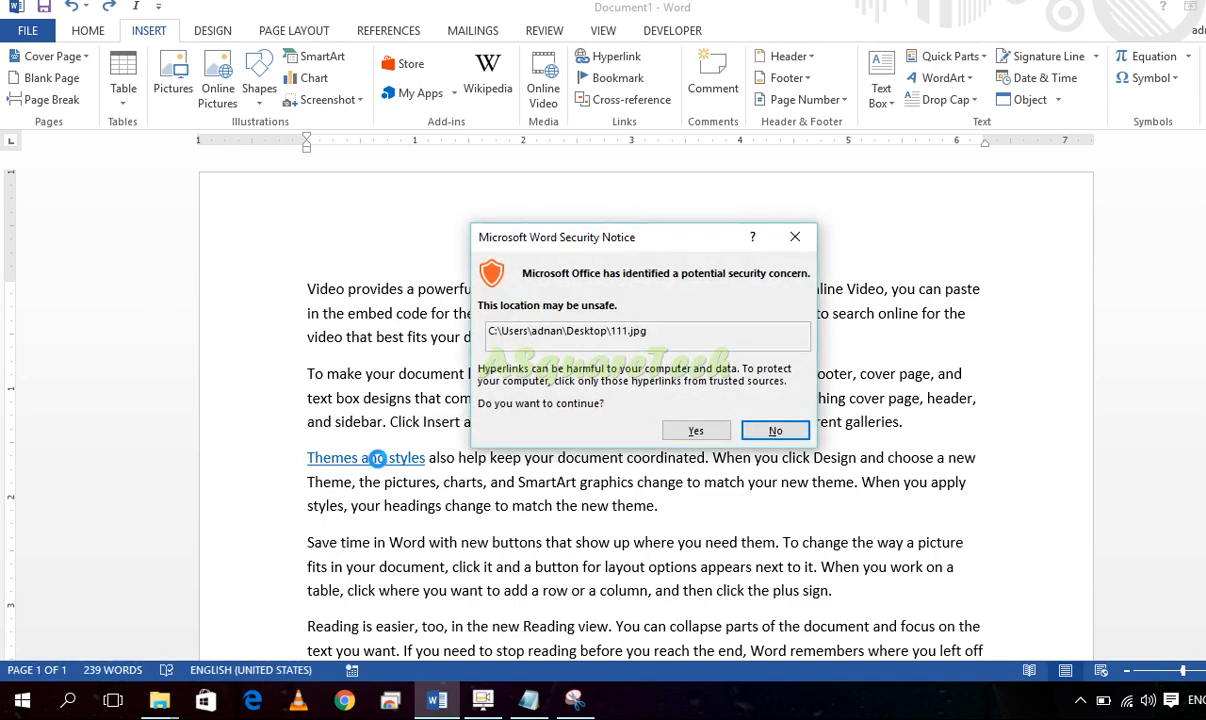
pyautogui.click(696, 430)
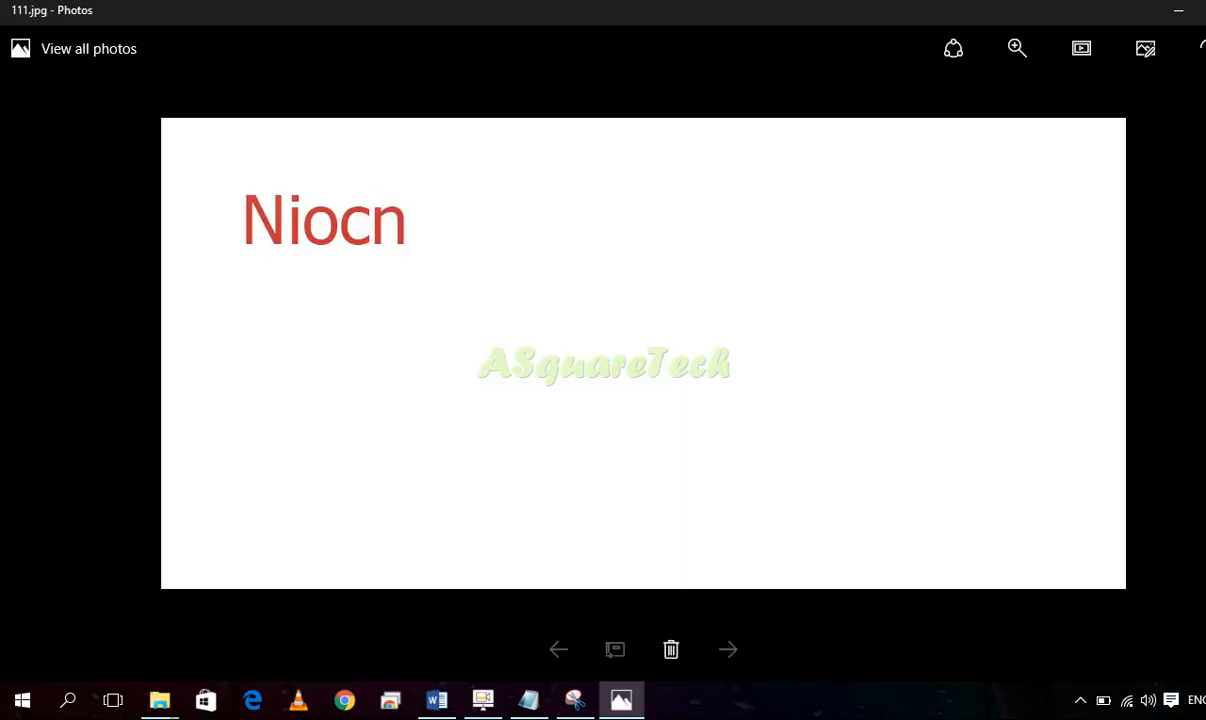
pyautogui.hotkey('alt', 'F4')
pyautogui.scroll(-3, 348, 465)
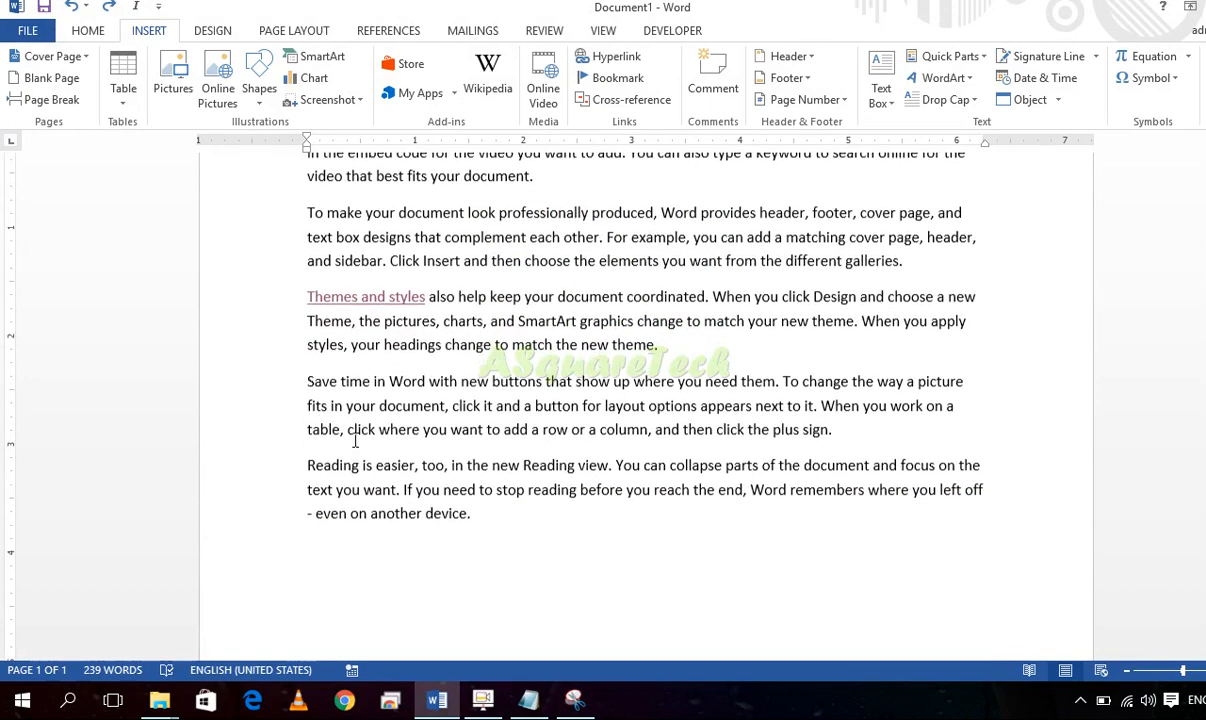
pyautogui.moveTo(308, 382); pyautogui.dragTo(441, 387)
pyautogui.click(612, 58)
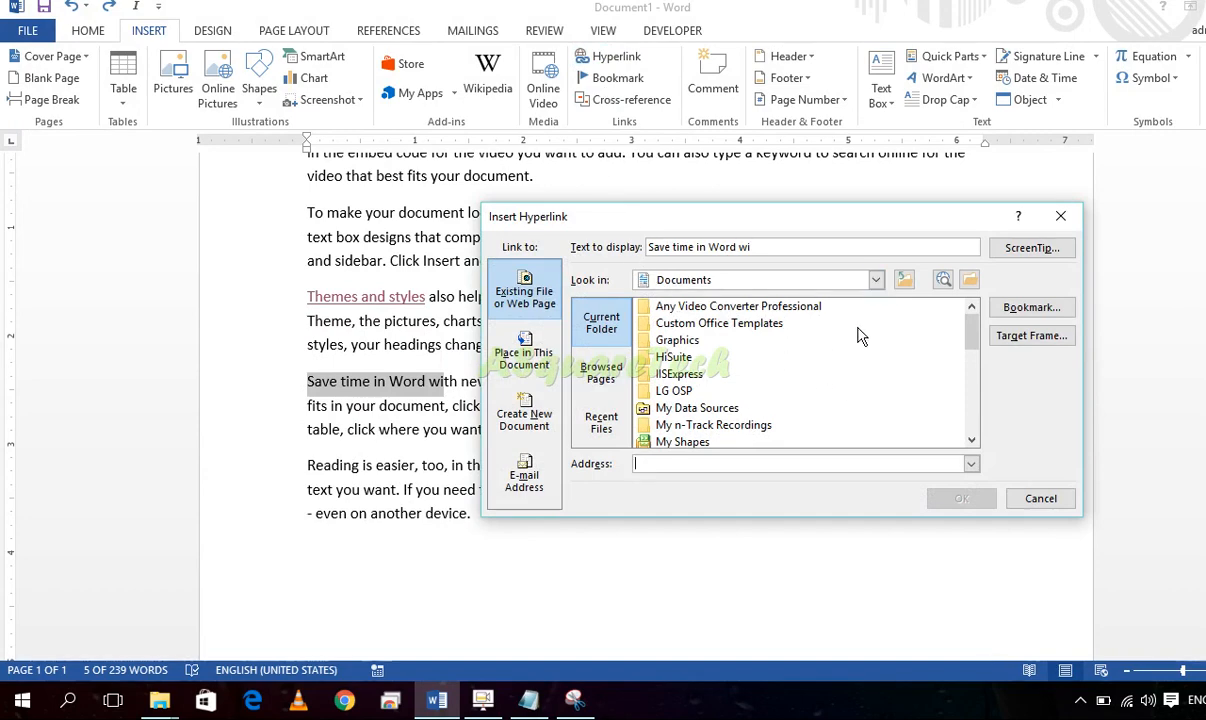
pyautogui.click(971, 464)
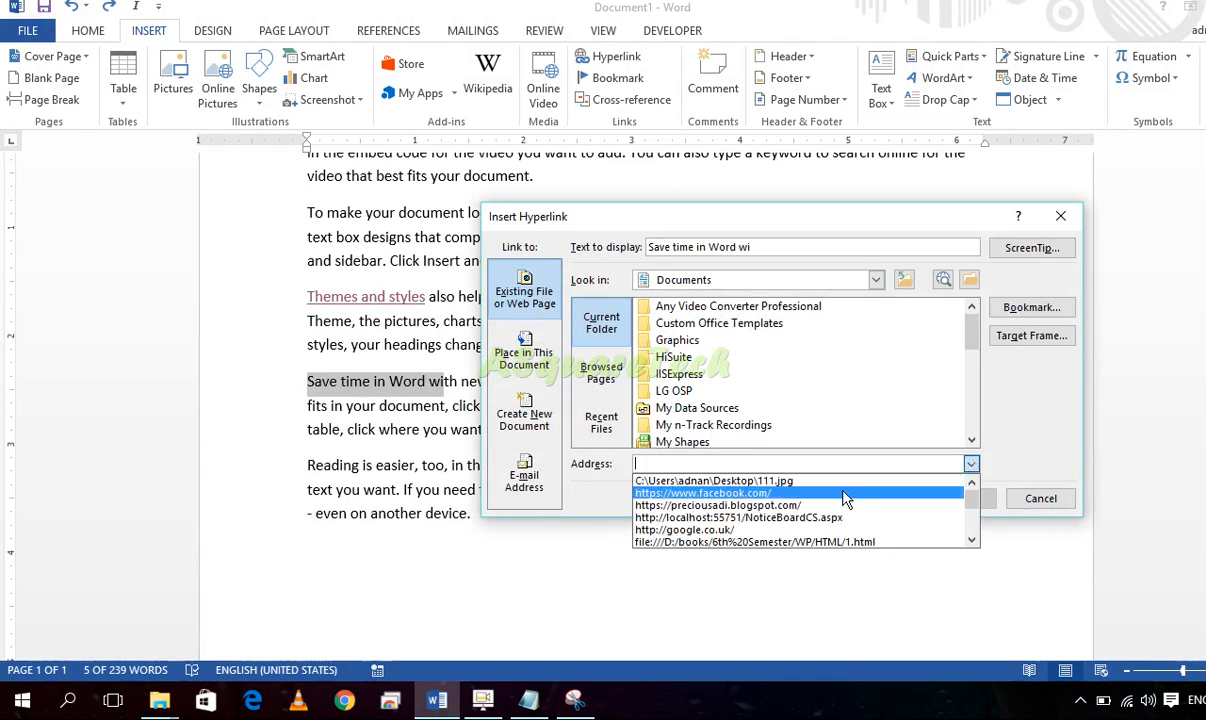
pyautogui.click(773, 507)
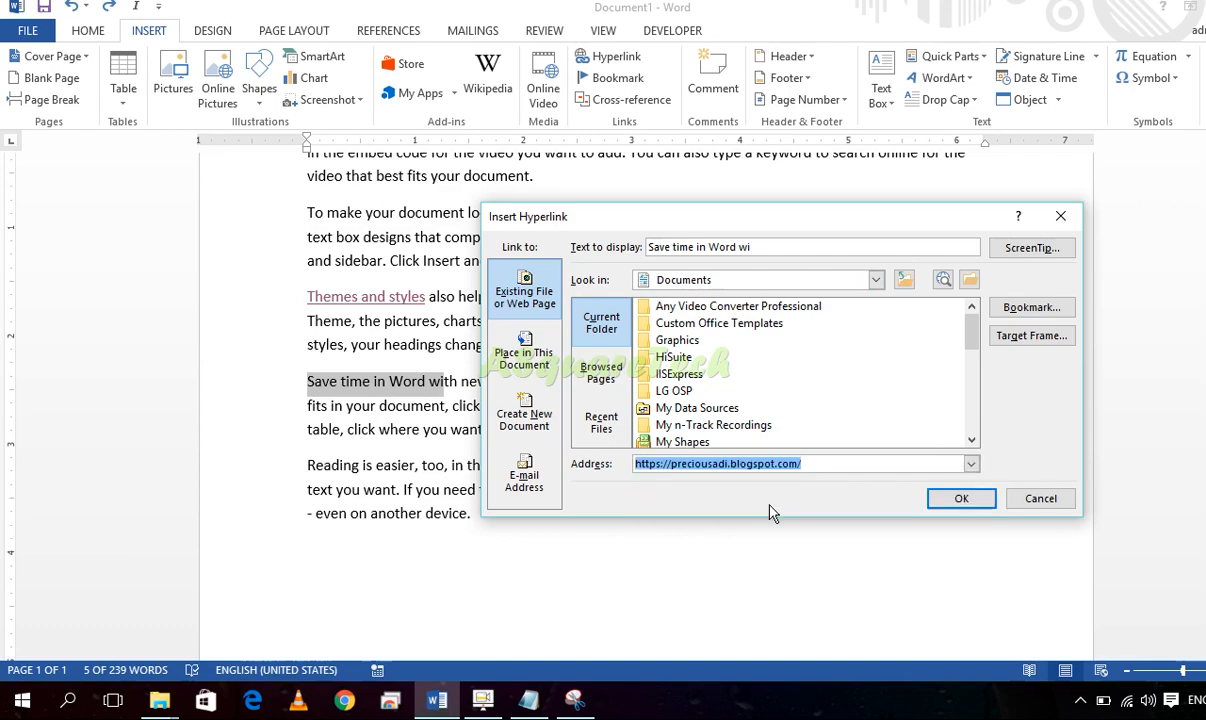
pyautogui.click(958, 509)
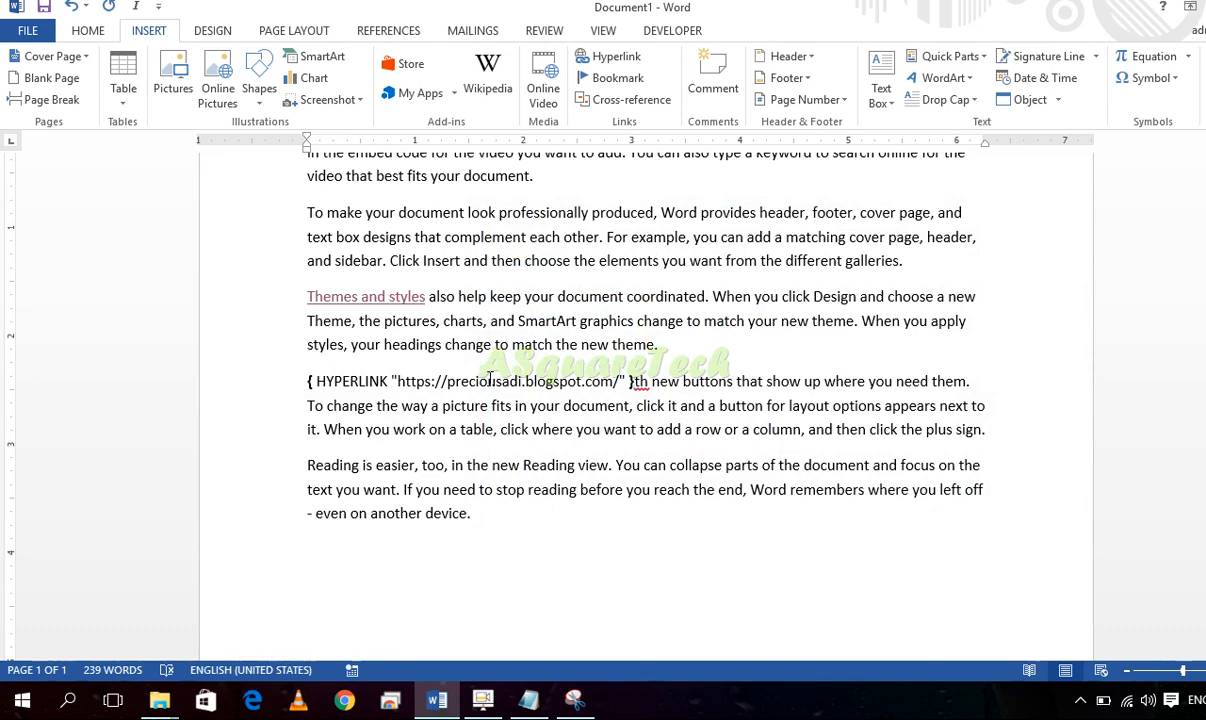
# Toggle the fourth paragraph's hyperlink from field code to its display text and follow the link
pyautogui.hotkey('shift', 'F9')
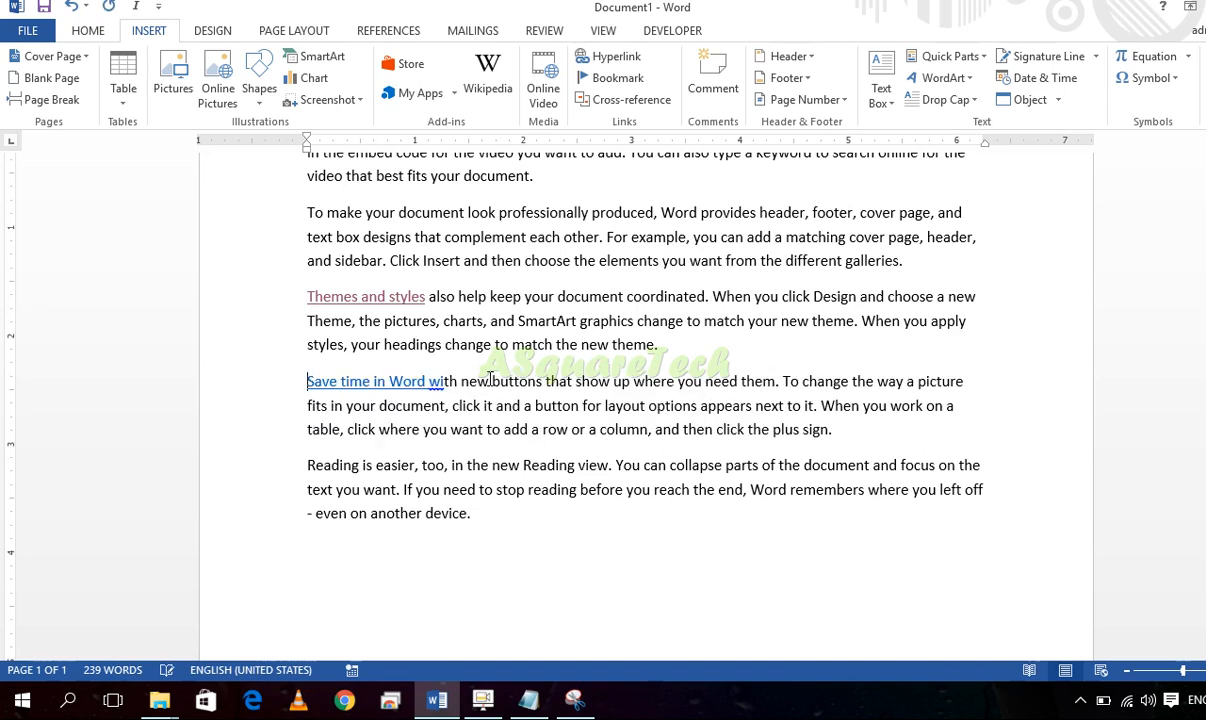
pyautogui.click(408, 385)
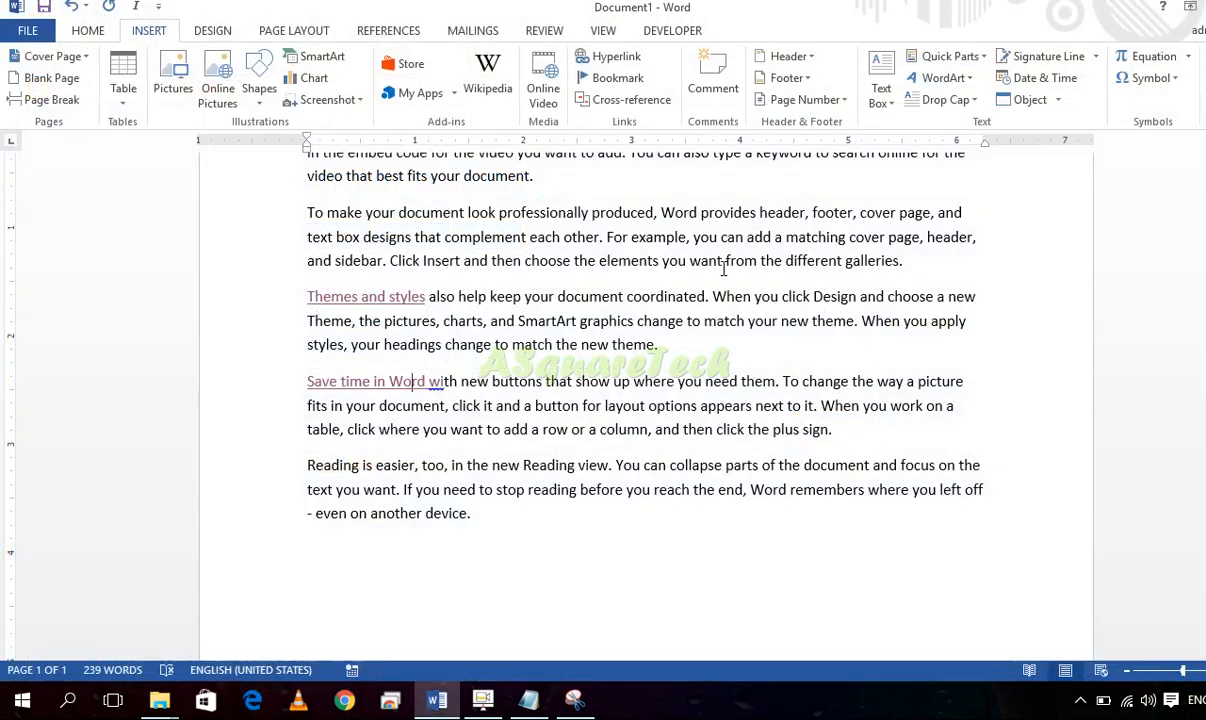
# Review the Bookmark dialog with the insertion point at the end of the last paragraph, without adding a bookmark
pyautogui.scroll(3, 726, 272)
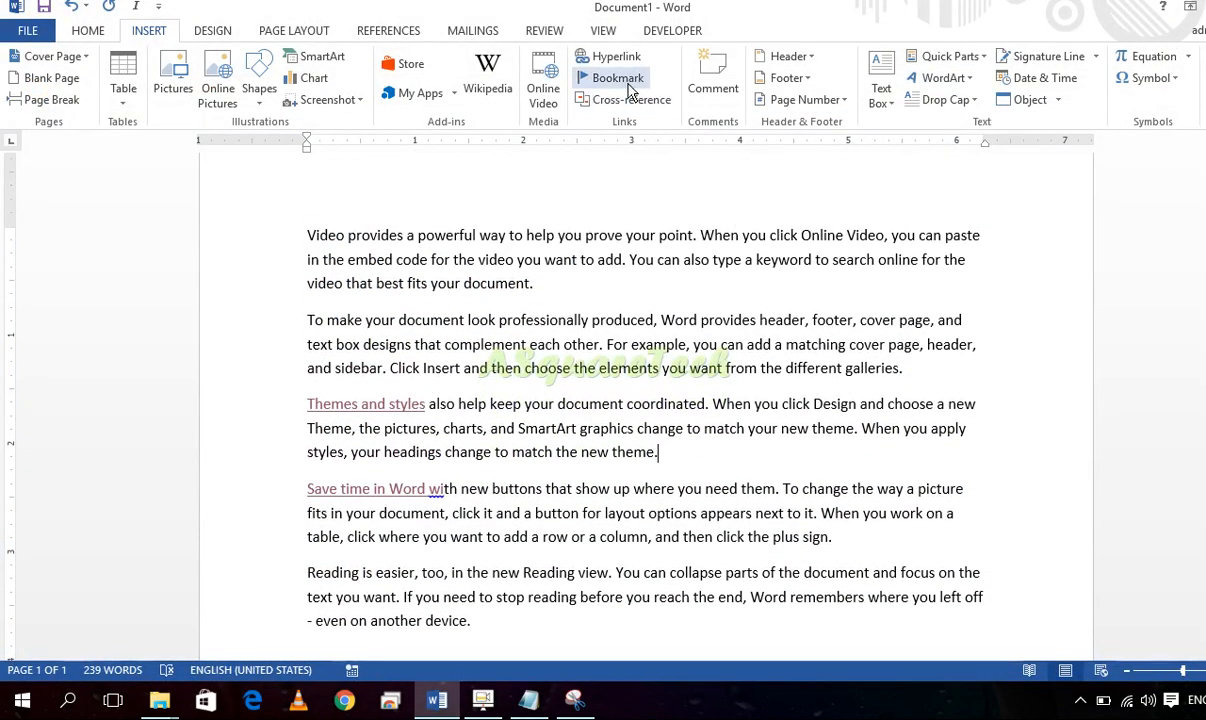
pyautogui.scroll(-9, 404, 313)
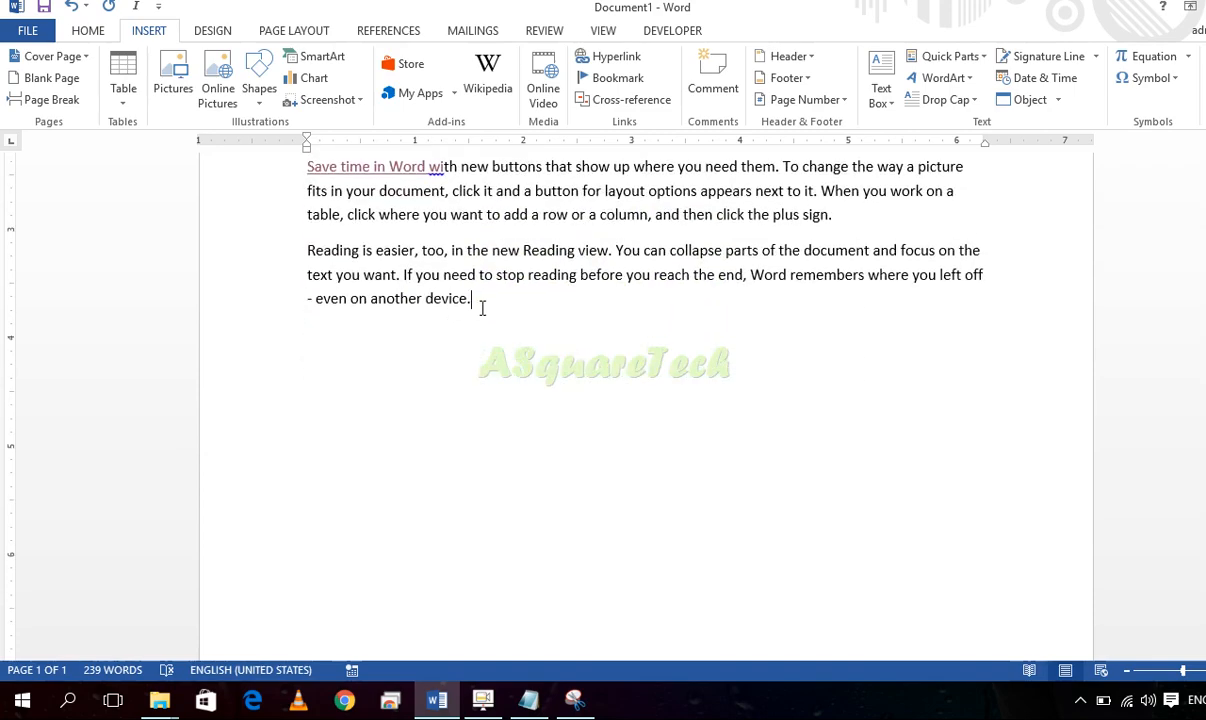
pyautogui.click(605, 78)
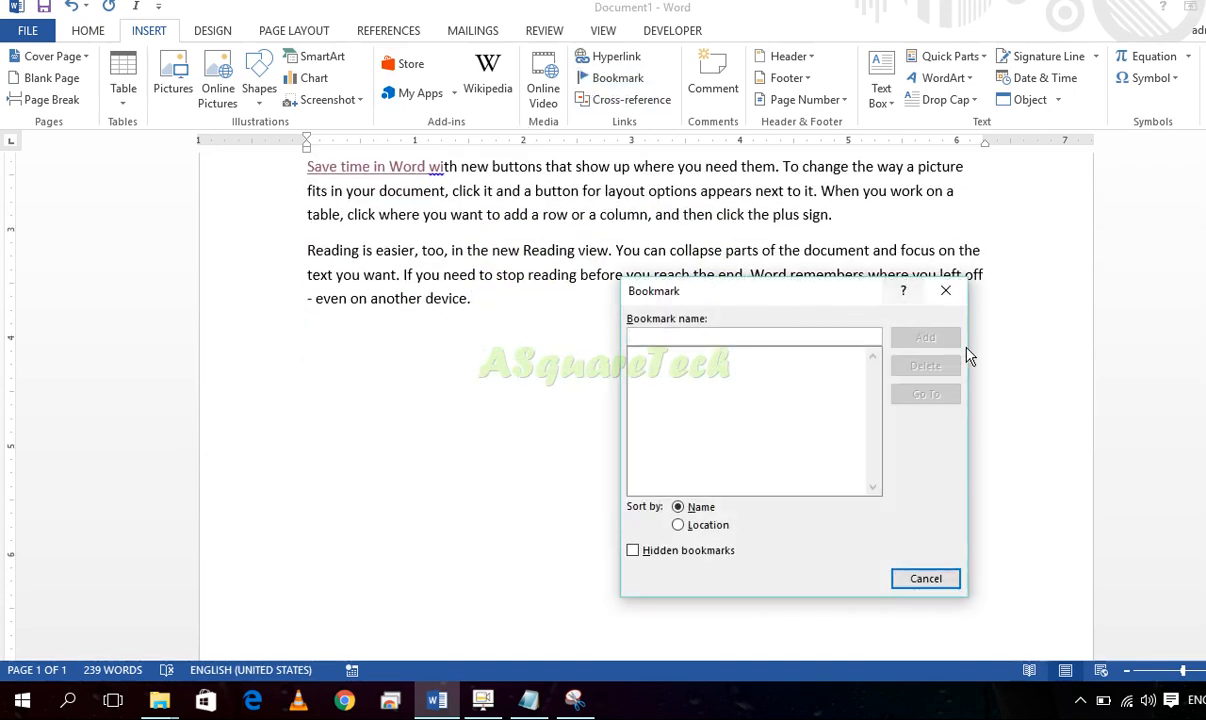
pyautogui.click(946, 291)
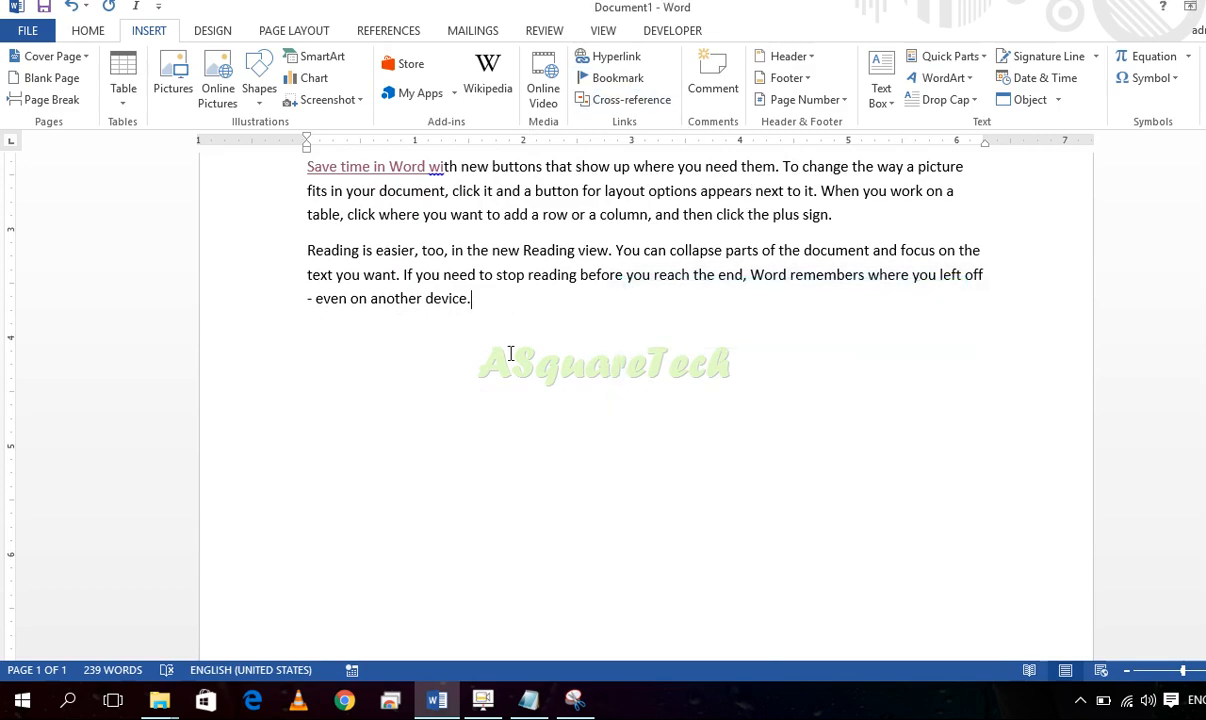
pyautogui.moveTo(510, 353); pyautogui.dragTo(220, 30)
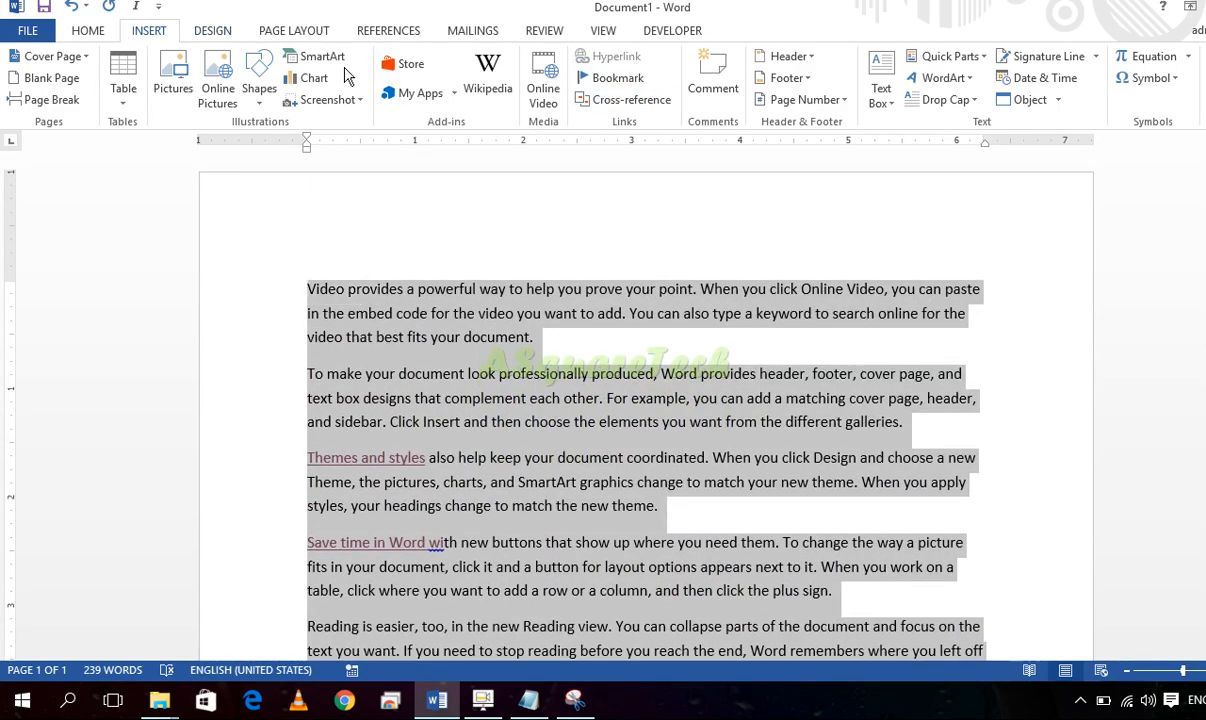
pyautogui.click(646, 398)
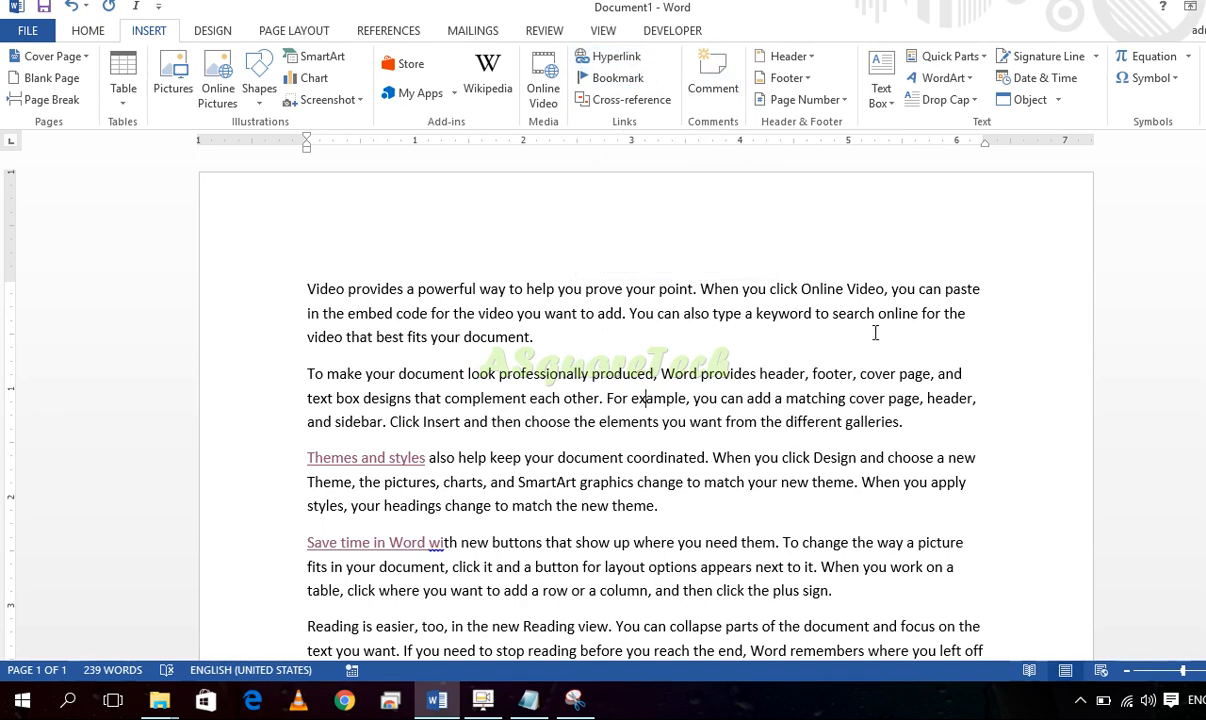
# Add the comment "zxcz" to the entire first paragraph
pyautogui.moveTo(539, 337); pyautogui.dragTo(312, 280)
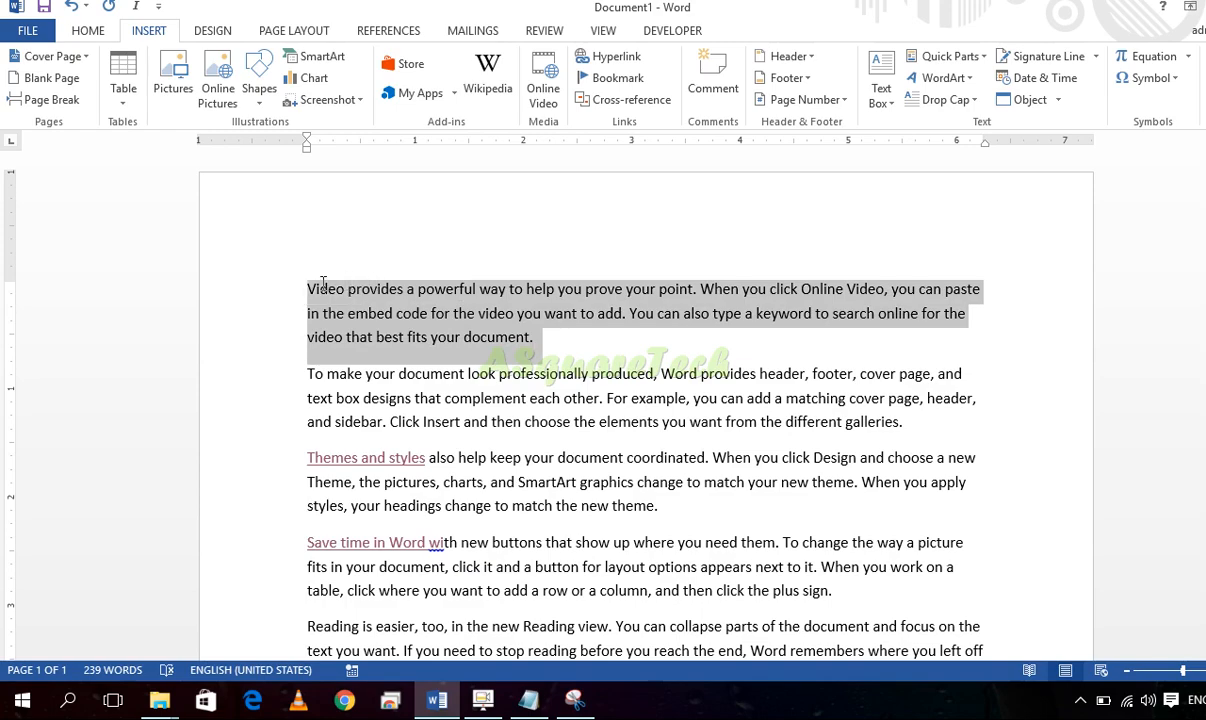
pyautogui.click(714, 95)
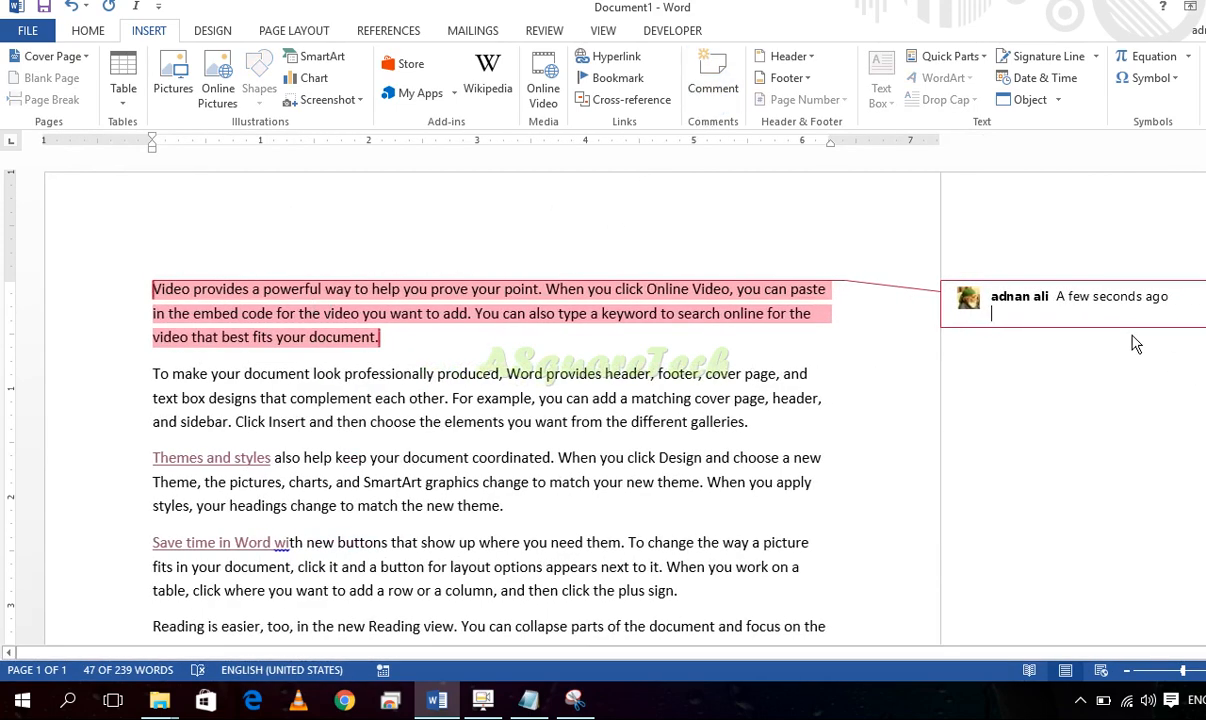
pyautogui.write('zxcz')
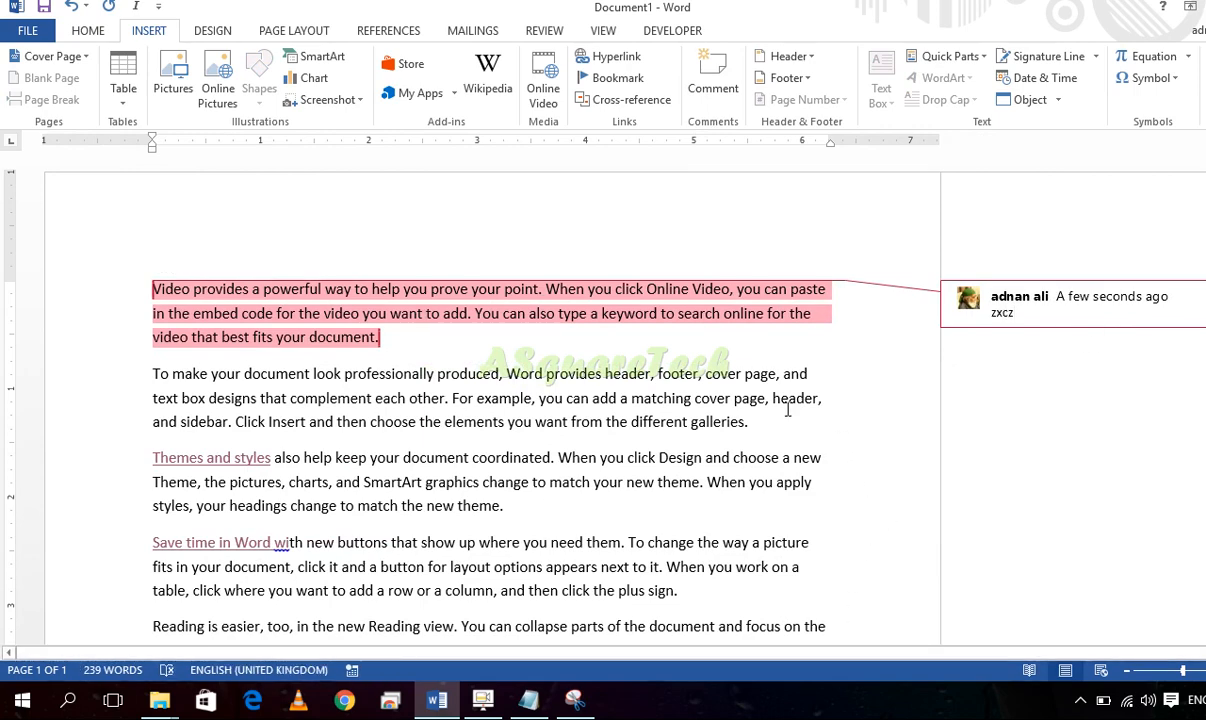
# Clear the comment's text and undo the comment on the first paragraph
pyautogui.press('BackSpace')
pyautogui.press('BackSpace')
pyautogui.hotkey('ctrl', 'z')
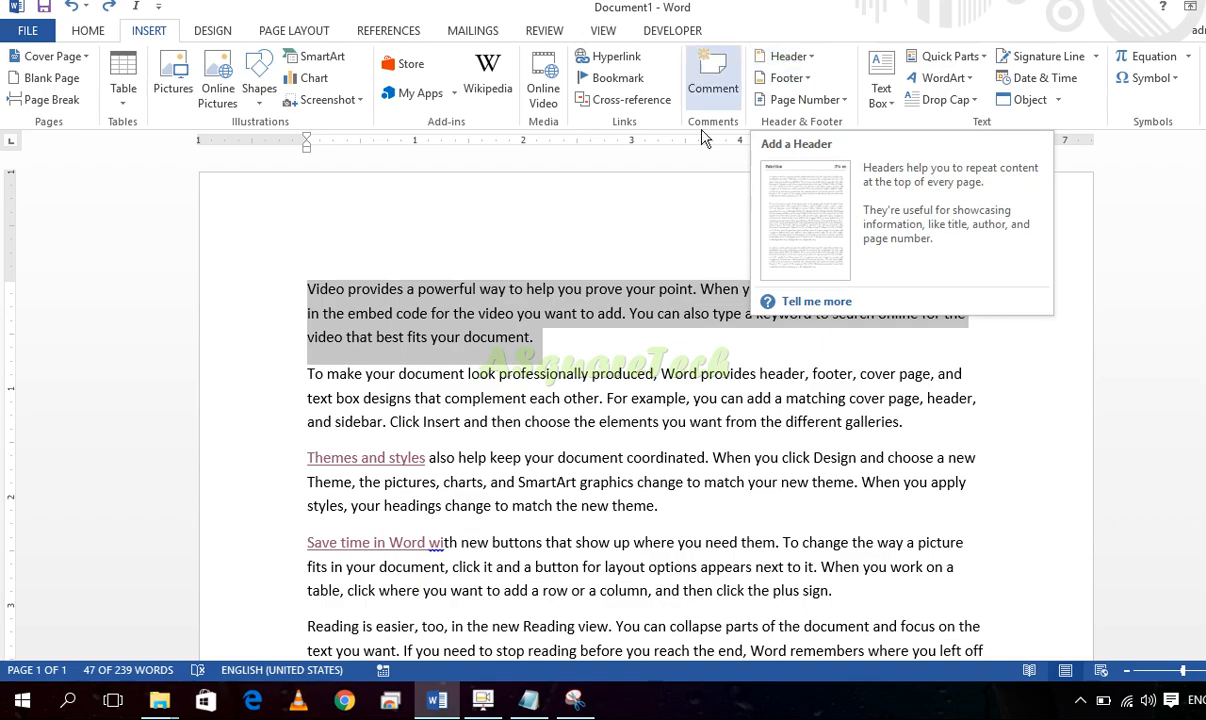
# Deselect the first paragraph and zoom out to view the page layout at a smaller scale
pyautogui.click(625, 232)
pyautogui.keyDown('ctrl'); pyautogui.scroll(-5, 606, 260); pyautogui.keyUp('ctrl')
pyautogui.keyDown('ctrl'); pyautogui.scroll(-2, 665, 345); pyautogui.keyUp('ctrl')
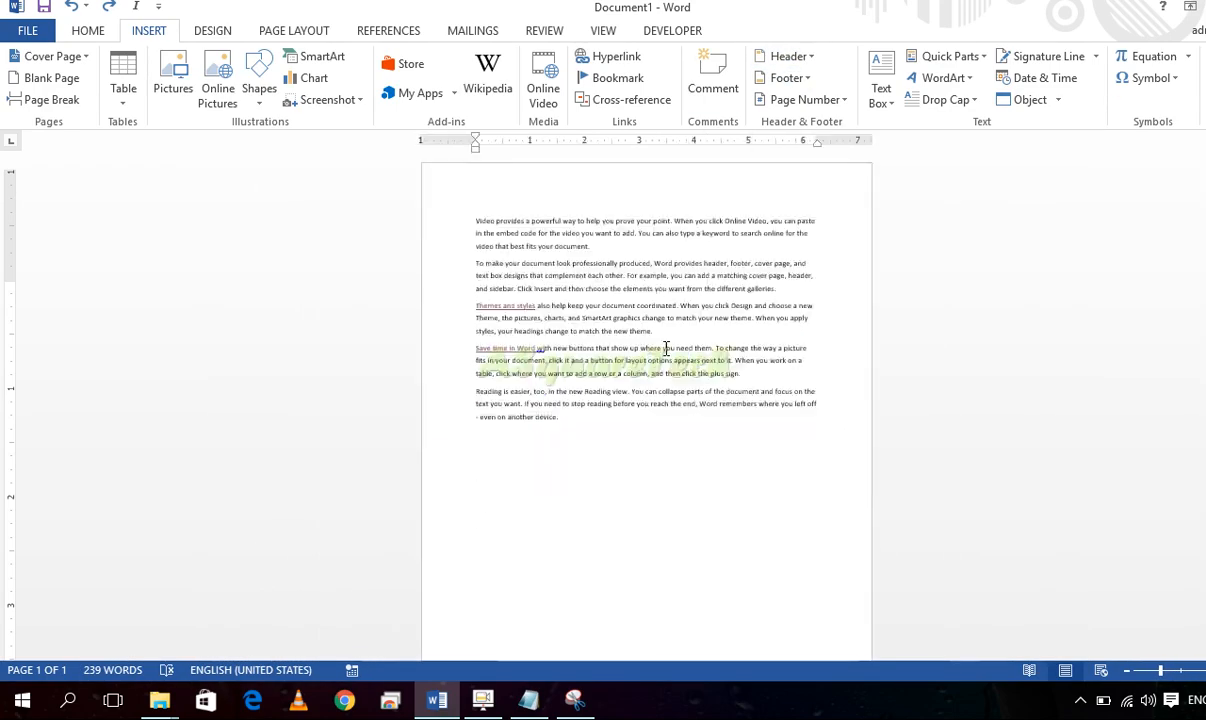
pyautogui.scroll(-3, 552, 350)
pyautogui.scroll(3, 549, 346)
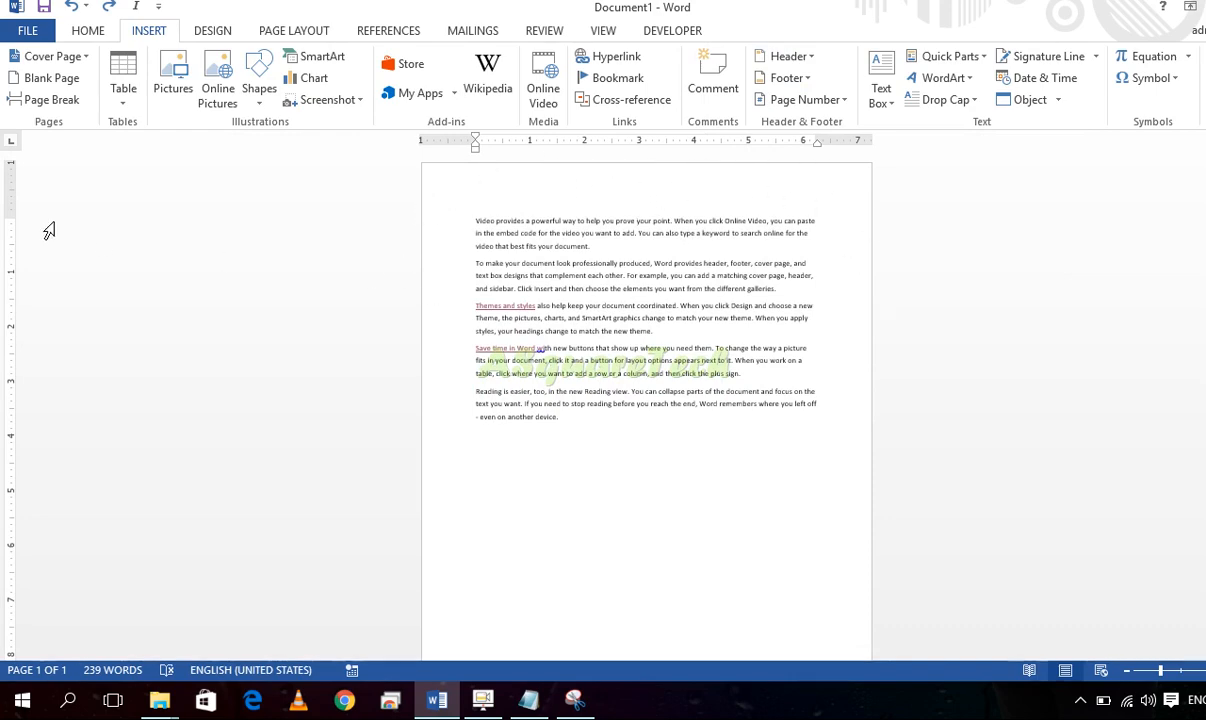
# Reduce the page's top margin slightly so the body text moves up
pyautogui.moveTo(11, 217)
pyautogui.mouseDown()
pyautogui.moveTo(11, 180)
pyautogui.moveTo(15, 209)
pyautogui.mouseUp()
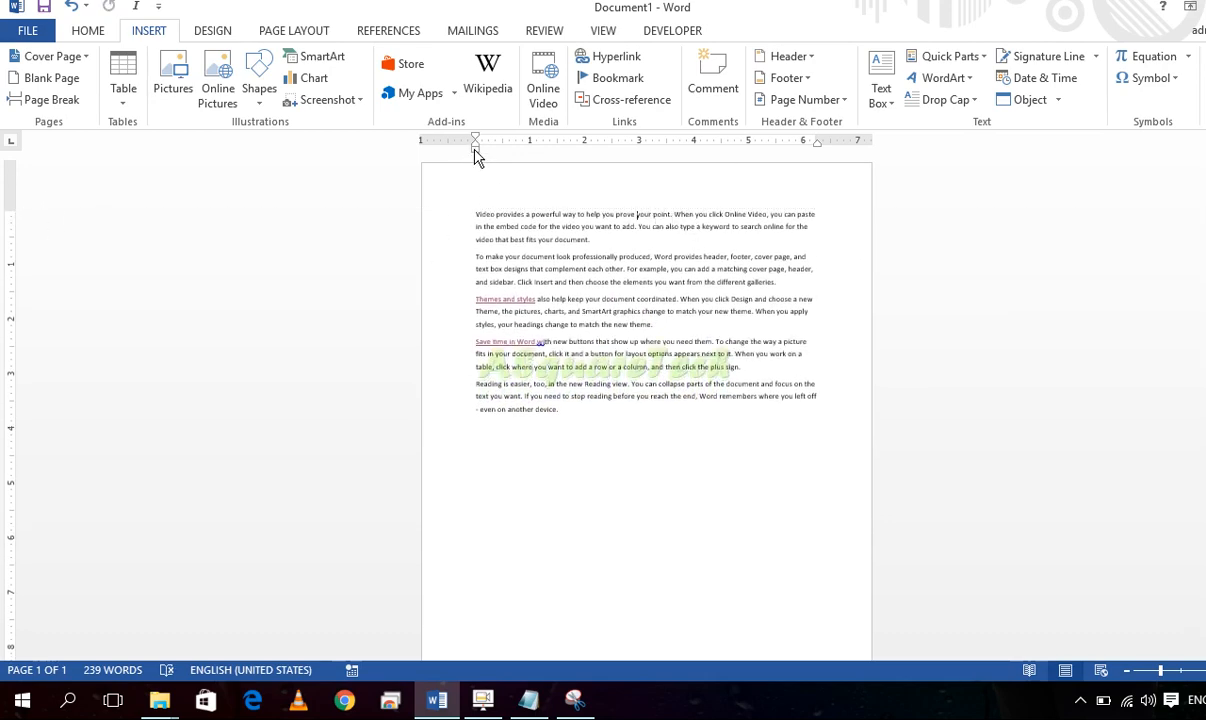
pyautogui.moveTo(474, 150)
pyautogui.mouseDown()
pyautogui.moveTo(465, 157)
pyautogui.moveTo(486, 152)
pyautogui.moveTo(441, 136)
pyautogui.moveTo(475, 139)
pyautogui.mouseUp()
# Open the page header, look over the footer area, enter the header text "sdf" and return to the body text
pyautogui.doubleClick(665, 181)
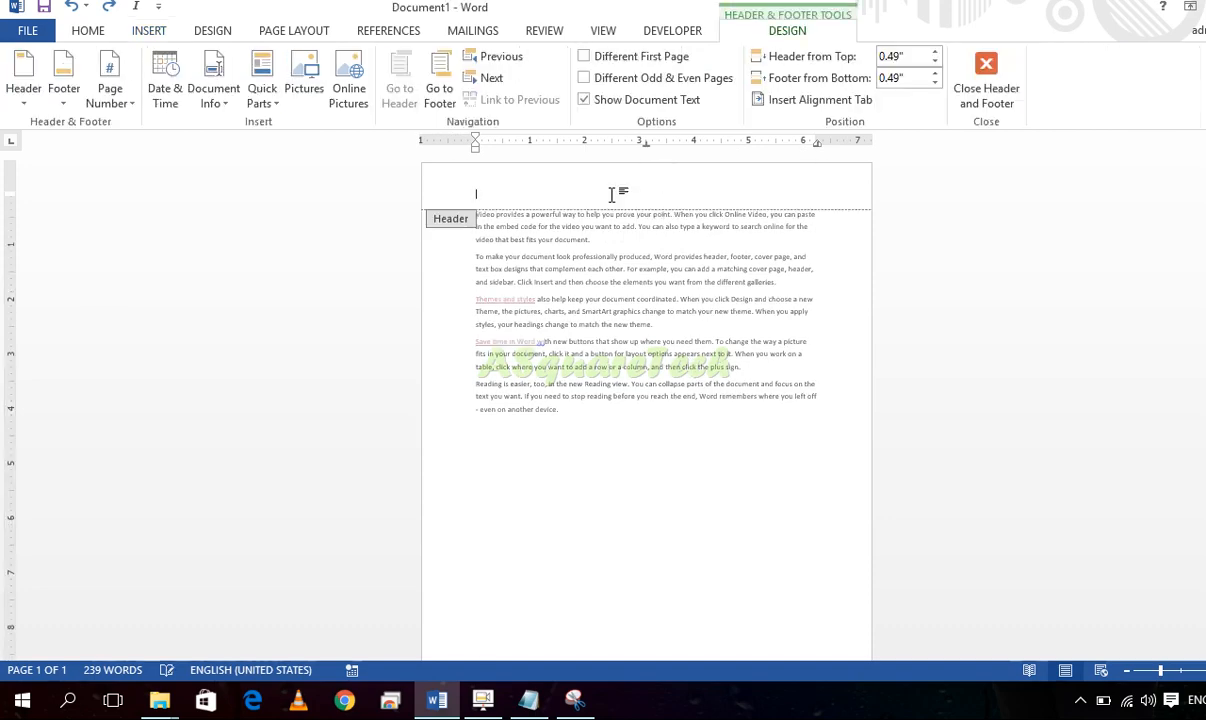
pyautogui.scroll(-2, 608, 252)
pyautogui.scroll(-1, 608, 252)
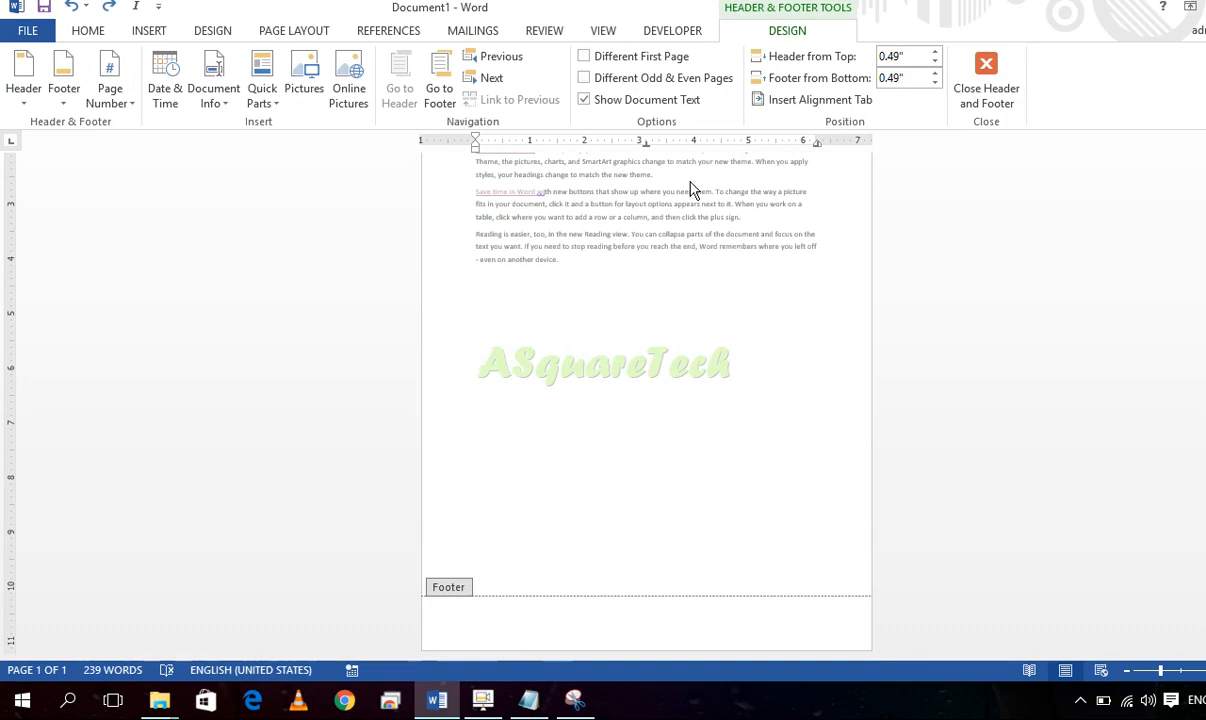
pyautogui.scroll(2, 680, 195)
pyautogui.scroll(1, 566, 165)
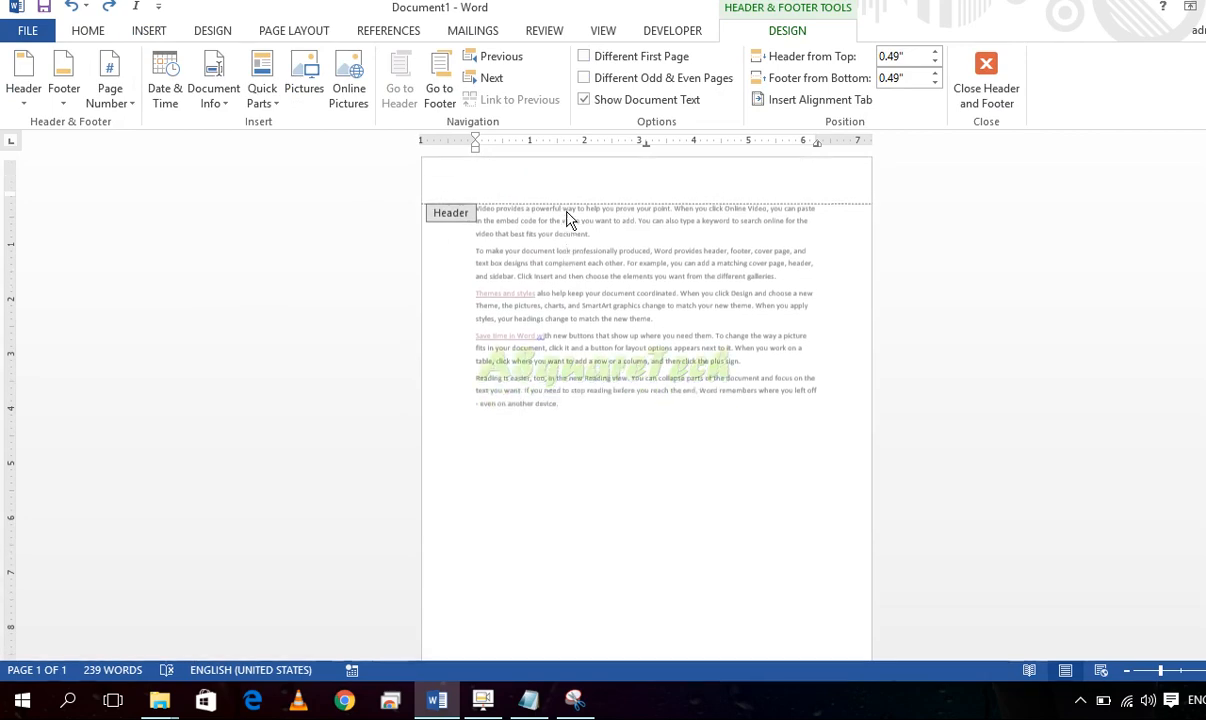
pyautogui.write('asdf')
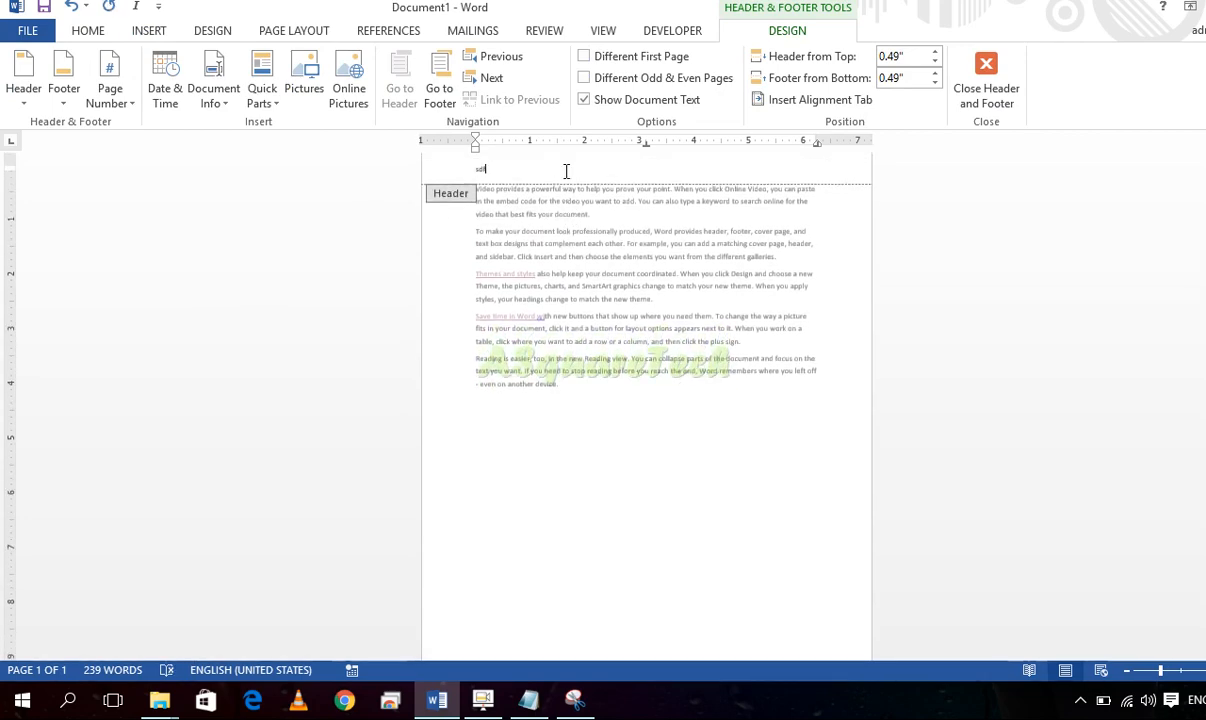
pyautogui.doubleClick(614, 367)
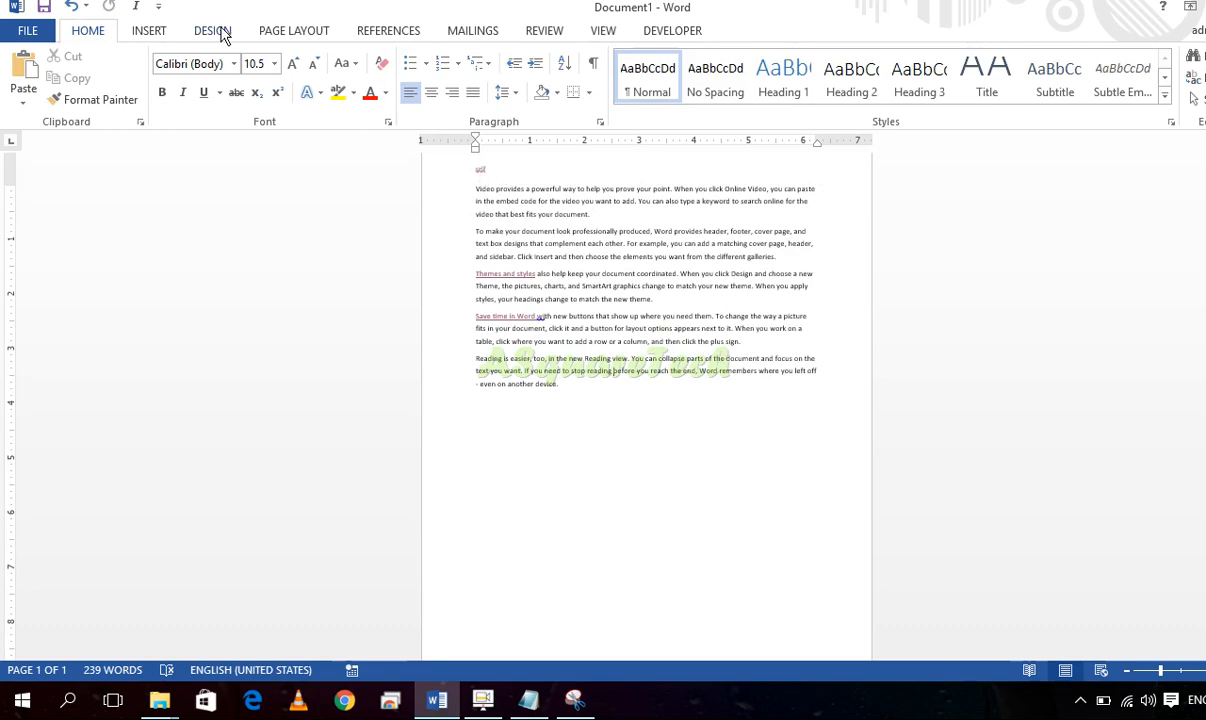
# Insert blank pages at the insertion point in the last paragraph and check the header on the new pages
pyautogui.click(157, 37)
pyautogui.click(48, 78)
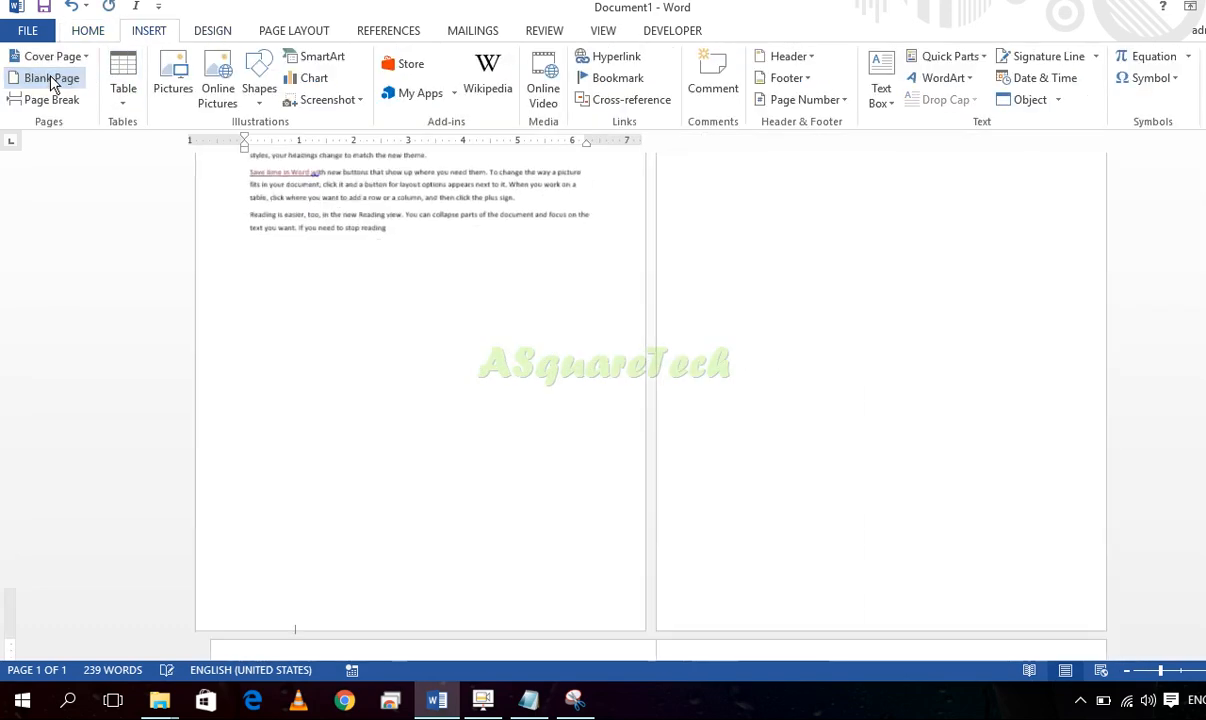
pyautogui.scroll(-3, 714, 385)
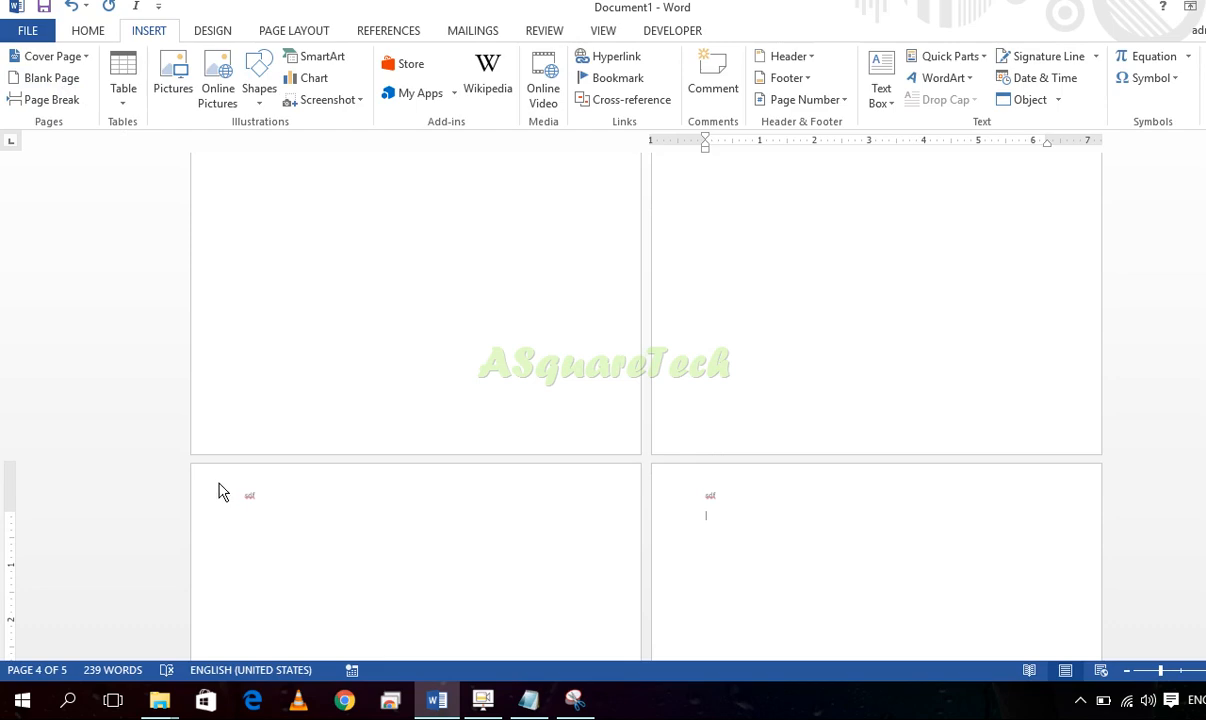
pyautogui.keyDown('ctrl'); pyautogui.scroll(3, 216, 462); pyautogui.keyUp('ctrl')
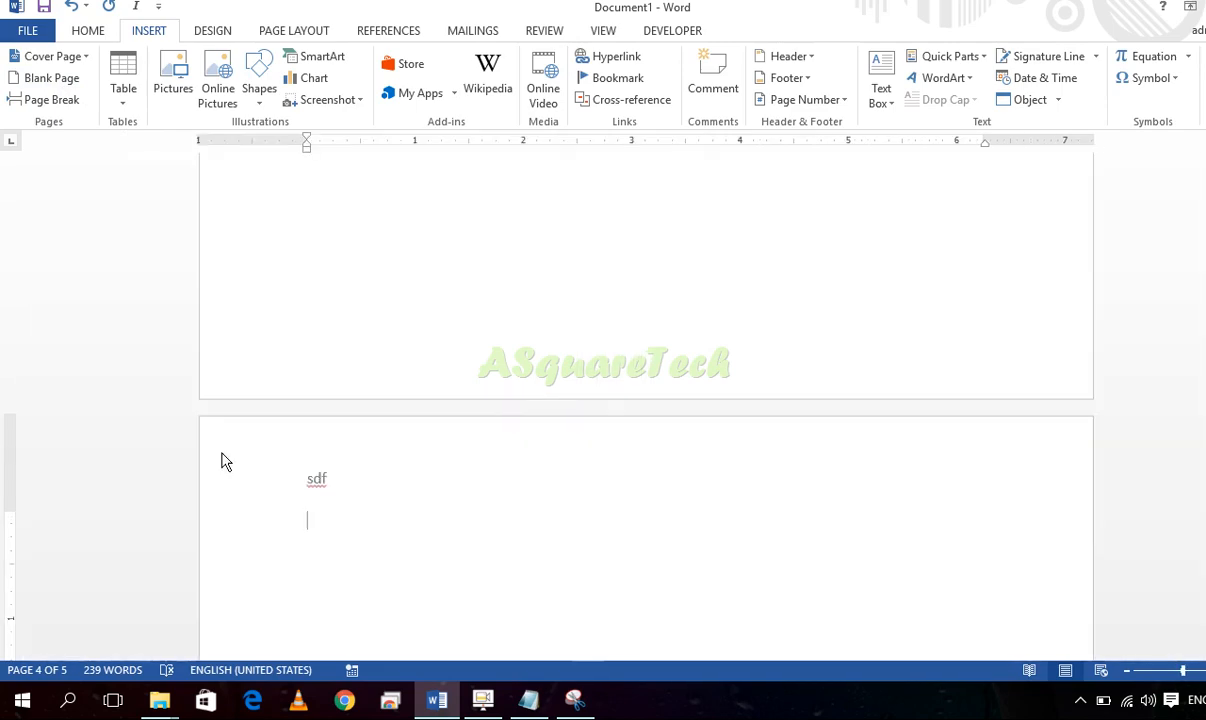
pyautogui.scroll(-3, 461, 364)
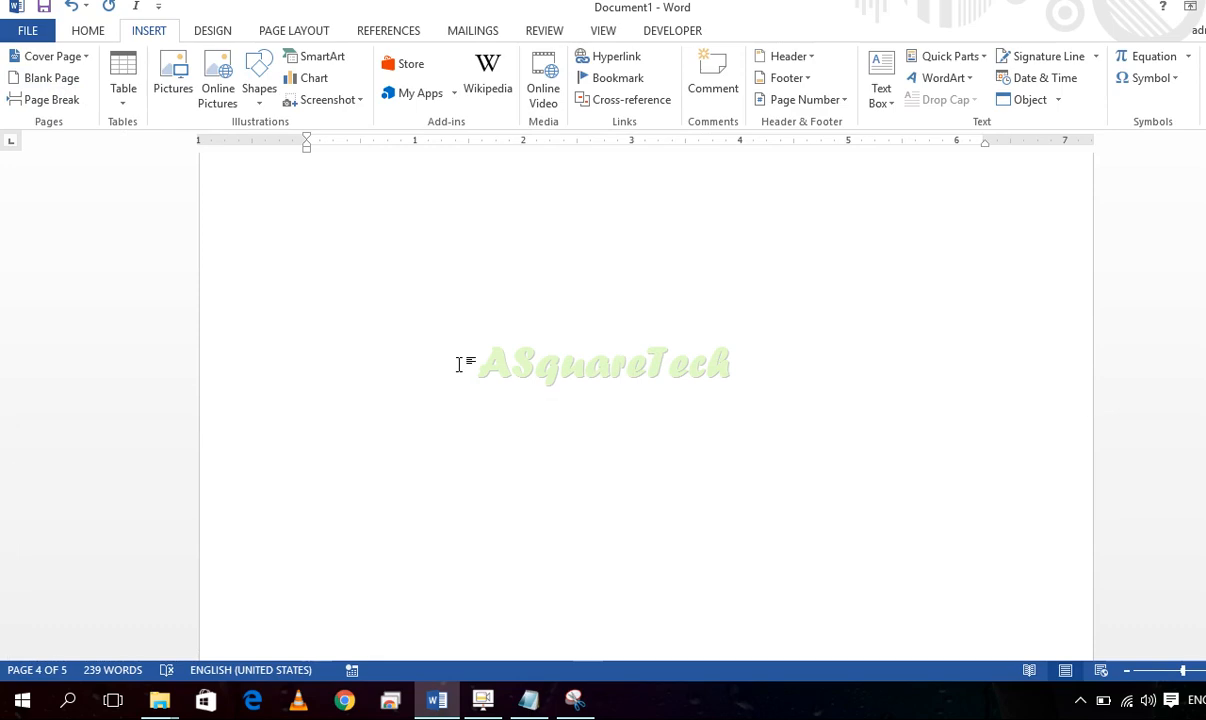
pyautogui.scroll(6, 460, 364)
pyautogui.scroll(-5, 460, 363)
pyautogui.scroll(3, 460, 363)
# Delete the "sdf" header text and return to the document body
pyautogui.doubleClick(351, 327)
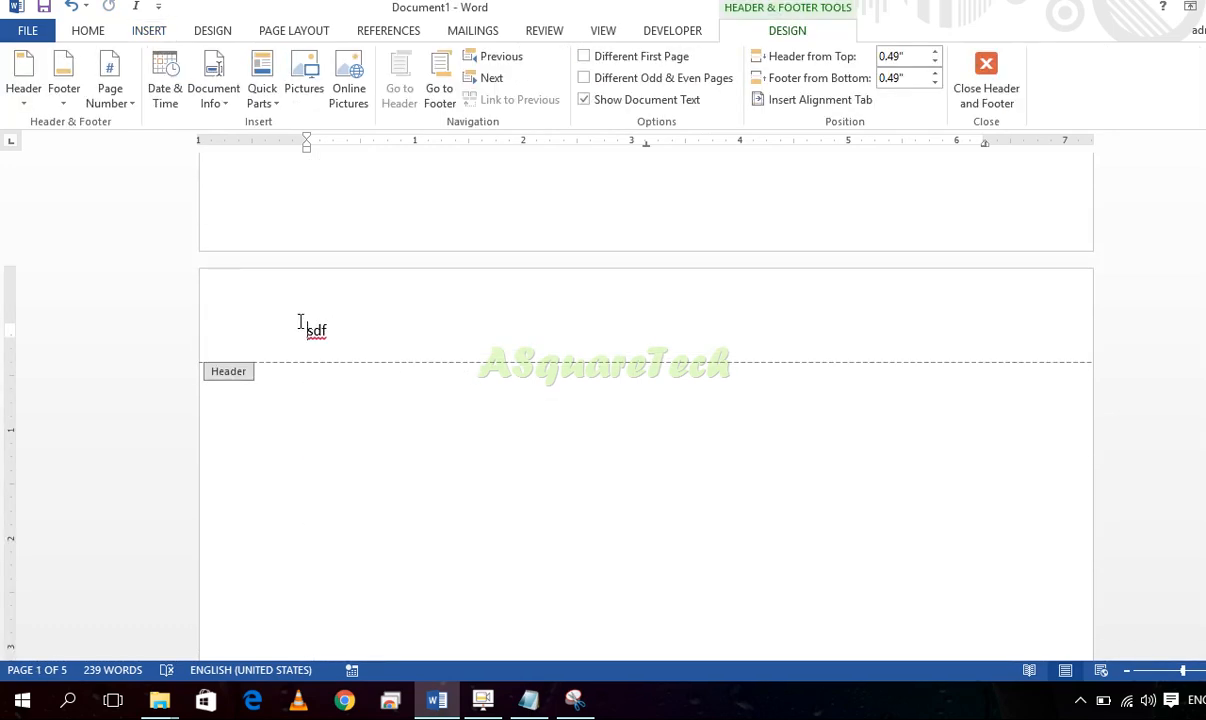
pyautogui.click(256, 331)
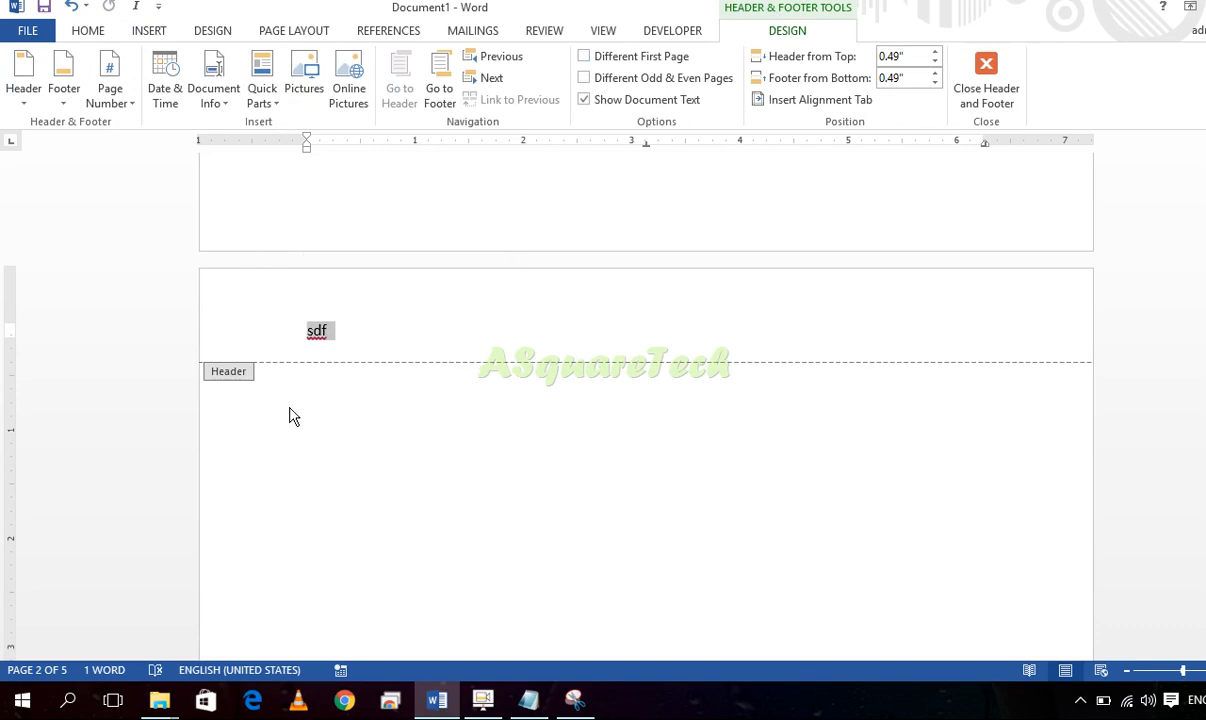
pyautogui.press('Delete')
pyautogui.doubleClick(541, 434)
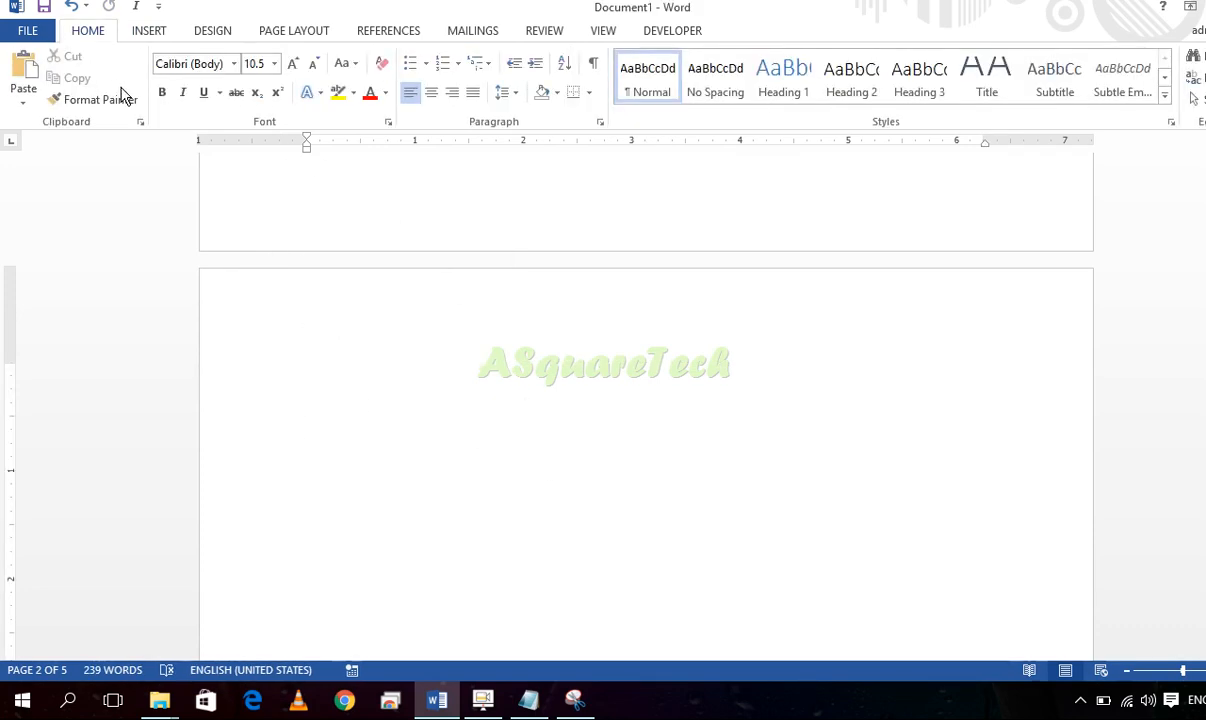
# Insert the built-in Integral header into the document
pyautogui.click(150, 39)
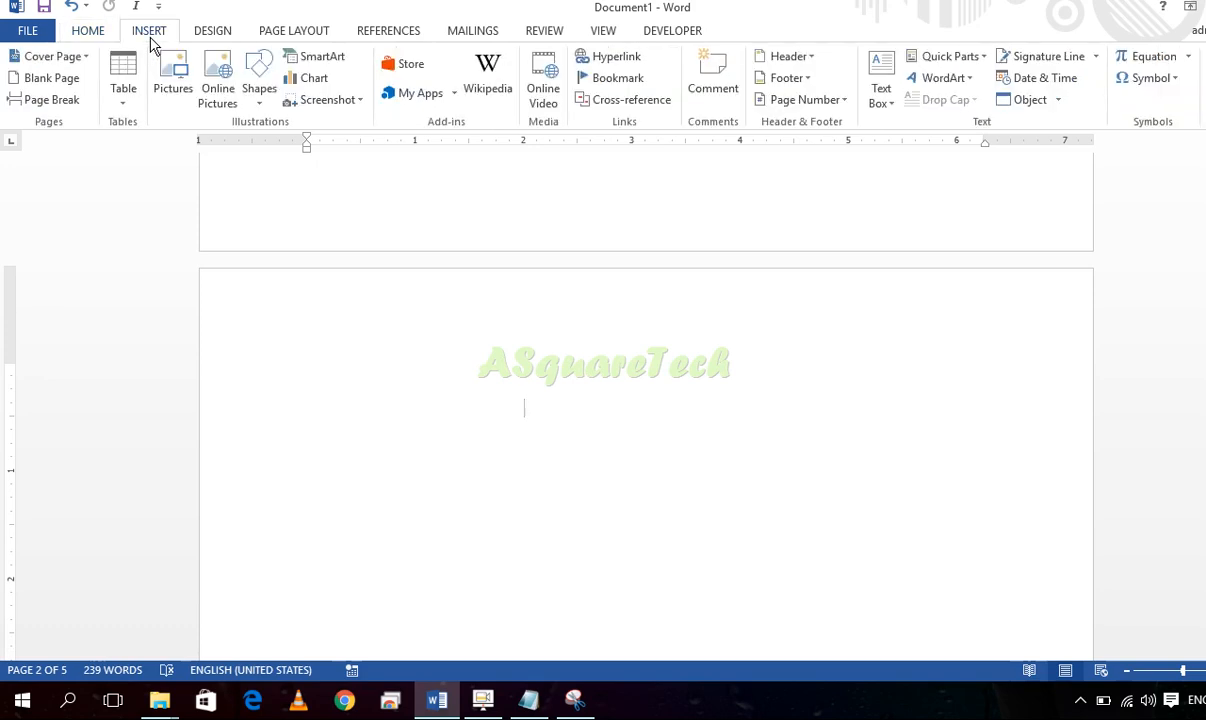
pyautogui.click(801, 56)
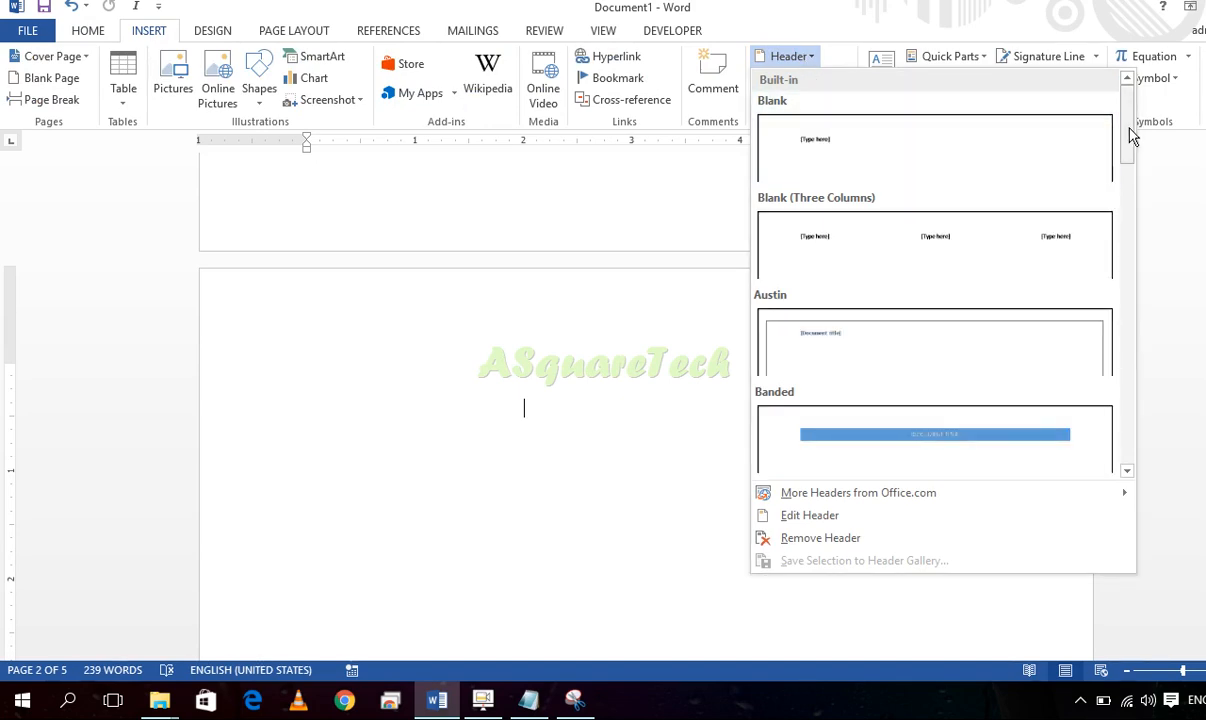
pyautogui.moveTo(1131, 135); pyautogui.dragTo(1125, 266)
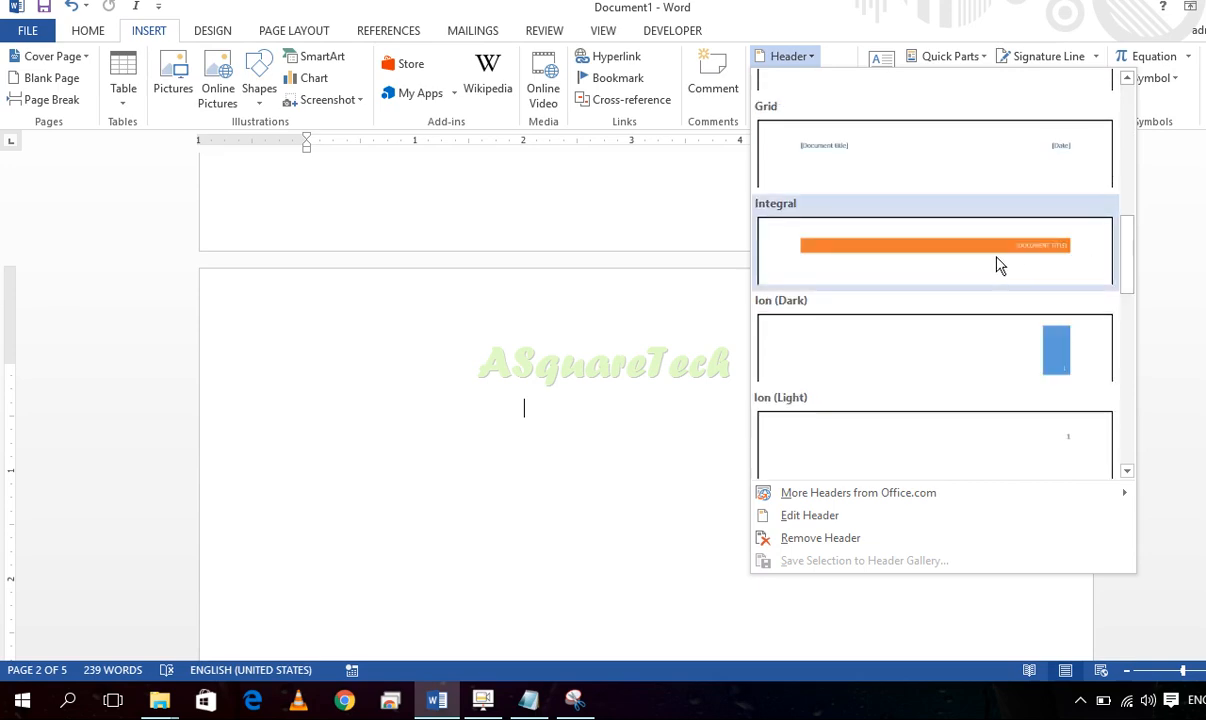
pyautogui.click(1060, 257)
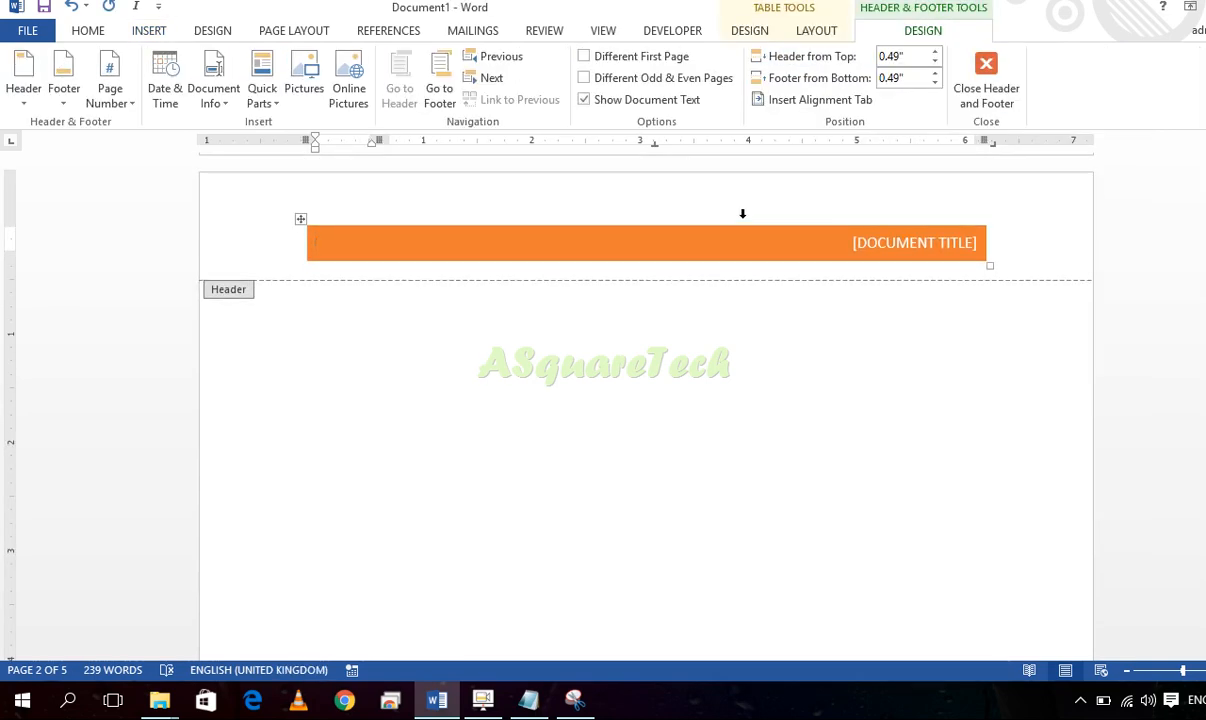
# Enter "SDFSDFDSFSDF SF S" as the header's document title, close the header and check it on the following page
pyautogui.click(962, 243)
pyautogui.write('SDFSD')
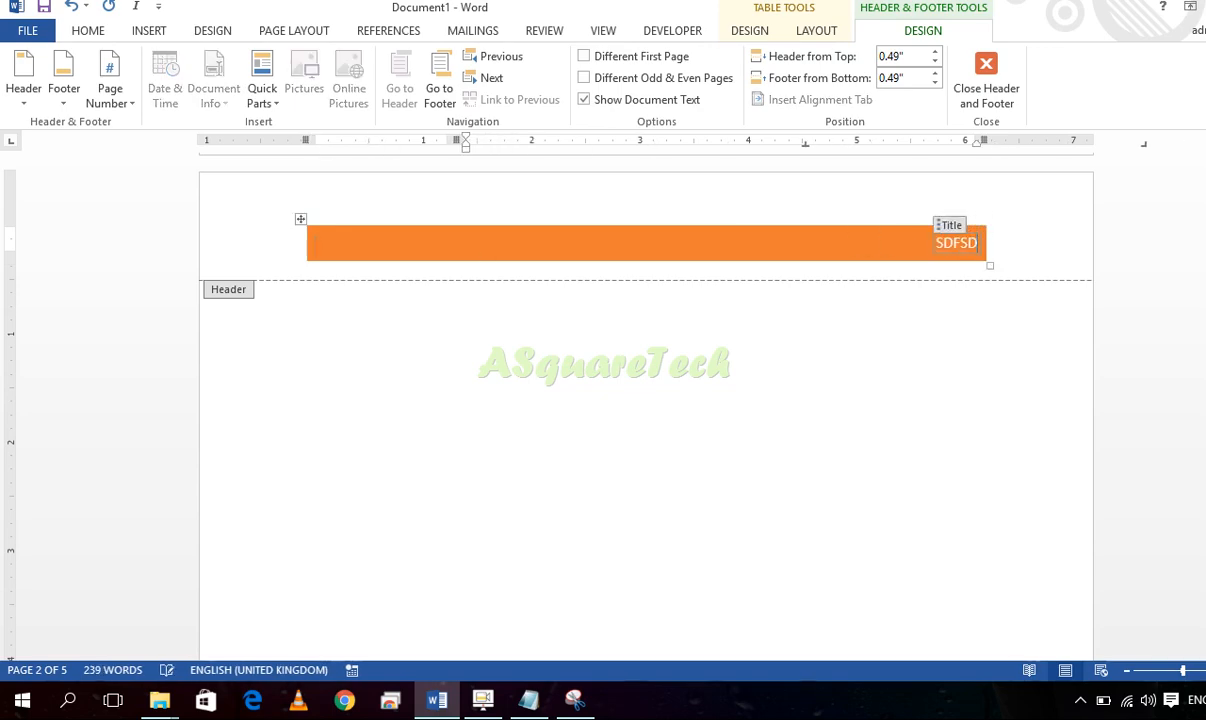
pyautogui.write('FDSFSDF SF S')
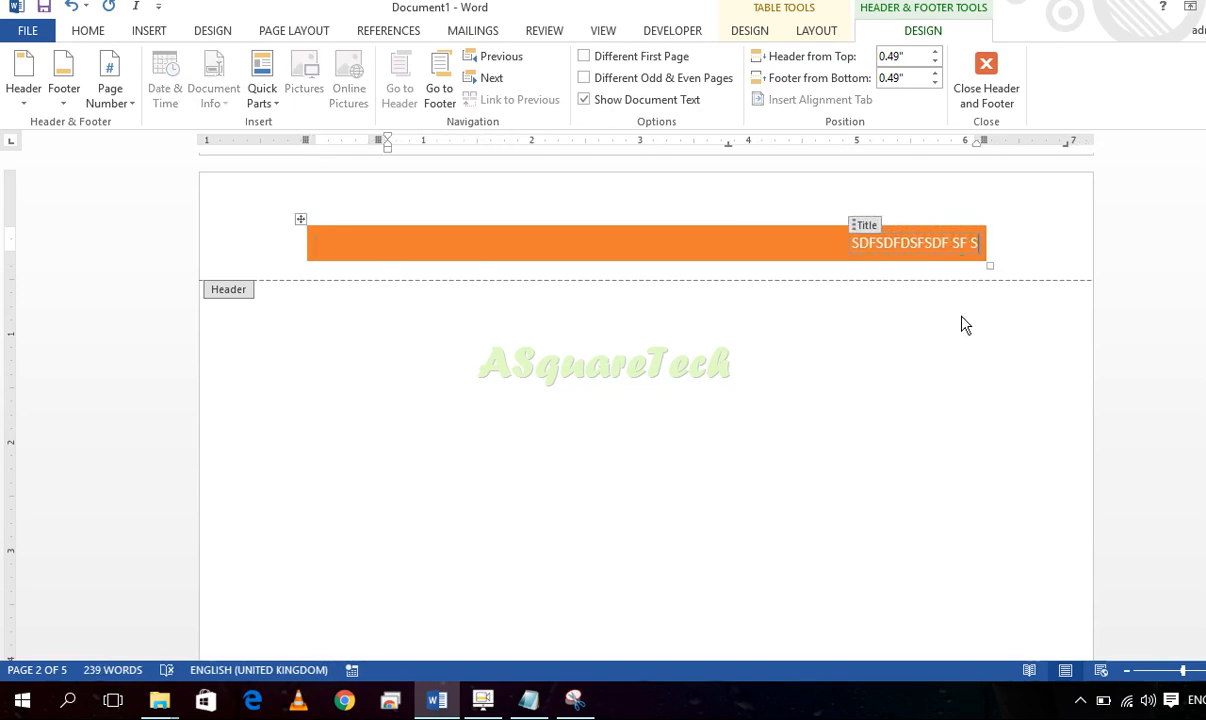
pyautogui.doubleClick(968, 392)
pyautogui.scroll(-10, 861, 276)
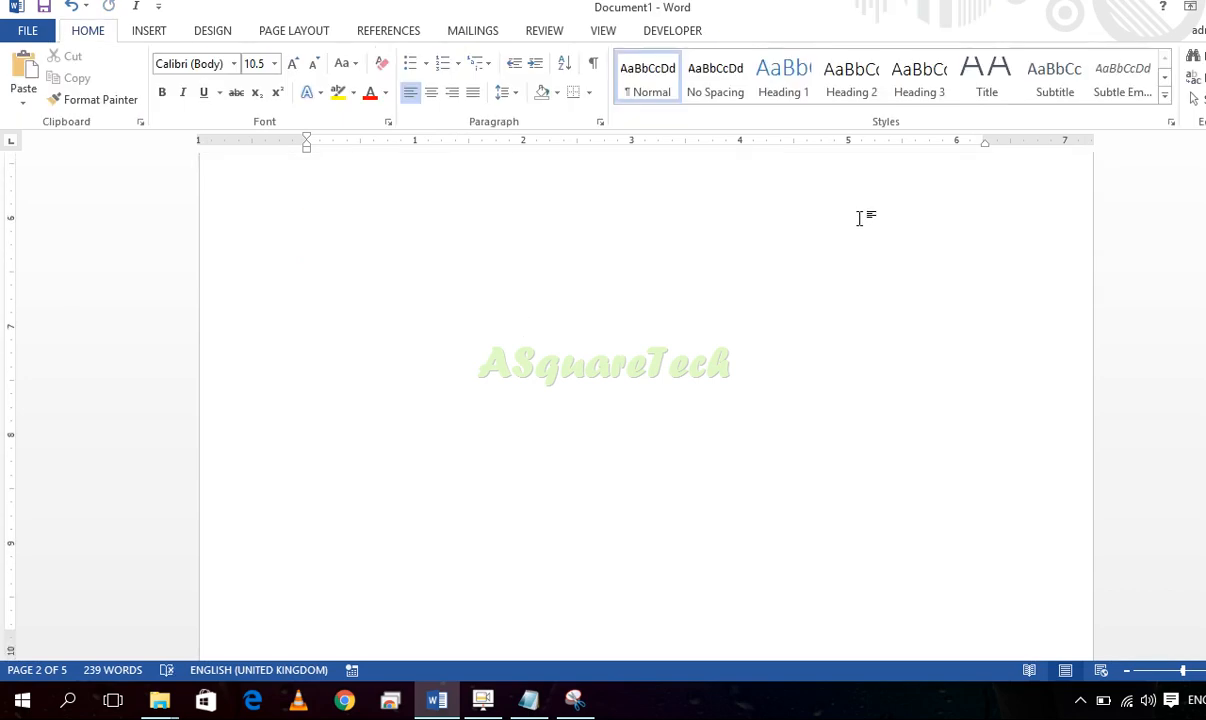
pyautogui.scroll(-3, 910, 365)
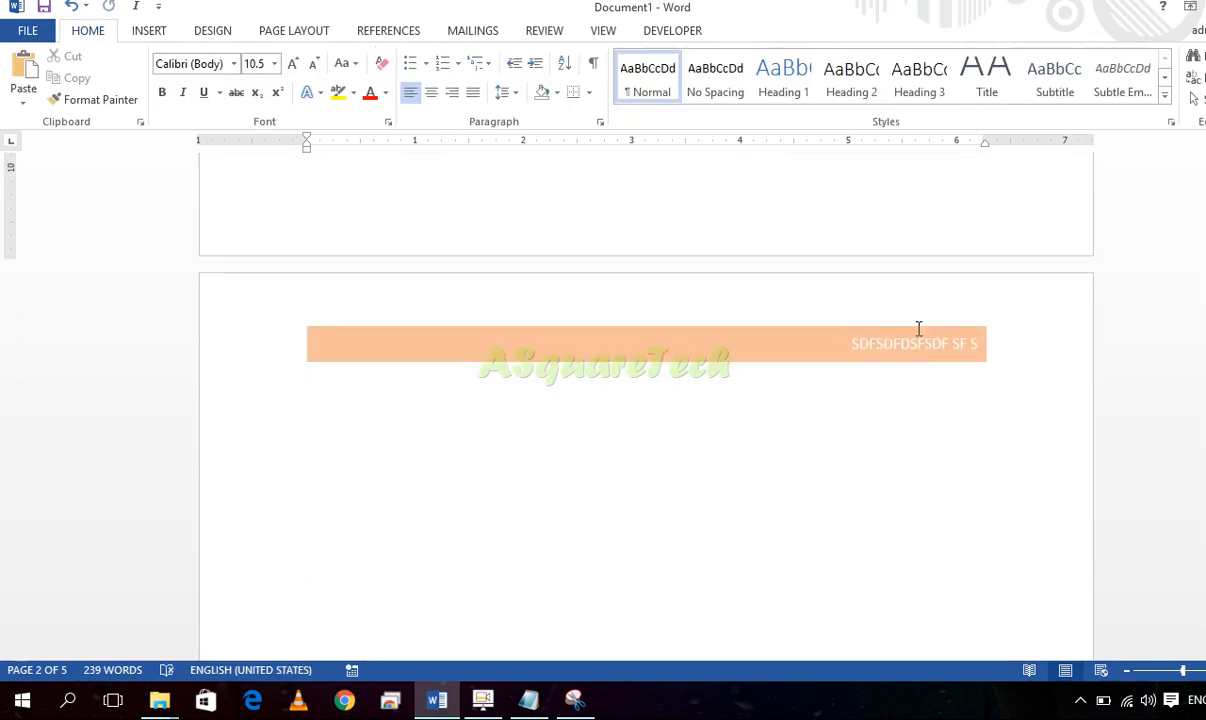
pyautogui.scroll(-6, 916, 322)
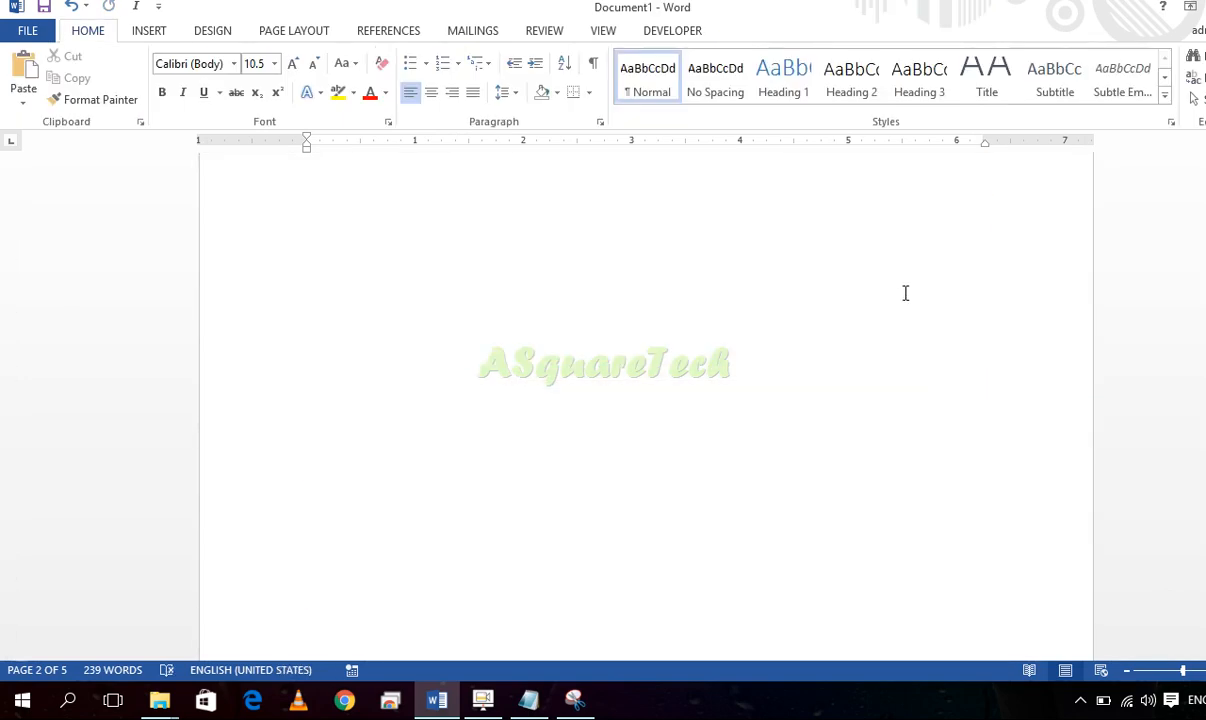
pyautogui.scroll(5, 905, 293)
# Remove the Integral header from the document and return to the body
pyautogui.doubleClick(337, 293)
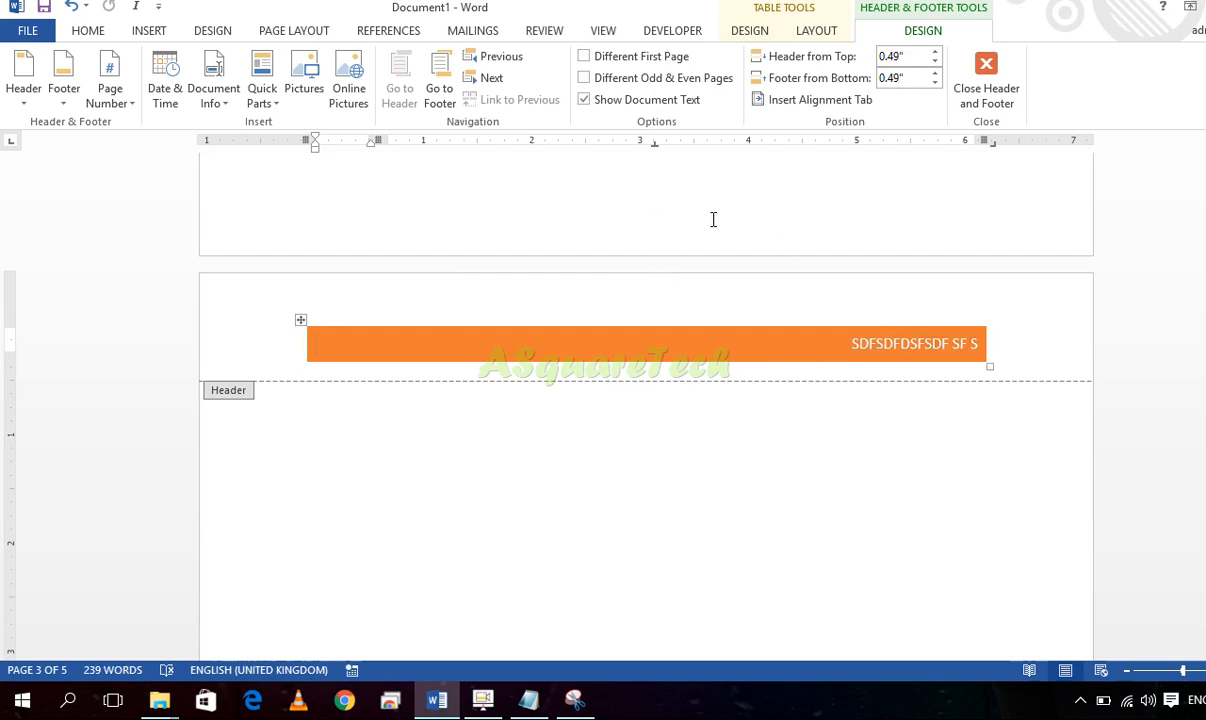
pyautogui.click(89, 38)
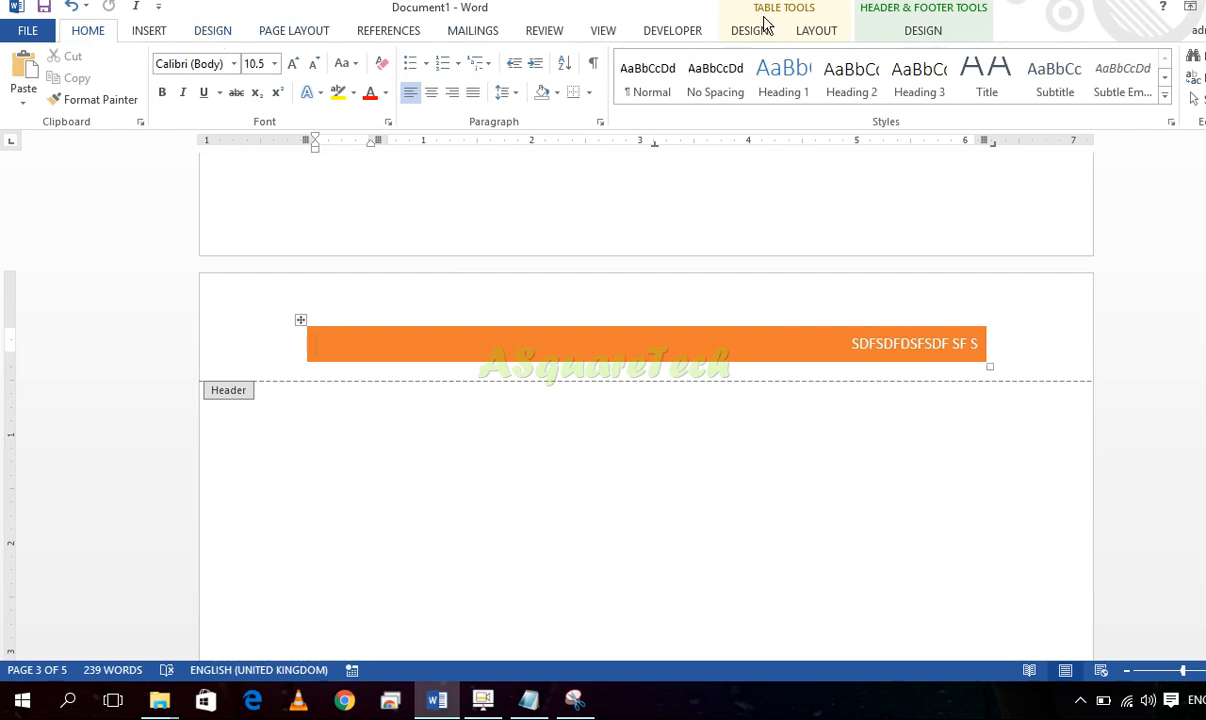
pyautogui.click(149, 31)
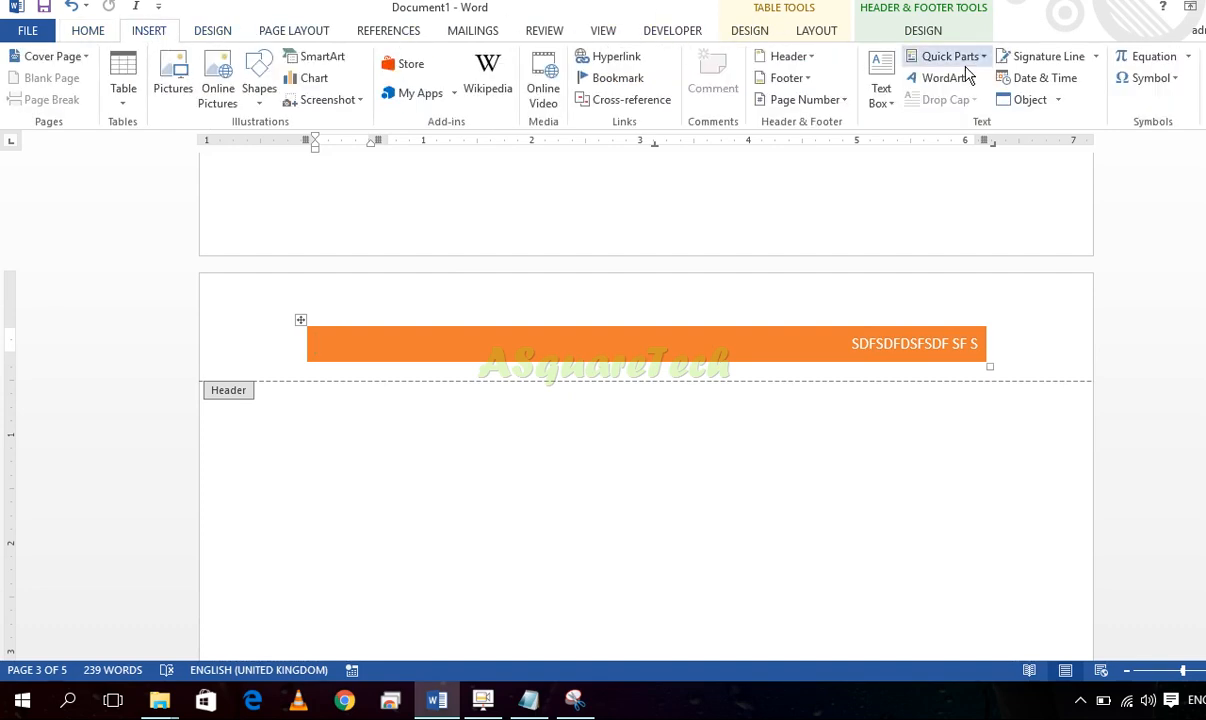
pyautogui.click(789, 57)
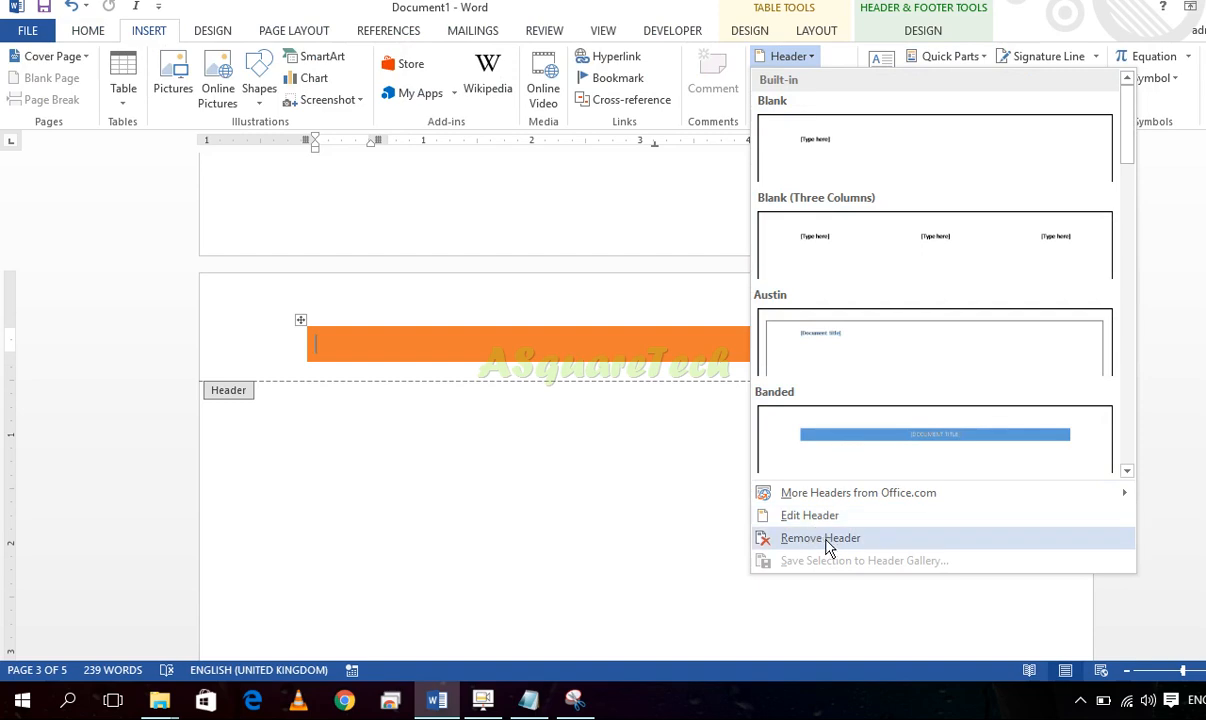
pyautogui.click(820, 540)
pyautogui.scroll(5, 735, 240)
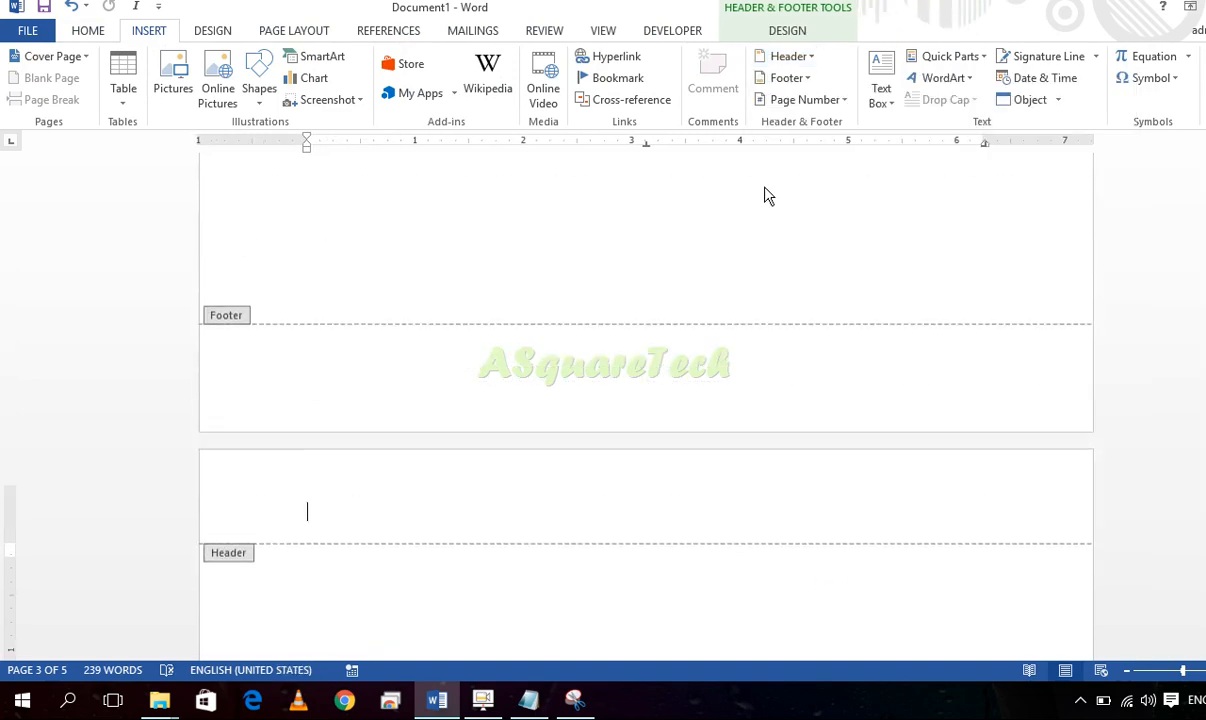
pyautogui.doubleClick(735, 250)
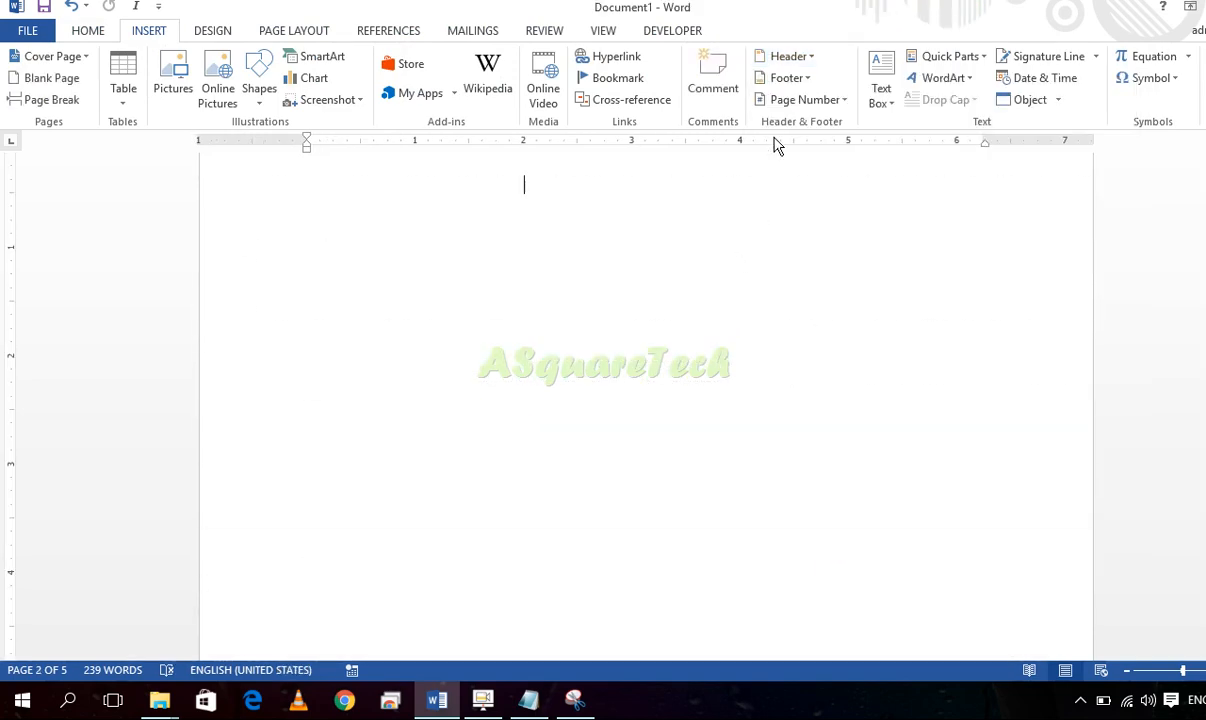
# Insert the built-in ViewMaster (Horizontal) footer
pyautogui.click(796, 84)
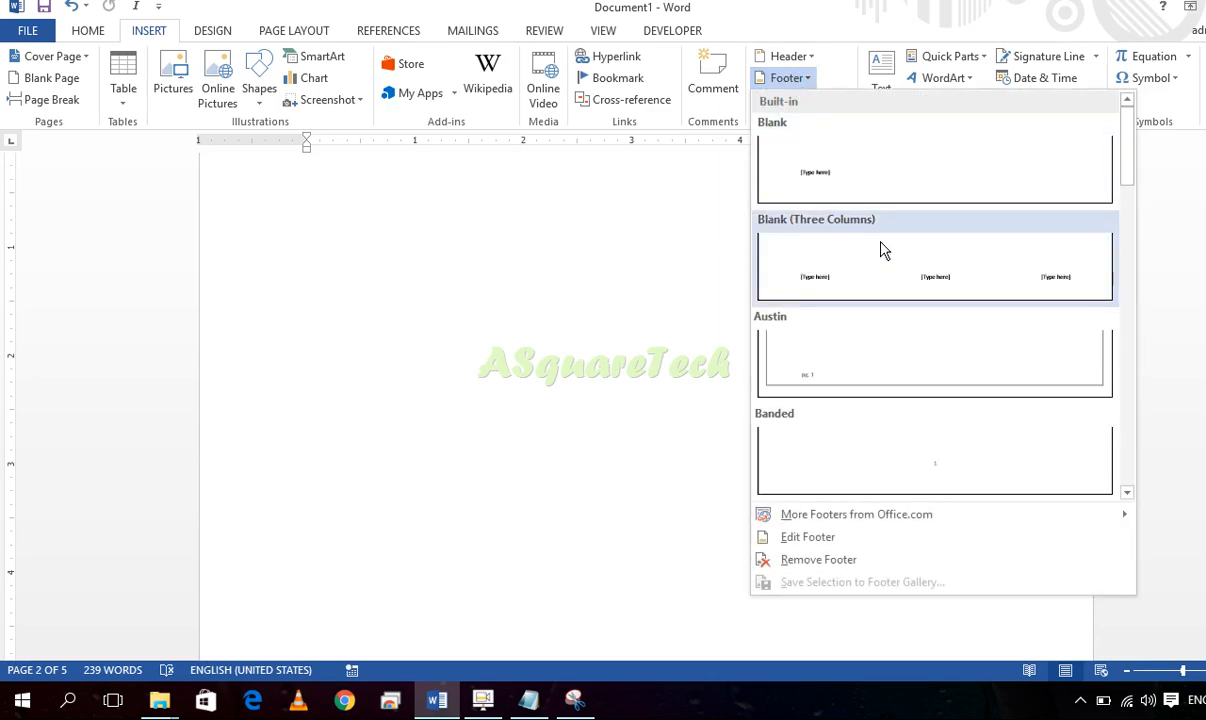
pyautogui.scroll(-3, 896, 334)
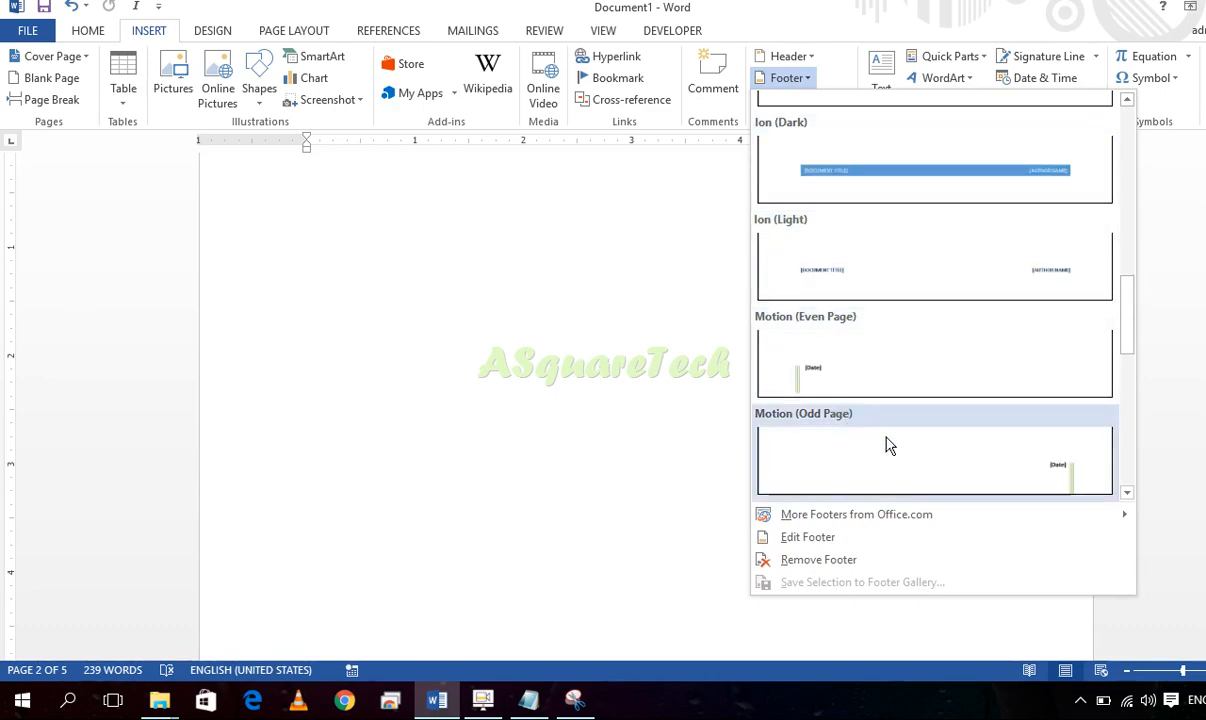
pyautogui.scroll(-4, 940, 395)
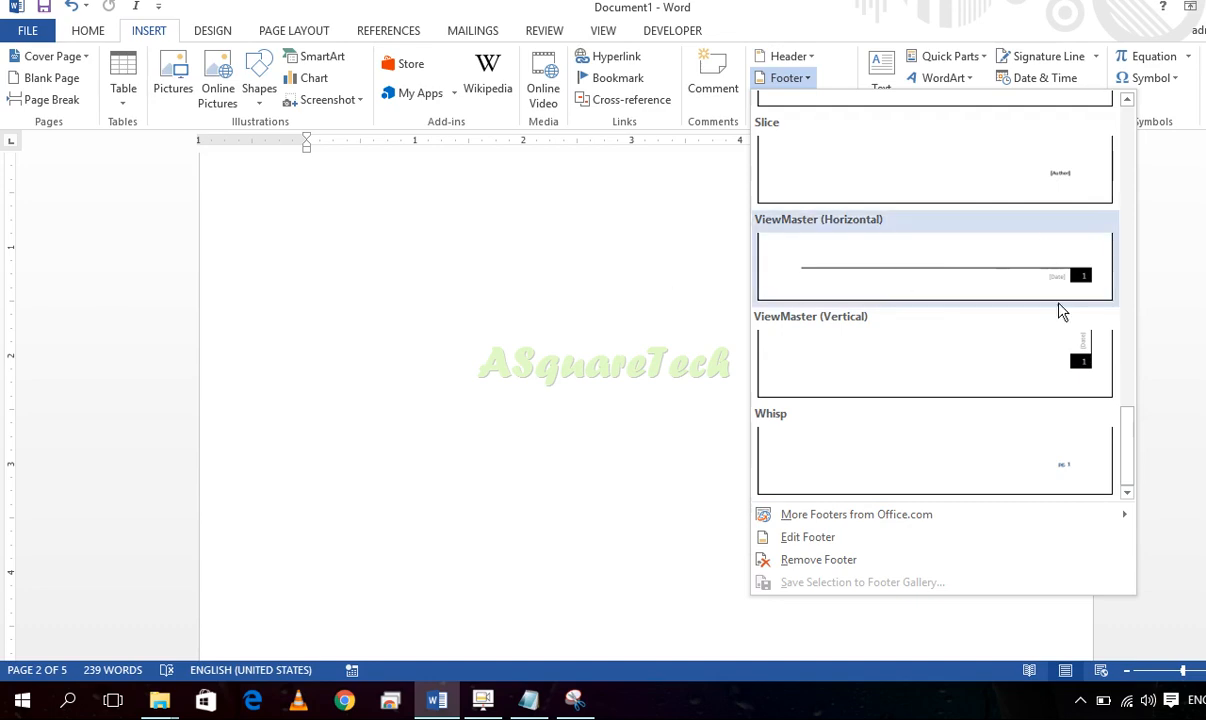
pyautogui.click(1093, 355)
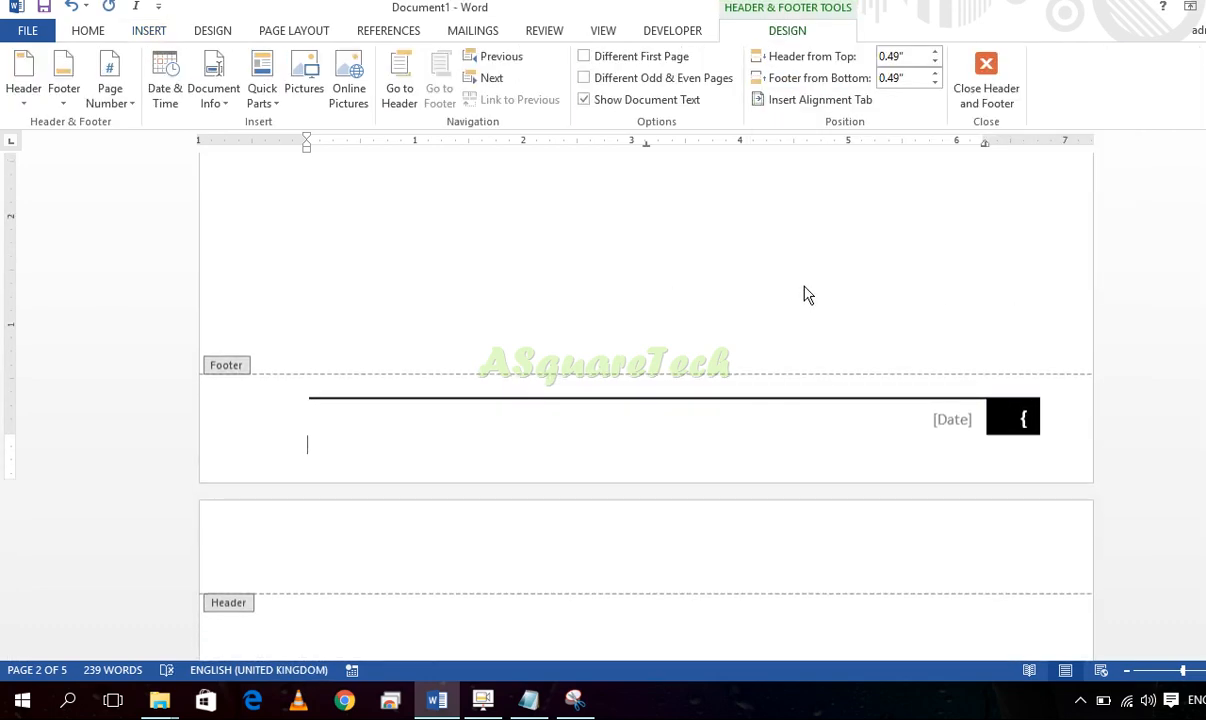
# Set the footer's date to January 10, 2017 and return to the document body
pyautogui.click(950, 424)
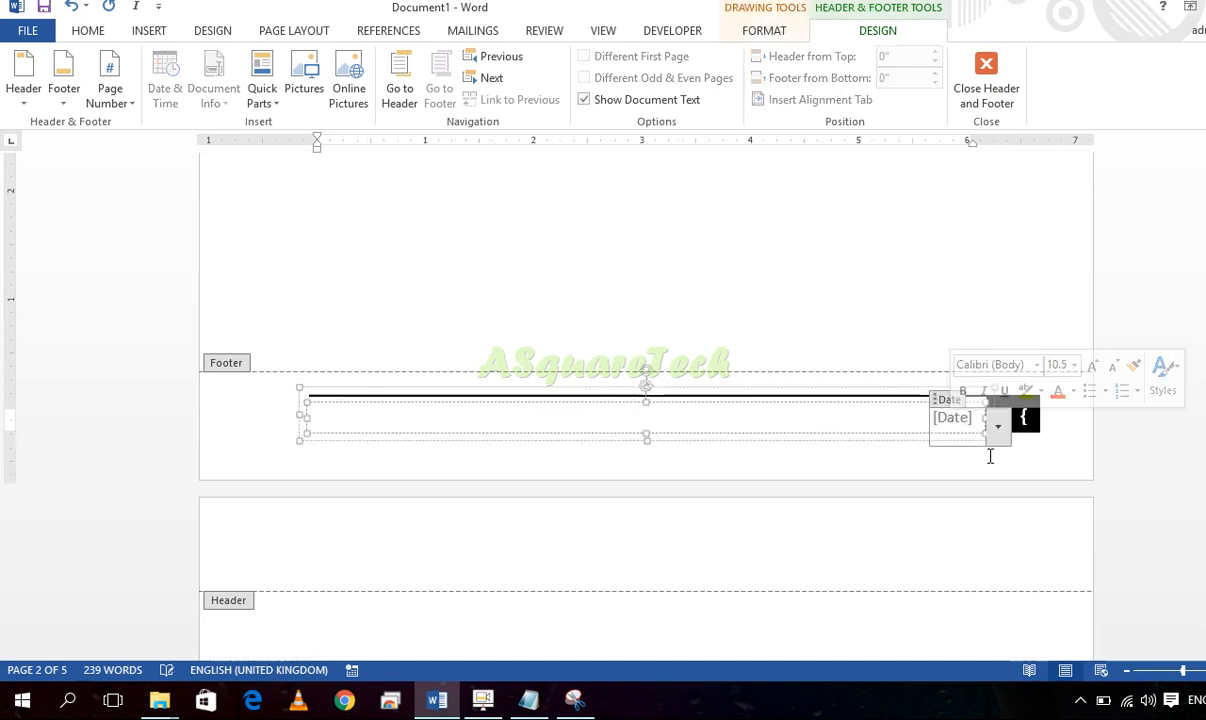
pyautogui.click(997, 427)
pyautogui.click(906, 508)
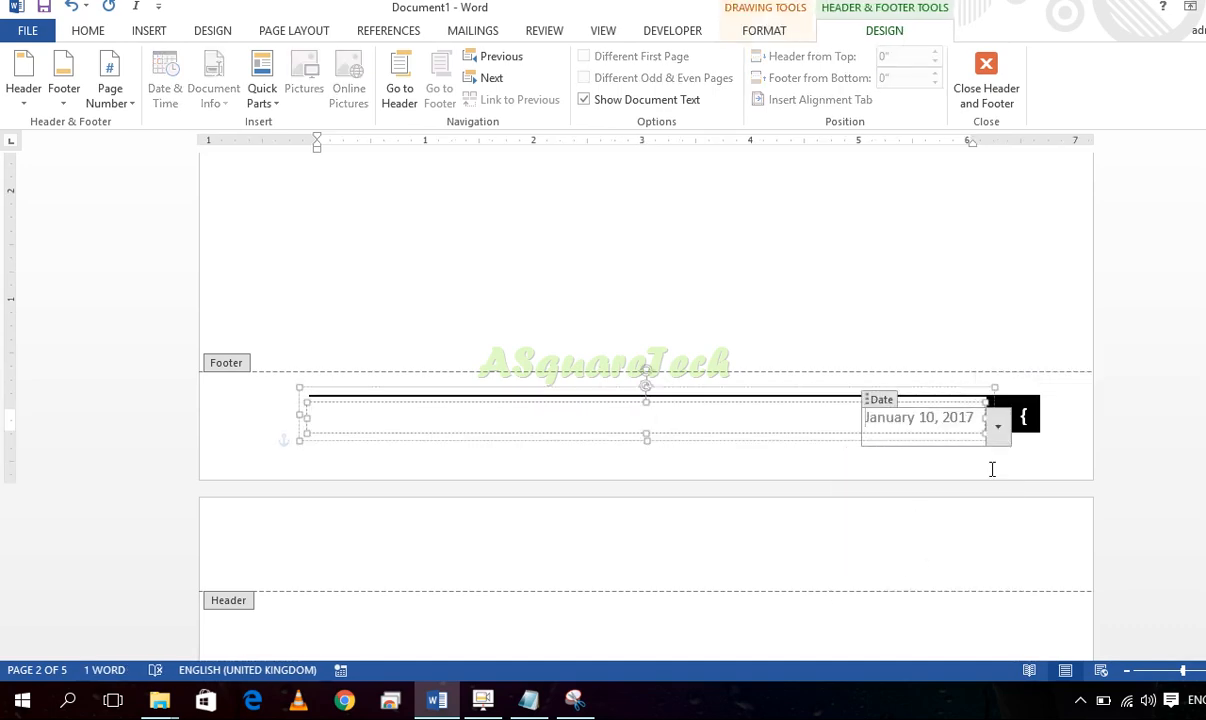
pyautogui.doubleClick(929, 326)
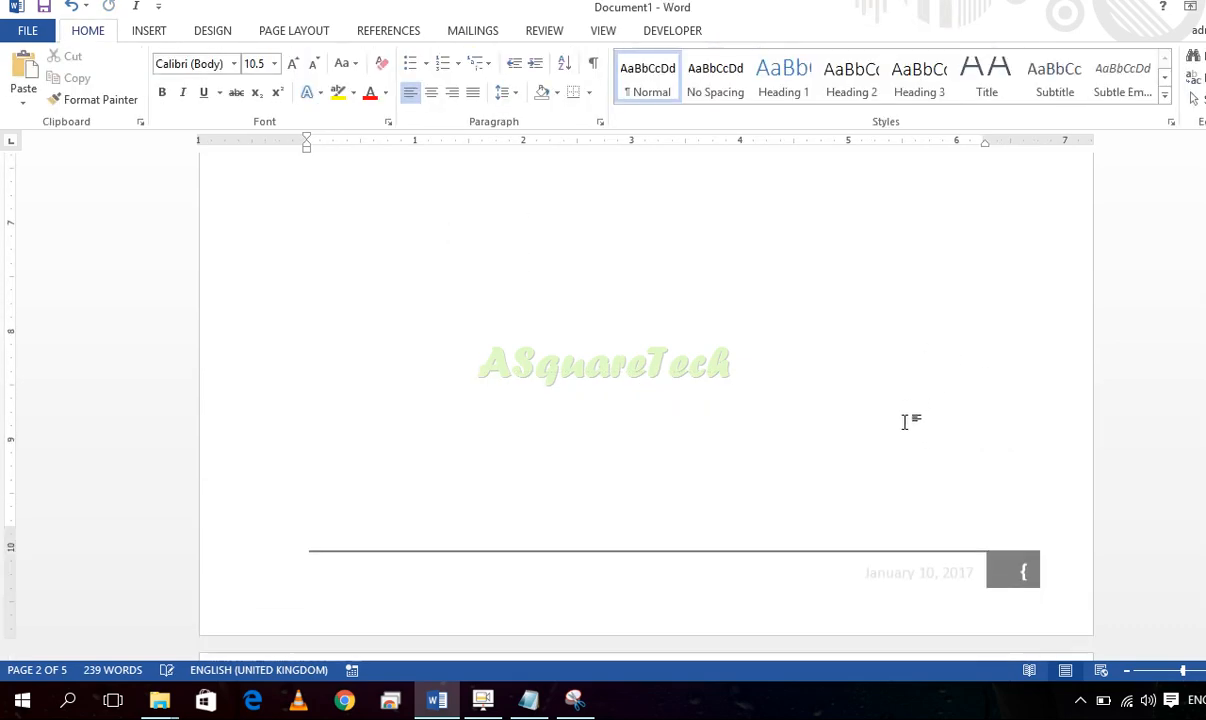
# Remove the ViewMaster (Horizontal) footer from the document, working from page 3
pyautogui.scroll(-5, 904, 422)
pyautogui.scroll(-10, 926, 460)
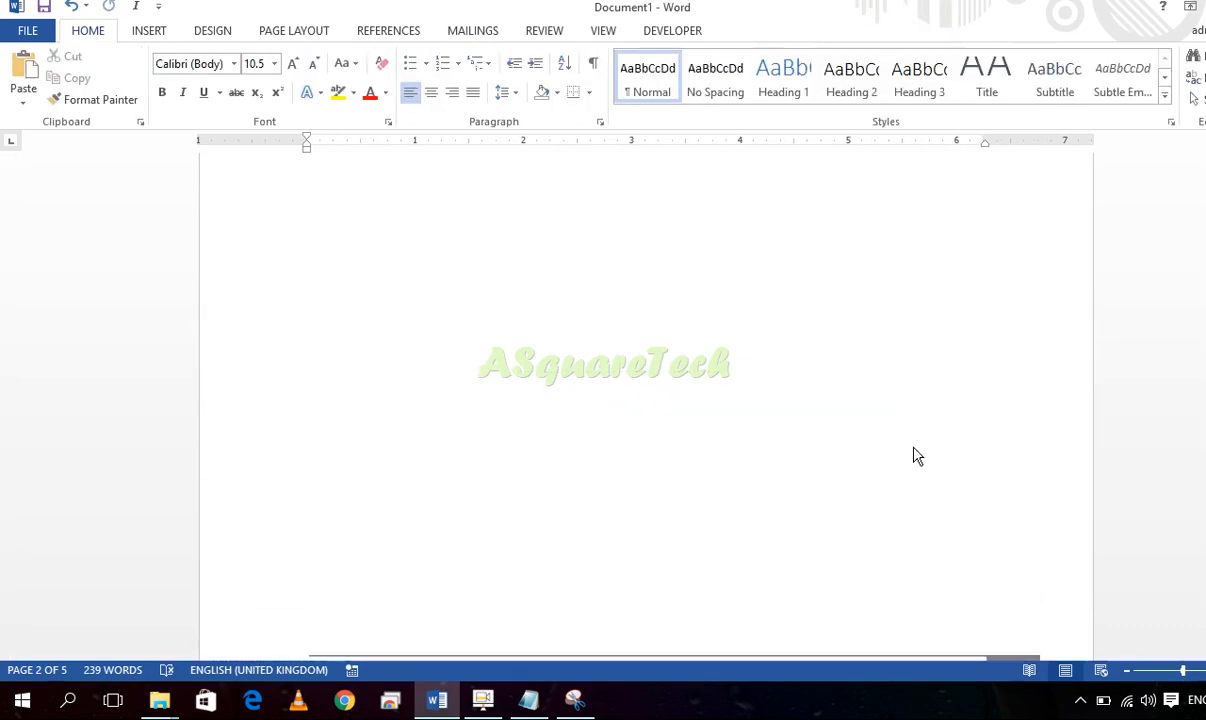
pyautogui.click(639, 280)
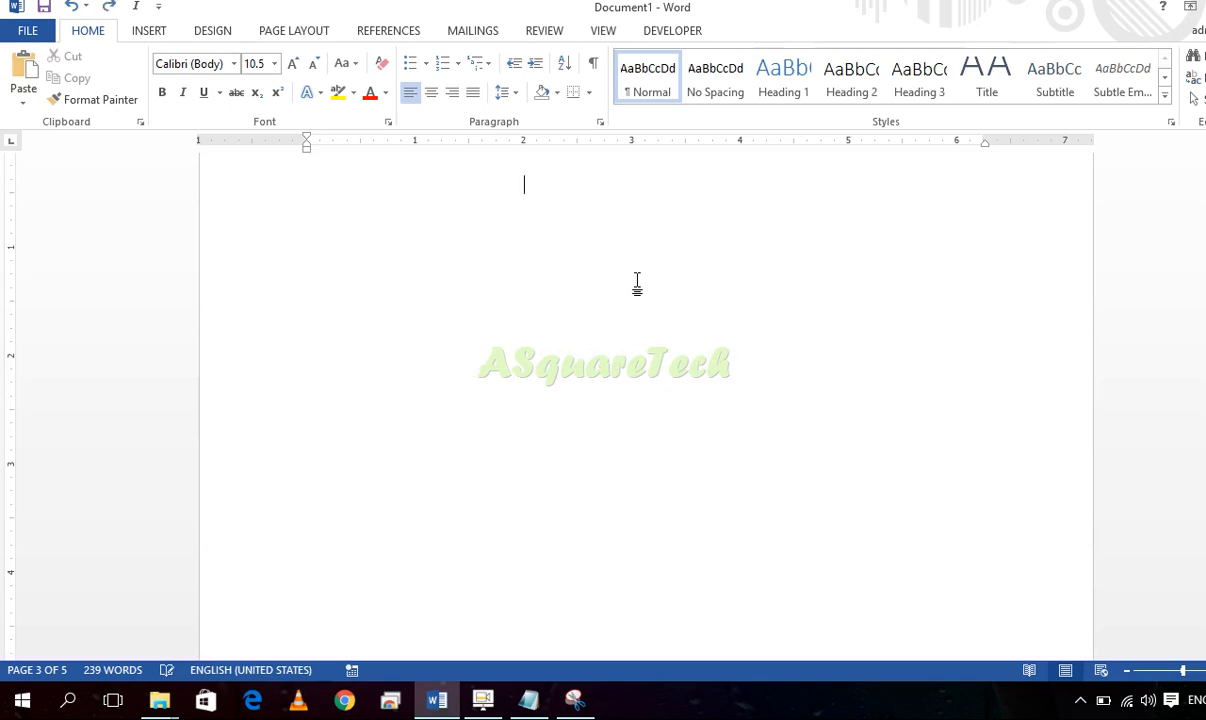
pyautogui.click(160, 32)
pyautogui.click(792, 78)
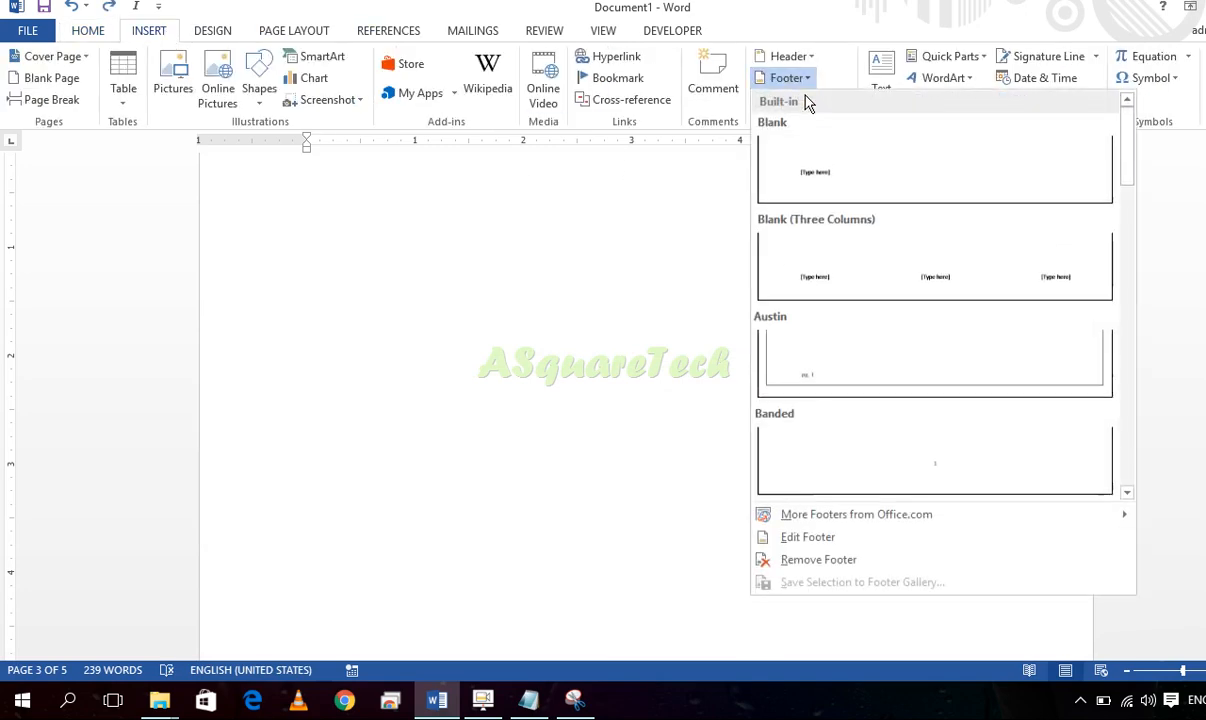
pyautogui.click(815, 560)
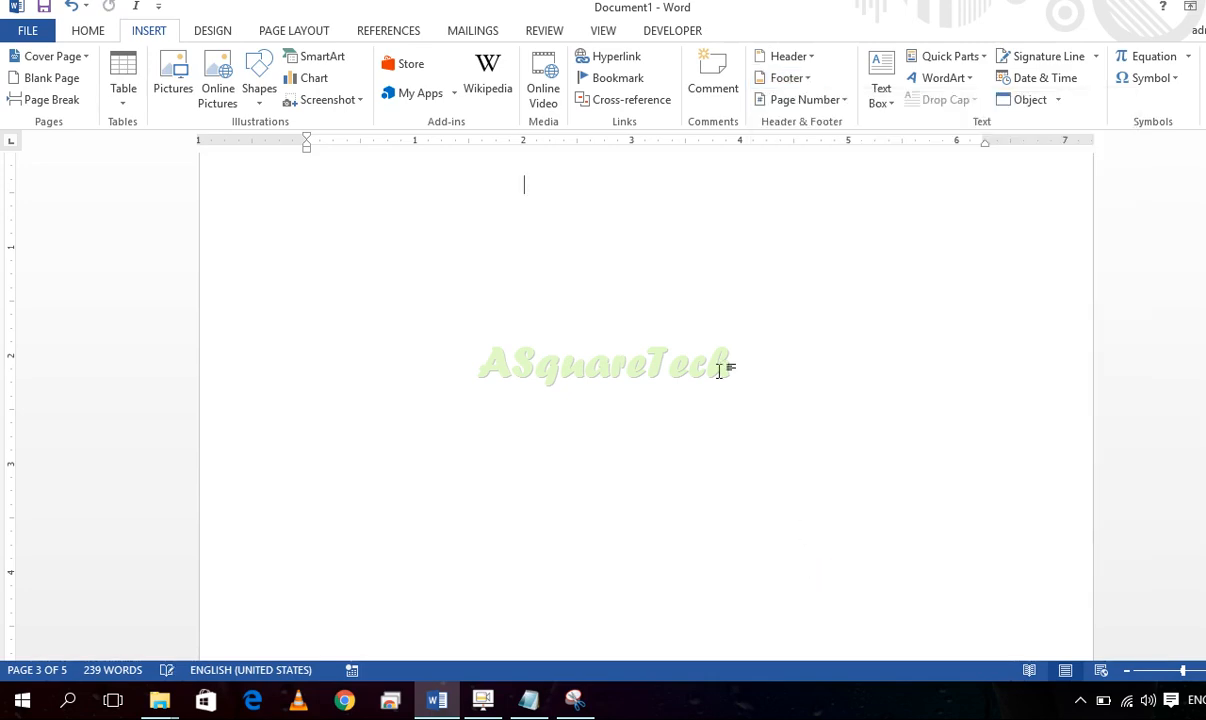
# Insert the Accent Bar 1 page number at the top of the page
pyautogui.click(805, 102)
pyautogui.moveTo(825, 126)
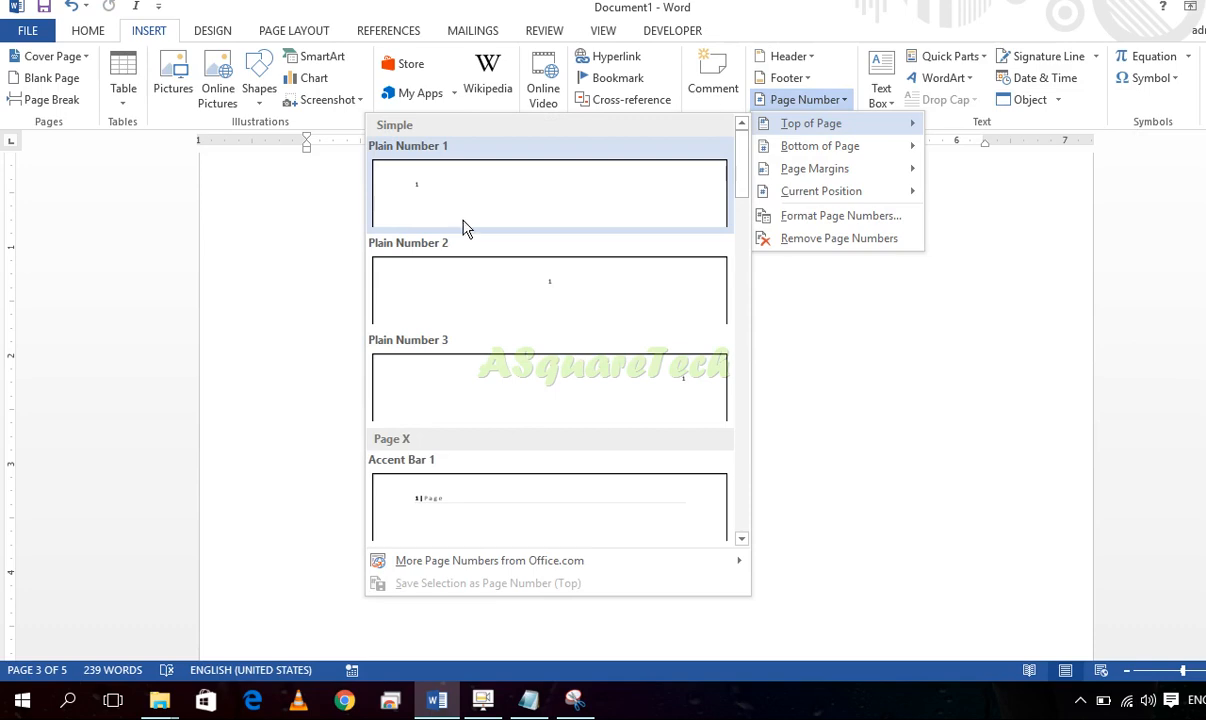
pyautogui.scroll(-5, 632, 365)
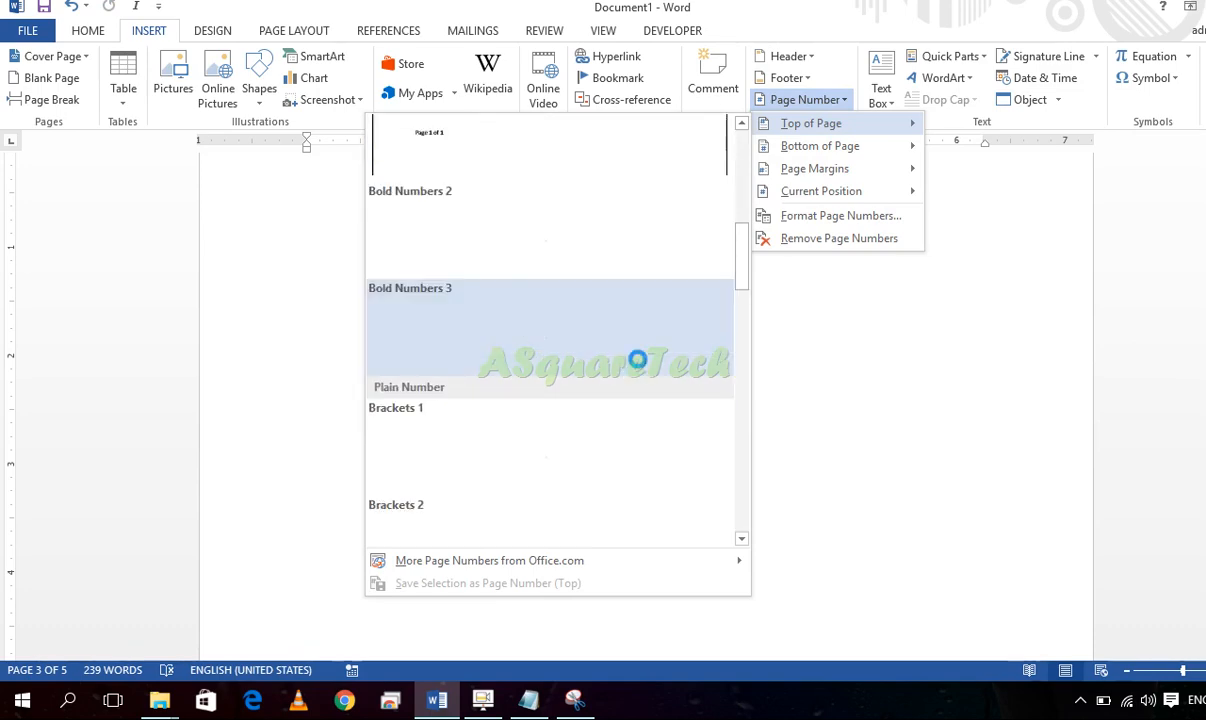
pyautogui.scroll(5, 593, 270)
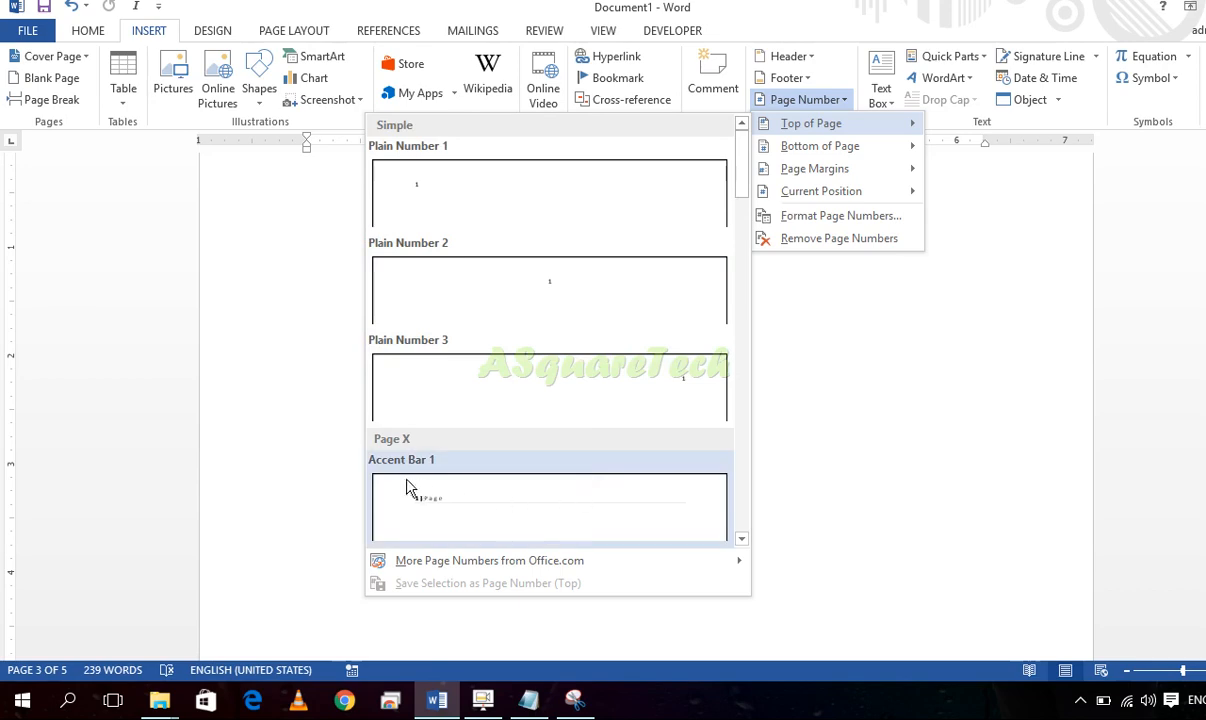
pyautogui.click(459, 514)
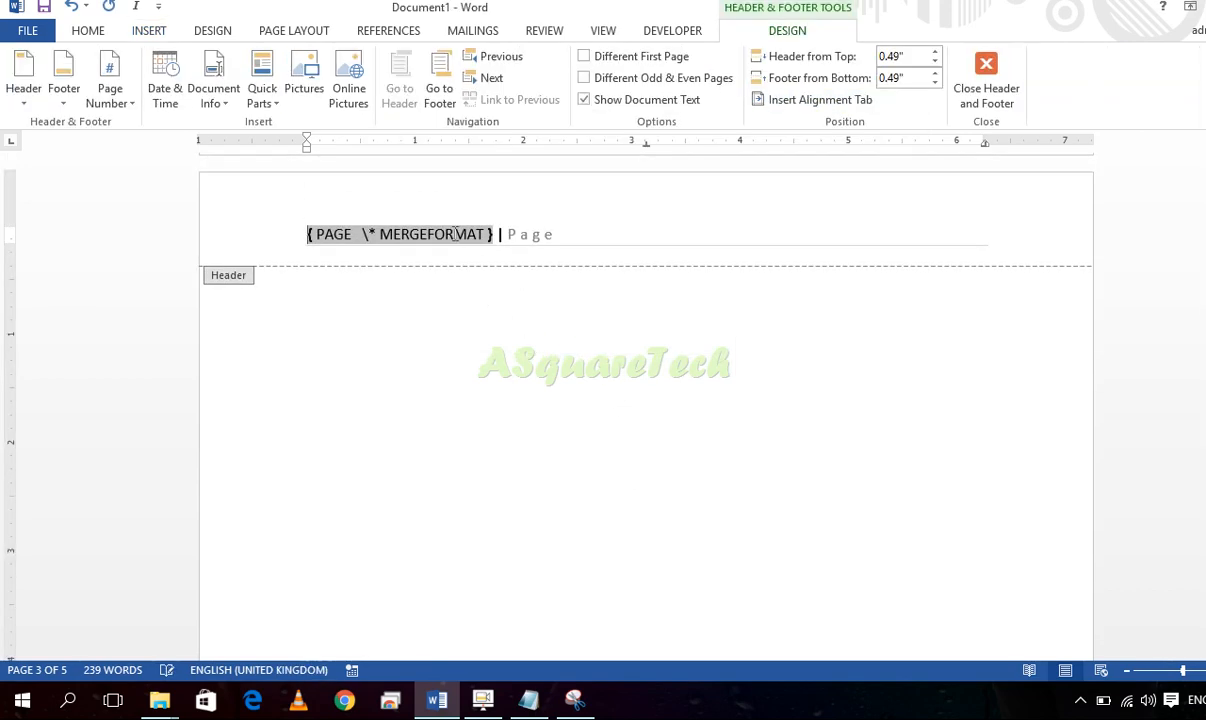
# Show the header's page number instead of its field code, then return to the document body and check the numbering across pages
pyautogui.hotkey('alt', 'F9')
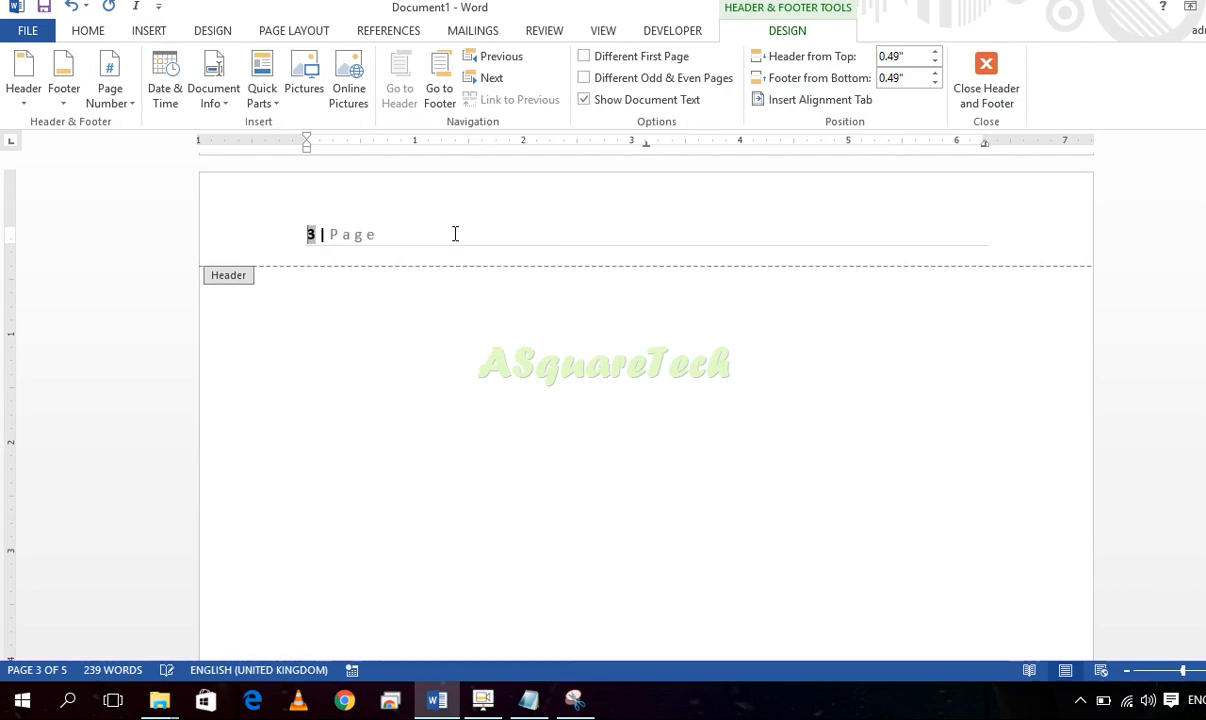
pyautogui.doubleClick(727, 415)
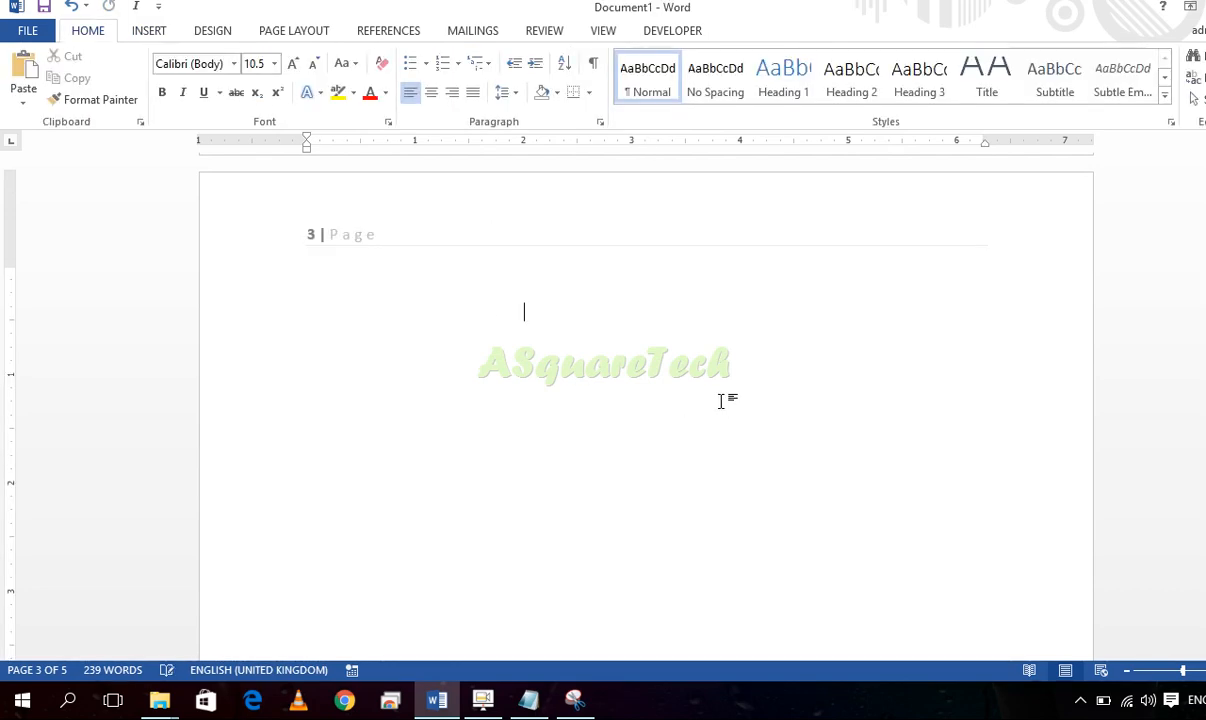
pyautogui.scroll(-10, 719, 399)
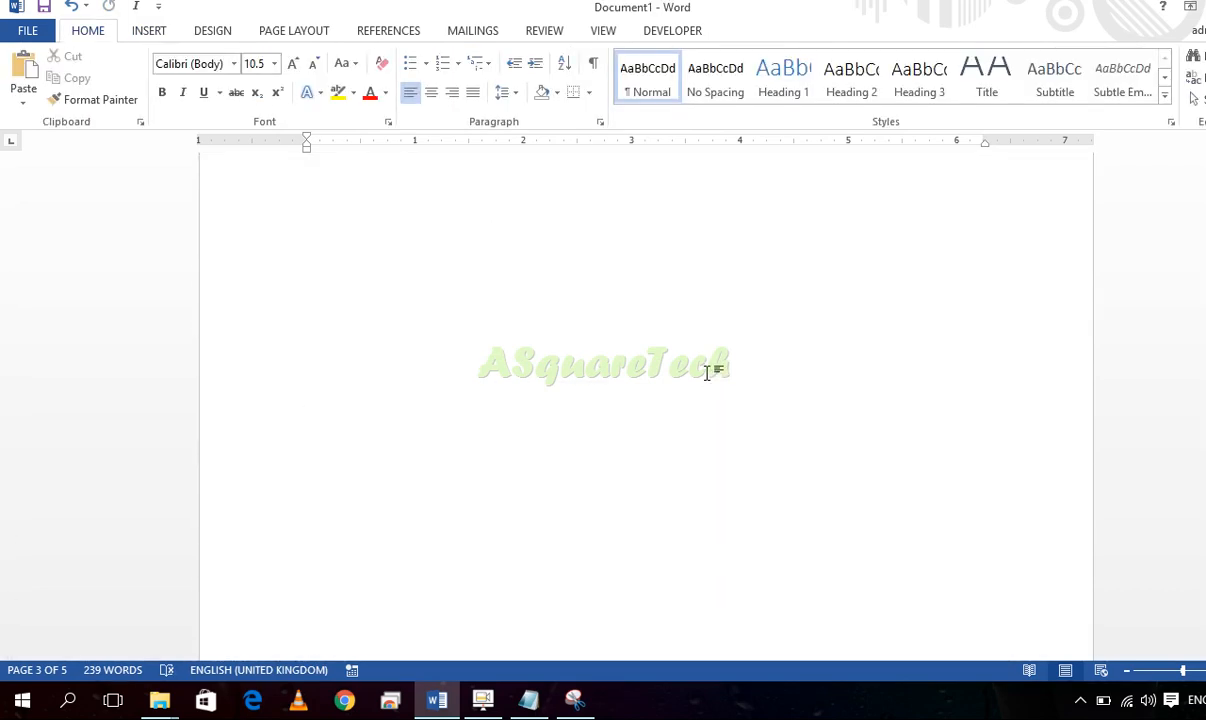
pyautogui.scroll(10, 706, 372)
pyautogui.scroll(6, 706, 372)
pyautogui.scroll(-3, 706, 372)
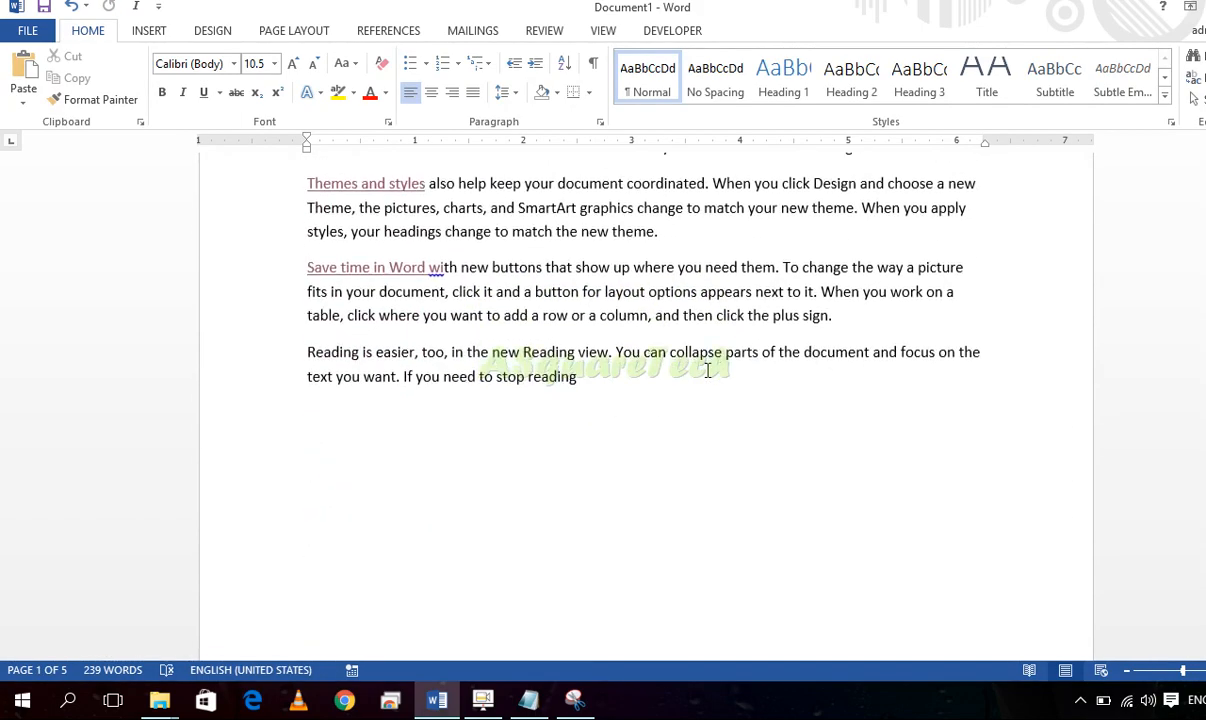
pyautogui.scroll(-5, 706, 370)
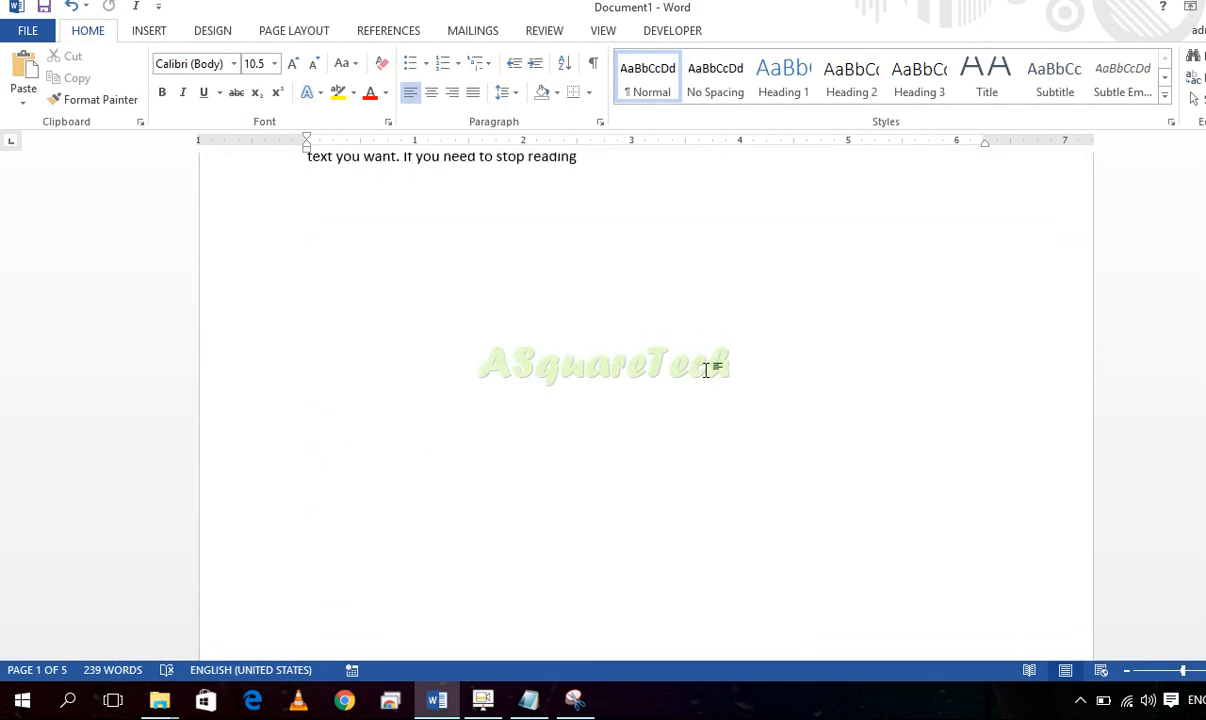
# Insert the Brackets 2 page number at the bottom of the page
pyautogui.click(148, 31)
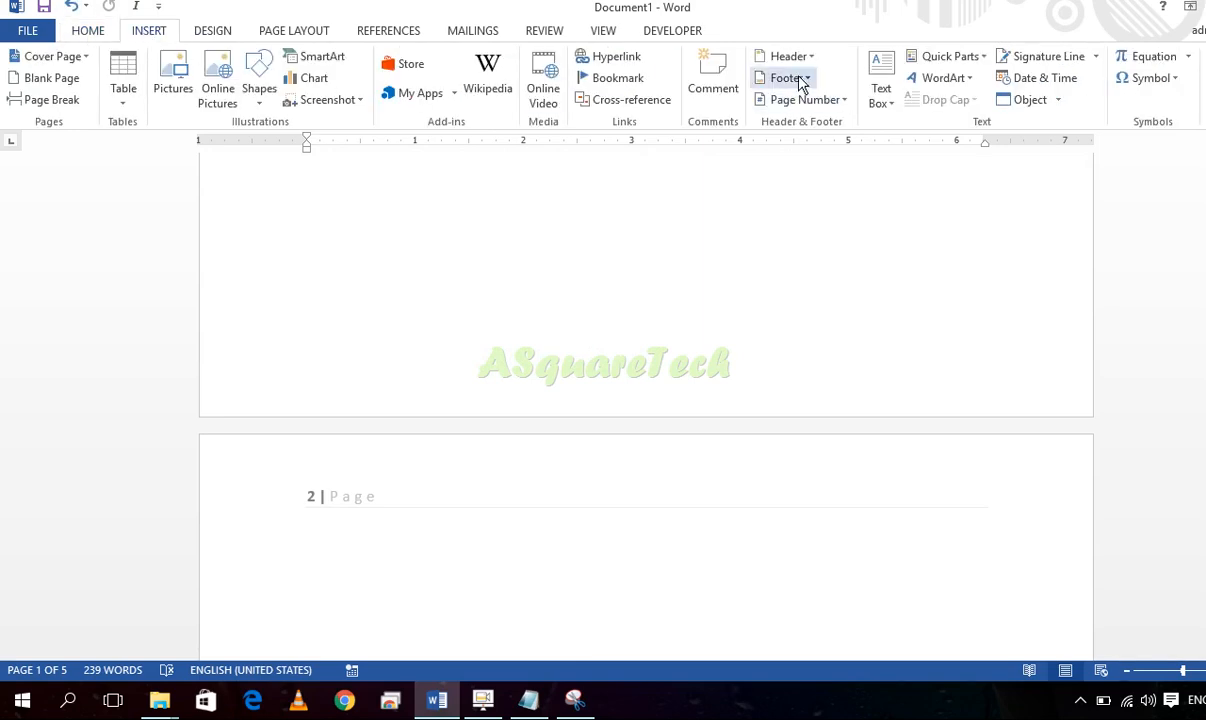
pyautogui.click(805, 100)
pyautogui.moveTo(826, 153)
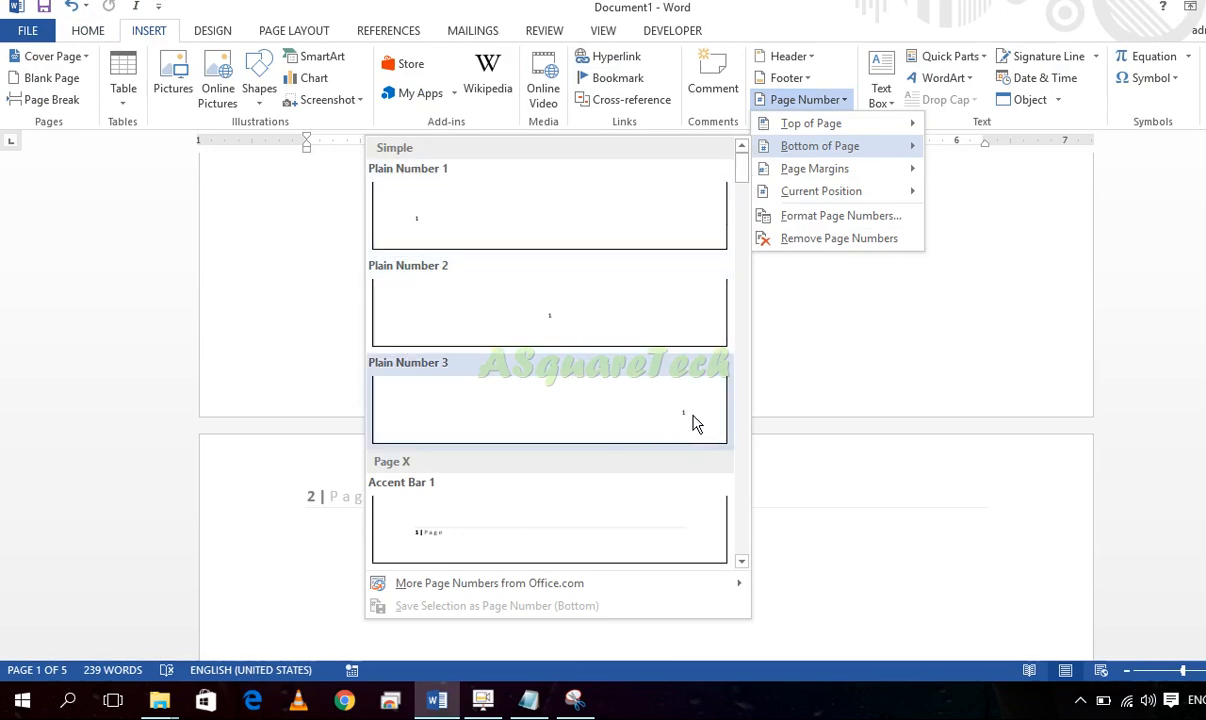
pyautogui.scroll(-5, 683, 425)
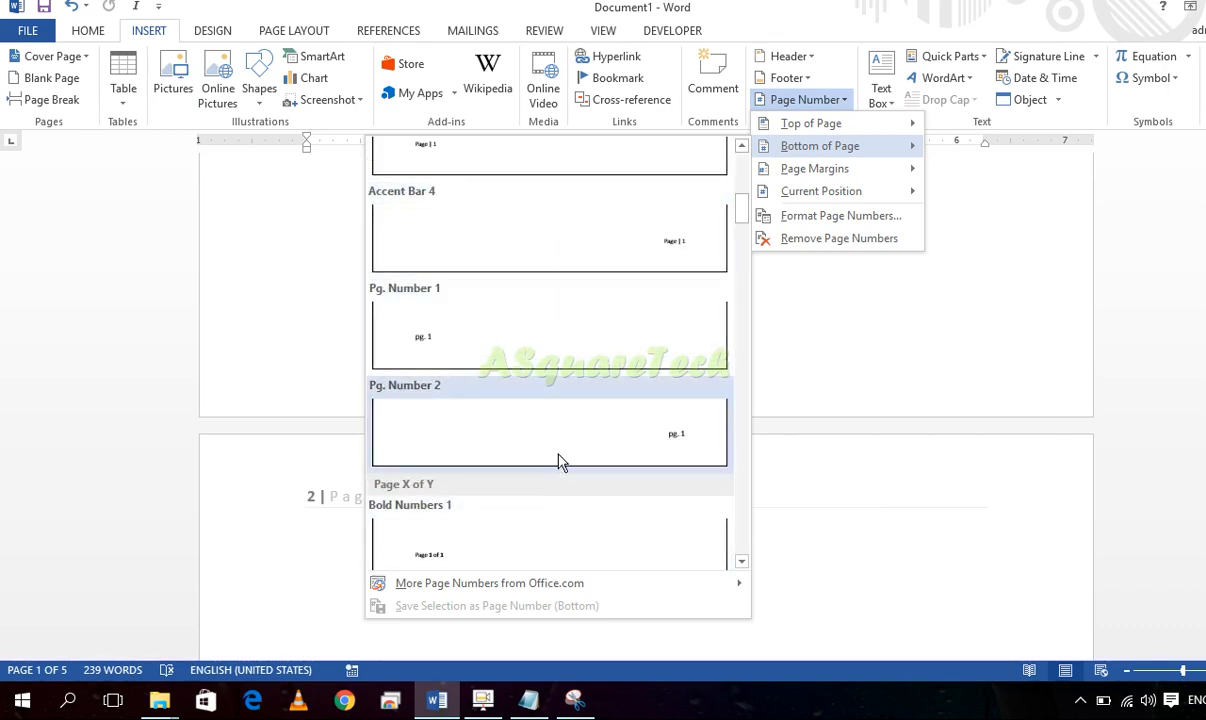
pyautogui.scroll(-3, 560, 450)
pyautogui.scroll(-3, 560, 447)
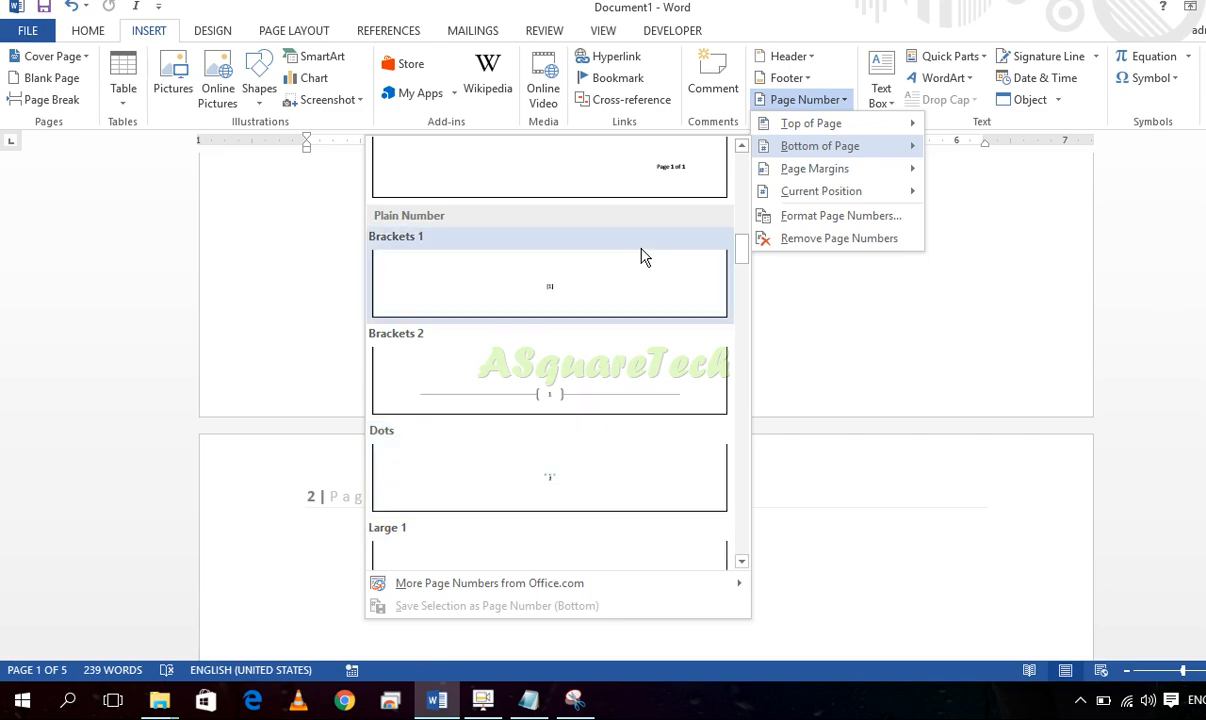
pyautogui.click(568, 396)
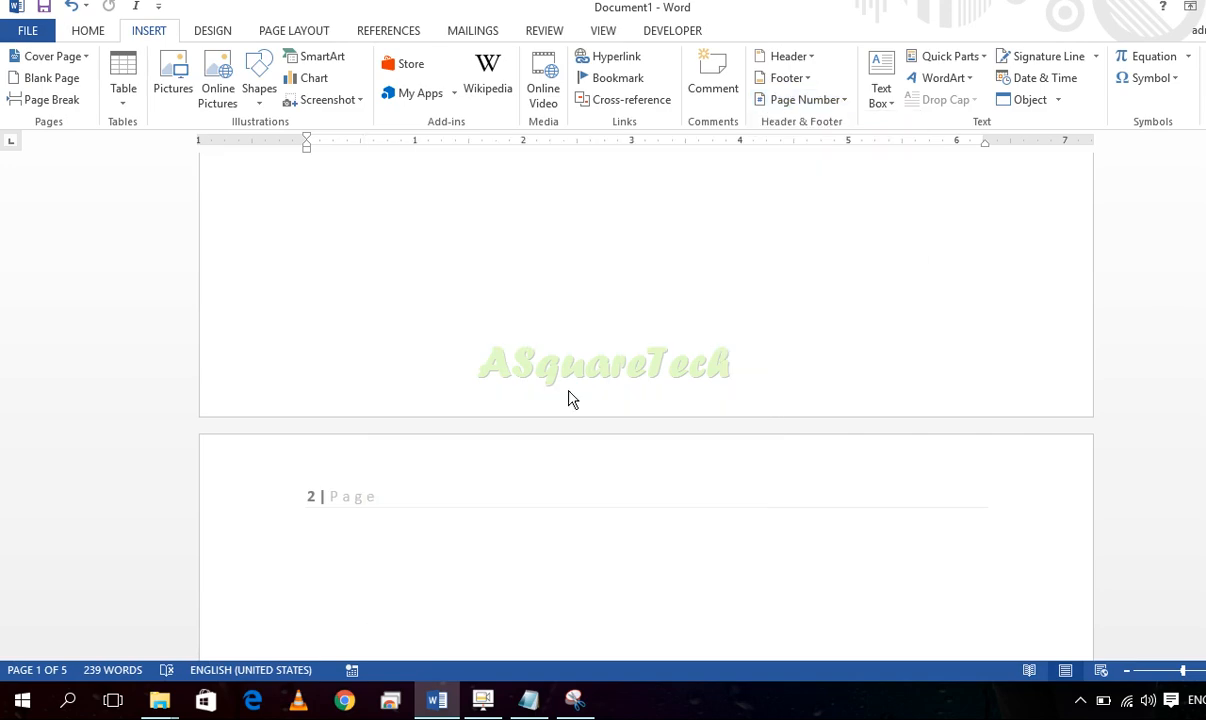
# Select the bracketed page number in the footer, then return to the document body and check the numbering on the following pages
pyautogui.scroll(-3, 700, 435)
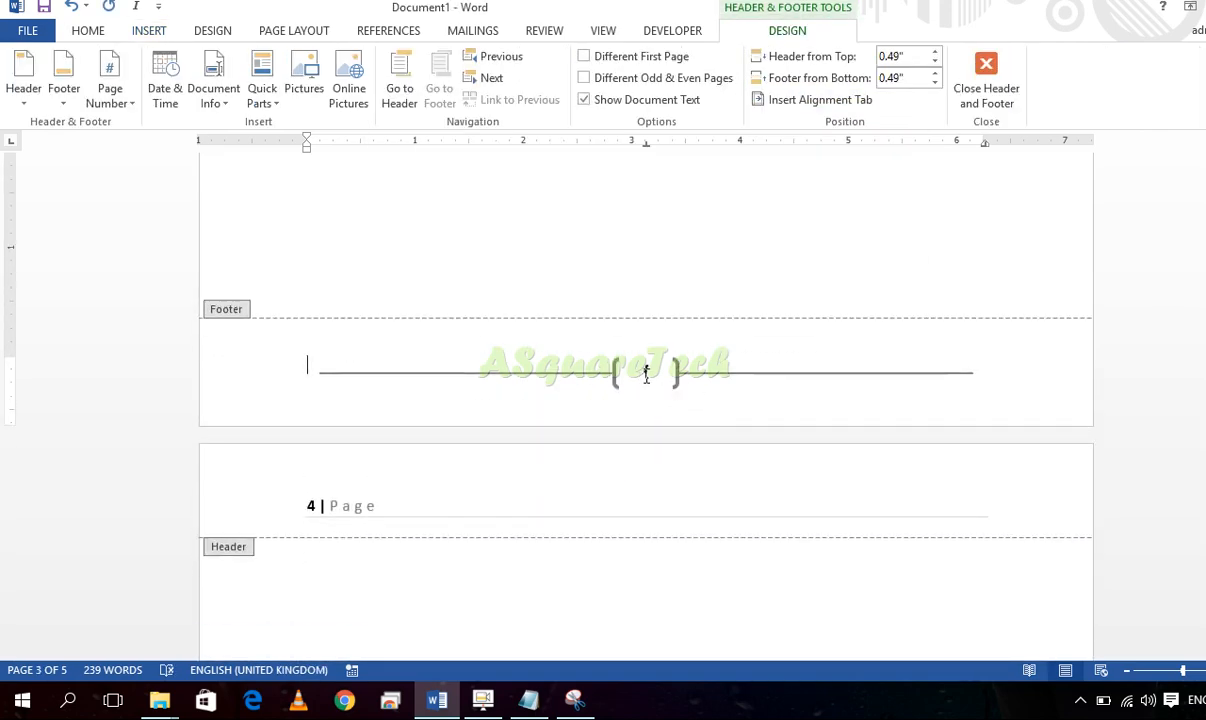
pyautogui.click(662, 372)
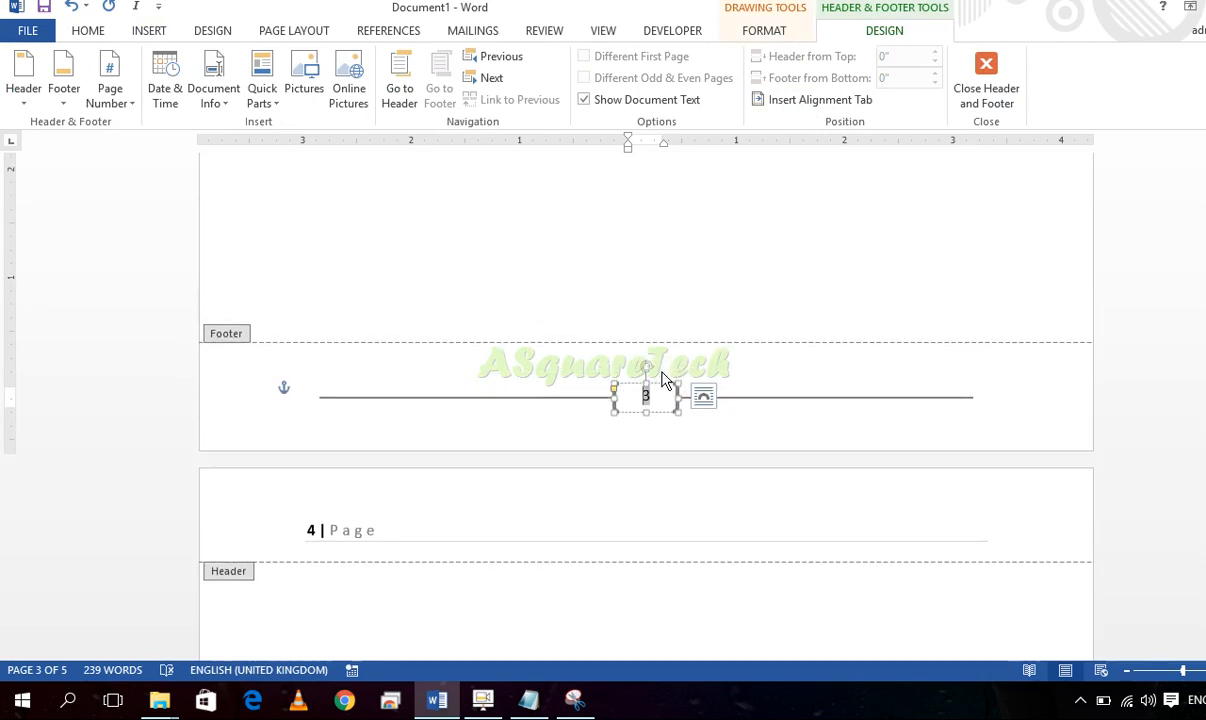
pyautogui.doubleClick(708, 272)
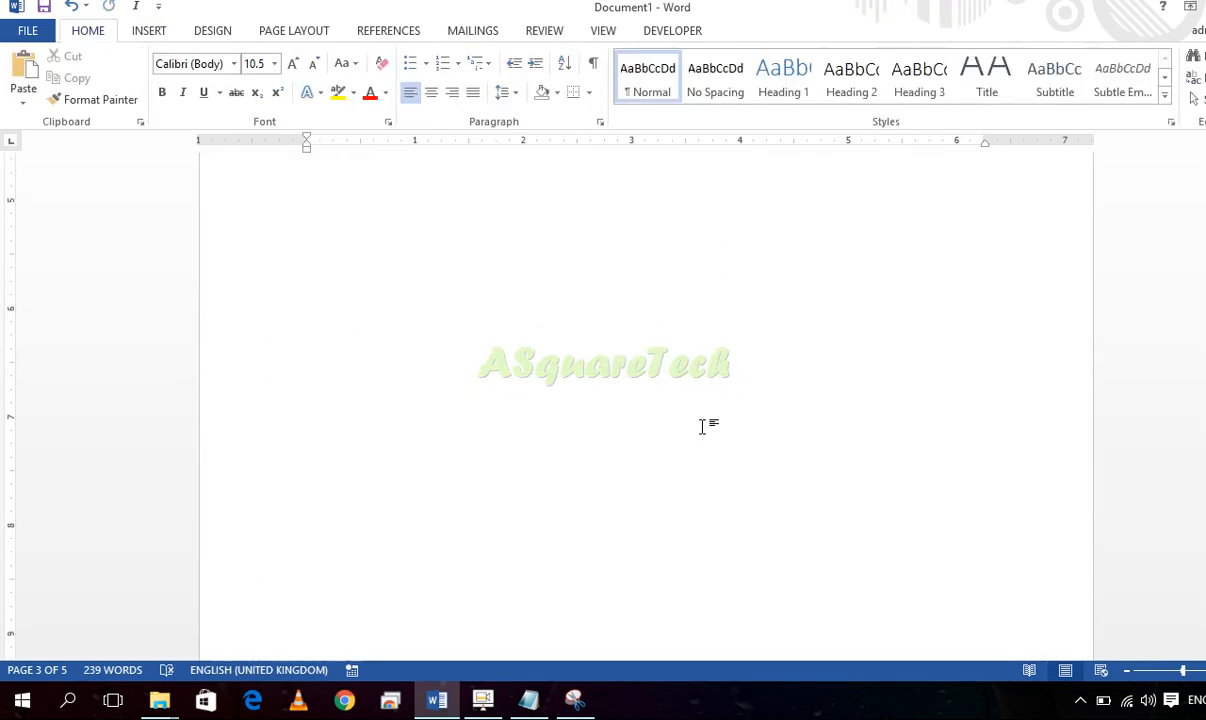
pyautogui.scroll(-10, 703, 425)
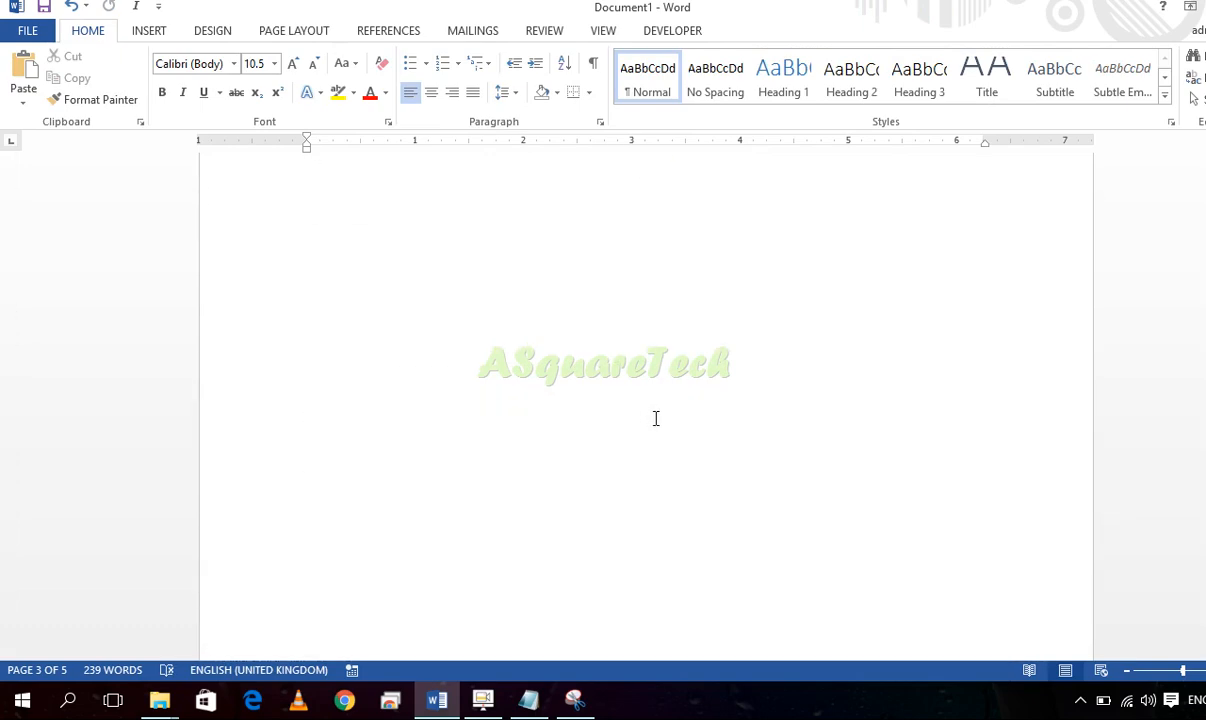
pyautogui.scroll(-3, 660, 420)
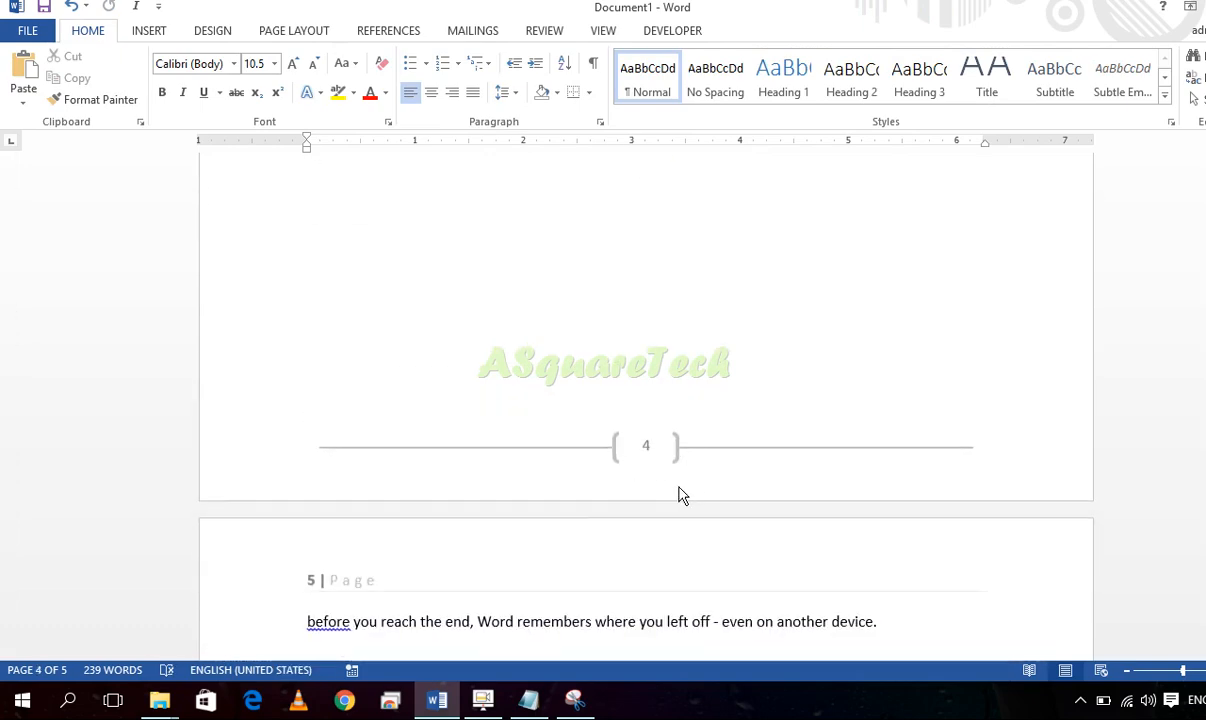
pyautogui.scroll(3, 676, 436)
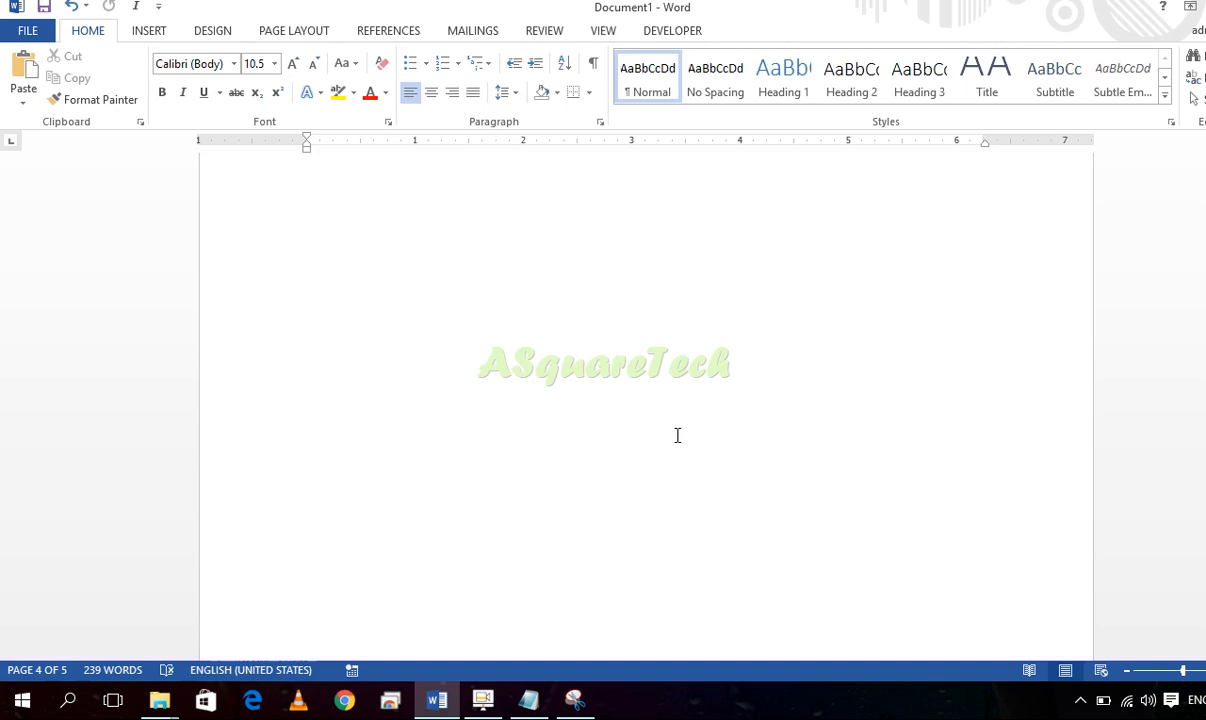
# Remove the page numbers from the document and check the pages back to the first one
pyautogui.click(150, 28)
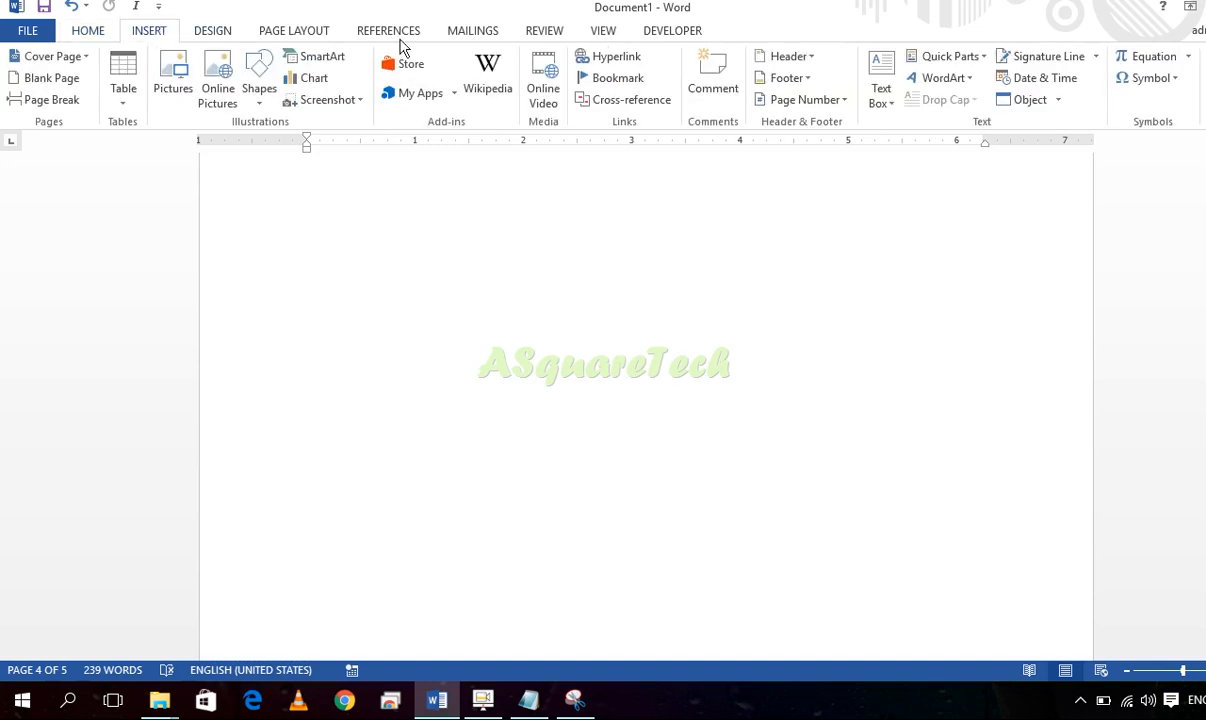
pyautogui.click(805, 100)
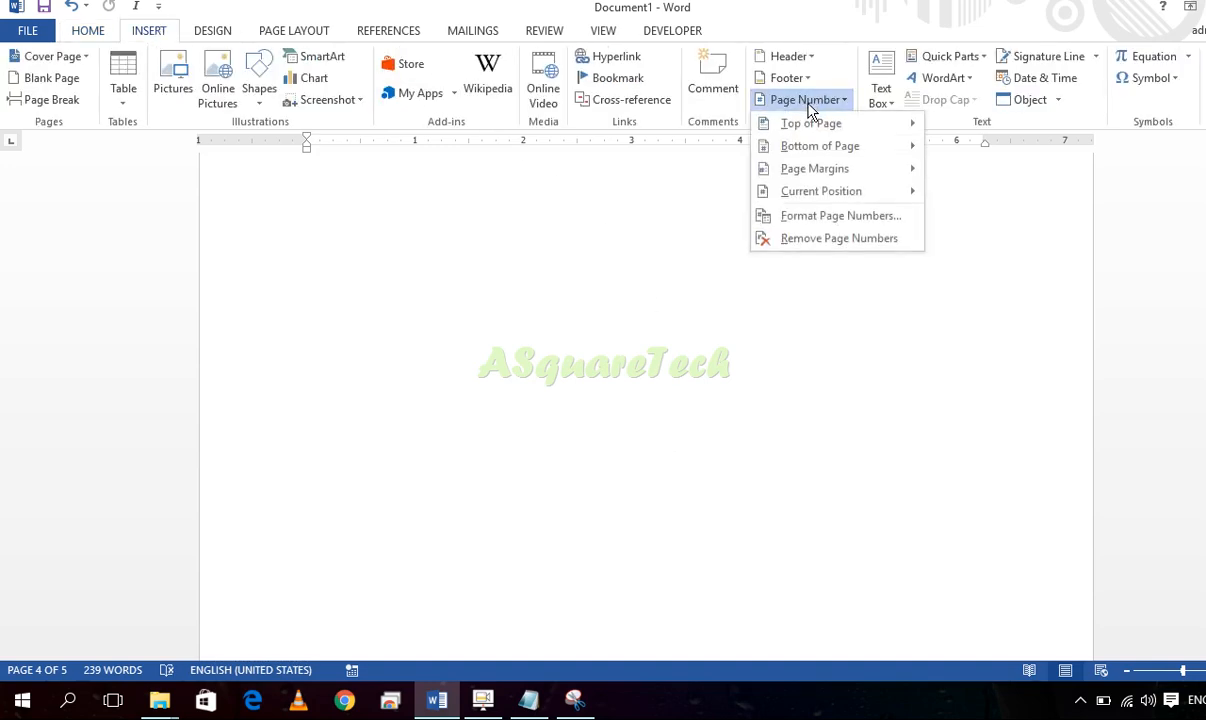
pyautogui.click(822, 240)
pyautogui.scroll(-7, 691, 439)
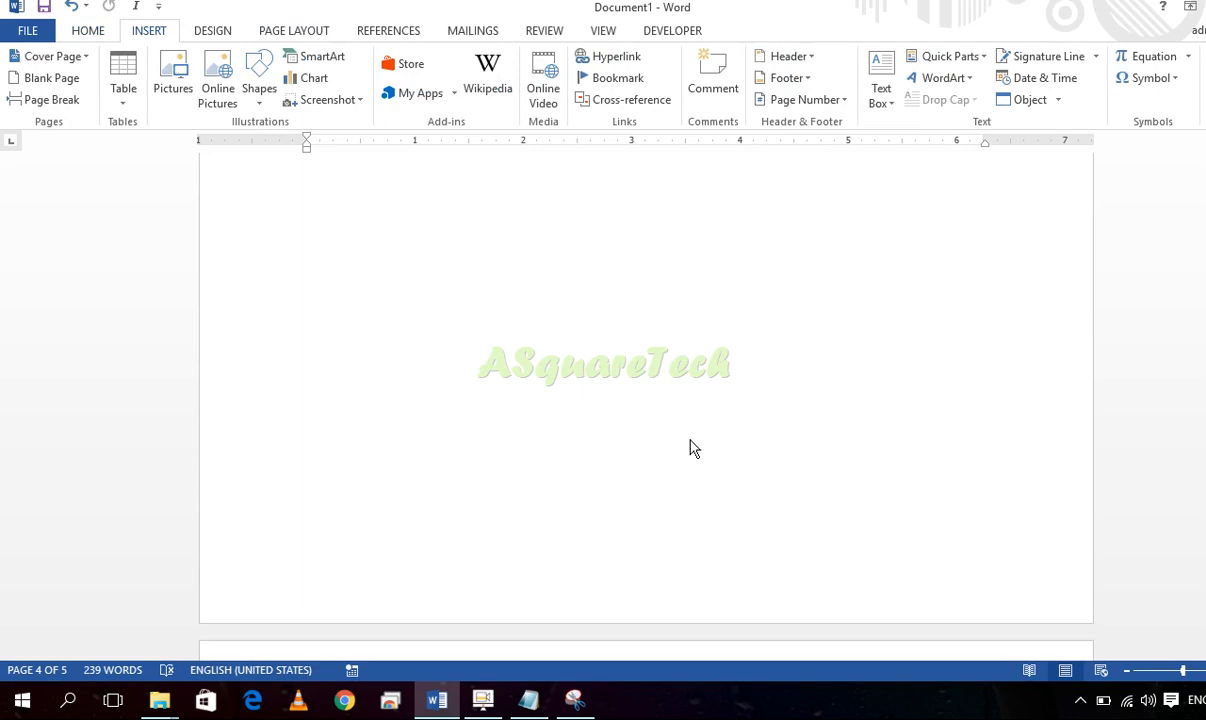
pyautogui.scroll(6, 700, 380)
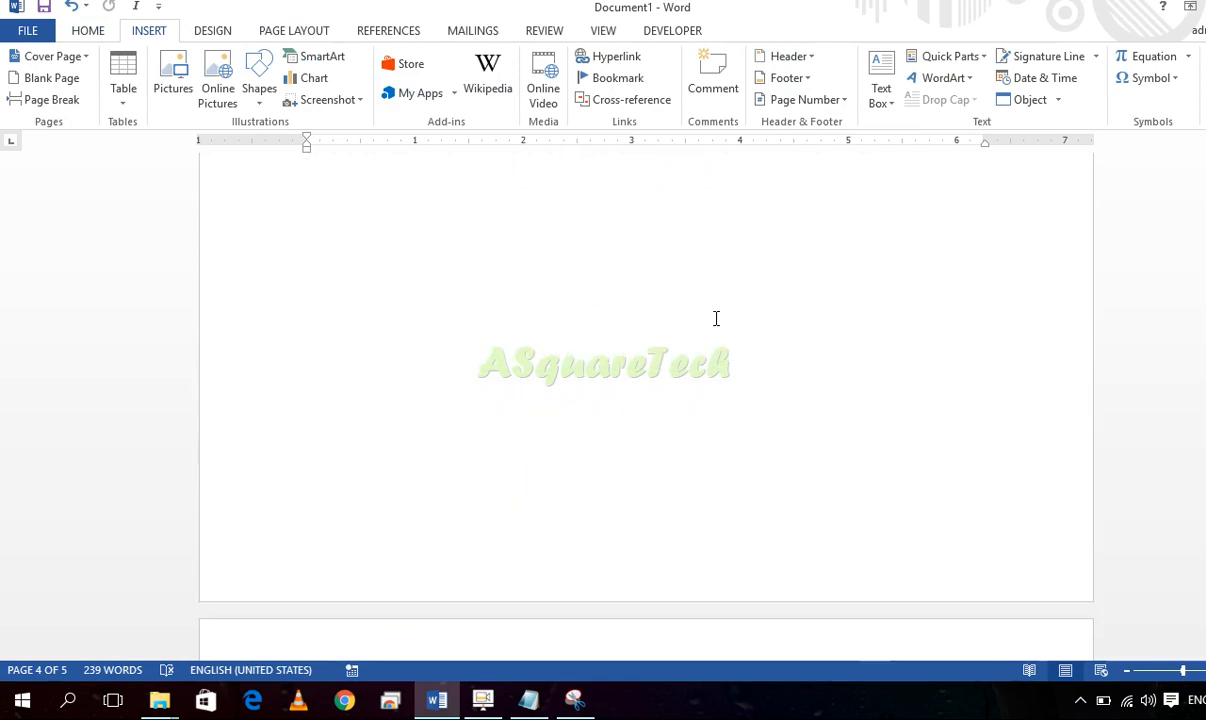
pyautogui.scroll(-3, 716, 322)
pyautogui.scroll(3, 716, 318)
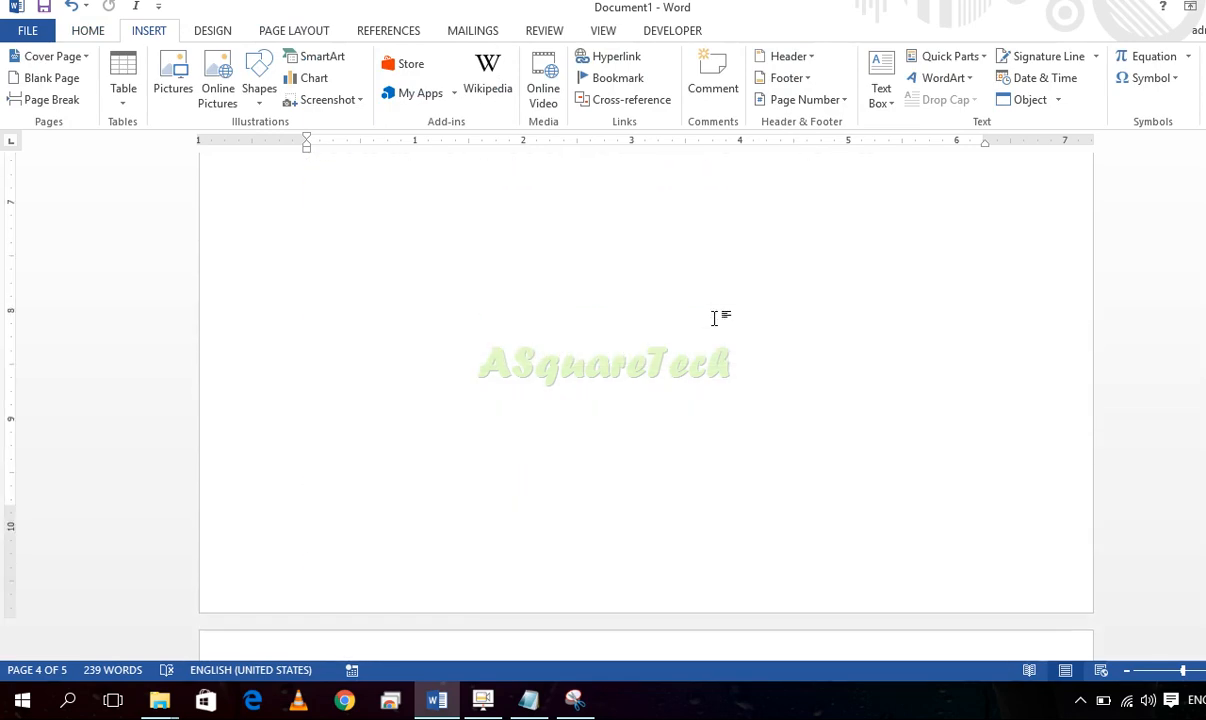
pyautogui.scroll(-2, 700, 330)
pyautogui.scroll(2, 680, 345)
pyautogui.scroll(2, 688, 346)
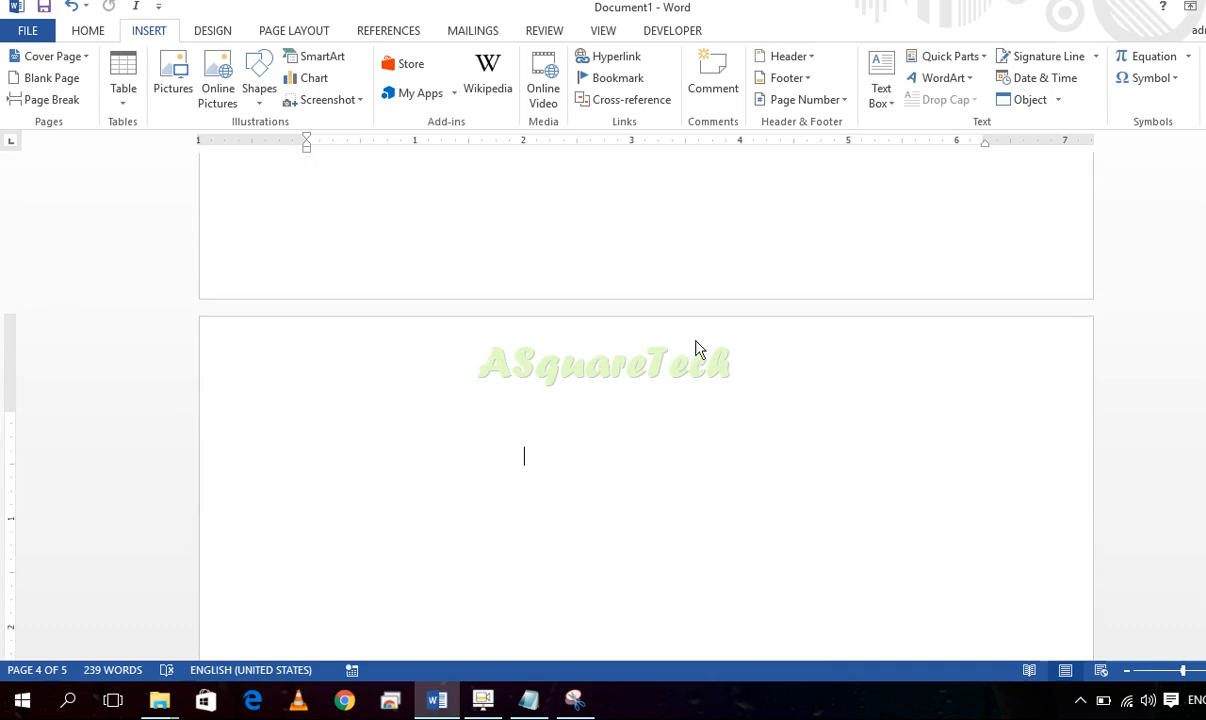
pyautogui.scroll(15, 195, 289)
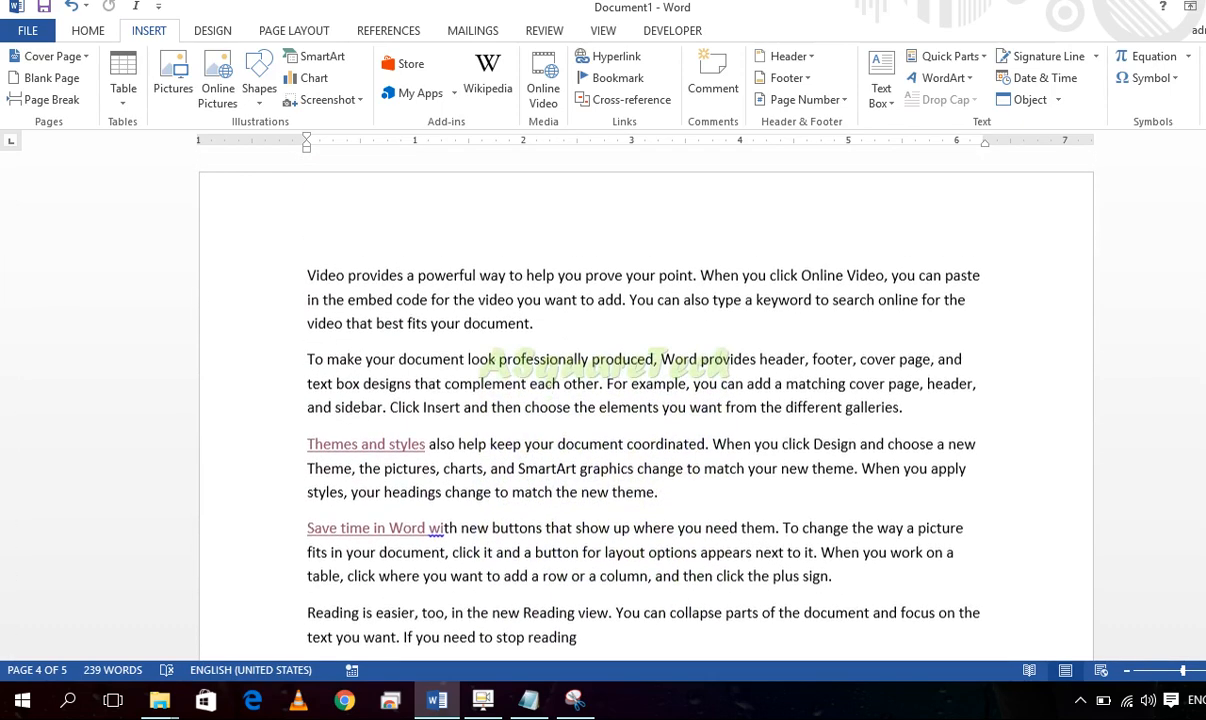
# Insert the "Vertical, Right" page number in the page margins
pyautogui.click(805, 99)
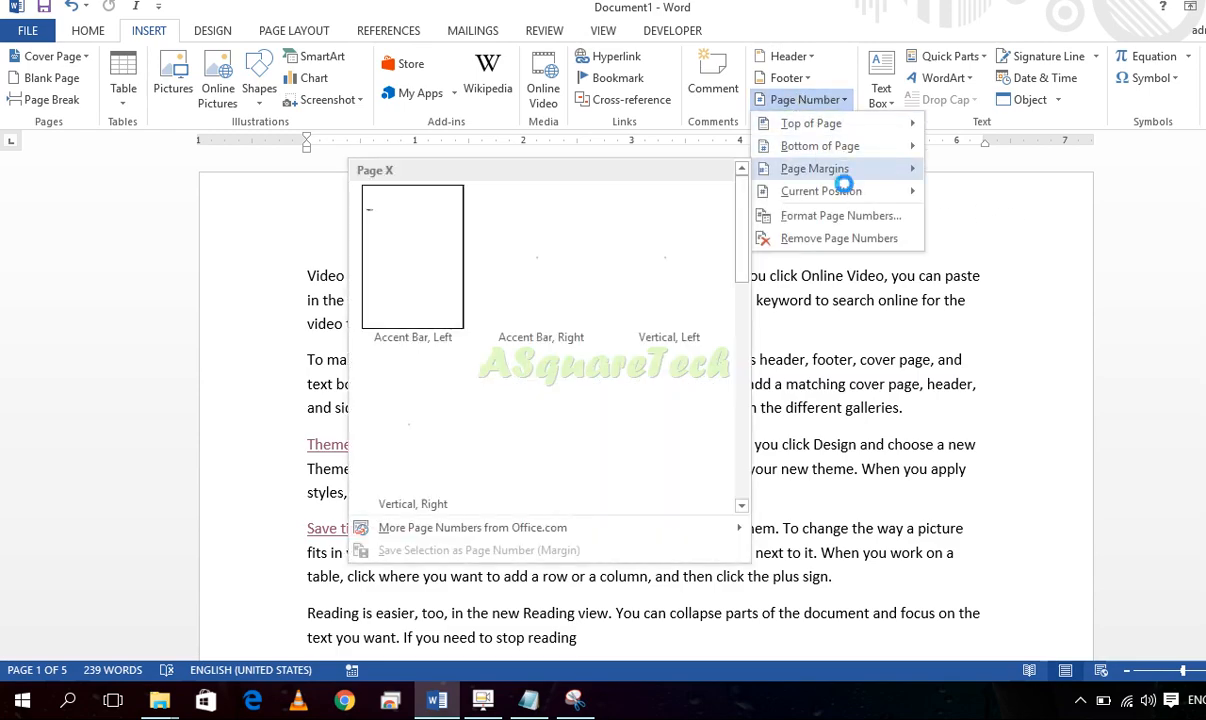
pyautogui.moveTo(841, 184)
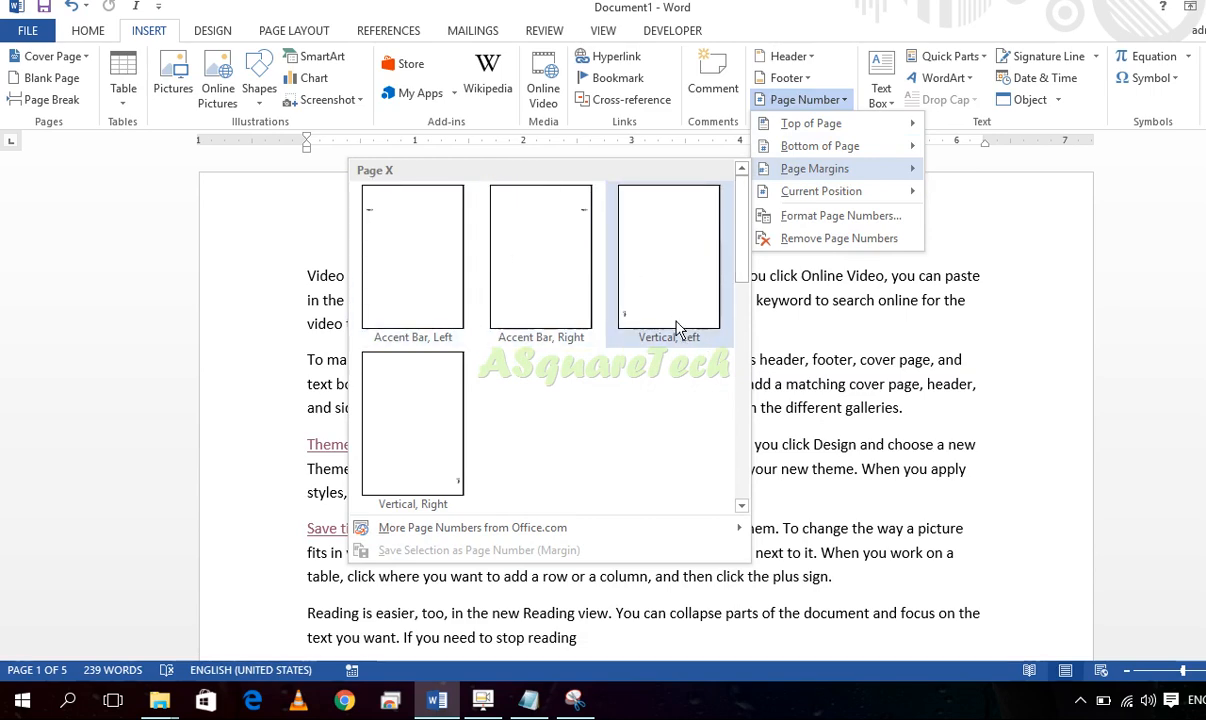
pyautogui.click(437, 414)
pyautogui.scroll(5, 994, 310)
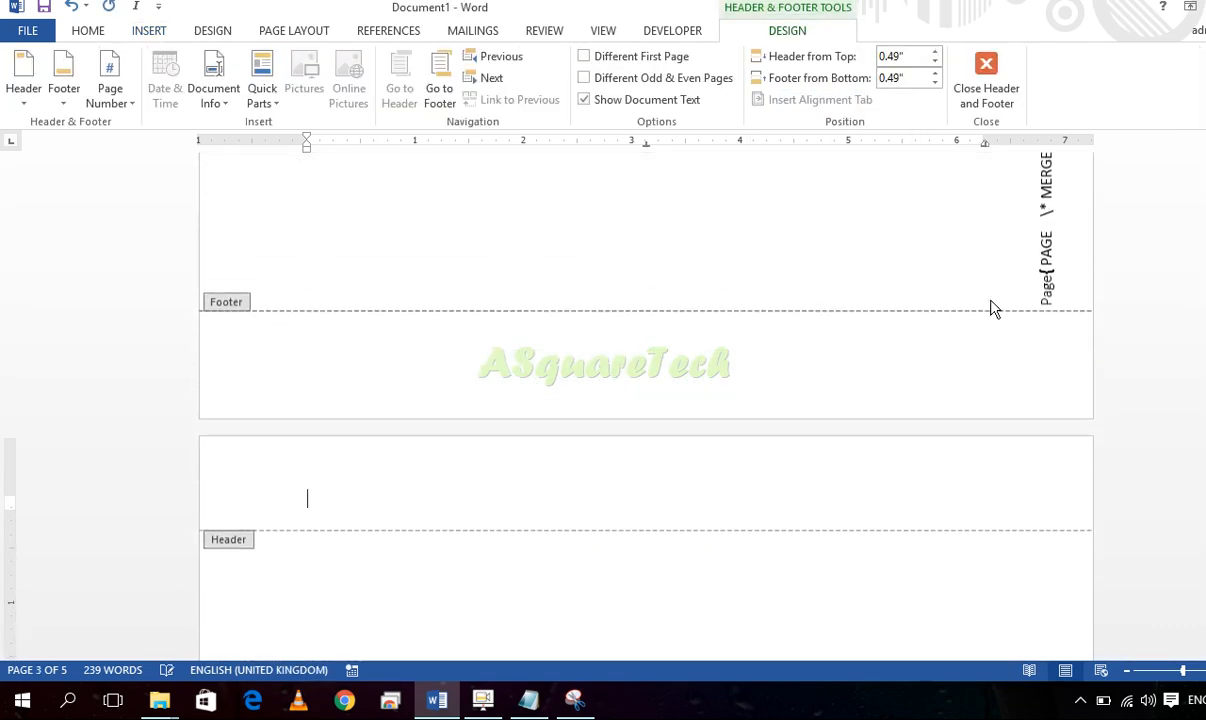
# Show the margin's page number instead of its field code, and undo the line break added before the number
pyautogui.click(1043, 237)
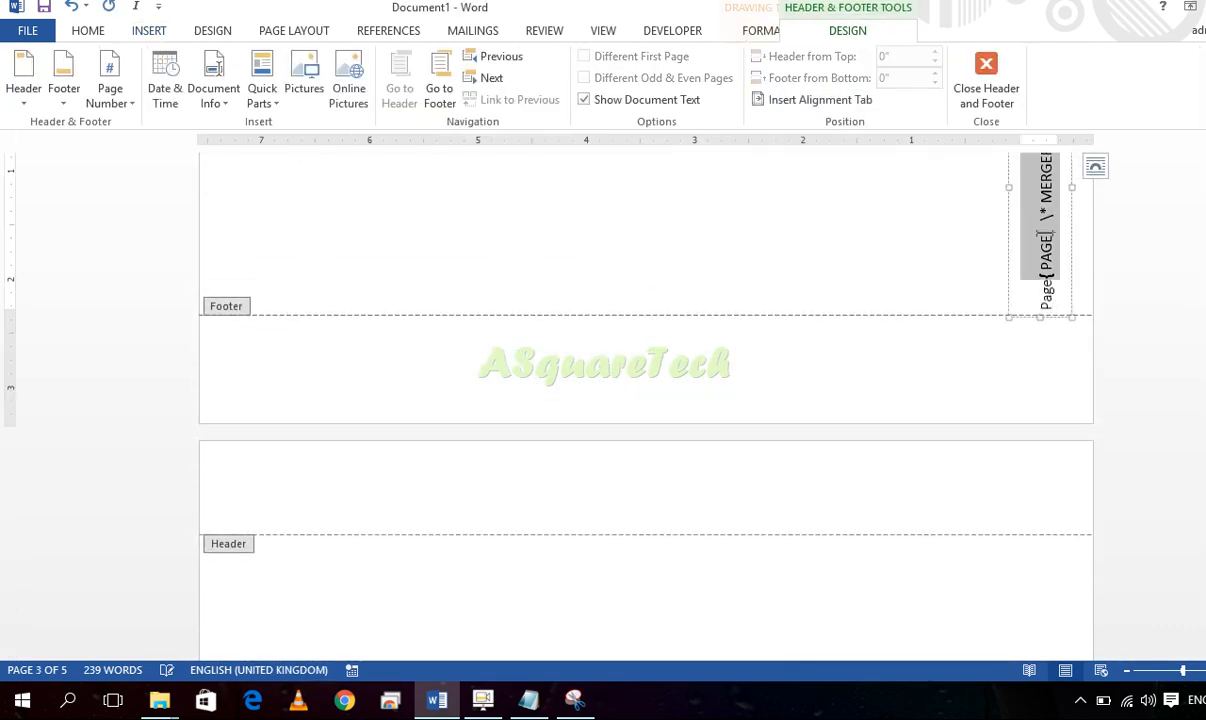
pyautogui.scroll(-1, 1050, 232)
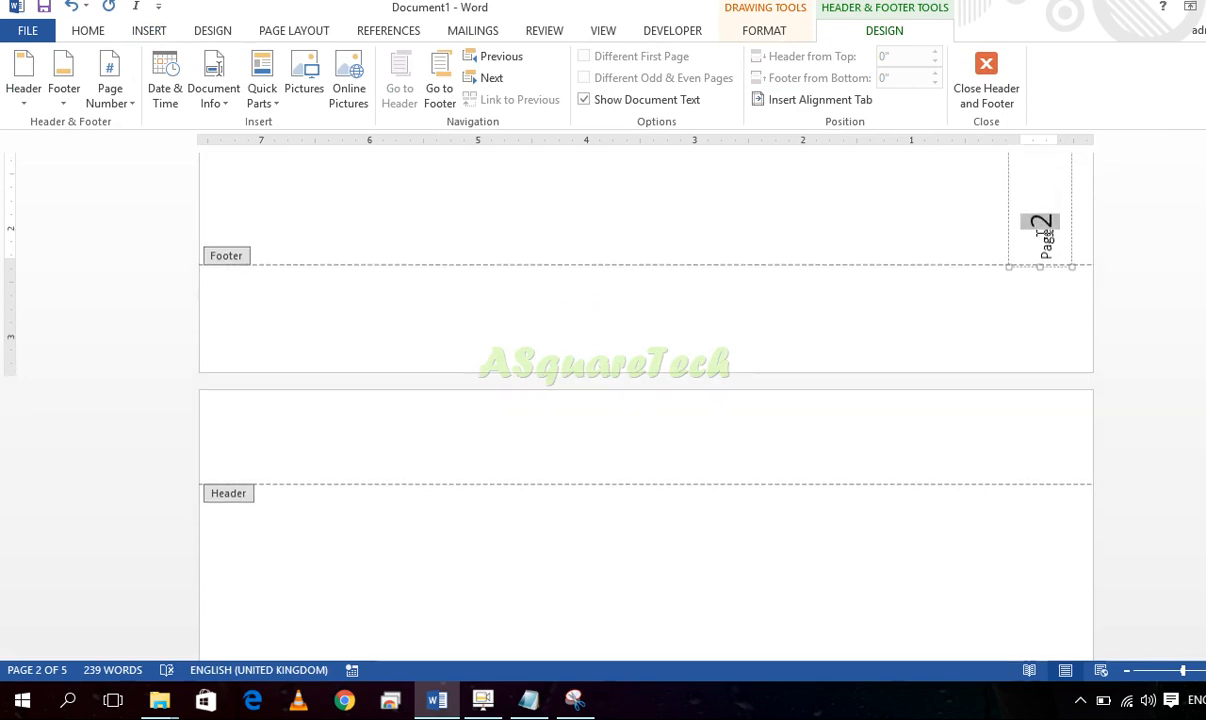
pyautogui.press('Return')
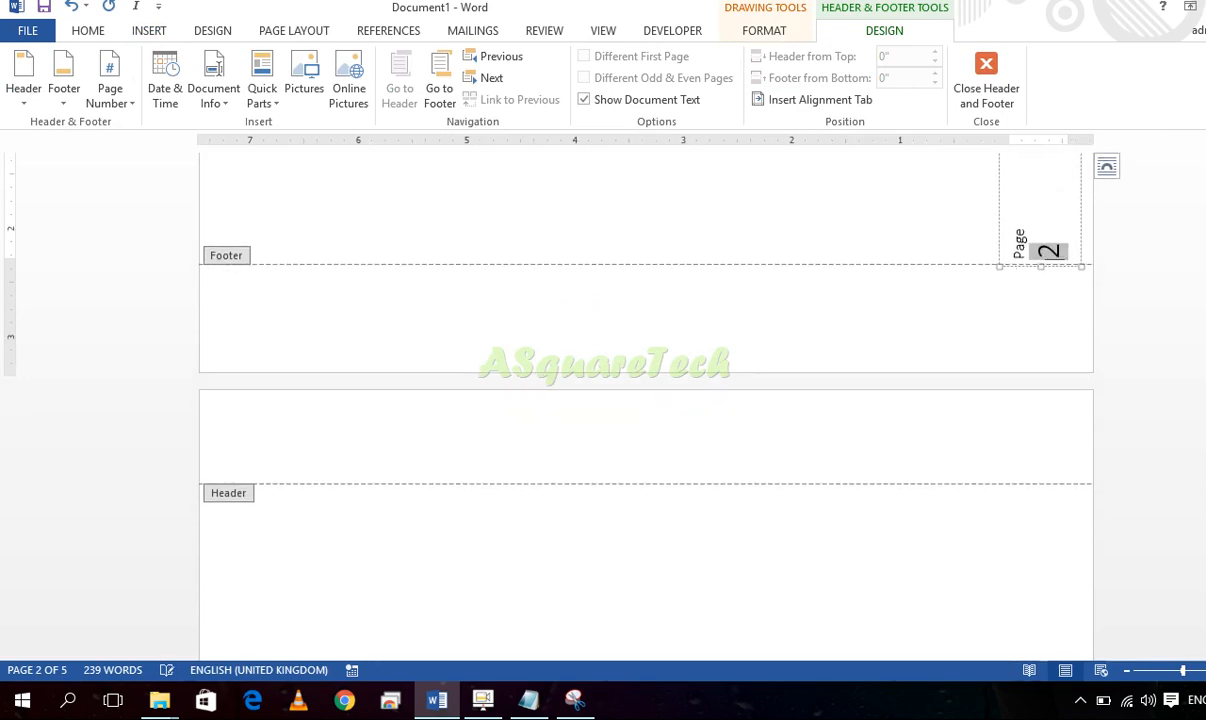
pyautogui.hotkey('ctrl', 'z')
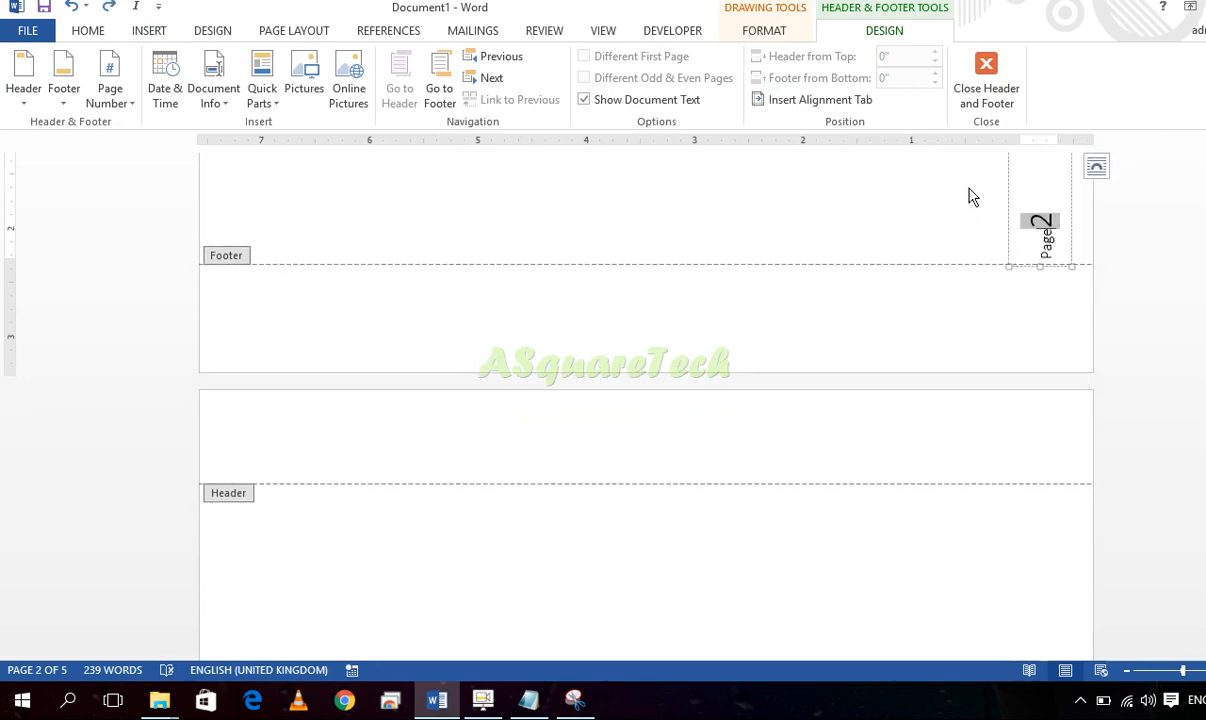
# Check the vertical margin numbering on the following pages and return to the document body
pyautogui.click(877, 175)
pyautogui.scroll(-8, 847, 325)
pyautogui.scroll(-10, 843, 318)
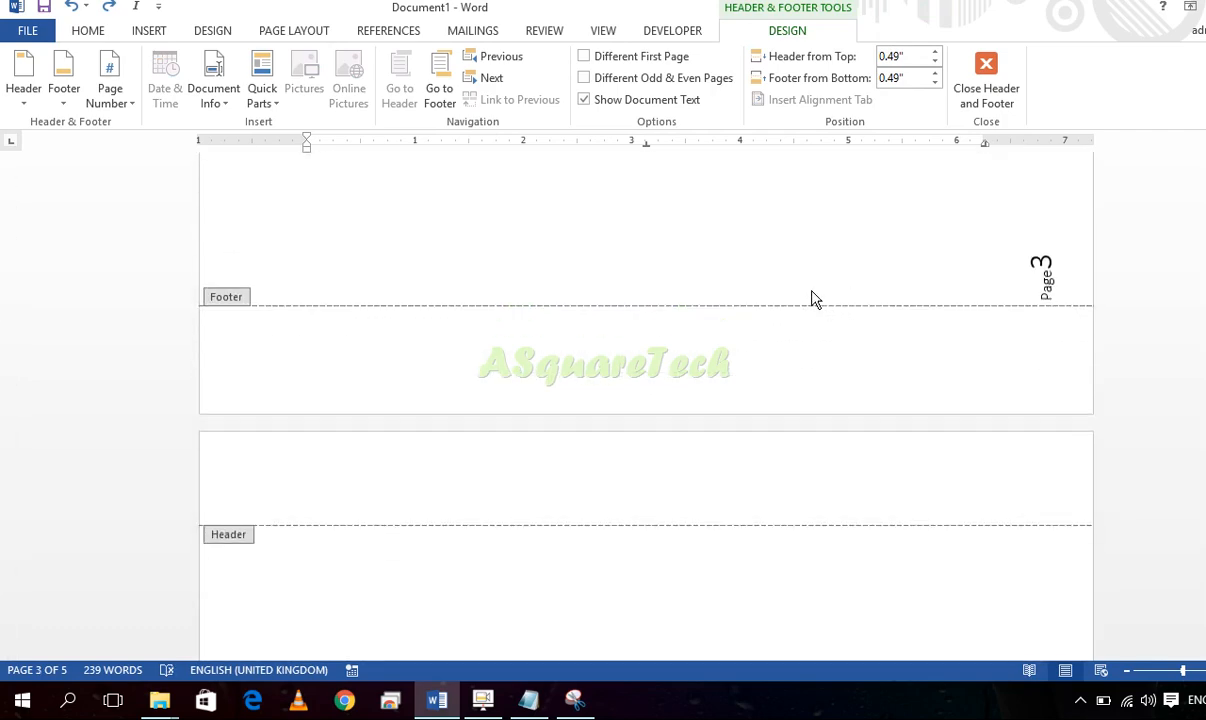
pyautogui.scroll(4, 810, 300)
pyautogui.doubleClick(708, 265)
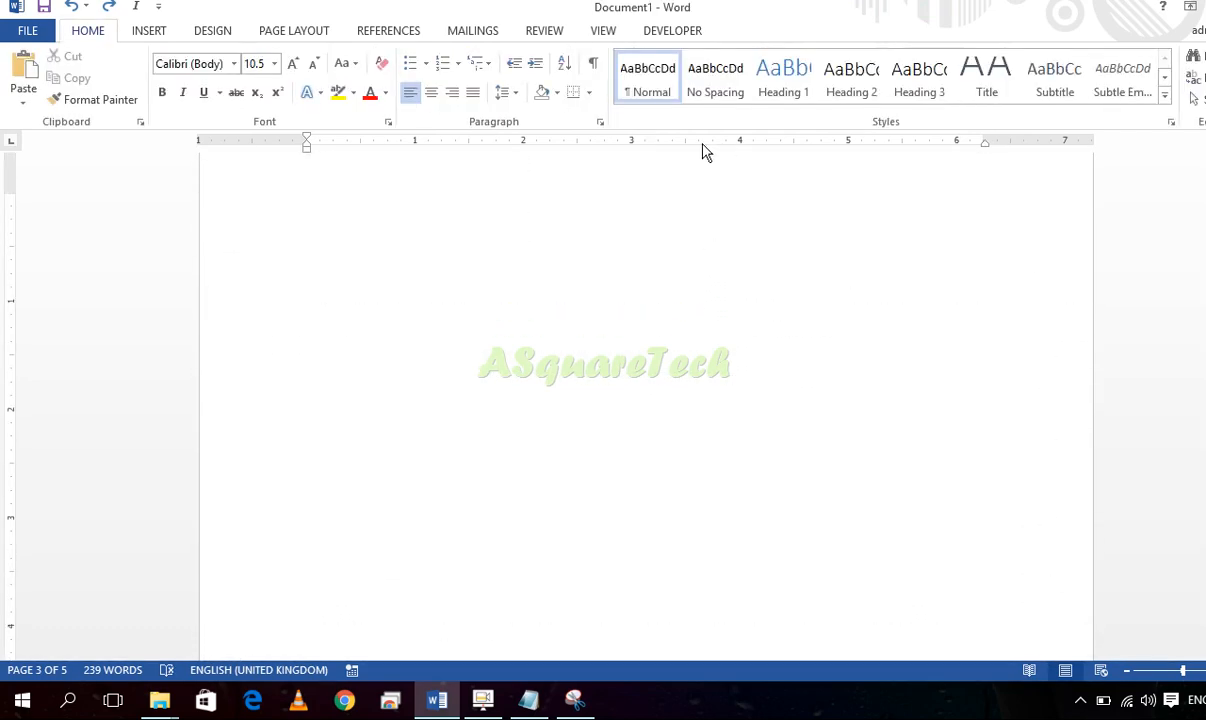
# Insert the Accent Bar 2 page number at the current position, after "If you need to stop reading" in the last paragraph
pyautogui.scroll(6, 425, 269)
pyautogui.click(520, 261)
pyautogui.moveTo(1205, 330); pyautogui.dragTo(1205, 293)
pyautogui.click(668, 258)
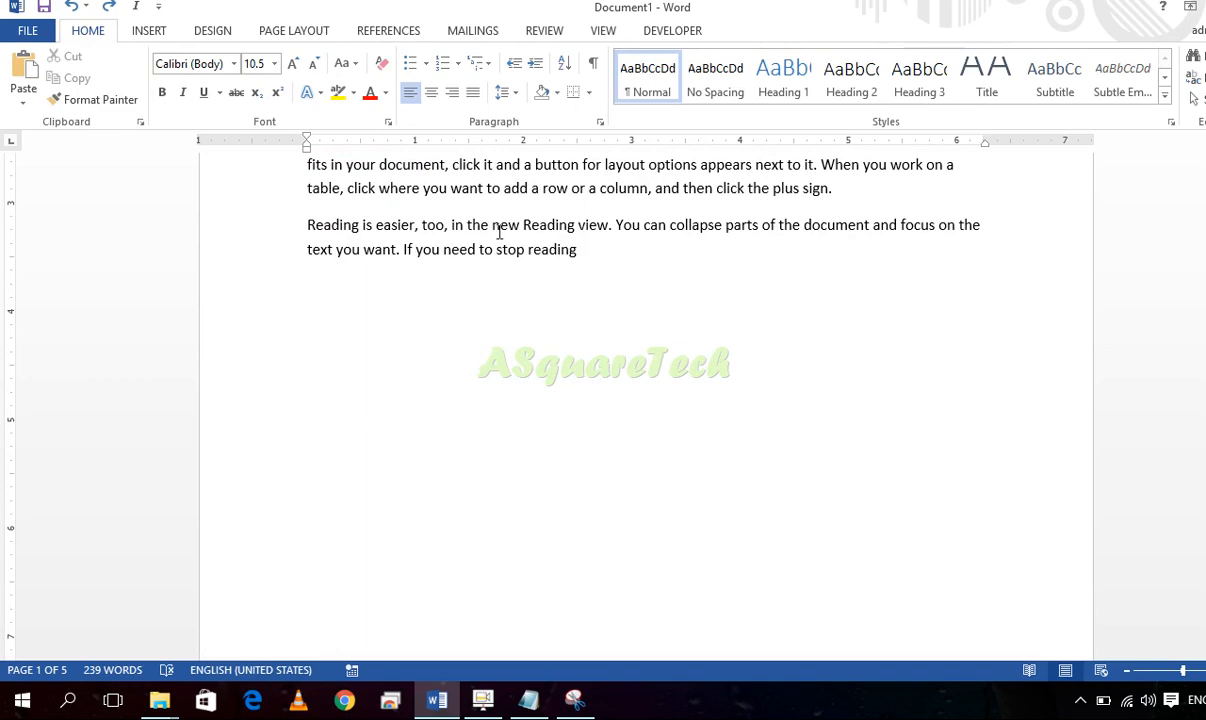
pyautogui.click(155, 31)
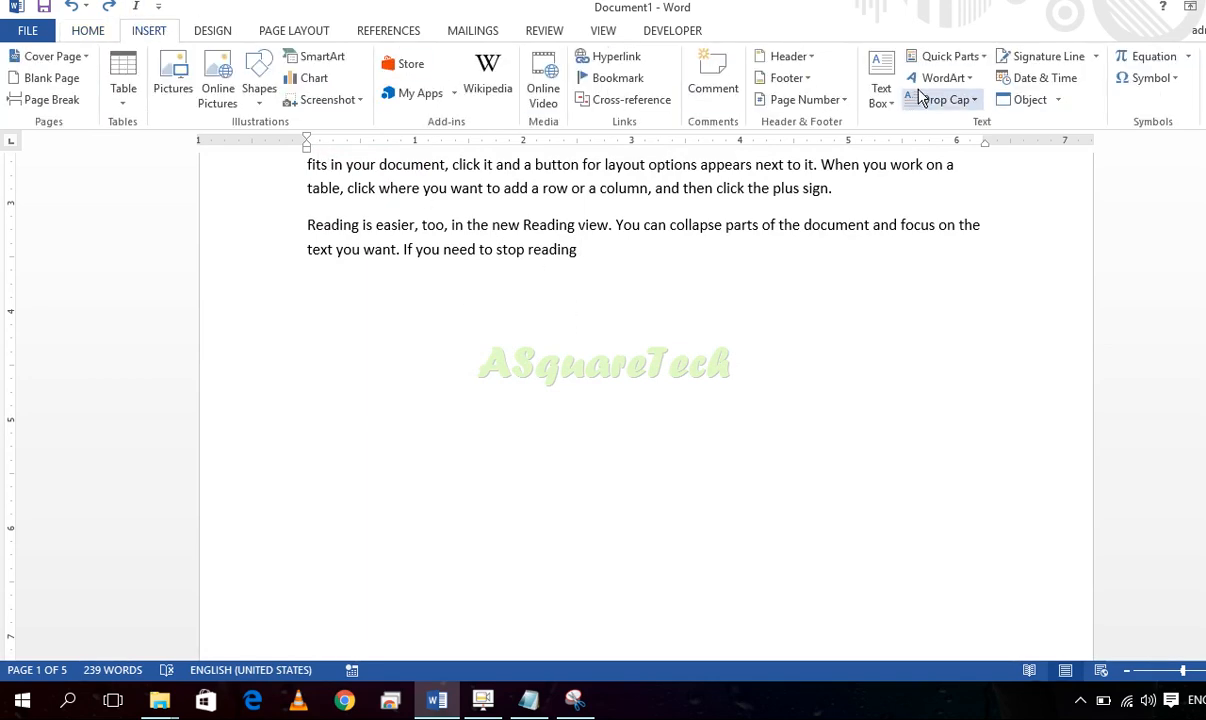
pyautogui.click(821, 104)
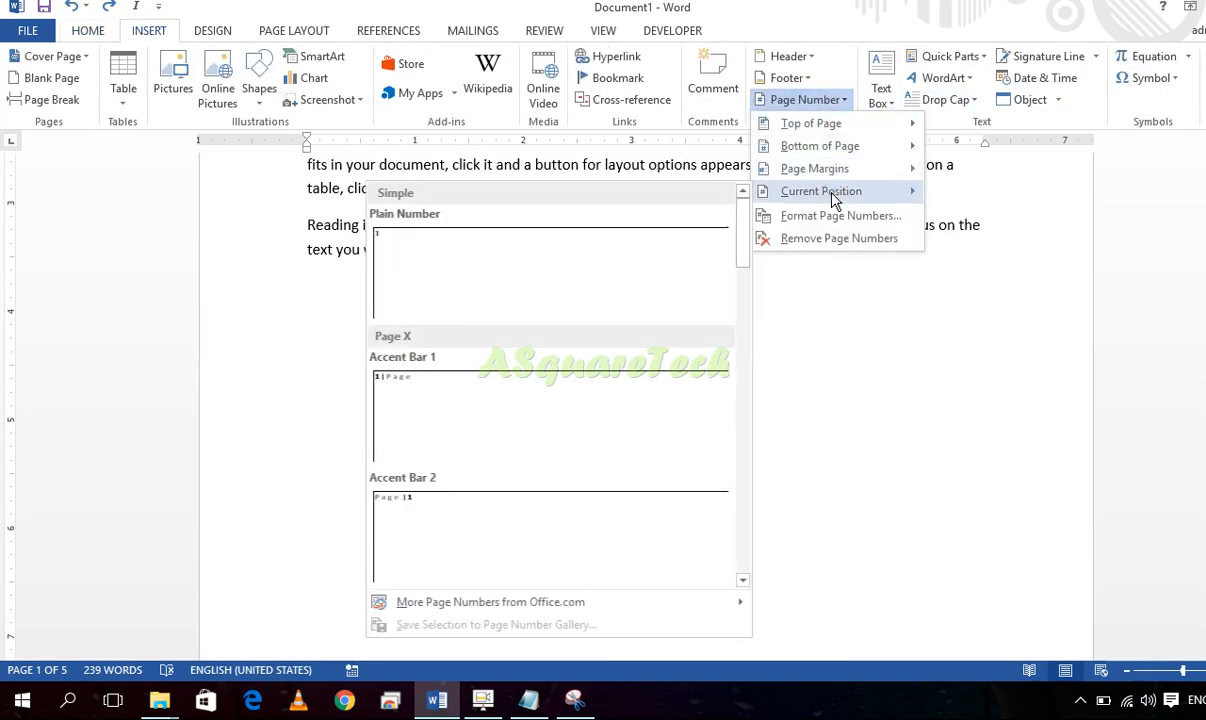
pyautogui.moveTo(745, 250); pyautogui.dragTo(746, 280)
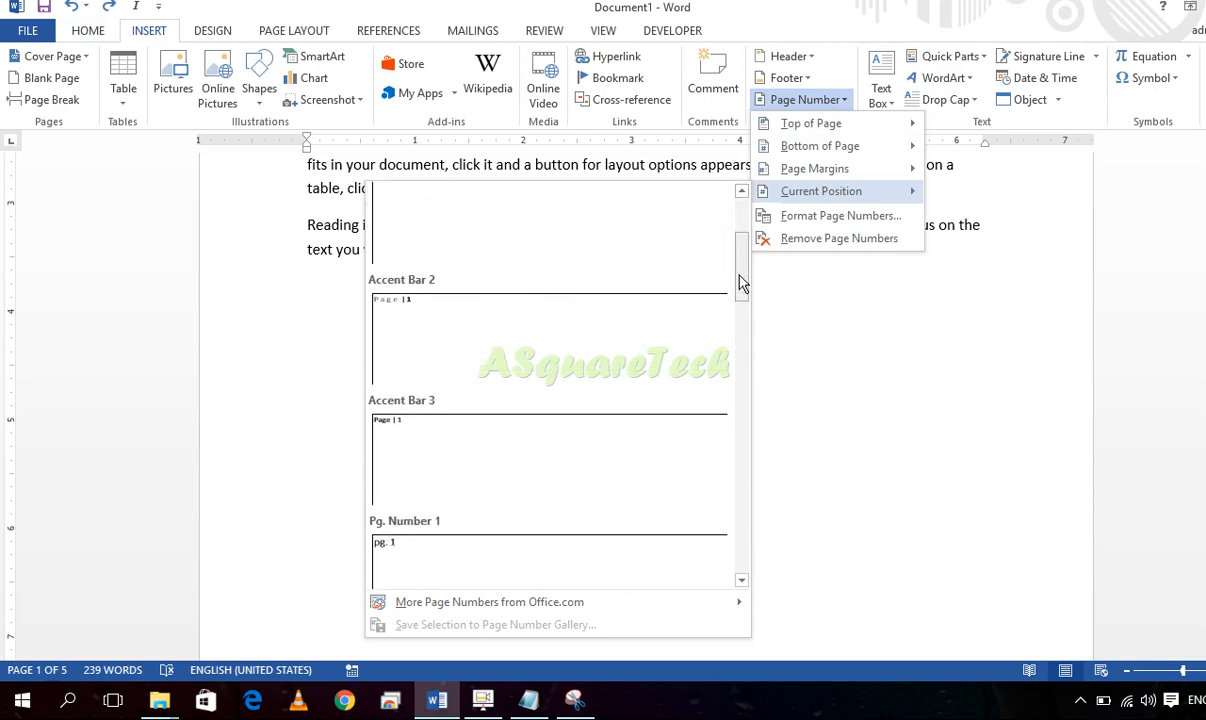
pyautogui.click(474, 326)
# Show the page number at the end of the last paragraph instead of its field code, then clear the selection
pyautogui.click(738, 250)
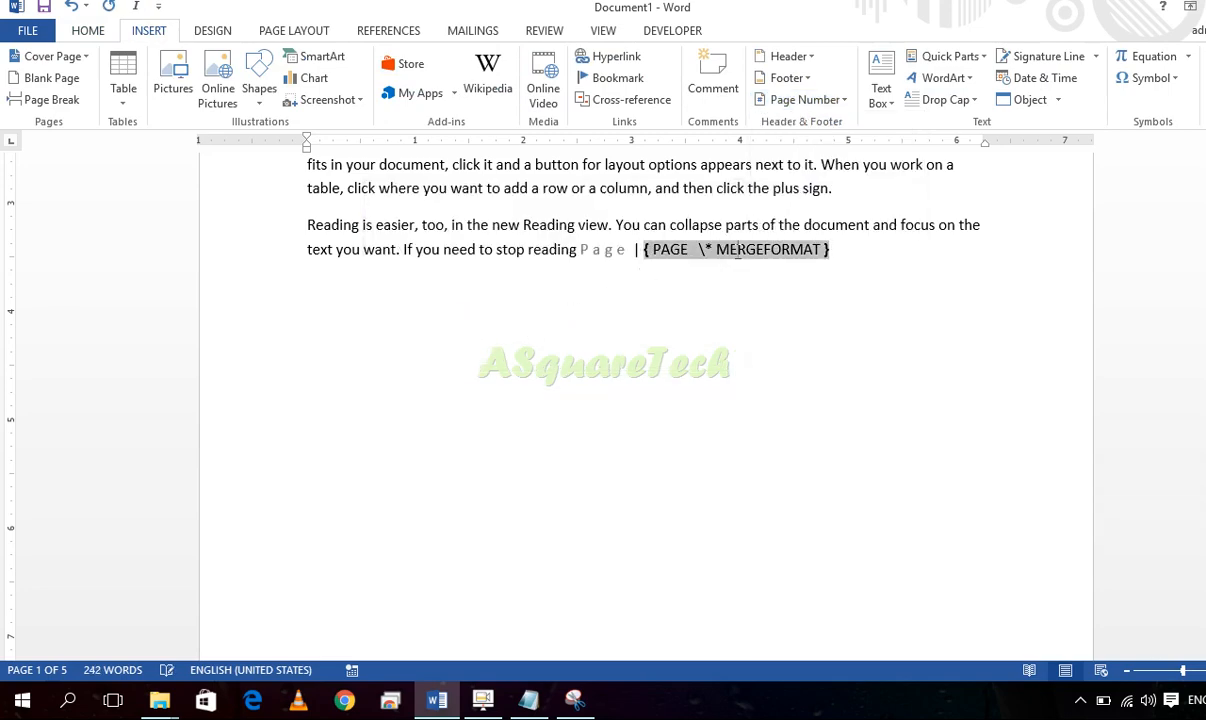
pyautogui.hotkey('shift', 'F9')
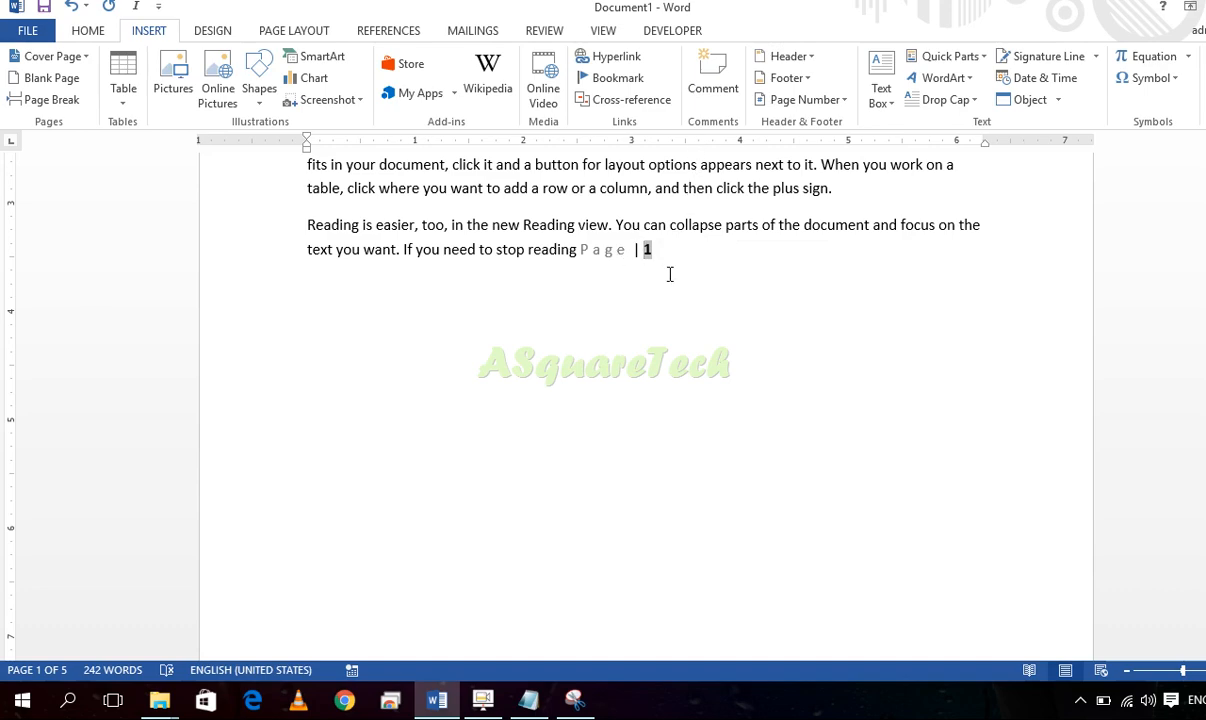
pyautogui.moveTo(668, 272); pyautogui.dragTo(587, 299)
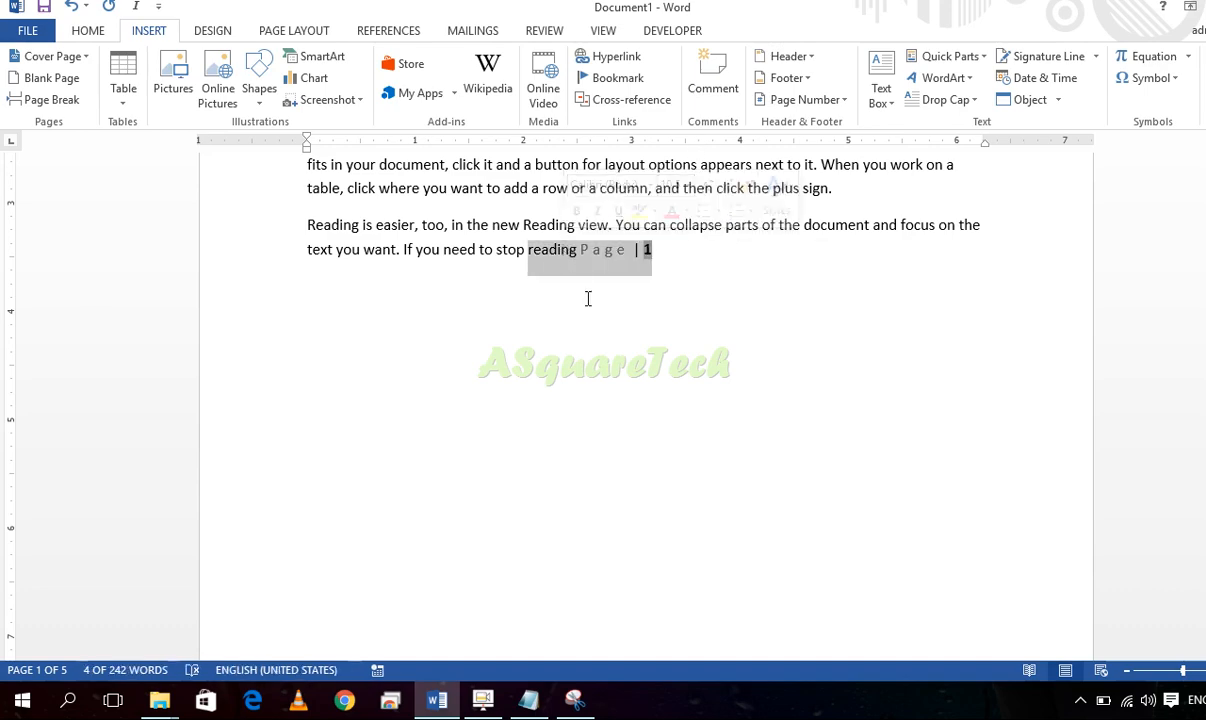
pyautogui.click(703, 344)
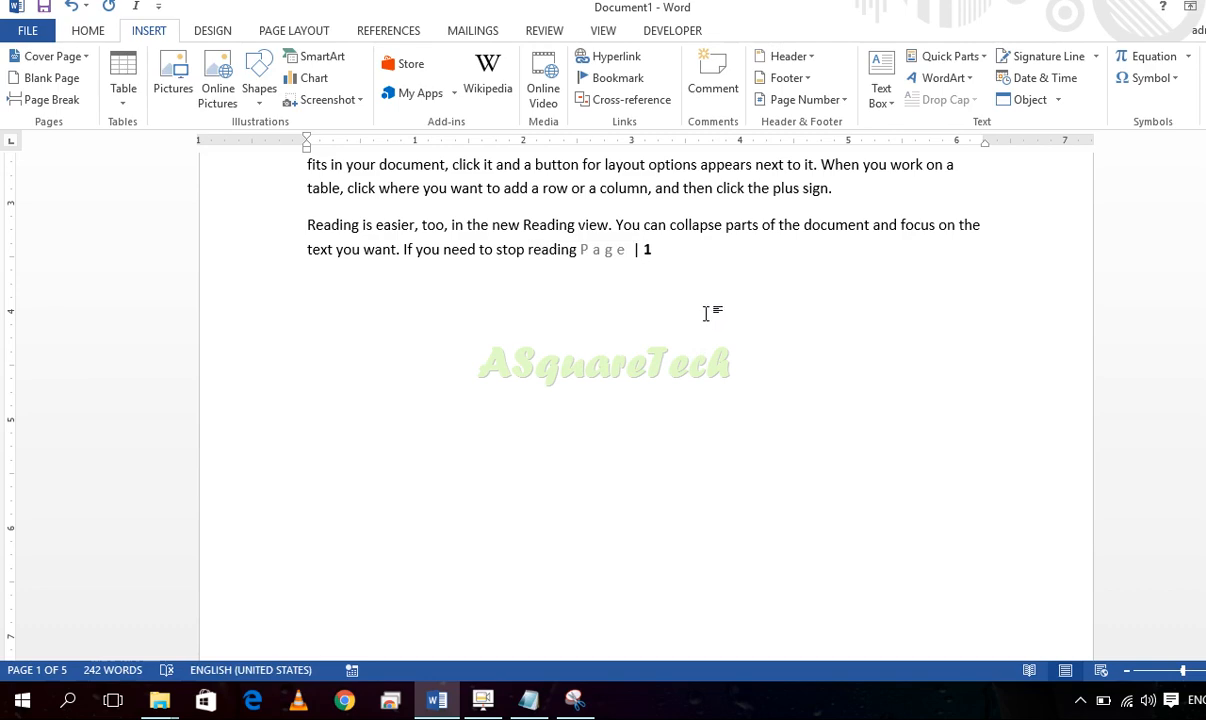
# Format the page numbers so that the numbering starts at 4
pyautogui.click(806, 99)
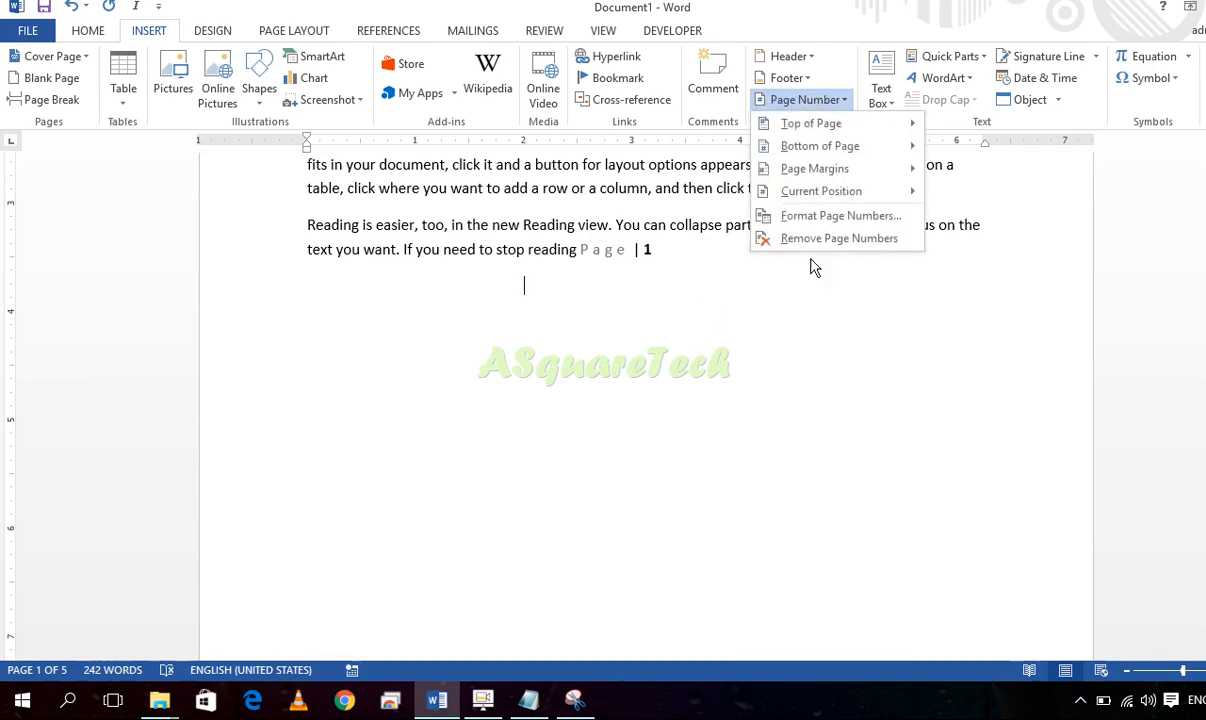
pyautogui.click(832, 216)
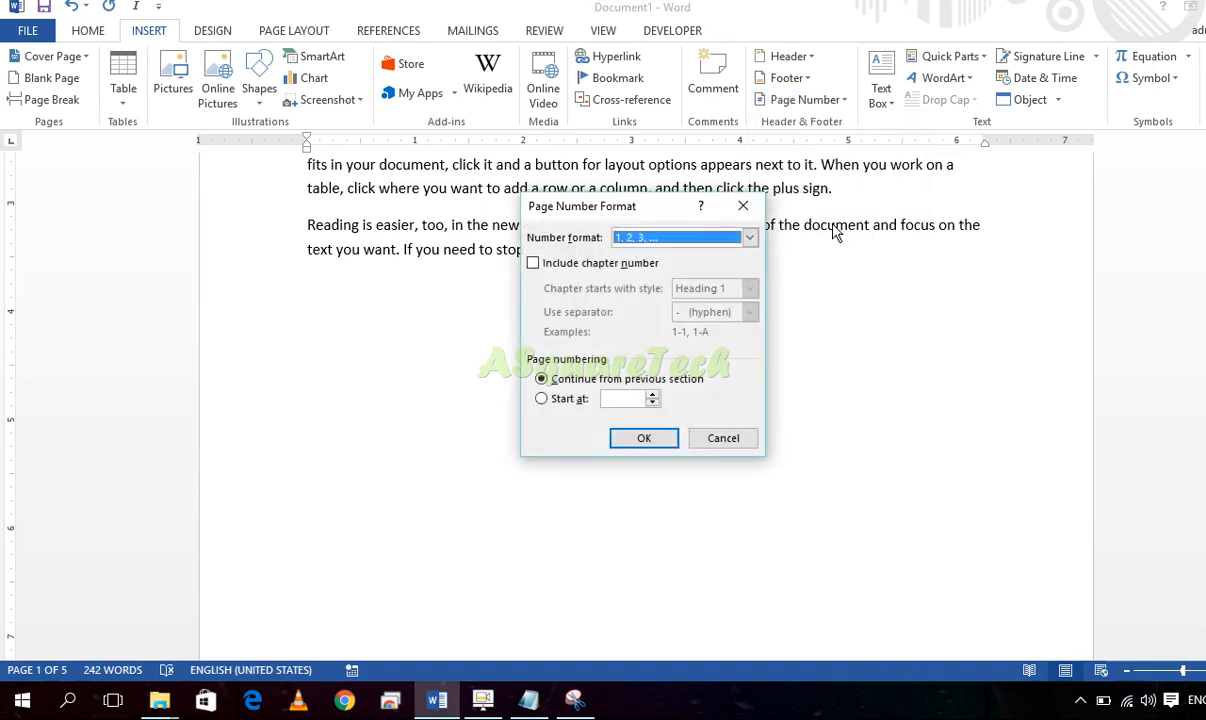
pyautogui.click(566, 404)
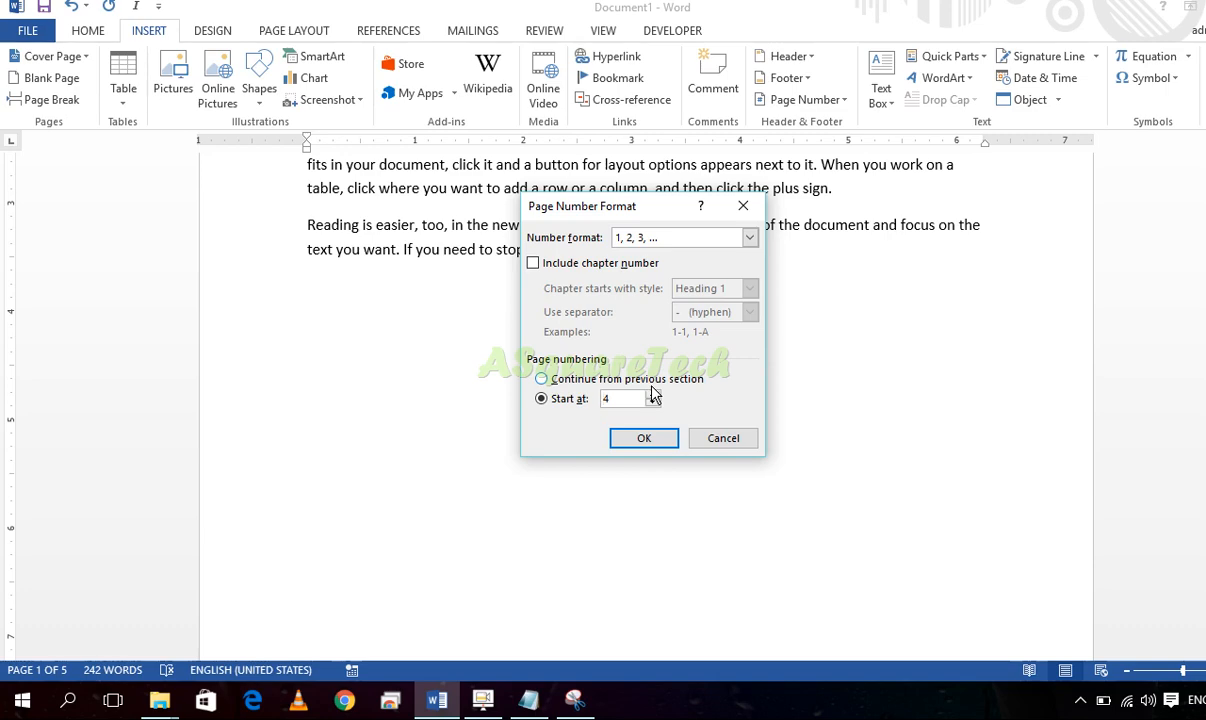
pyautogui.click(645, 442)
pyautogui.click(644, 440)
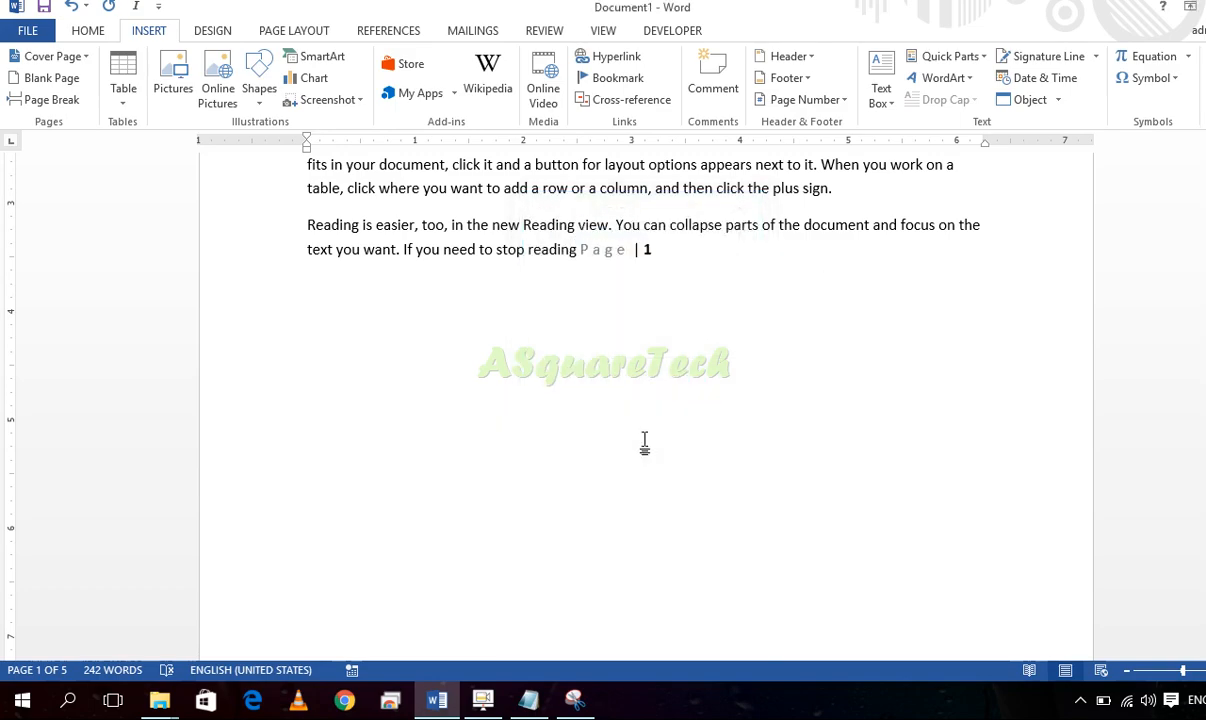
# Insert a plain, left-aligned page number at the bottom of the page
pyautogui.scroll(5, 643, 439)
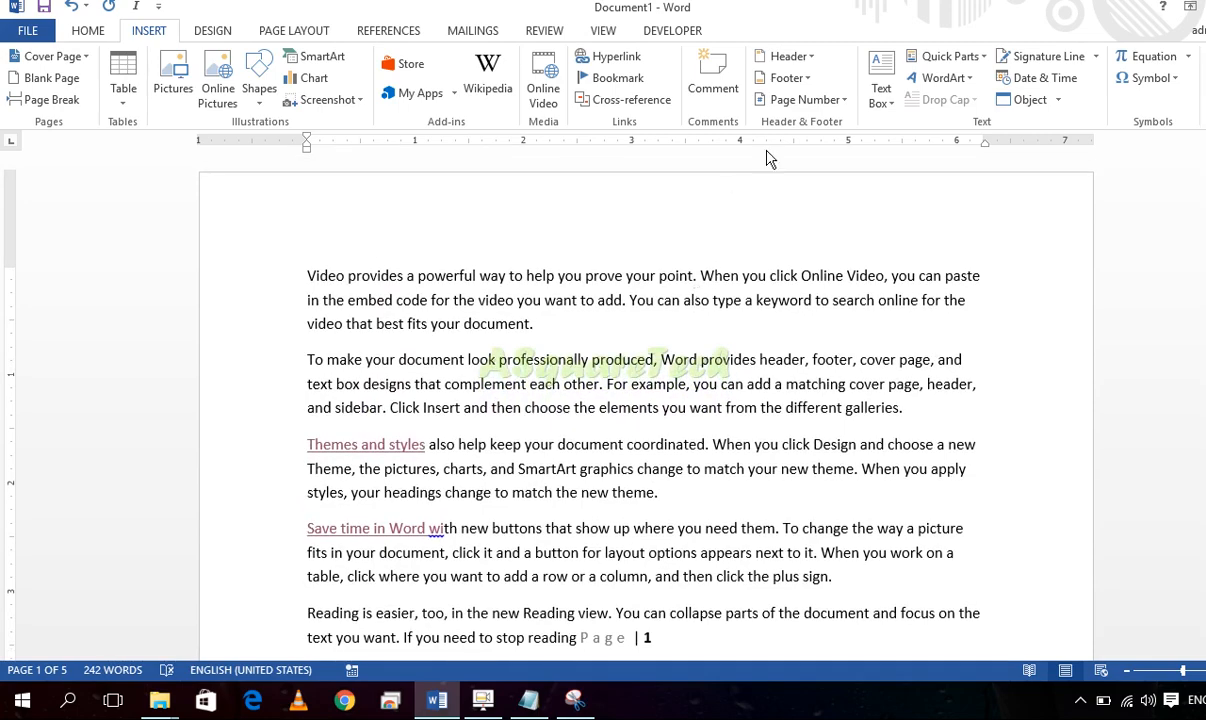
pyautogui.click(805, 99)
pyautogui.moveTo(838, 170)
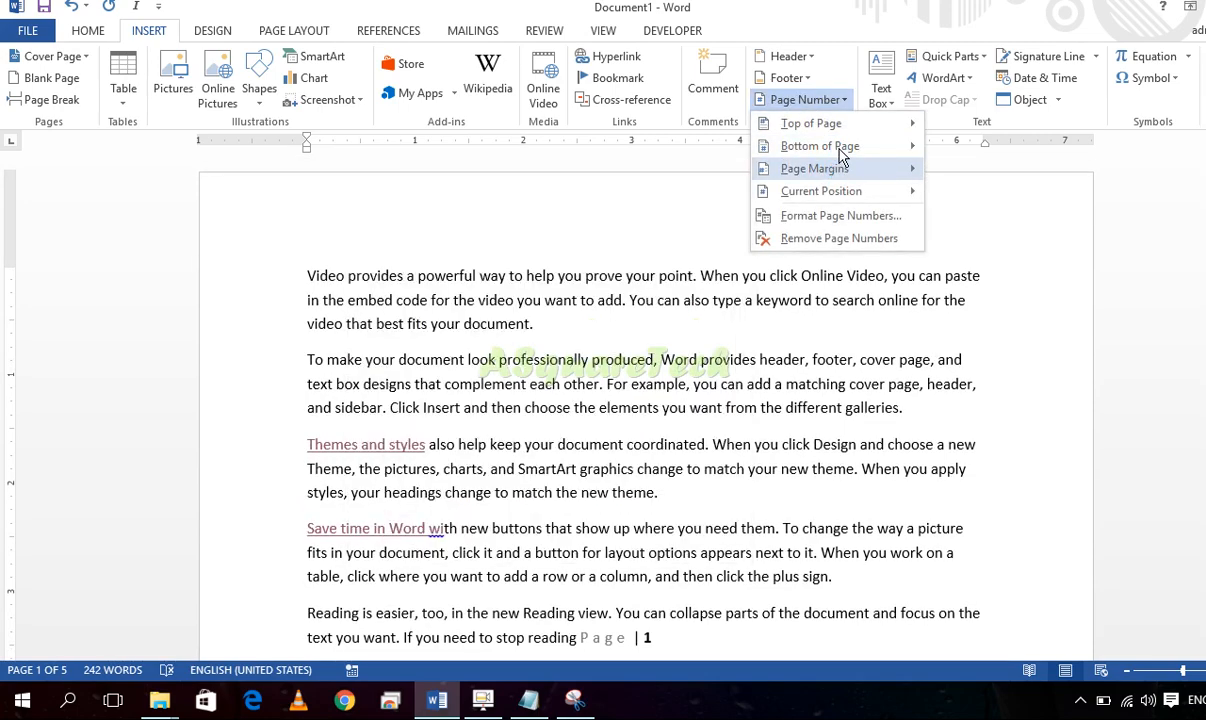
pyautogui.moveTo(805, 148)
pyautogui.click(537, 208)
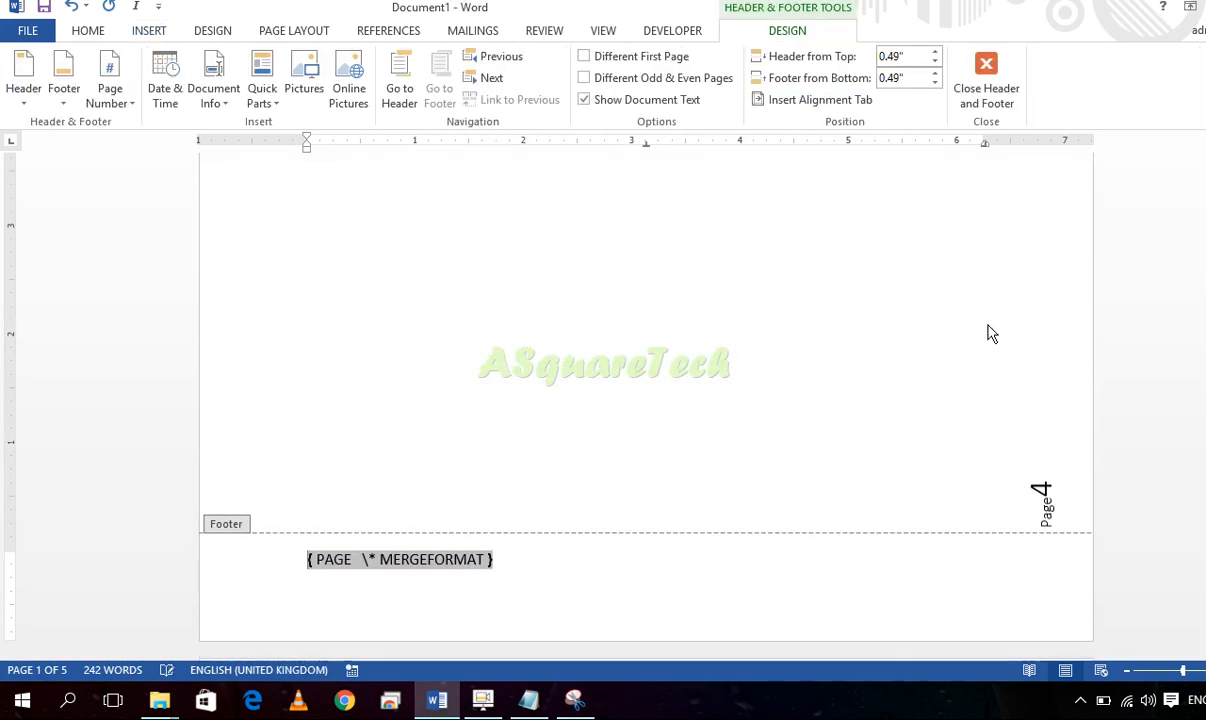
# Show the footer's page number instead of its field code, then return to the document body and check the numbering across pages
pyautogui.moveTo(1204, 240)
pyautogui.mouseDown()
pyautogui.moveTo(1204, 190)
pyautogui.moveTo(1204, 262)
pyautogui.mouseUp()
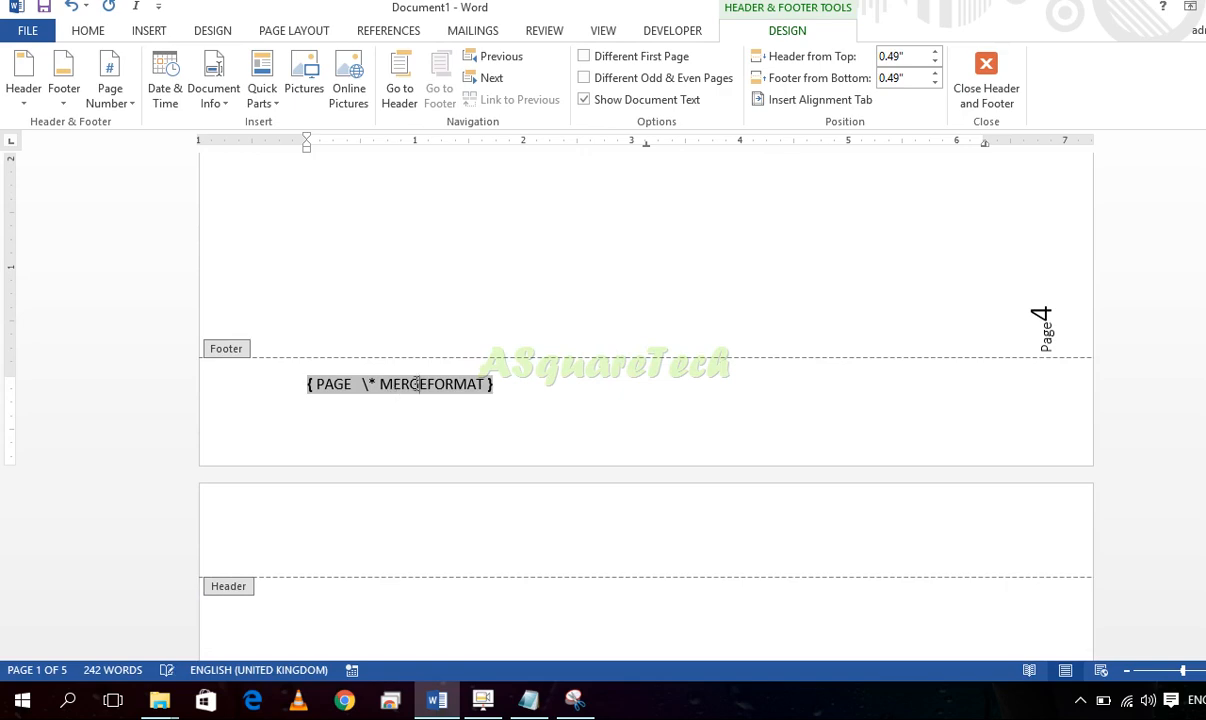
pyautogui.hotkey('shift', 'F9')
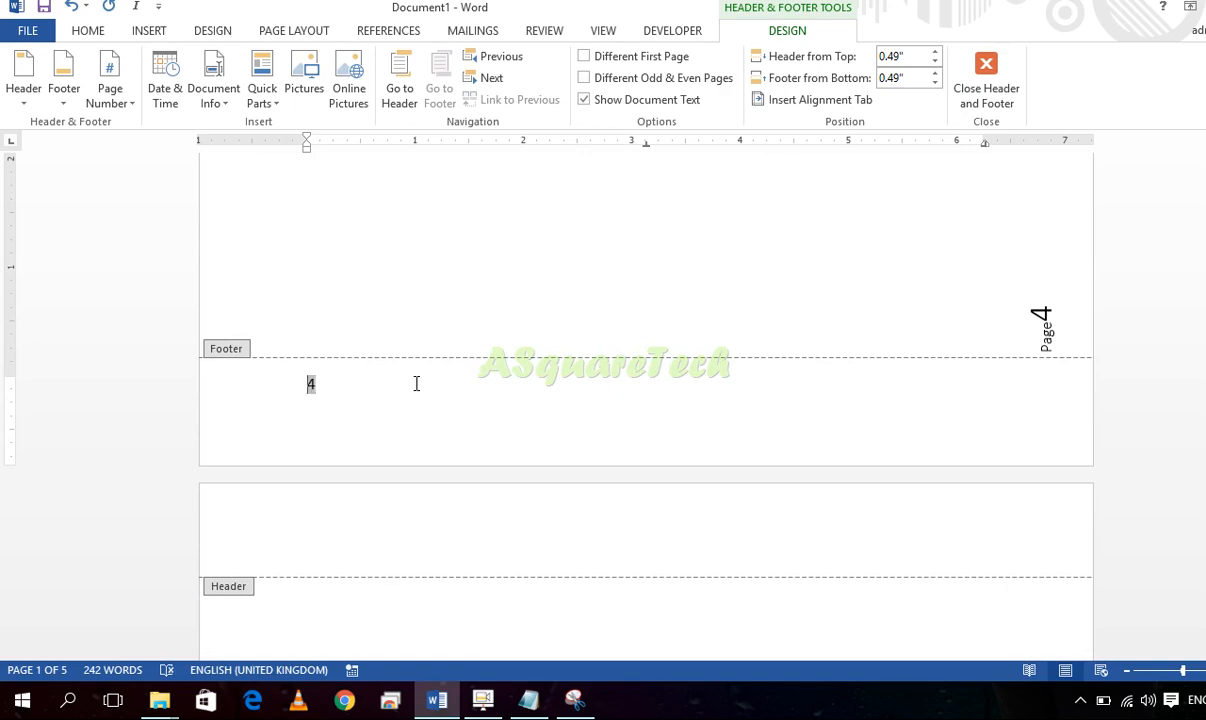
pyautogui.doubleClick(568, 262)
pyautogui.scroll(-10, 645, 447)
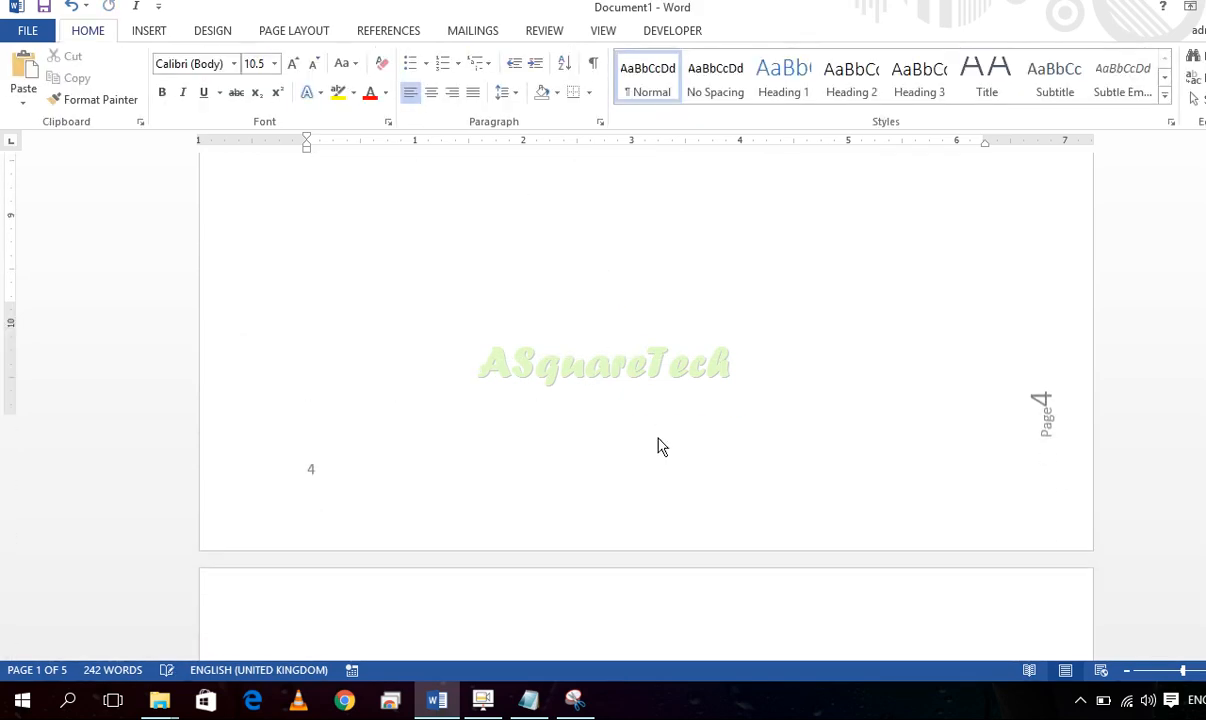
pyautogui.scroll(-6, 645, 428)
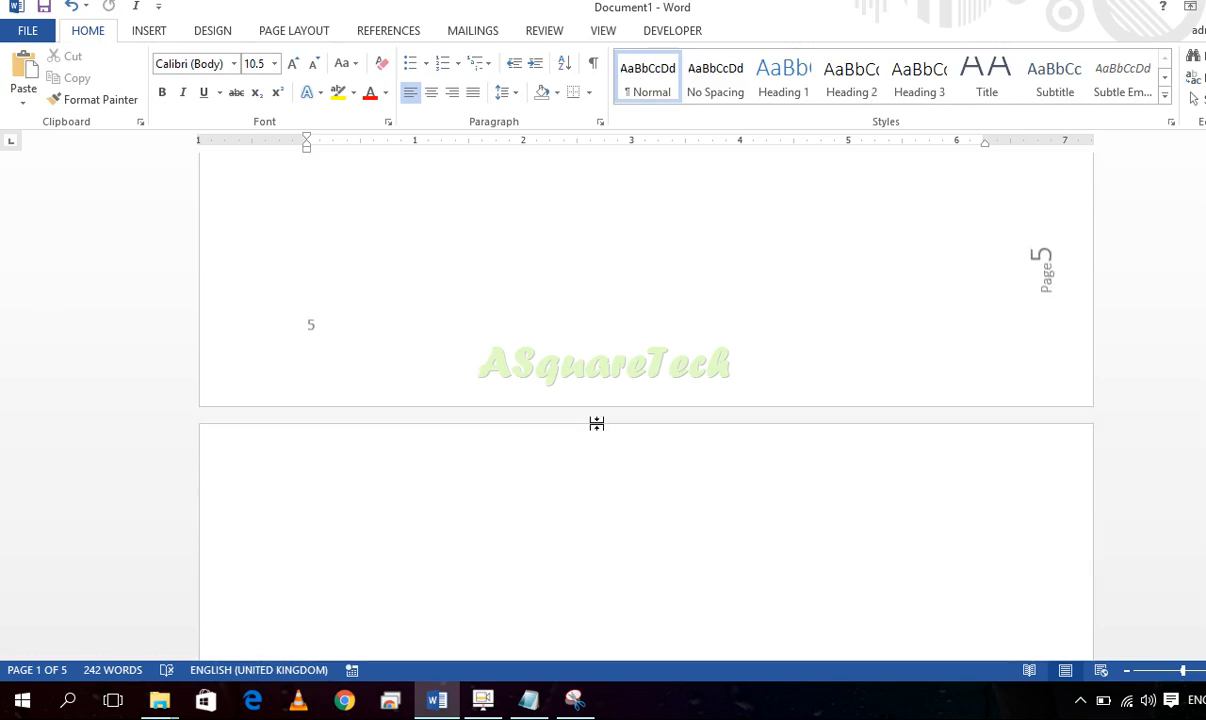
pyautogui.scroll(20, 645, 406)
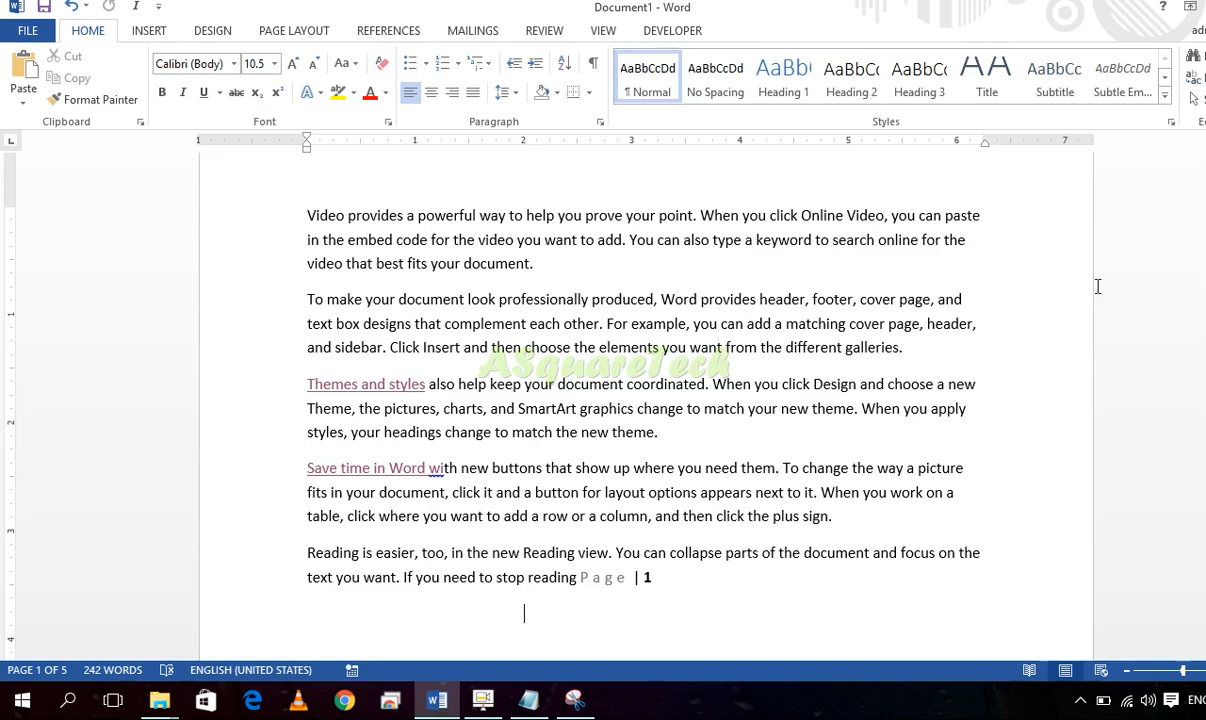
# Insert the built-in Semaphore Quote text box into the document
pyautogui.click(140, 32)
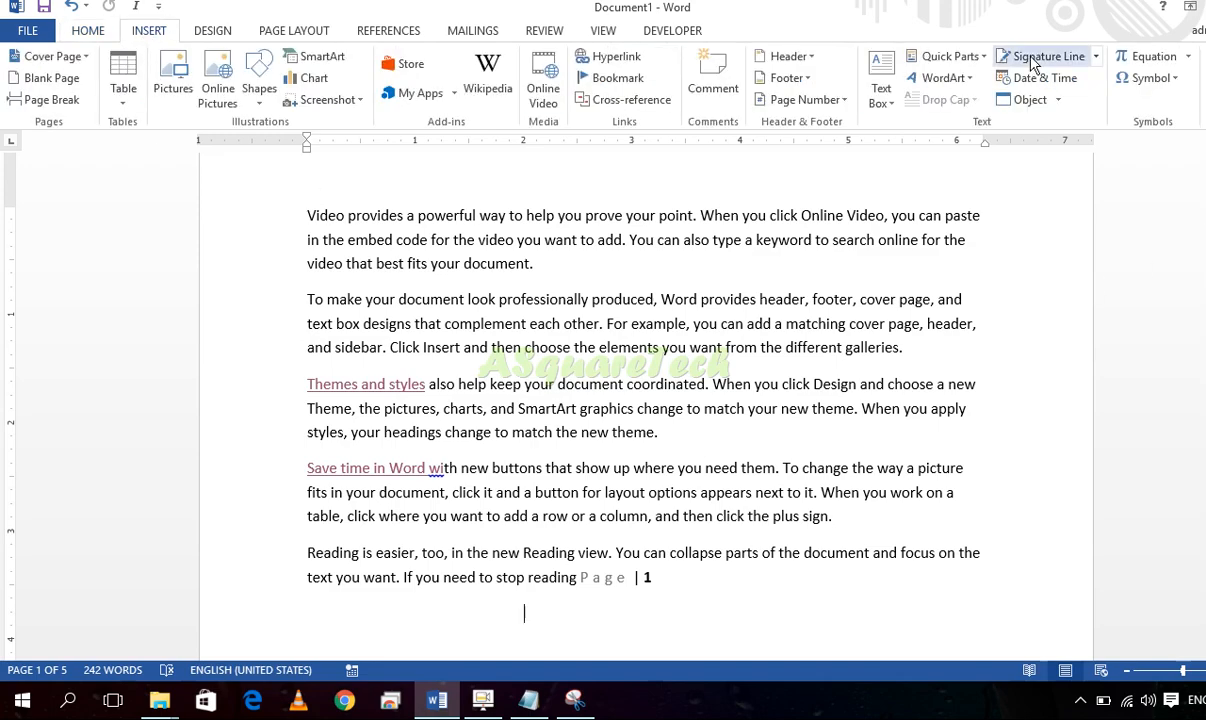
pyautogui.scroll(1, 853, 237)
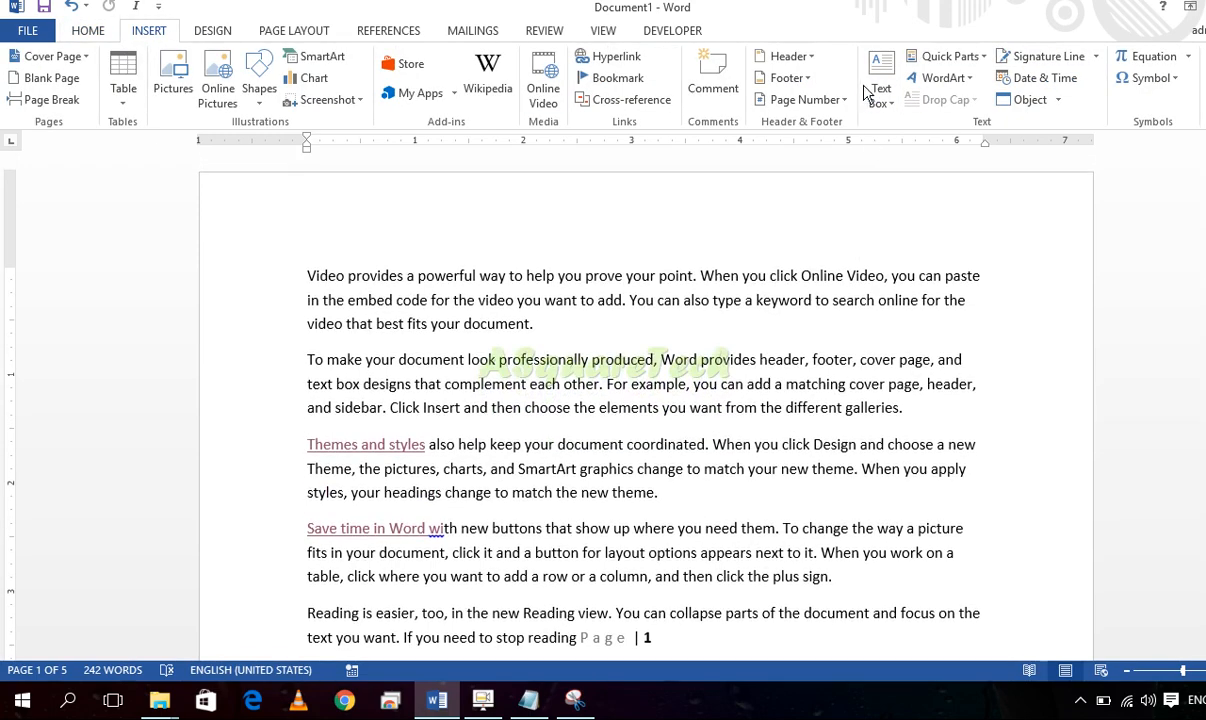
pyautogui.click(877, 92)
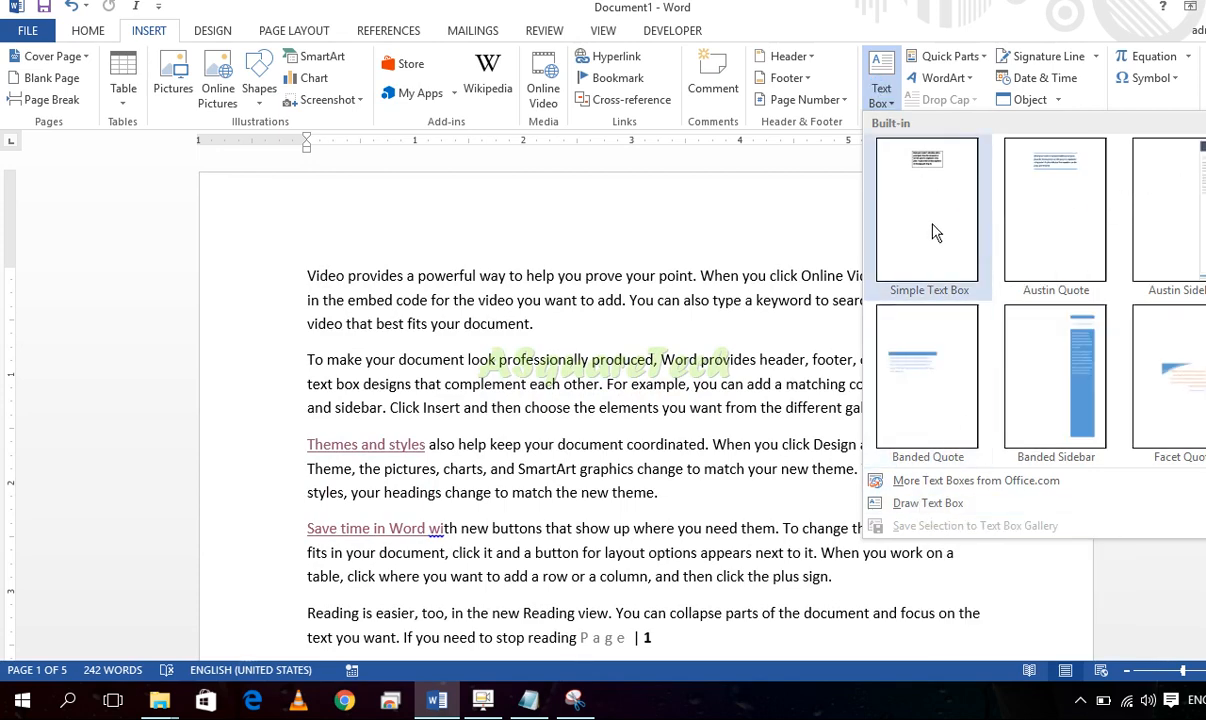
pyautogui.scroll(-1, 1170, 220)
pyautogui.scroll(-3, 1035, 290)
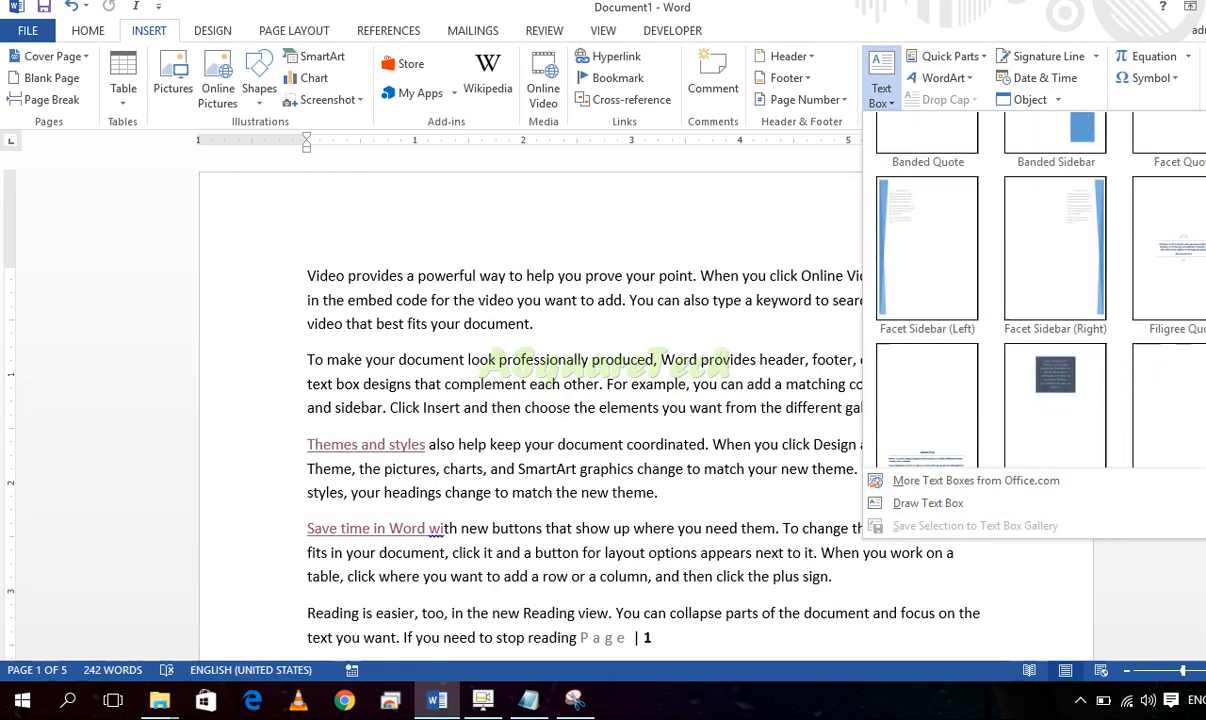
pyautogui.scroll(-3, 1035, 290)
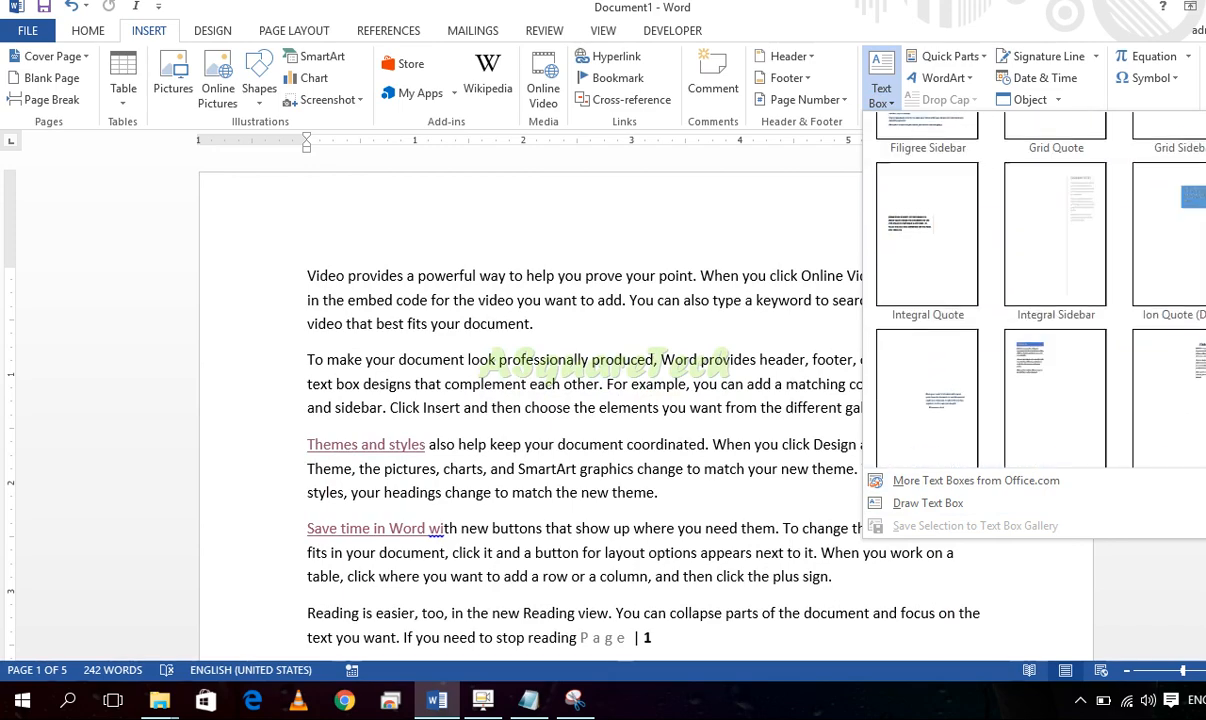
pyautogui.scroll(-2, 1035, 290)
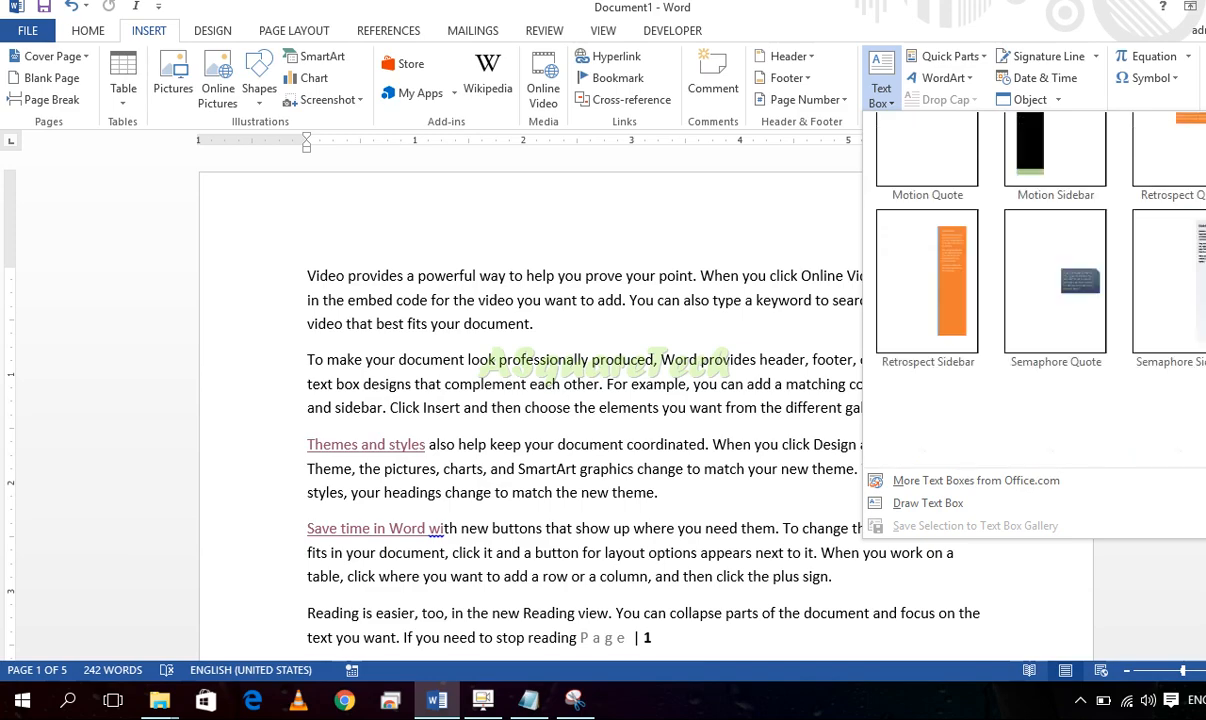
pyautogui.click(1085, 325)
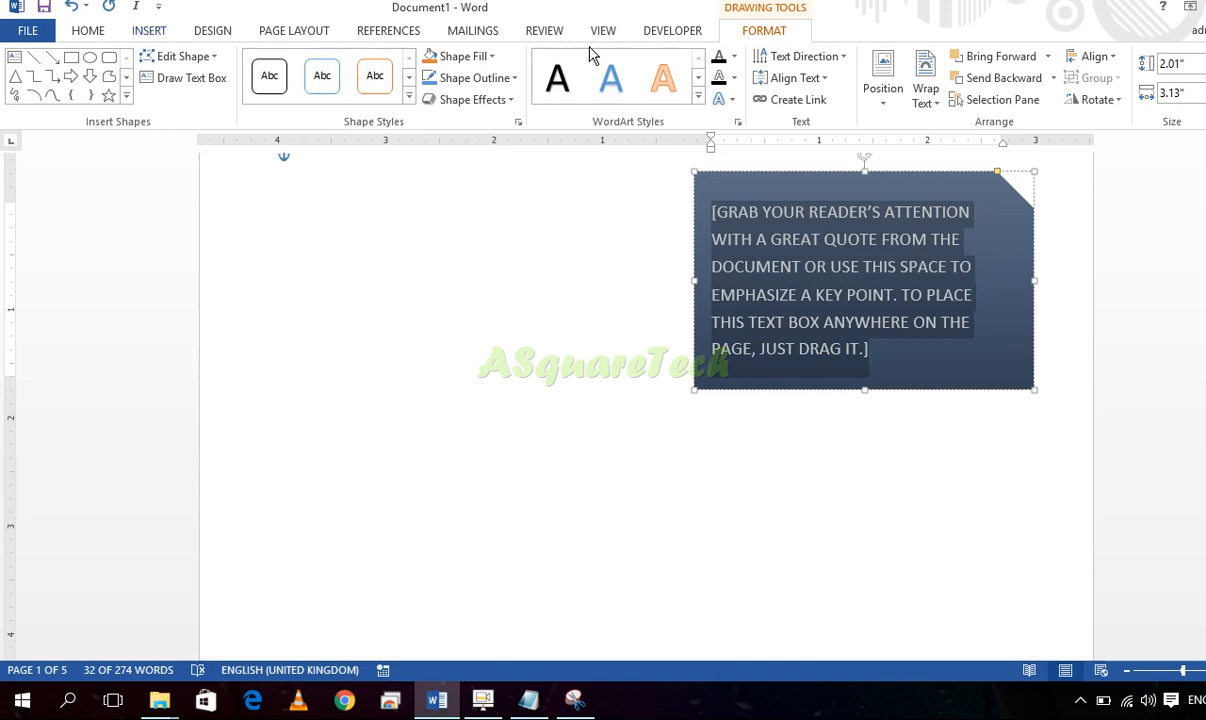
# Deselect the quote box and add the built-in Austin Sidebar text box to the page
pyautogui.click(88, 32)
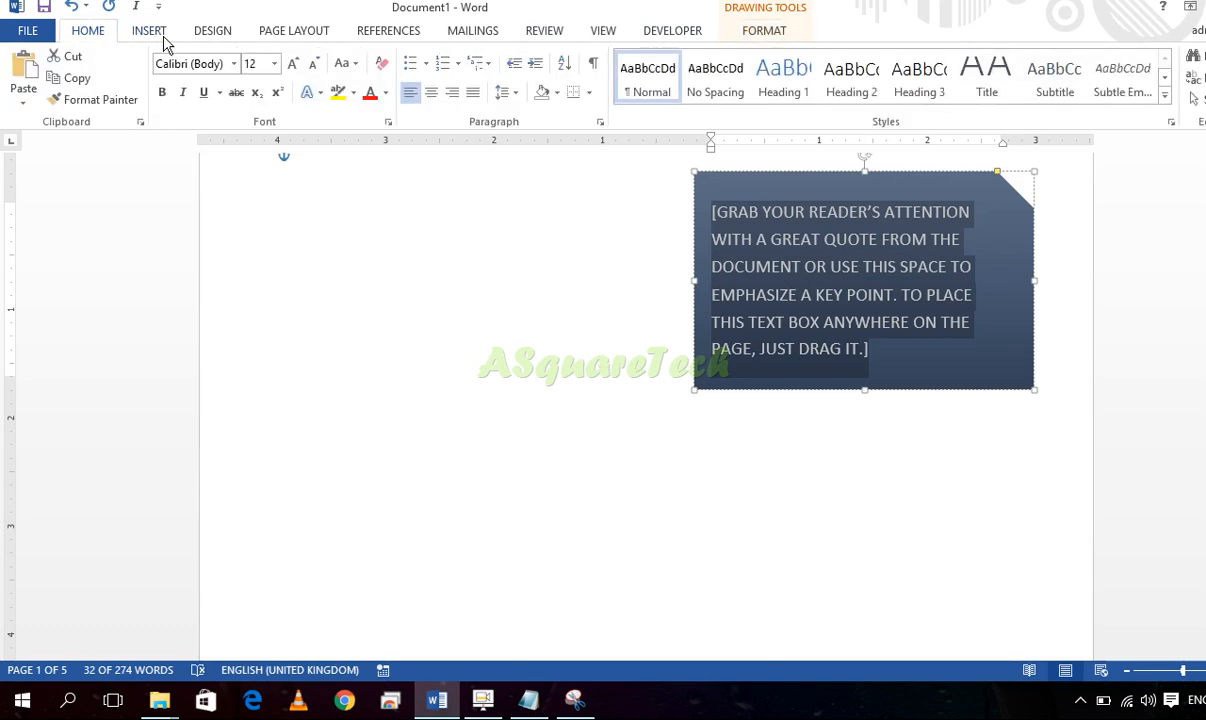
pyautogui.click(156, 36)
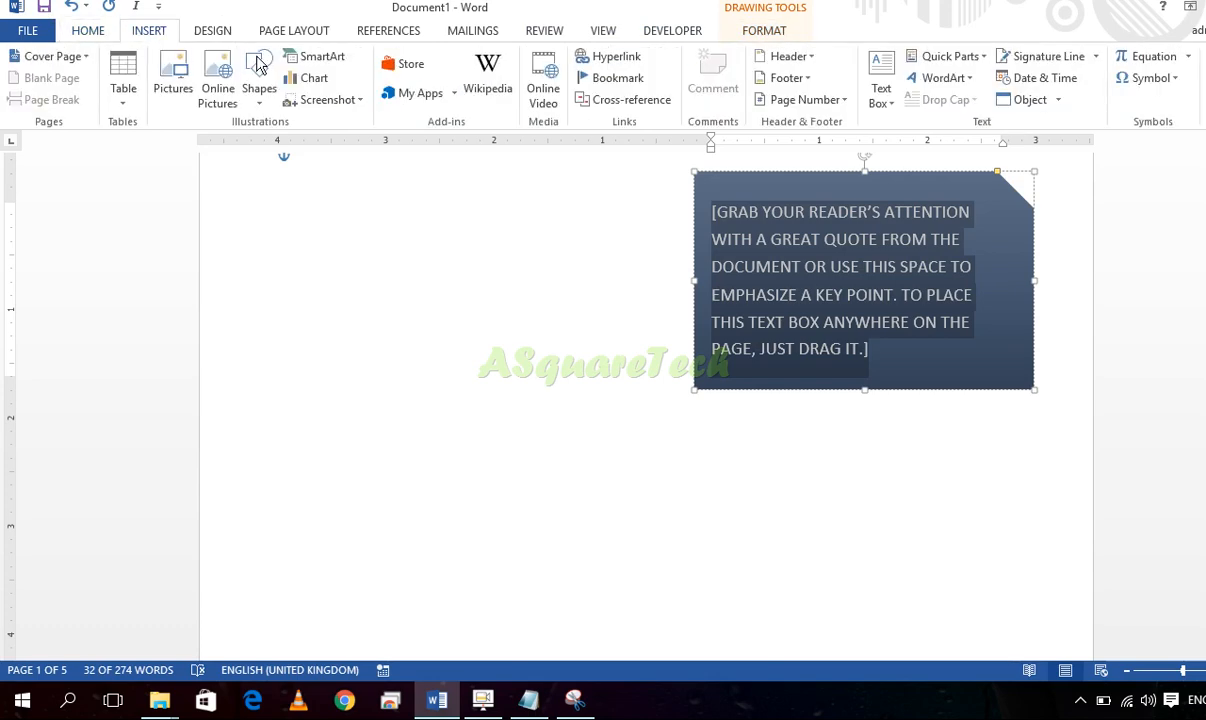
pyautogui.click(889, 100)
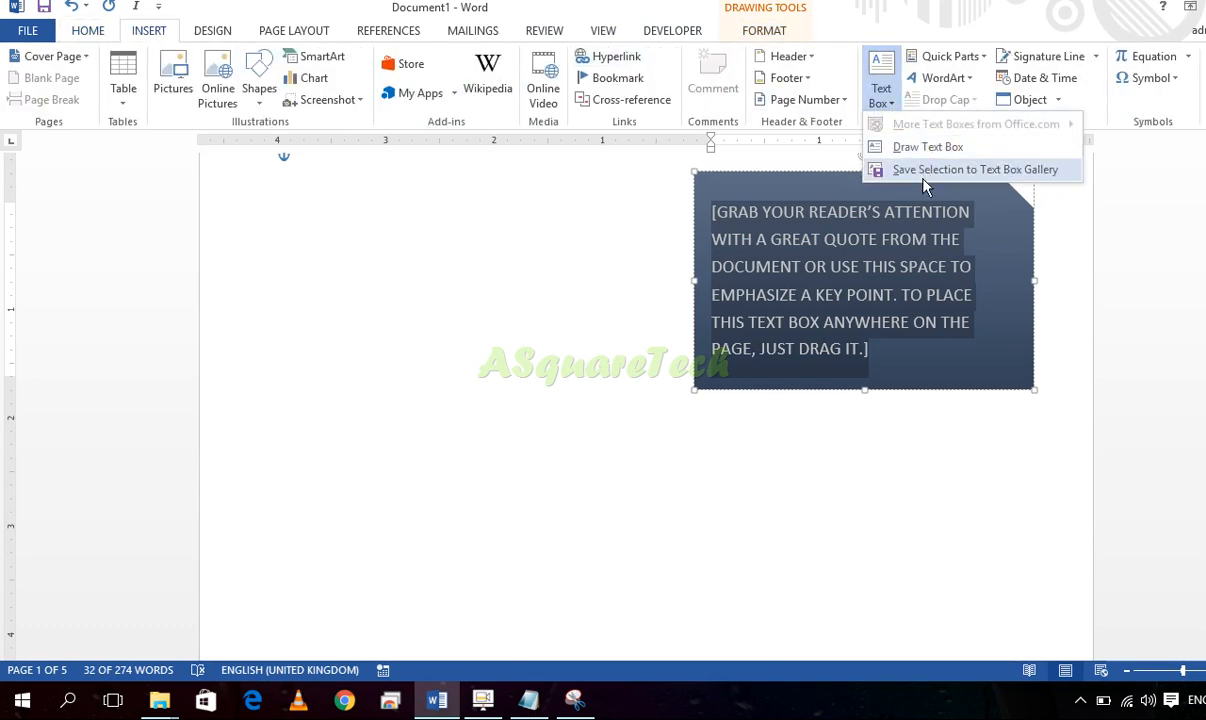
pyautogui.click(600, 330)
pyautogui.click(592, 275)
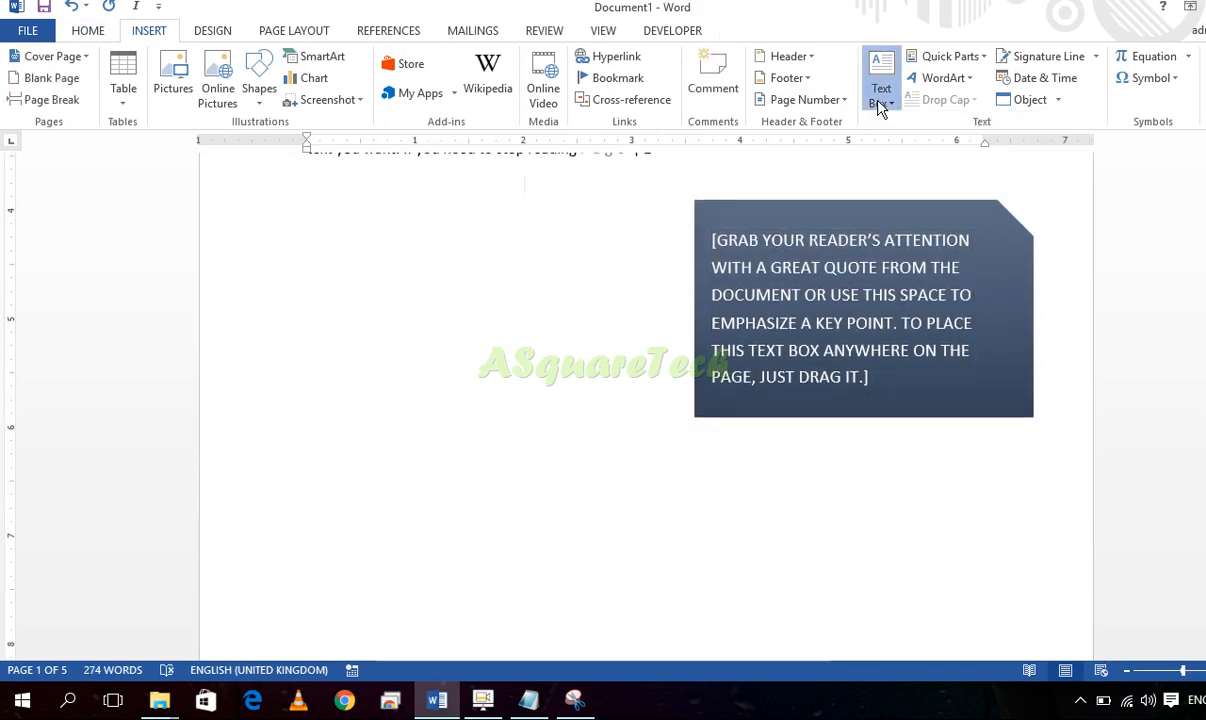
pyautogui.click(881, 88)
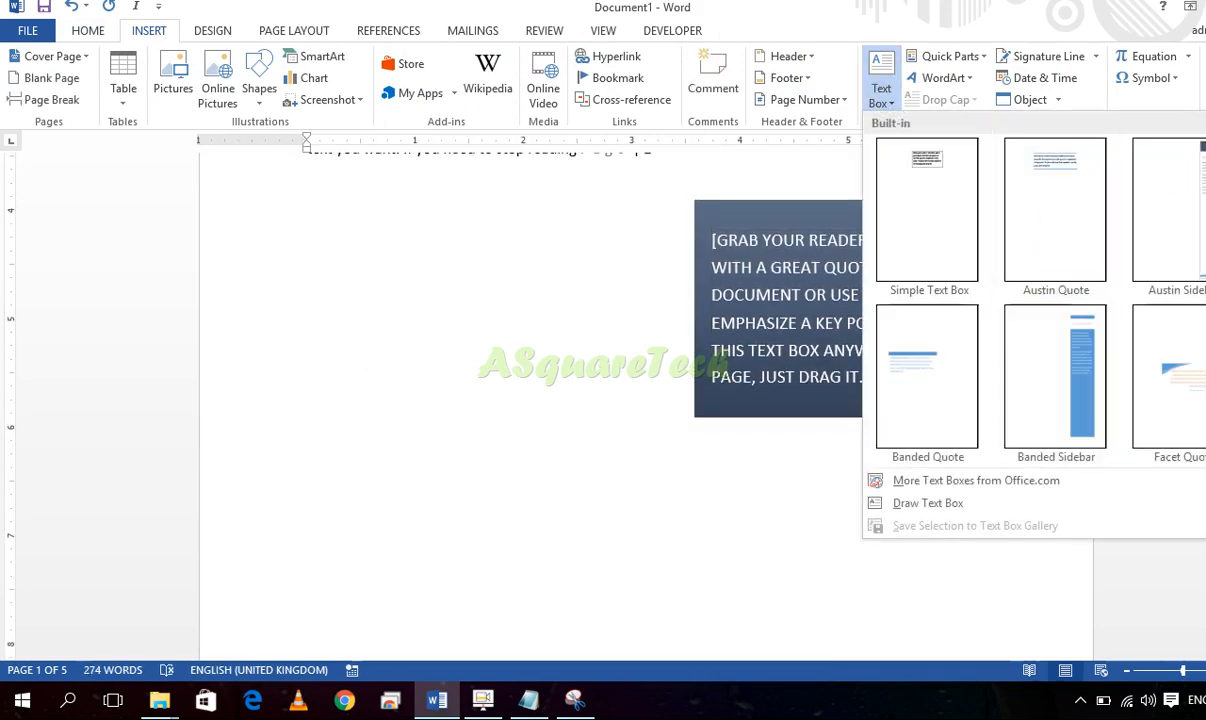
pyautogui.click(1182, 208)
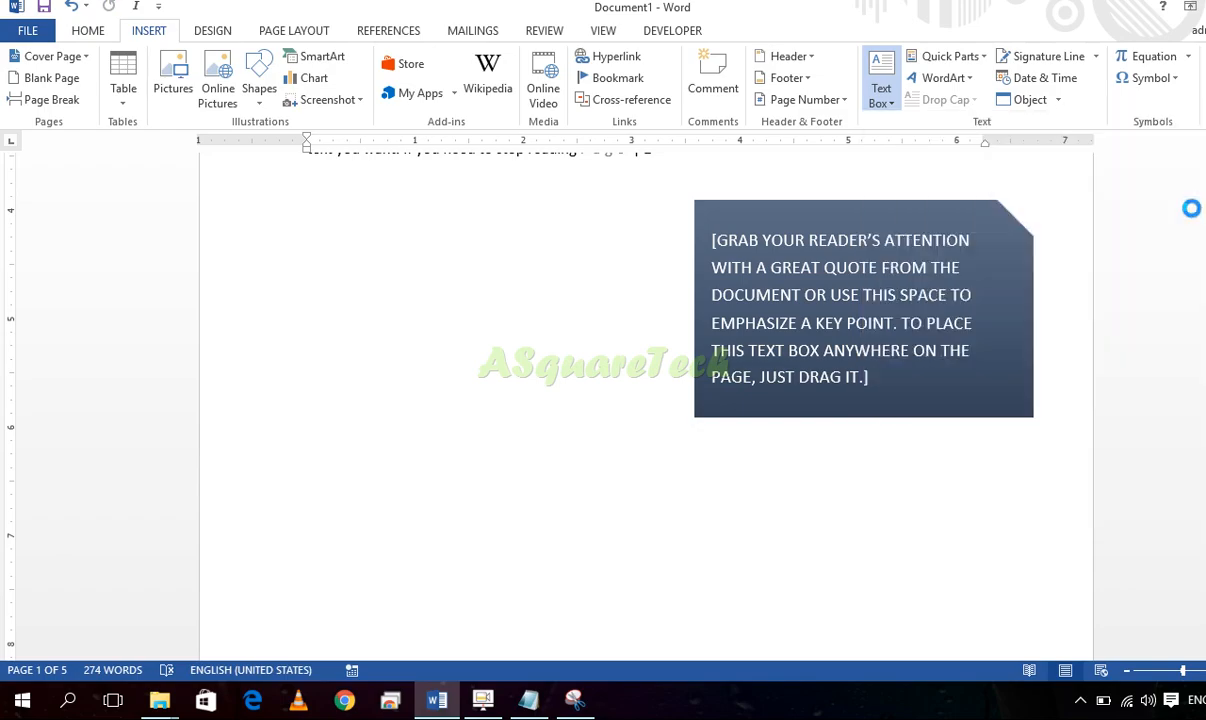
pyautogui.scroll(-5, 966, 210)
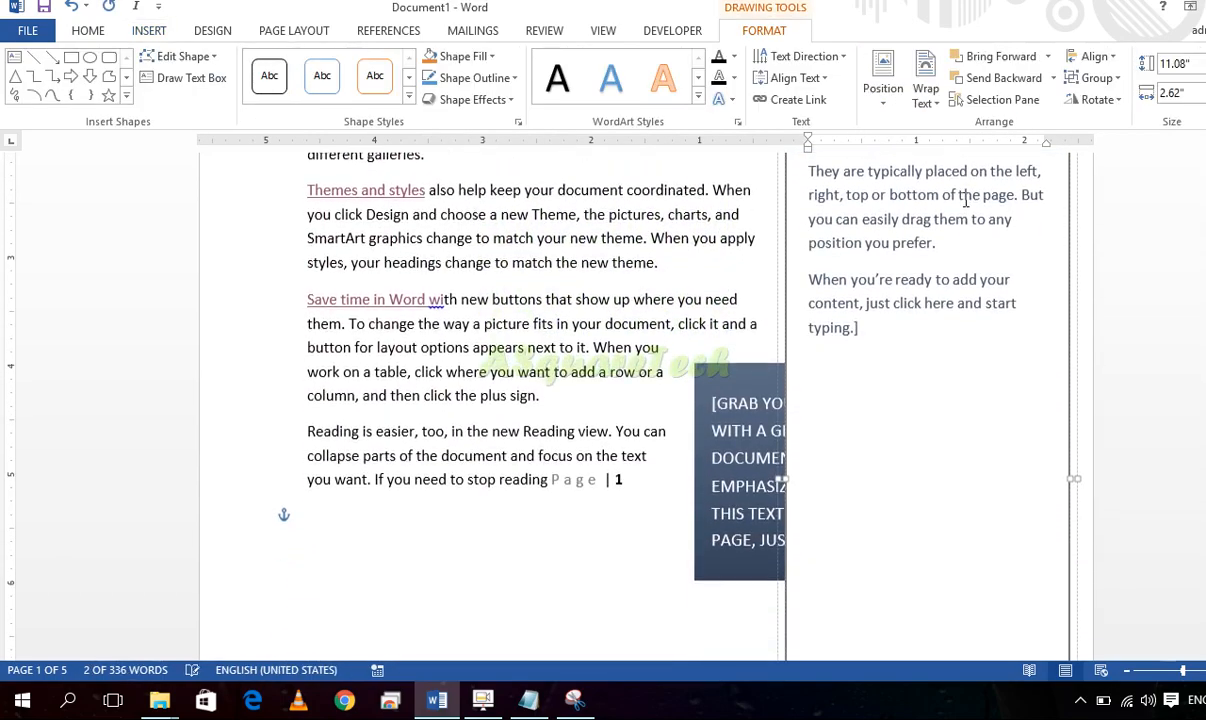
pyautogui.scroll(5, 965, 196)
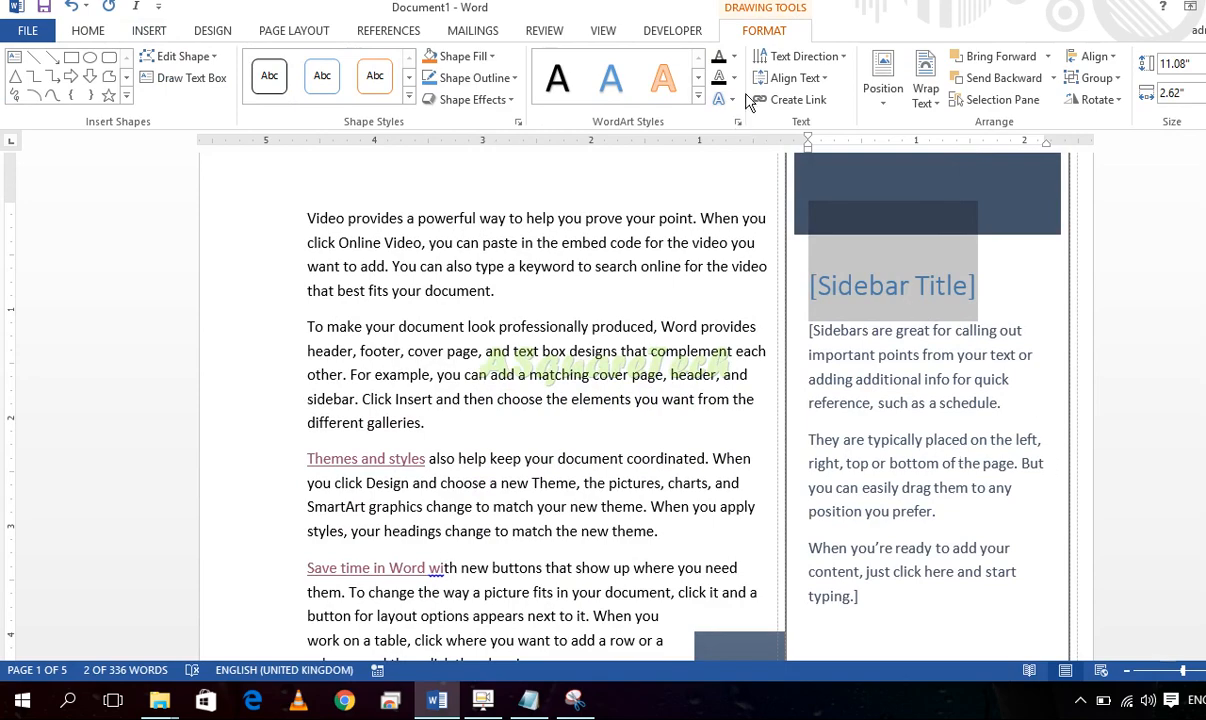
# Remove the inserted sidebar and quote text boxes from the document
pyautogui.click(150, 30)
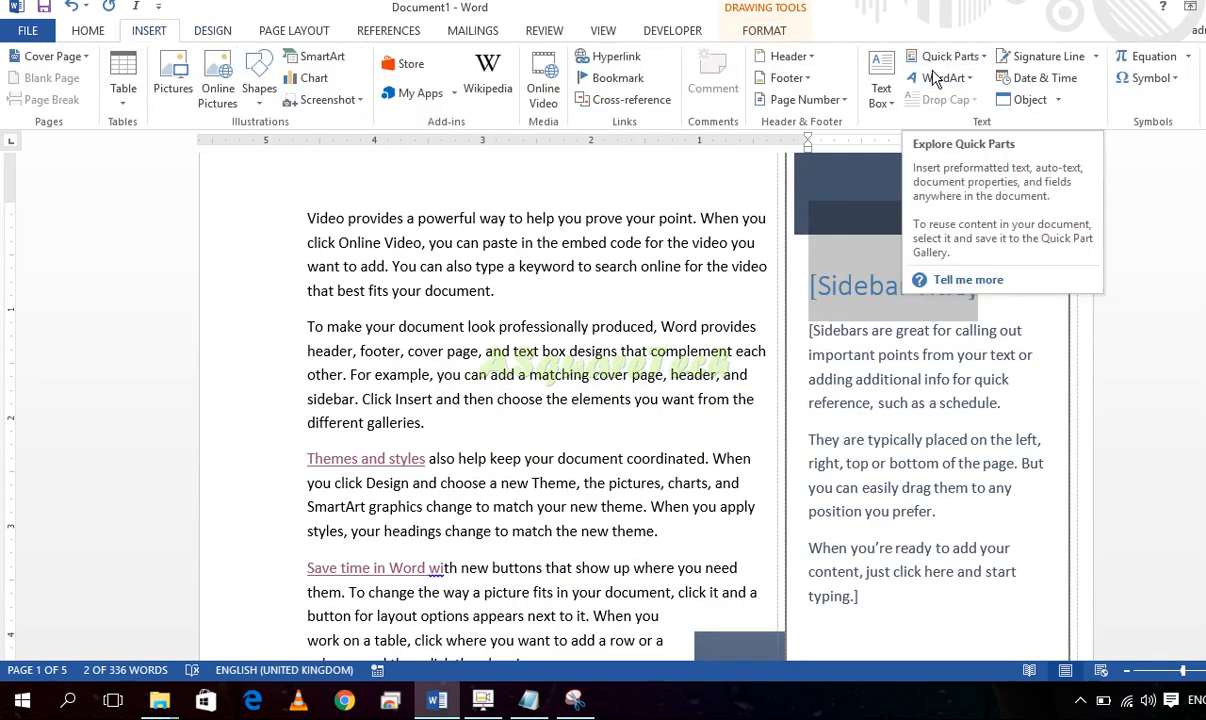
pyautogui.press('Delete')
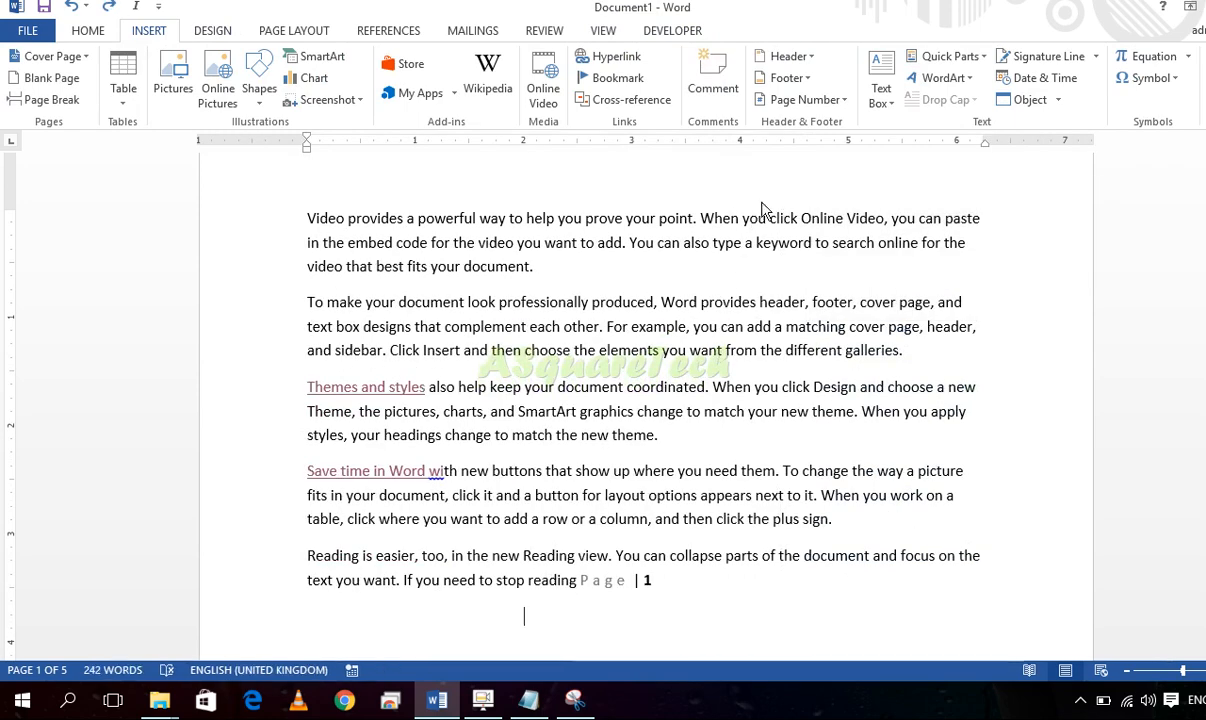
pyautogui.click(946, 57)
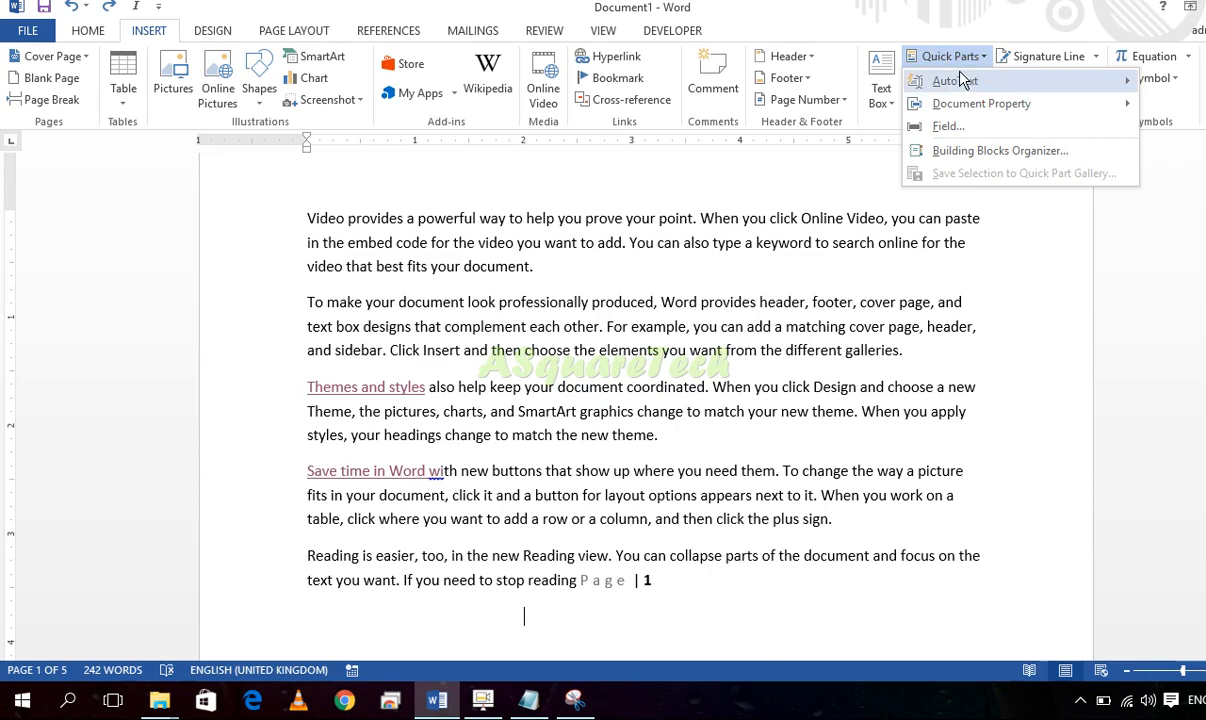
pyautogui.click(439, 279)
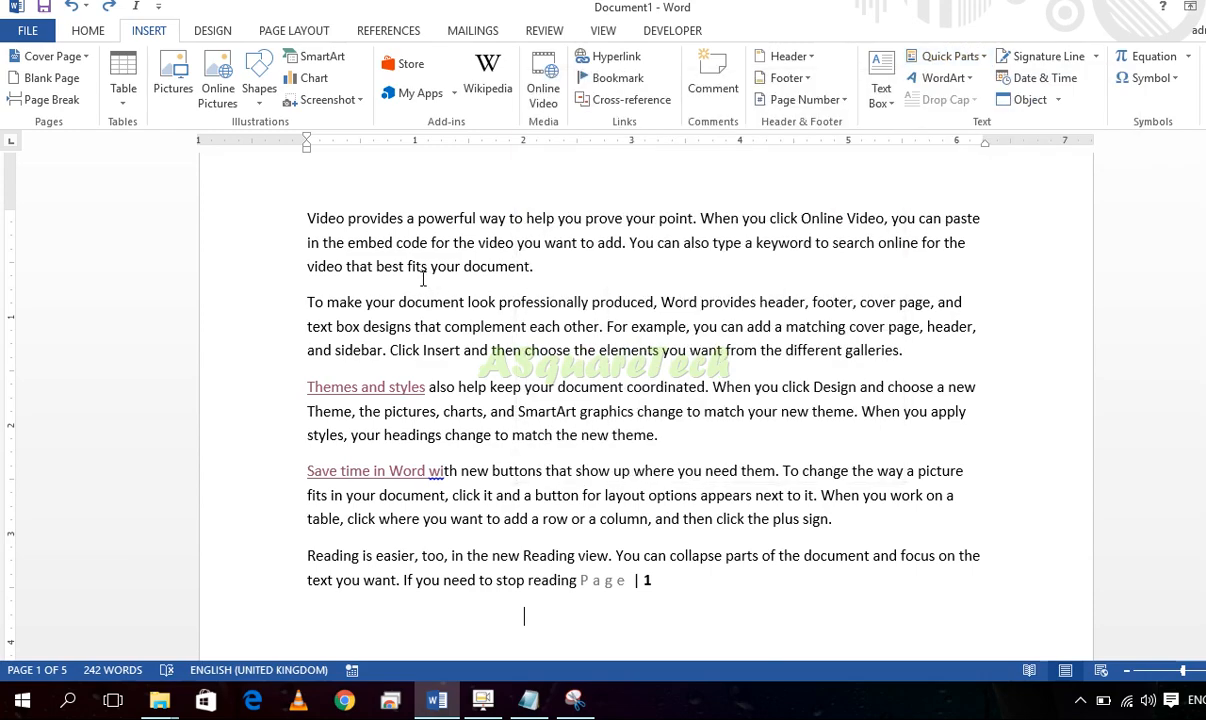
# Copy the opening "Video provides a powerful way" paragraph and paste five copies below the last paragraph
pyautogui.tripleClick(554, 271)
pyautogui.hotkey('ctrl', 'c')
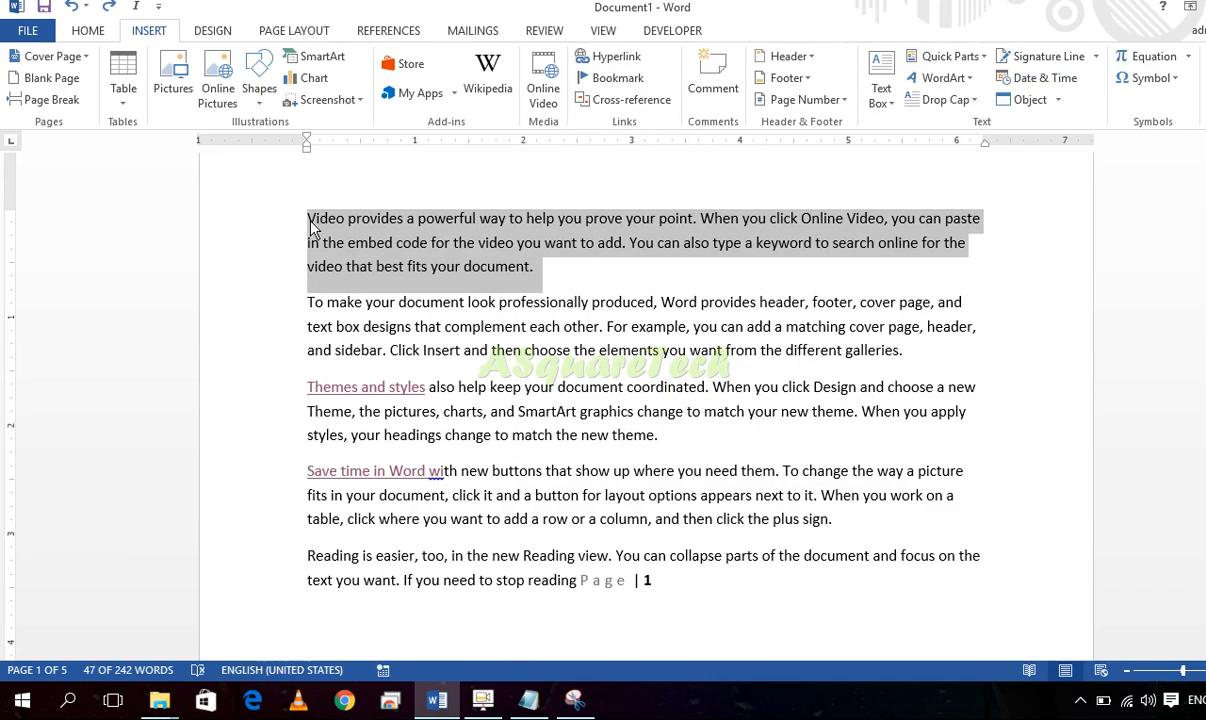
pyautogui.scroll(-2, 385, 490)
pyautogui.click(375, 511)
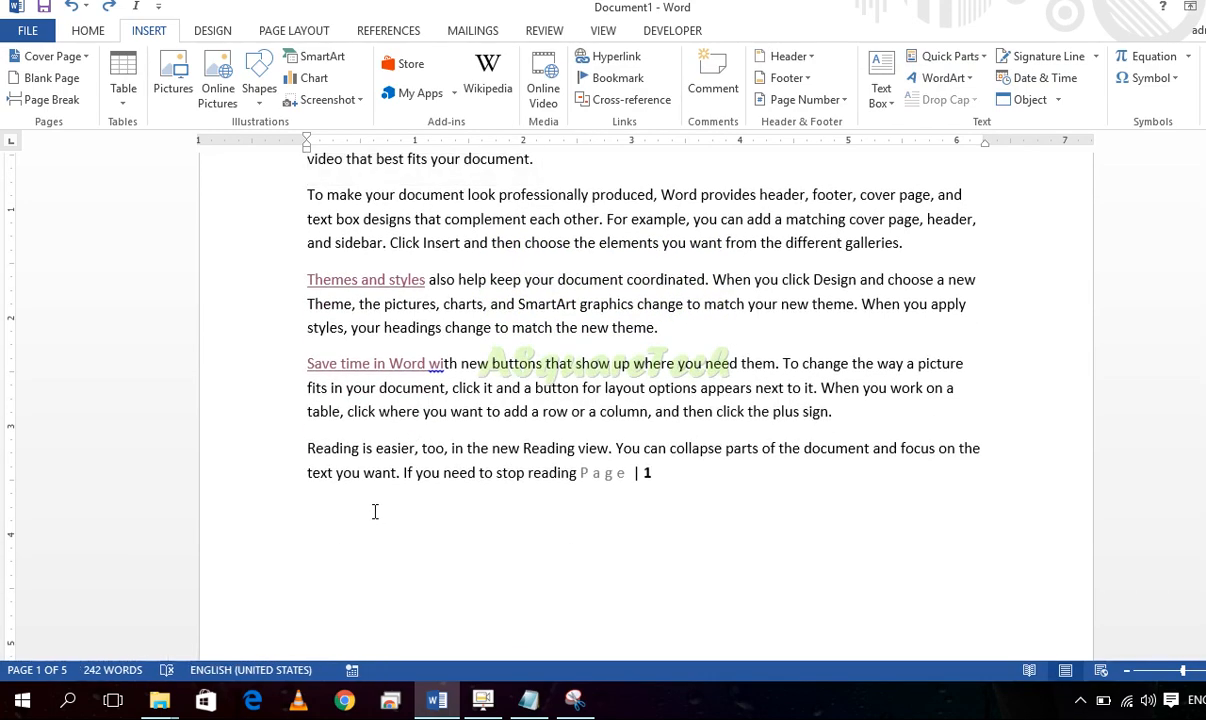
pyautogui.hotkey('ctrl', 'v')
pyautogui.hotkey('ctrl', 'v')
pyautogui.hotkey('ctrl', 'v')
pyautogui.hotkey('ctrl', 'v')
pyautogui.hotkey('ctrl', 'v')
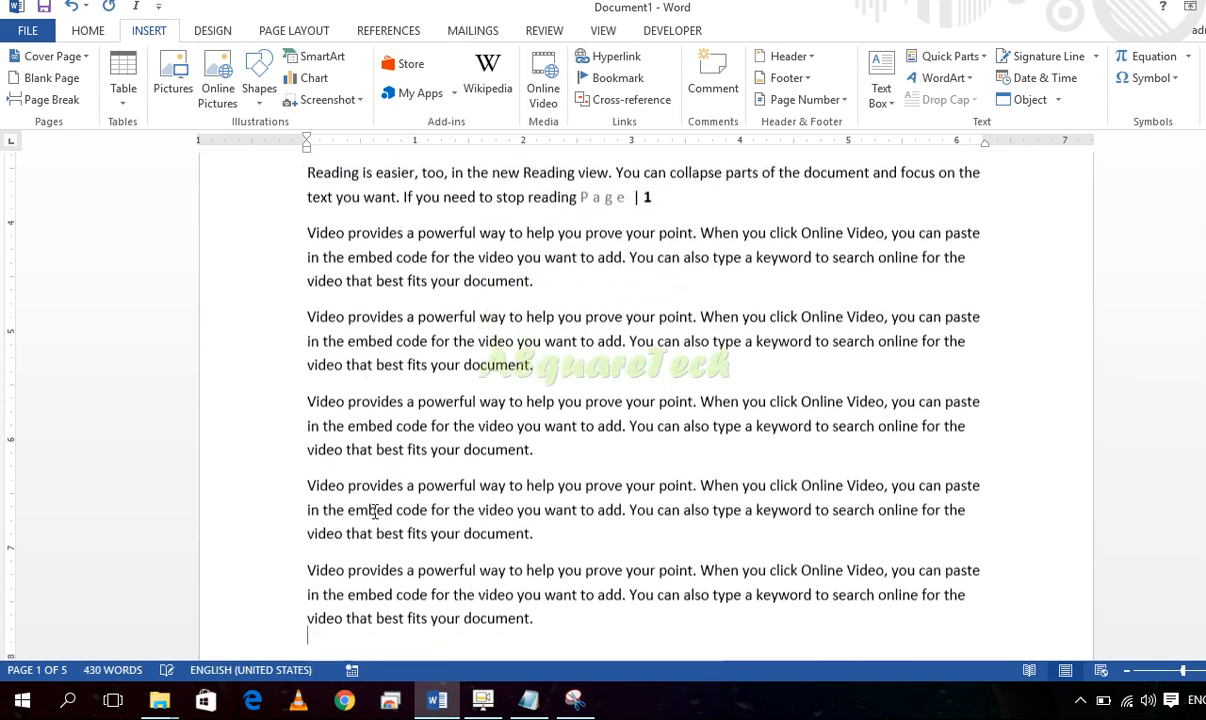
pyautogui.hotkey('ctrl', 'v')
# Copy the "Themes and styles" paragraph and paste it repeatedly at the end of the text, continuing onto the next page
pyautogui.scroll(6, 511, 450)
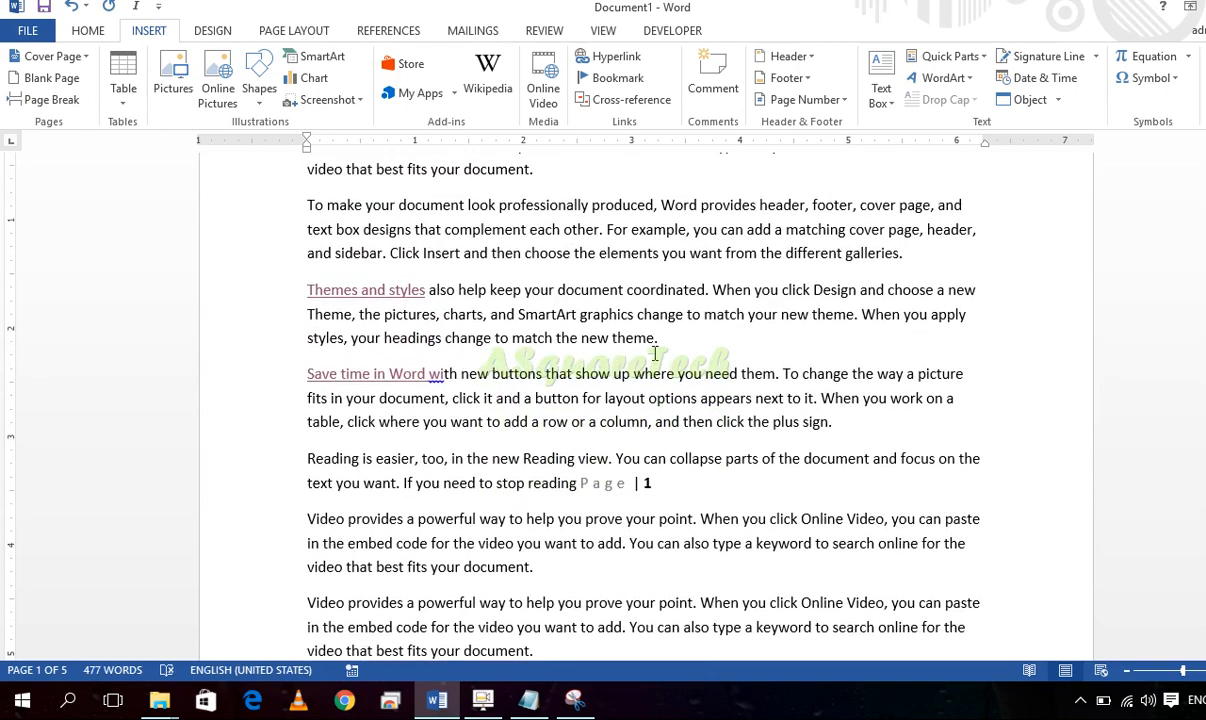
pyautogui.moveTo(655, 352); pyautogui.dragTo(224, 303)
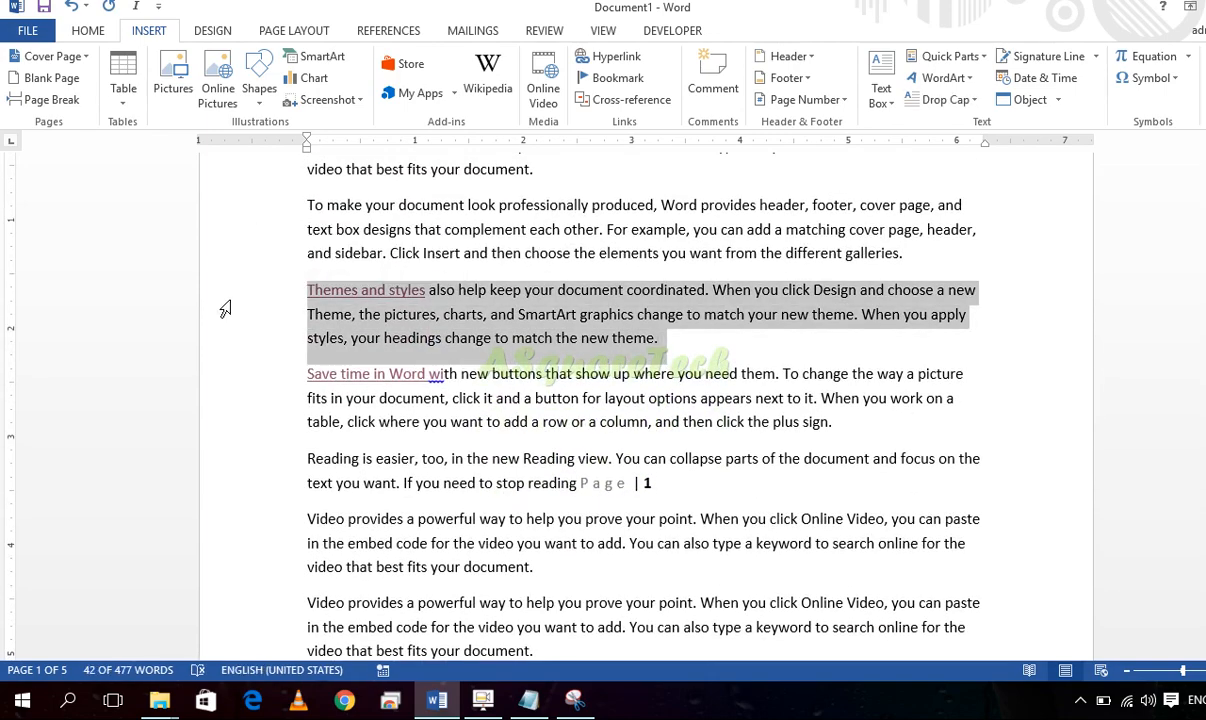
pyautogui.scroll(-8, 225, 310)
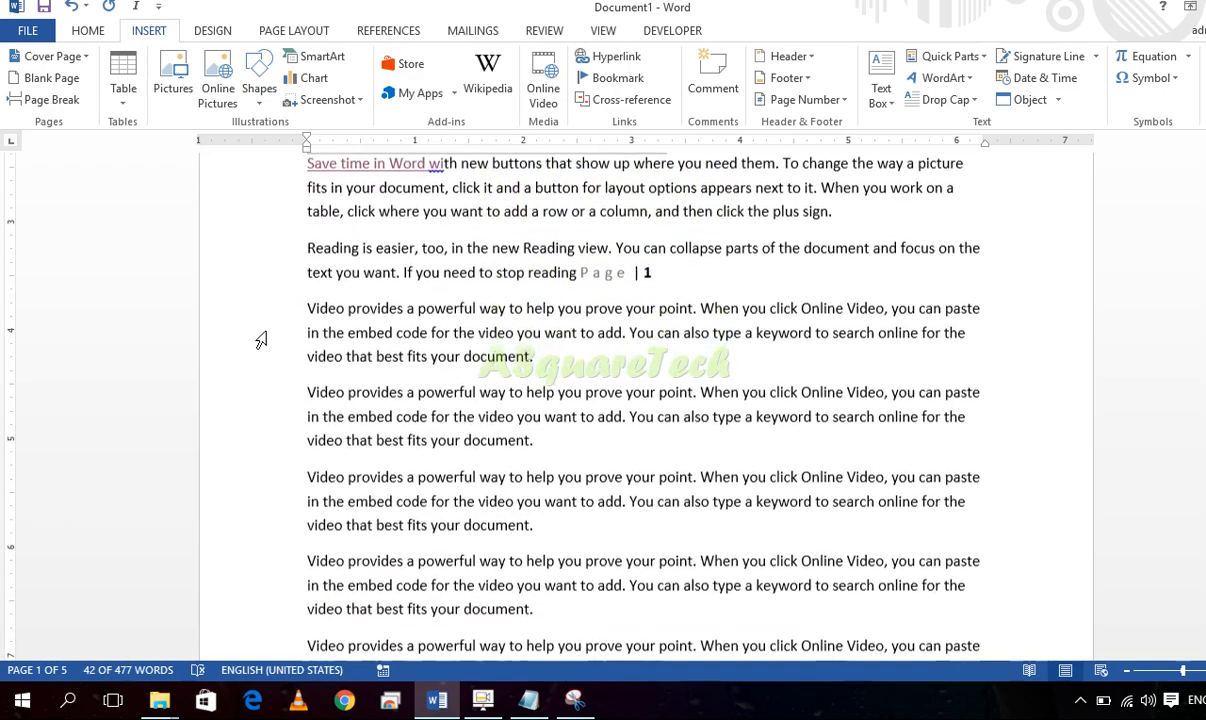
pyautogui.click(357, 589)
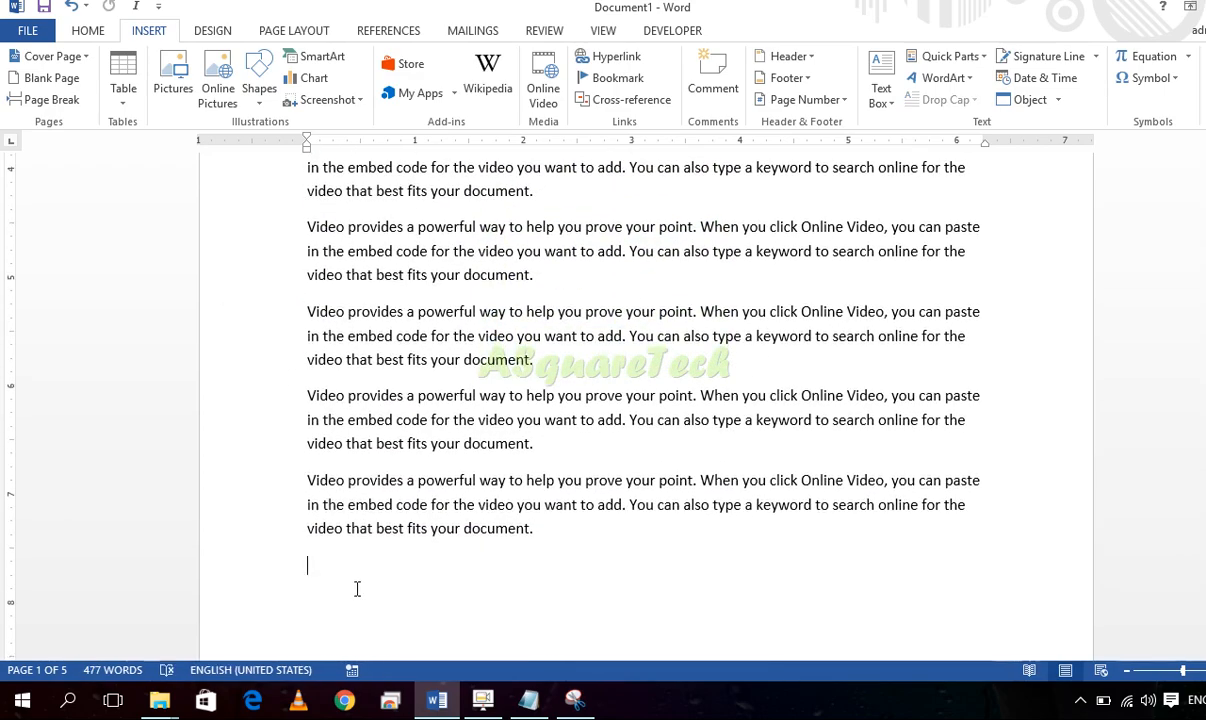
pyautogui.hotkey('ctrl', 'v')
pyautogui.hotkey('ctrl', 'v')
pyautogui.hotkey('ctrl', 'v')
pyautogui.write('{ HYPERLINK "C:\\\\Users\\\\adnan\\\\Desktop\\\\111.jpg" } also help keep your document coordinated. When you click Design and choose a new Theme, the pictures, charts, and SmartArt graphics change to match your new theme. When you apply styles, your headings change to match the new theme.')
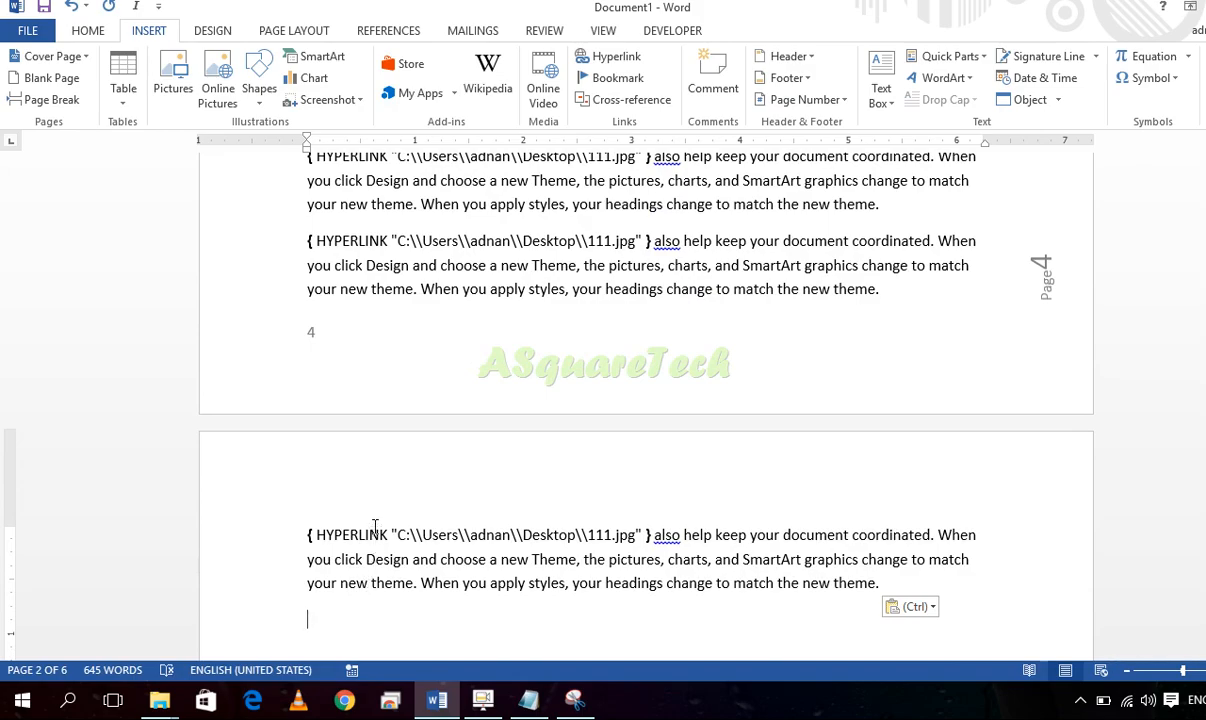
# Save the document's first two paragraphs to the AutoText gallery, using a person's first name as the entry name
pyautogui.scroll(10, 375, 527)
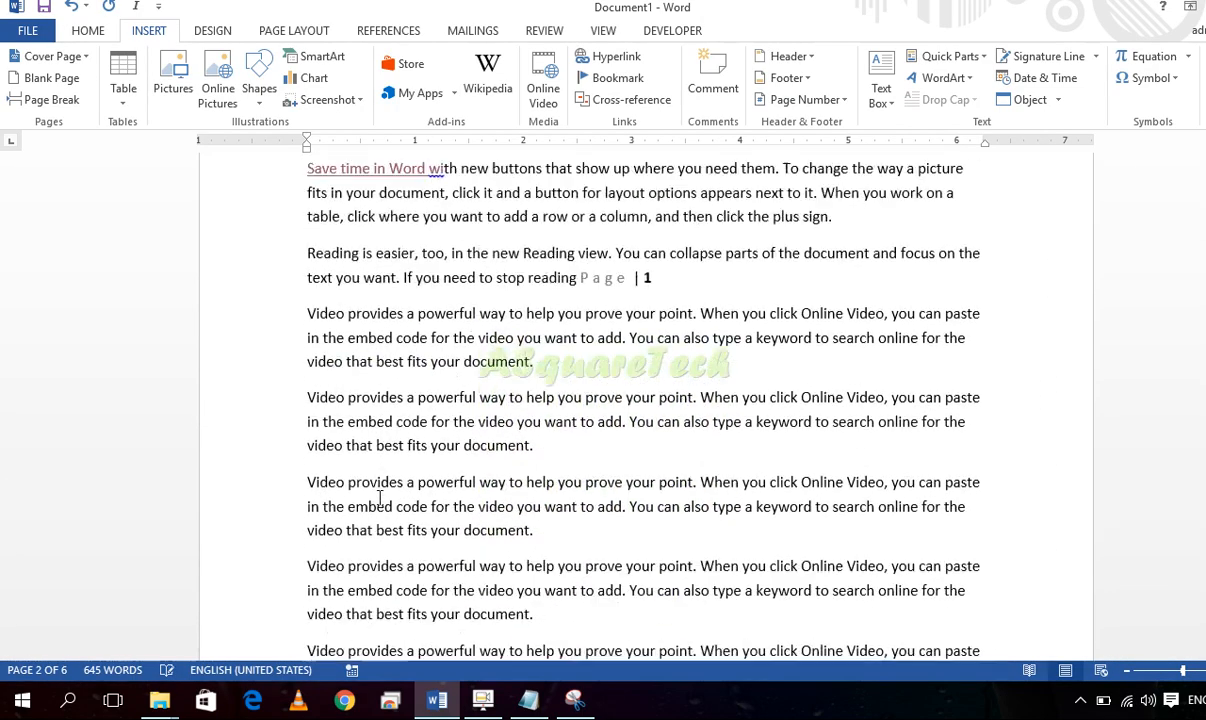
pyautogui.scroll(6, 380, 497)
pyautogui.moveTo(556, 320); pyautogui.dragTo(224, 284)
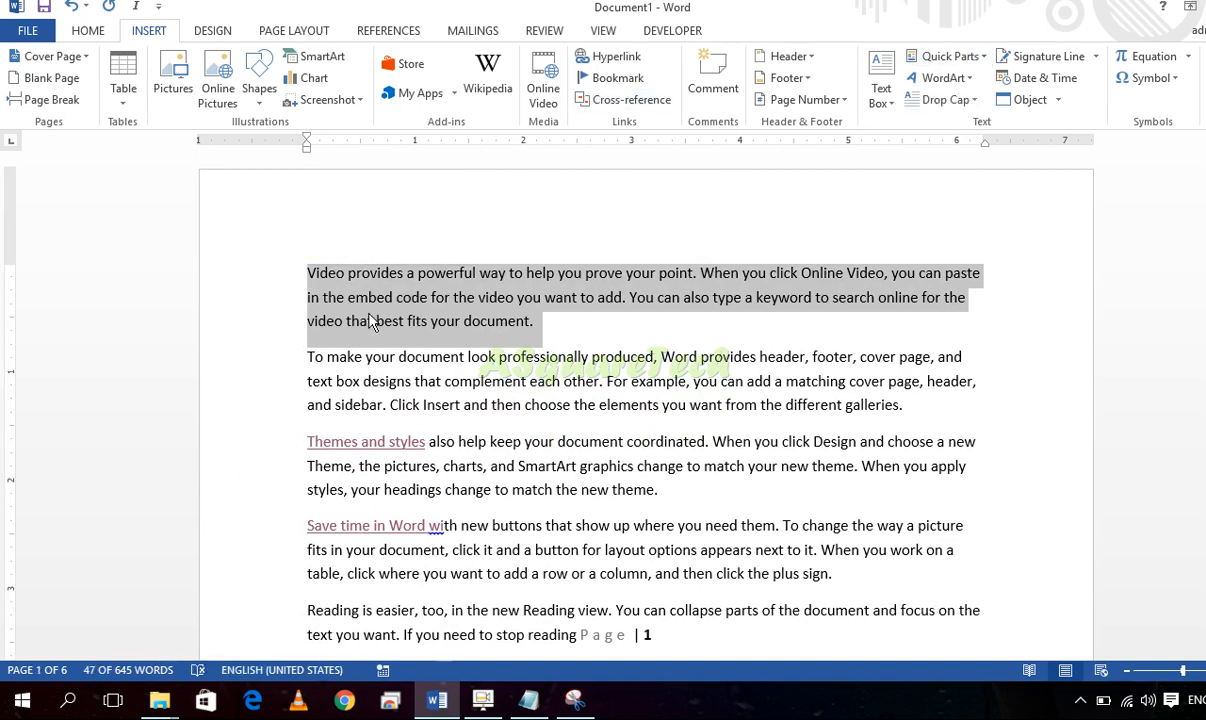
pyautogui.click(665, 400)
pyautogui.moveTo(900, 404); pyautogui.dragTo(5, 263)
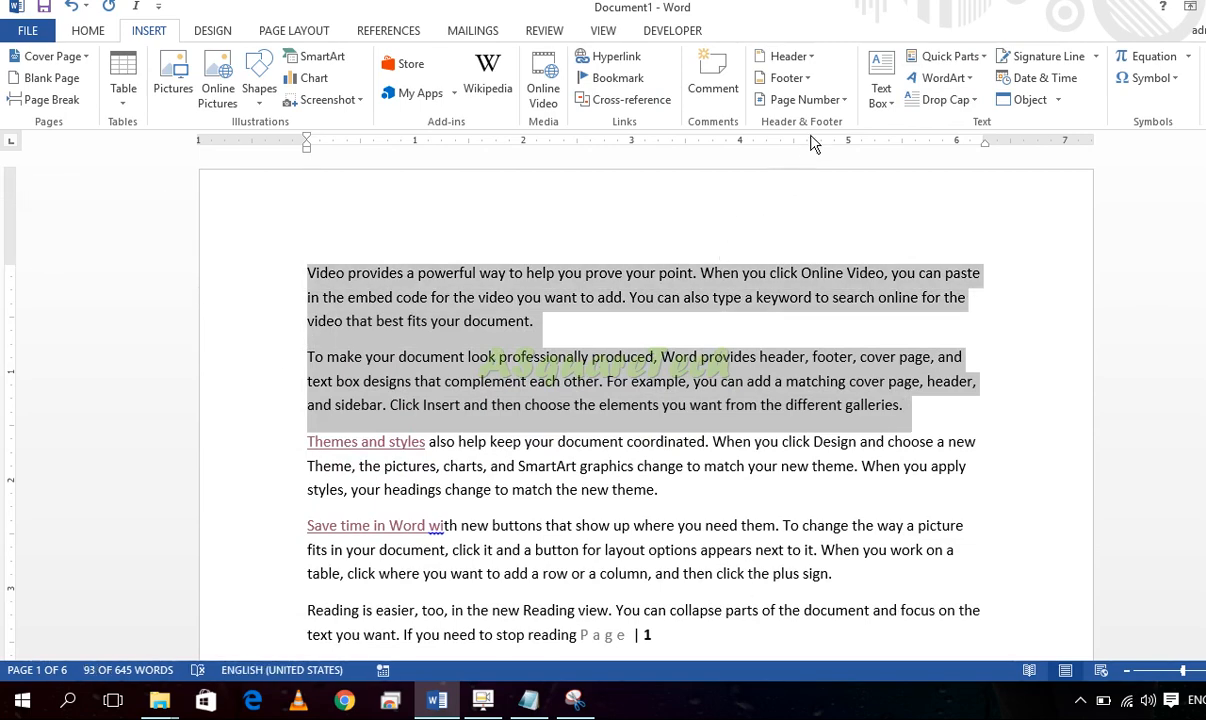
pyautogui.click(968, 64)
pyautogui.moveTo(970, 88)
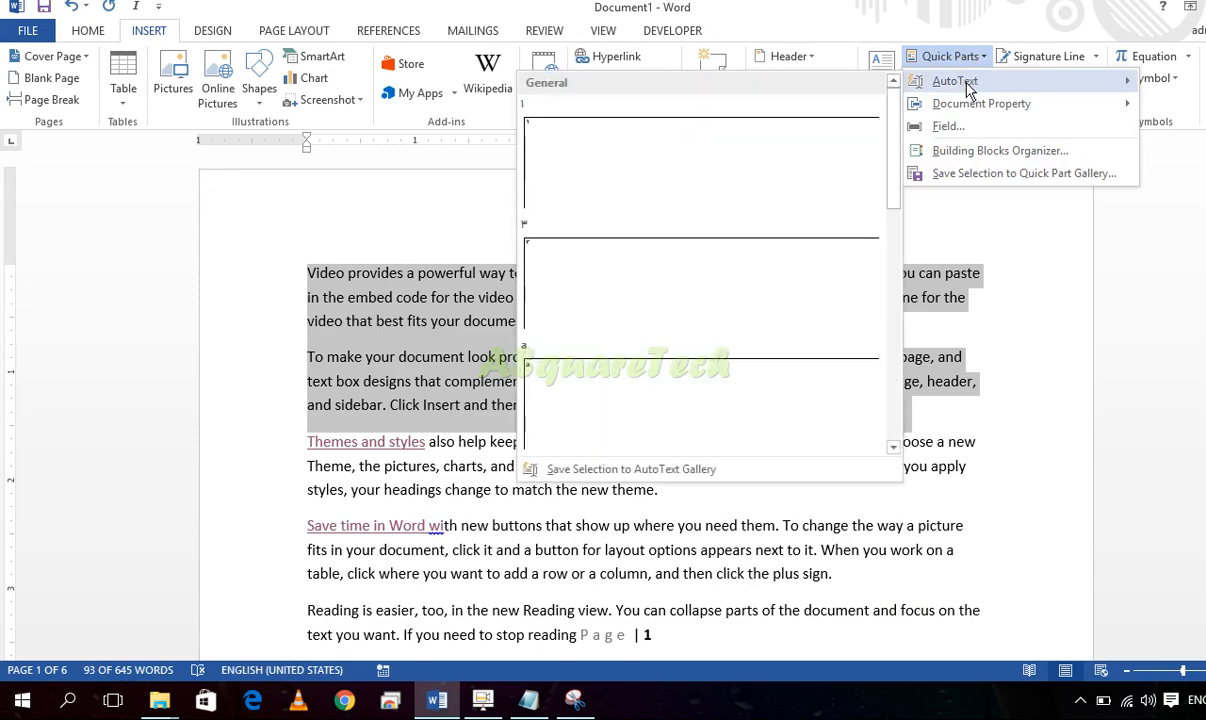
pyautogui.click(637, 479)
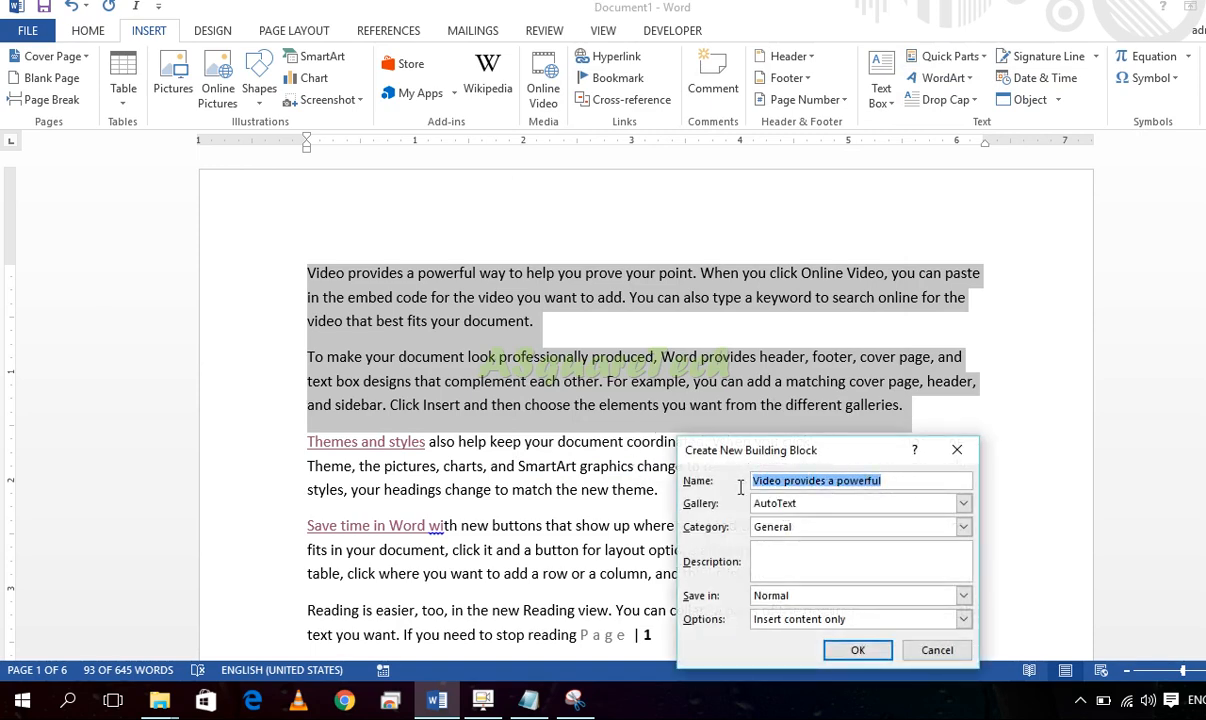
pyautogui.write('ashiq')
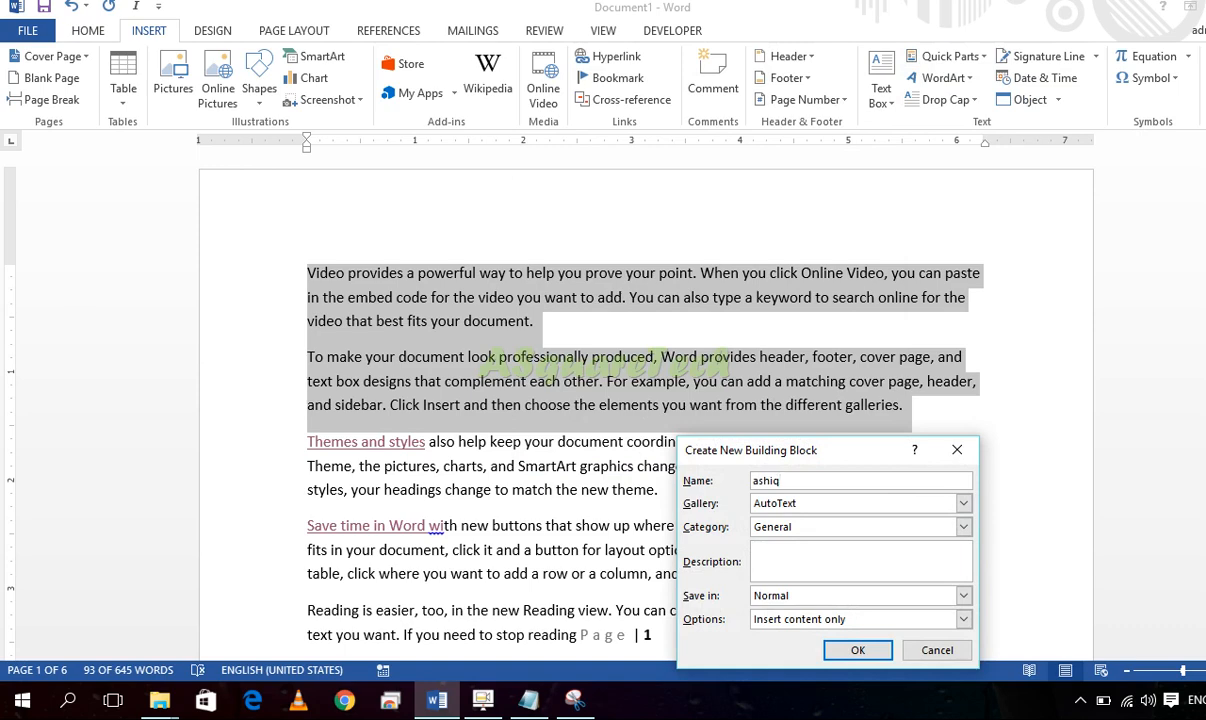
pyautogui.click(879, 652)
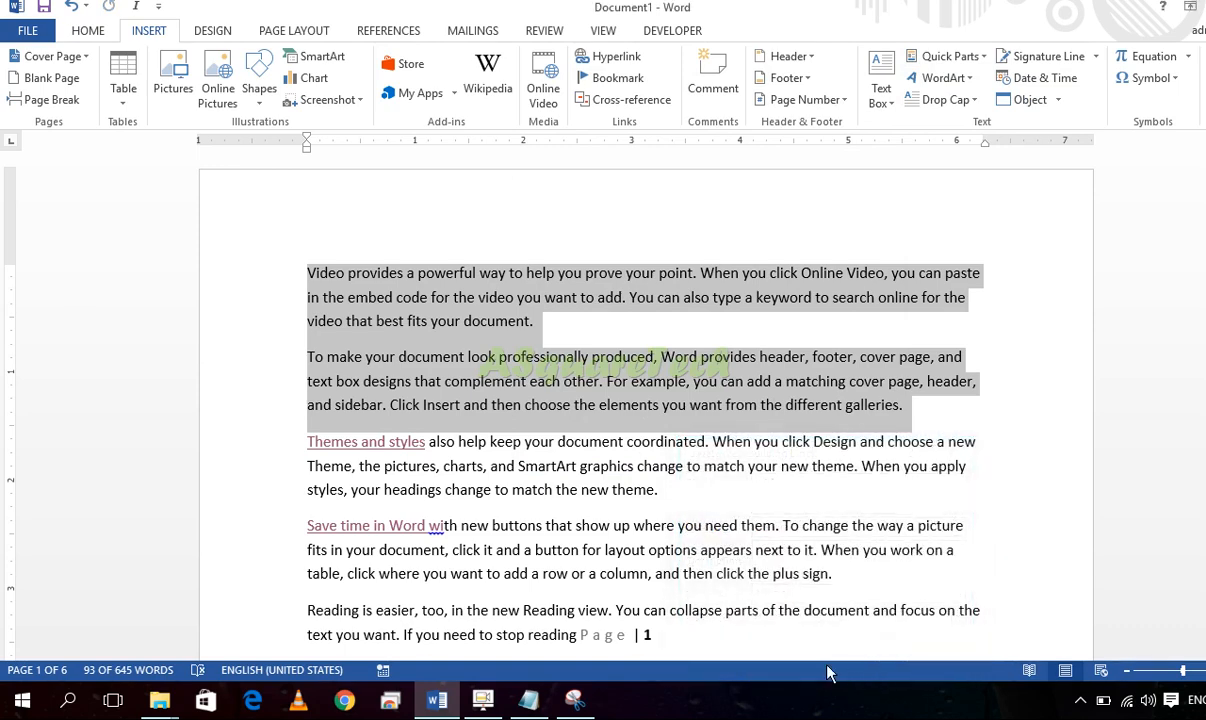
# Insert the saved two-paragraph AutoText entry on the blank line below the last paragraph of the second page
pyautogui.scroll(-15, 763, 573)
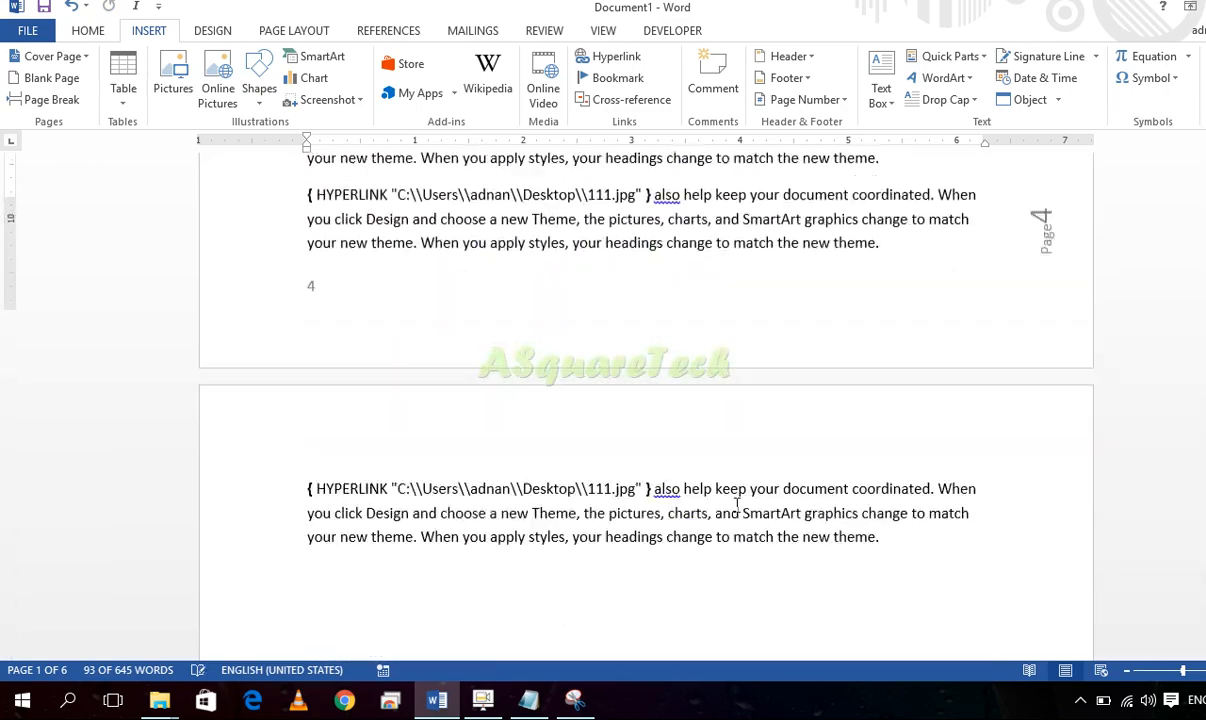
pyautogui.click(378, 378)
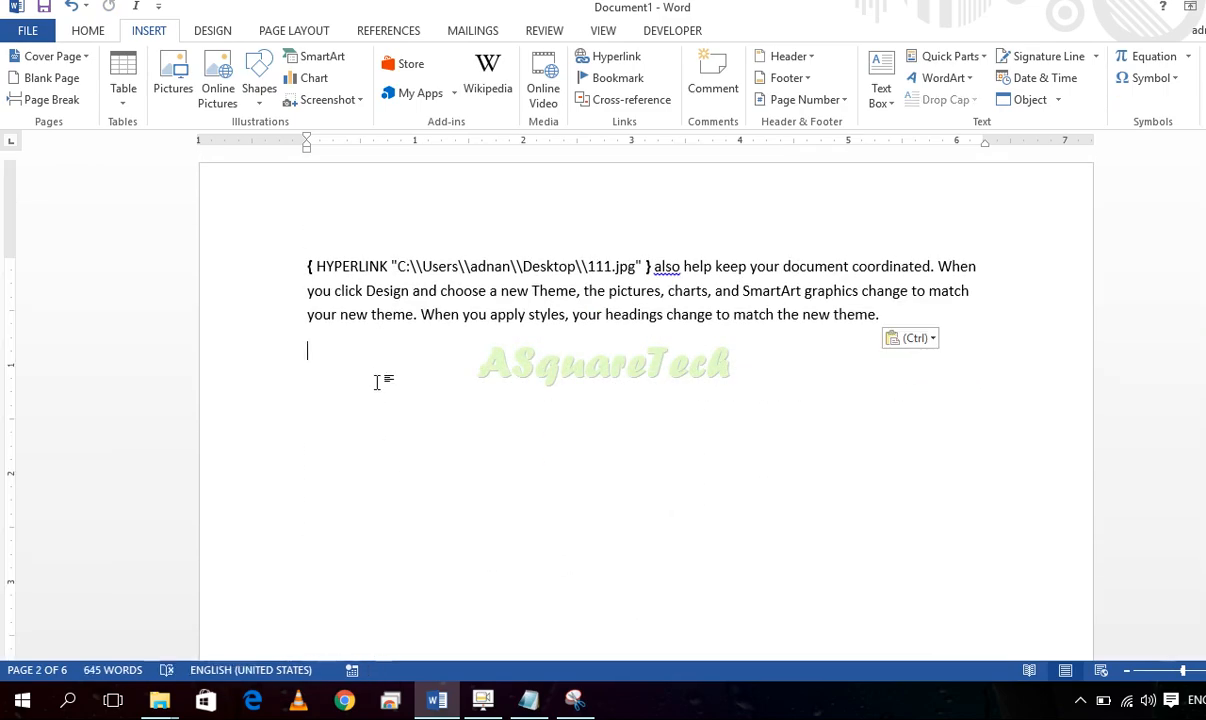
pyautogui.click(968, 66)
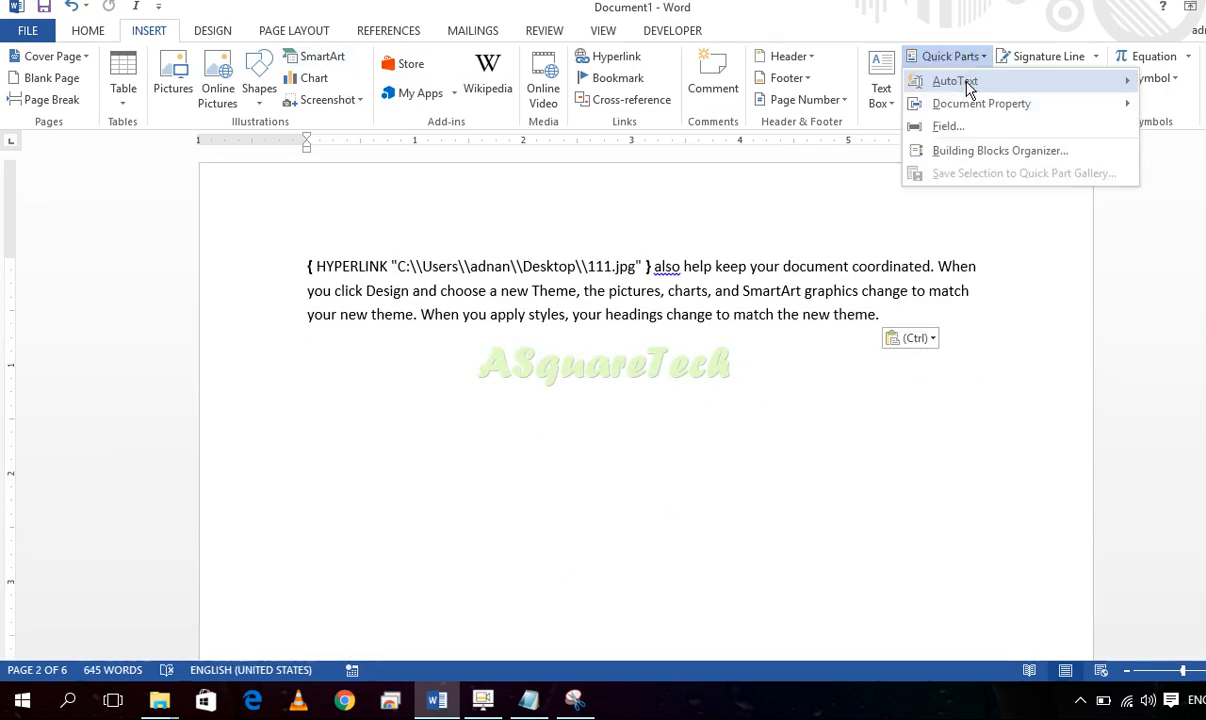
pyautogui.moveTo(966, 82)
pyautogui.moveTo(894, 125); pyautogui.dragTo(896, 262)
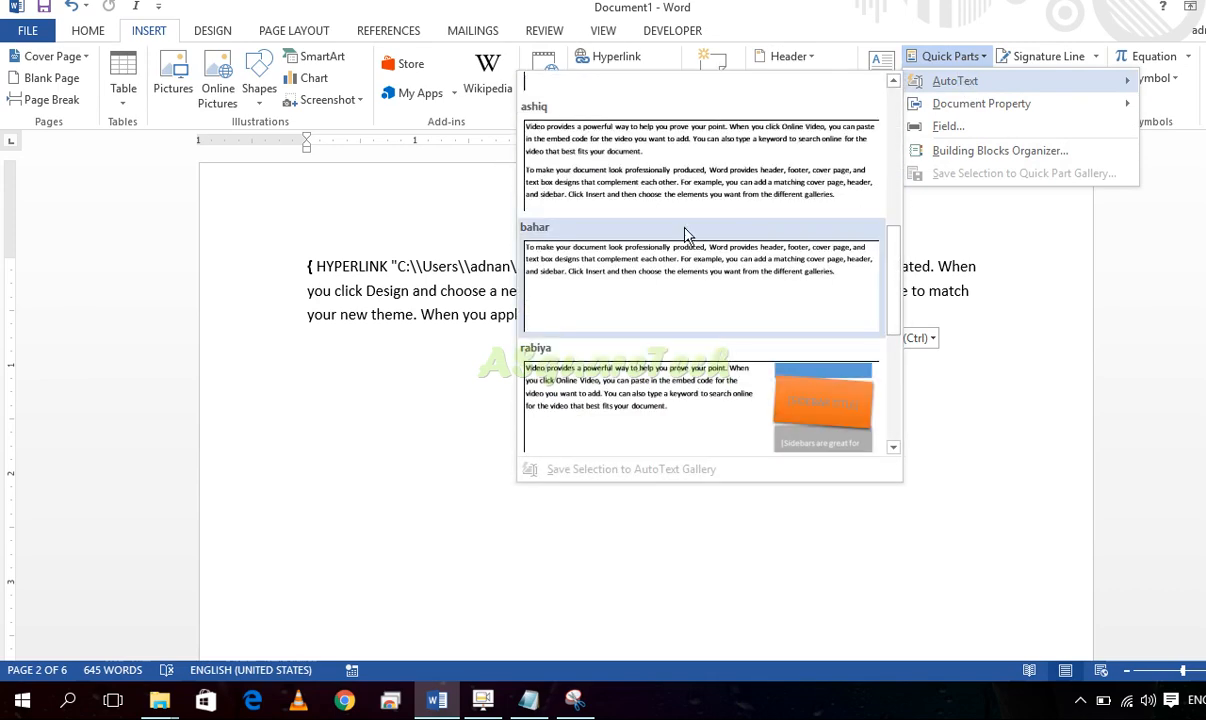
pyautogui.click(604, 148)
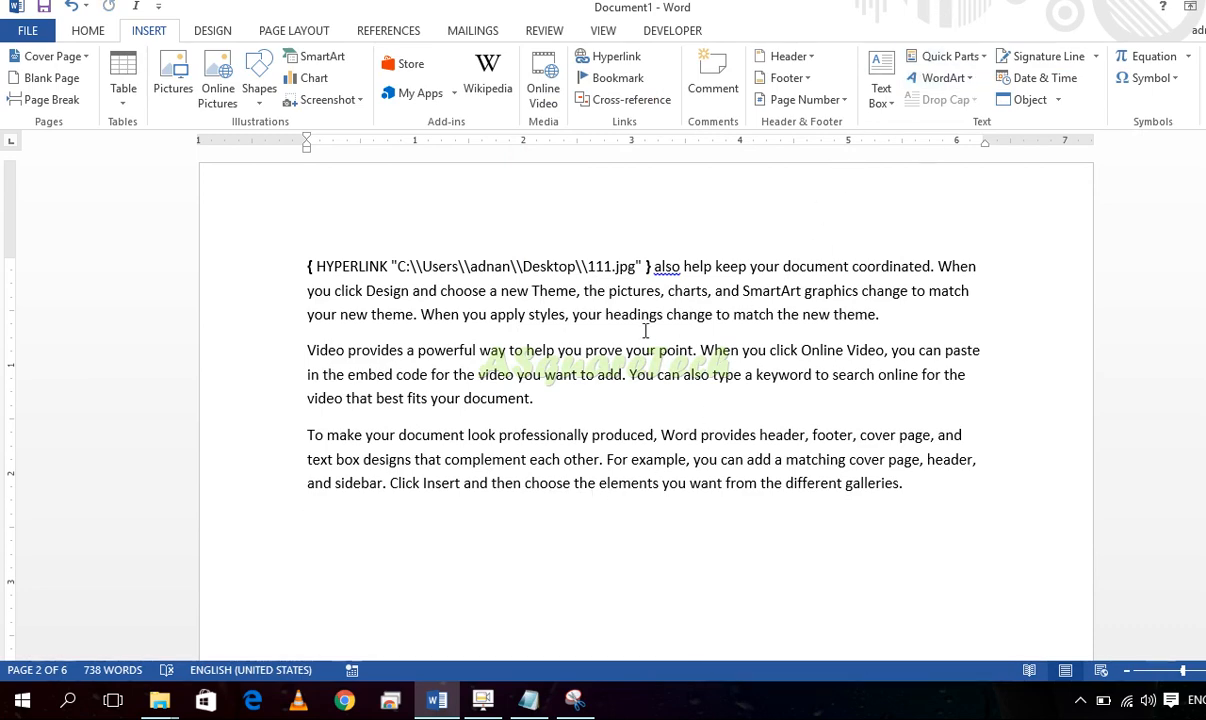
pyautogui.click(950, 56)
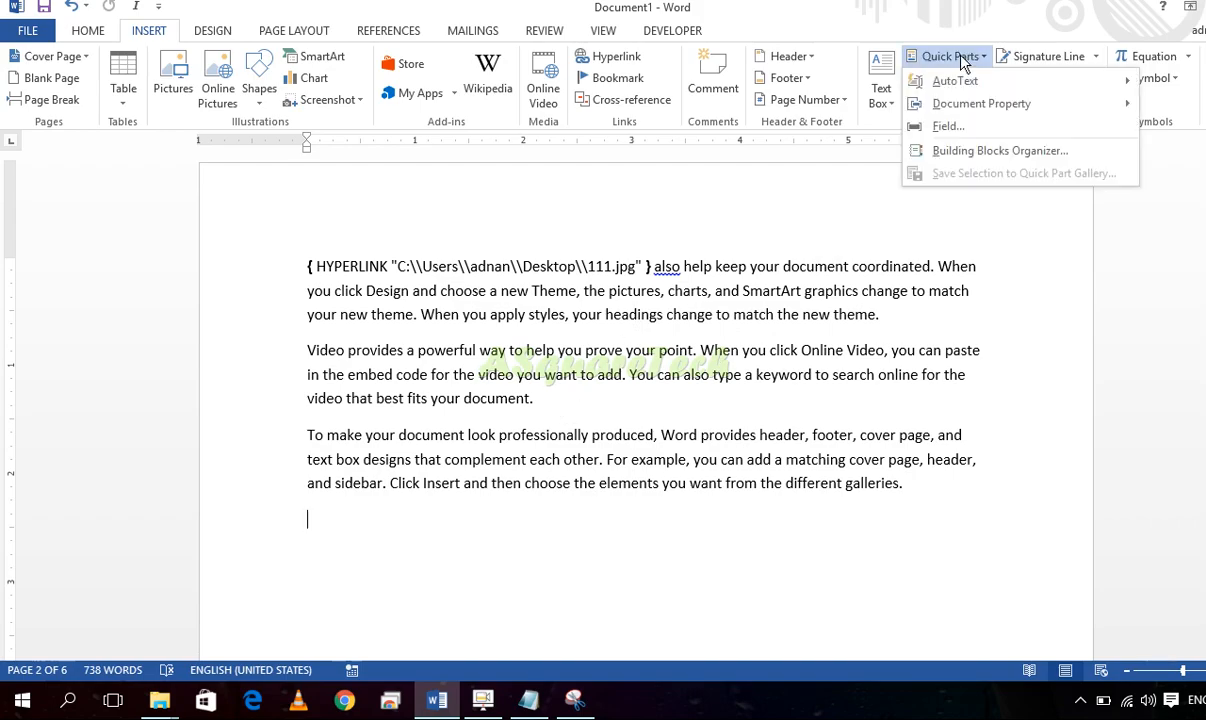
pyautogui.moveTo(975, 103)
pyautogui.click(600, 275)
# Insert the Author document property at the end of the "Themes and styles" paragraph on the first page
pyautogui.scroll(15, 600, 262)
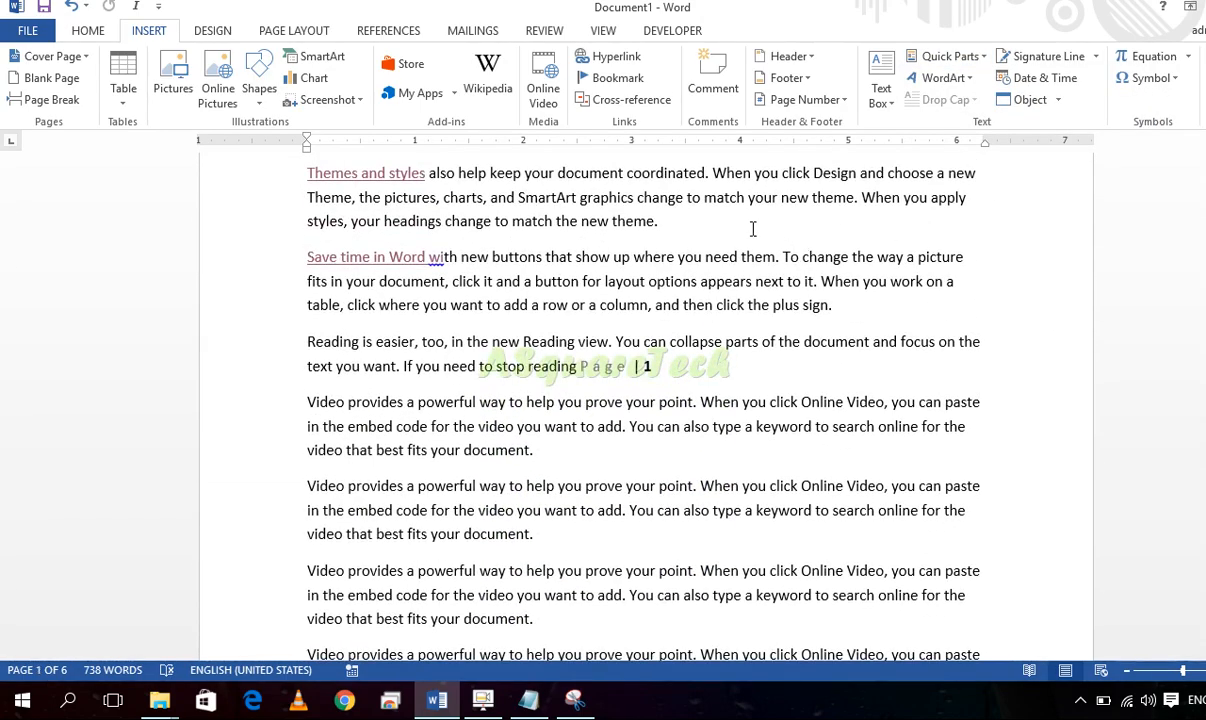
pyautogui.click(753, 229)
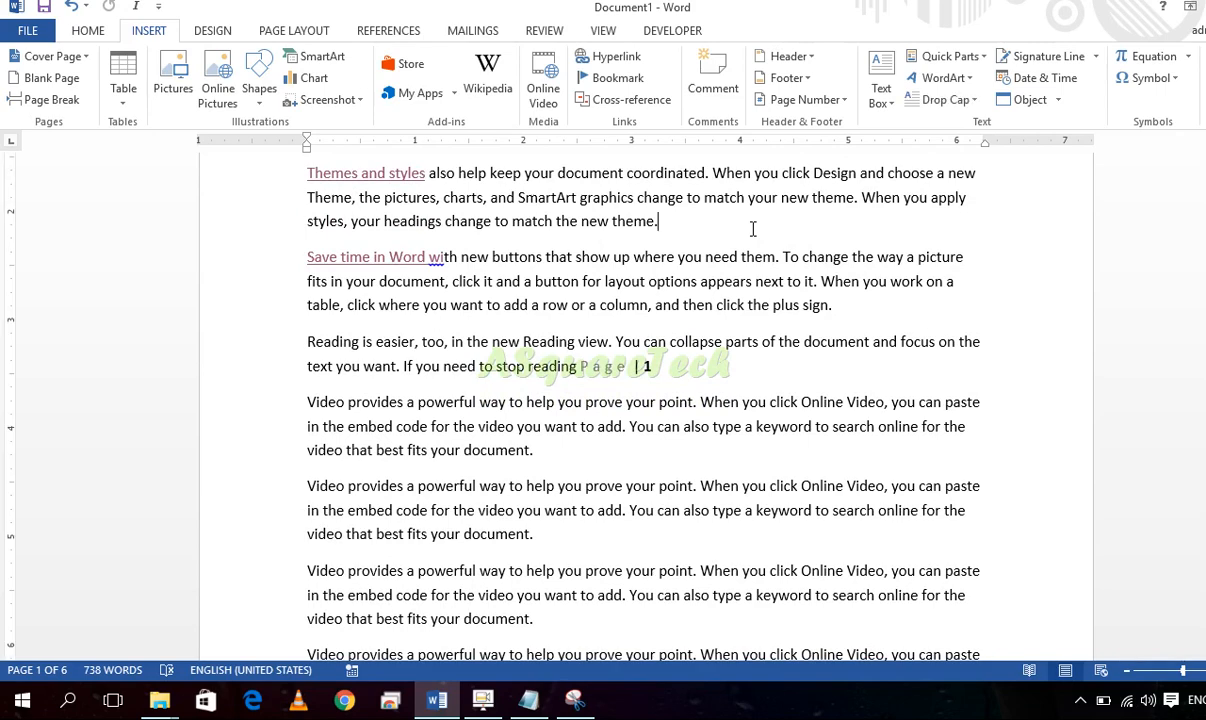
pyautogui.click(948, 56)
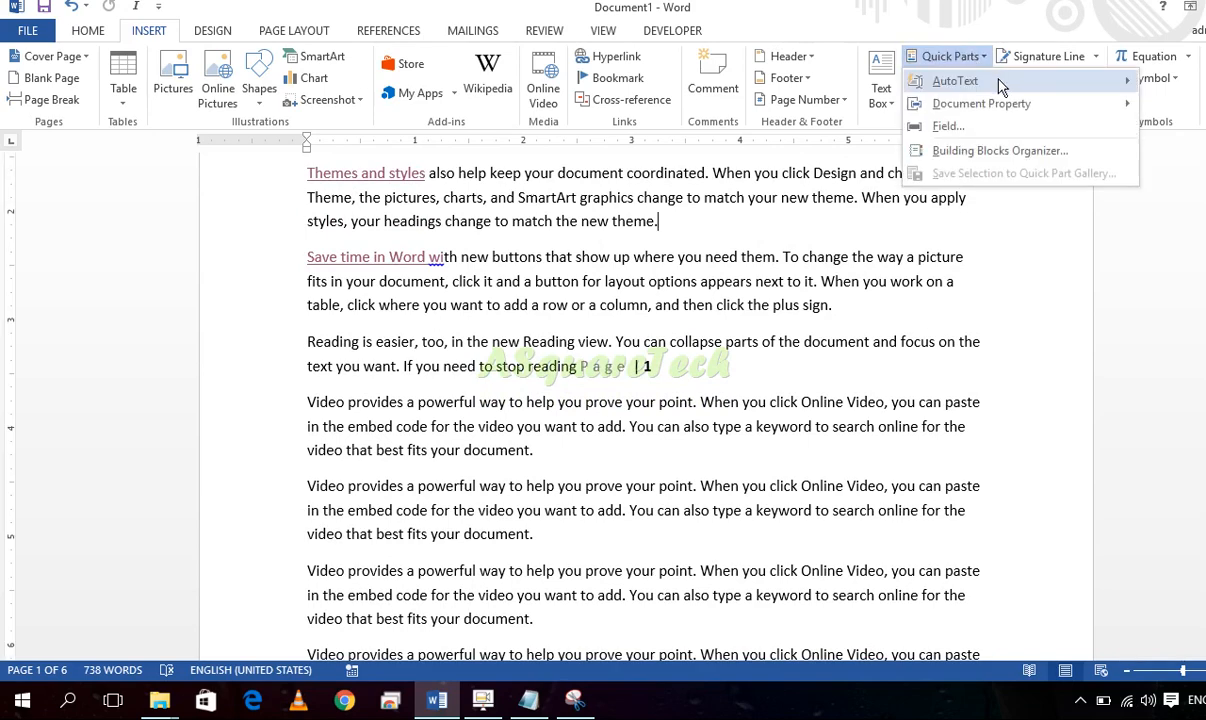
pyautogui.moveTo(991, 103)
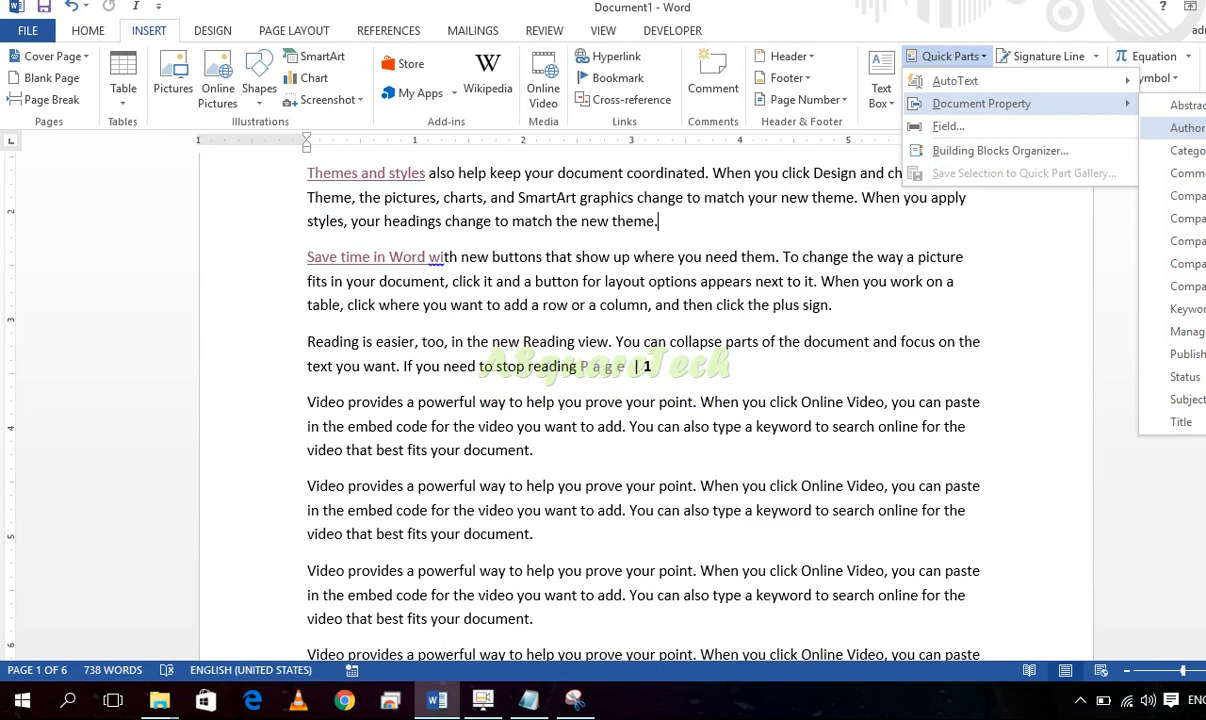
pyautogui.click(1188, 127)
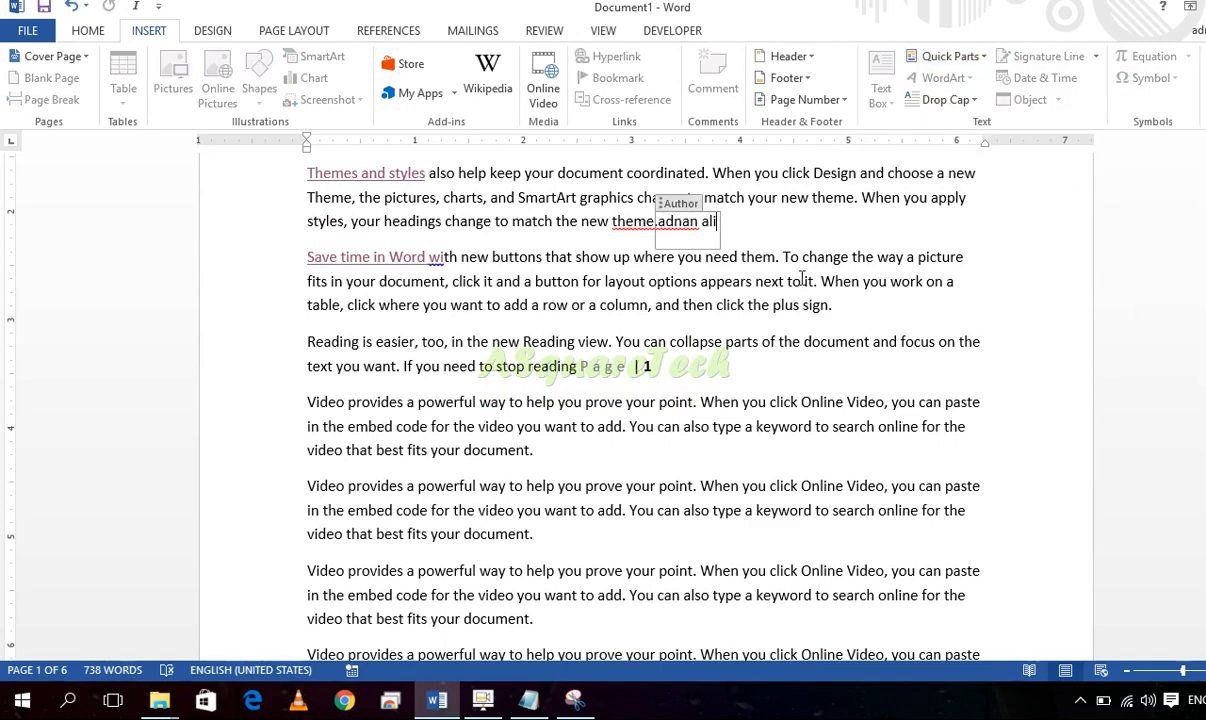
# Insert the Author document property at the end of the first, third and fifth pasted "Video provides a powerful way" copies
pyautogui.click(561, 463)
pyautogui.click(948, 56)
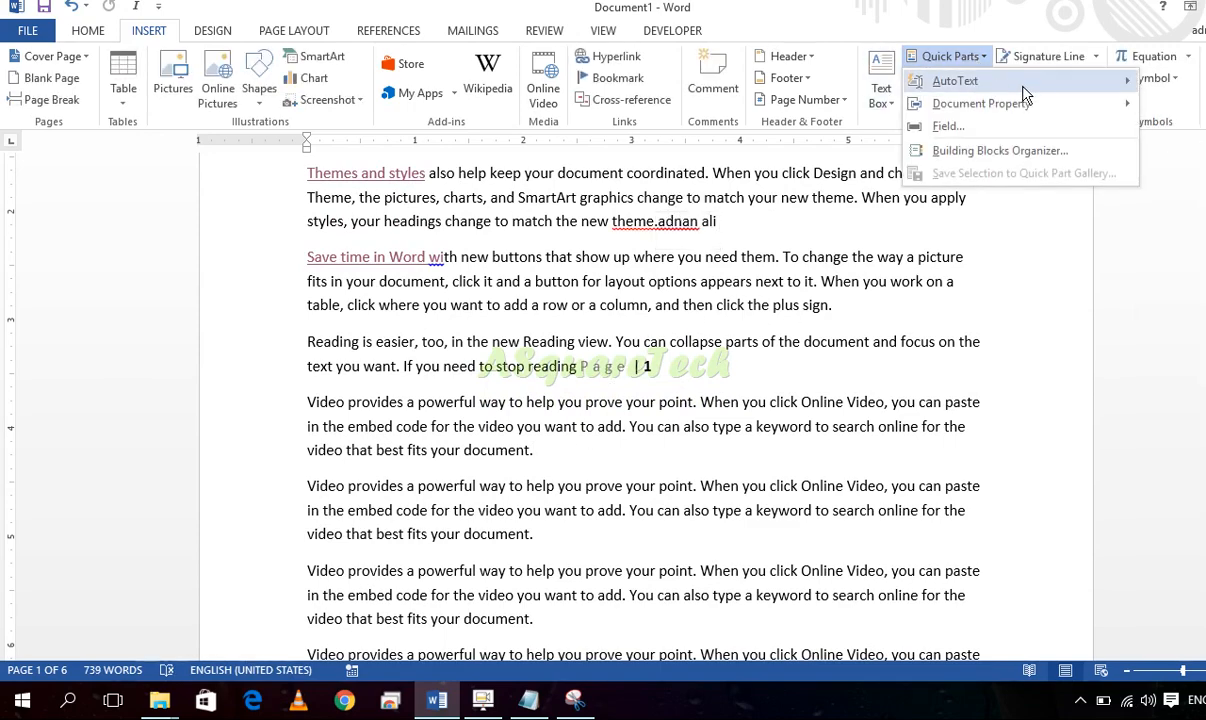
pyautogui.moveTo(1025, 103)
pyautogui.click(1178, 127)
pyautogui.scroll(-3, 631, 397)
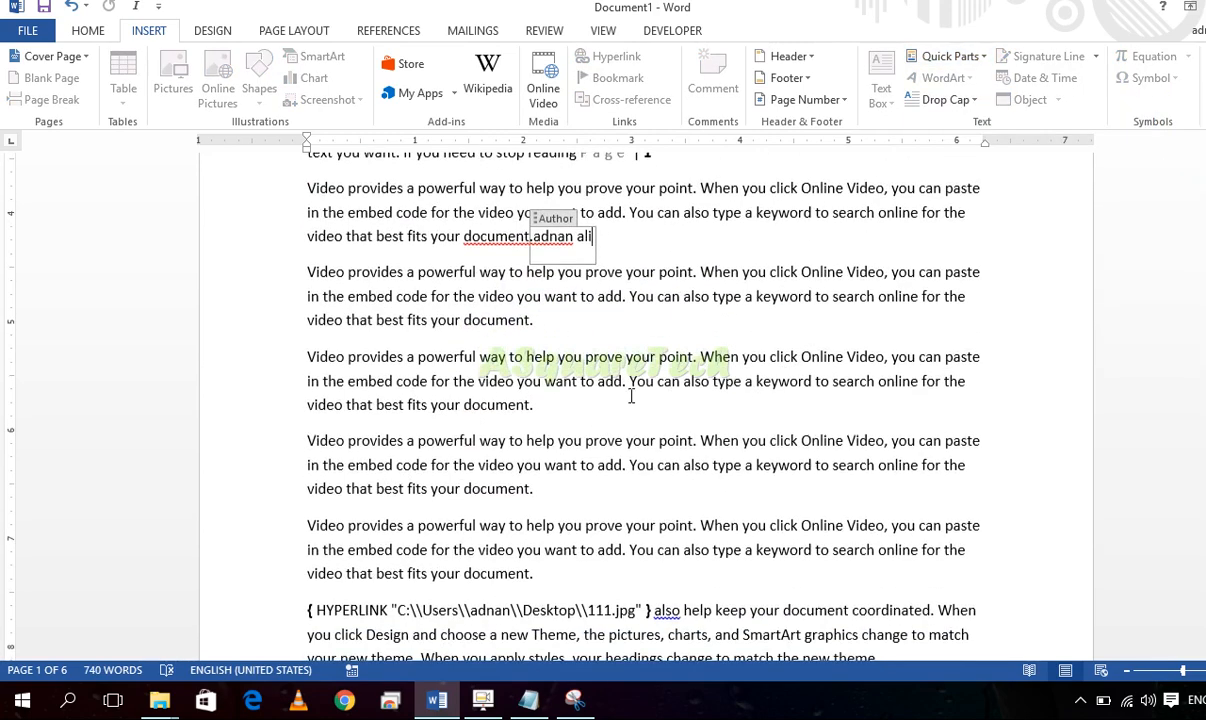
pyautogui.click(555, 406)
pyautogui.click(946, 56)
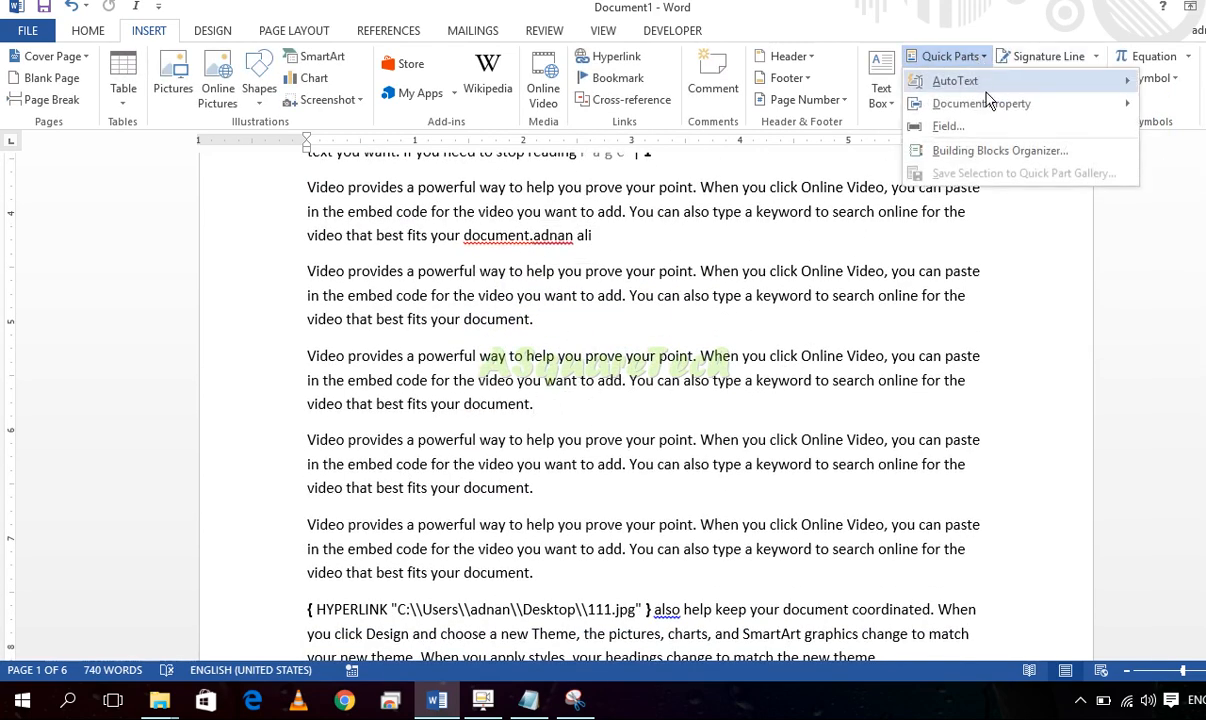
pyautogui.moveTo(1095, 106)
pyautogui.click(1176, 126)
pyautogui.scroll(-4, 613, 332)
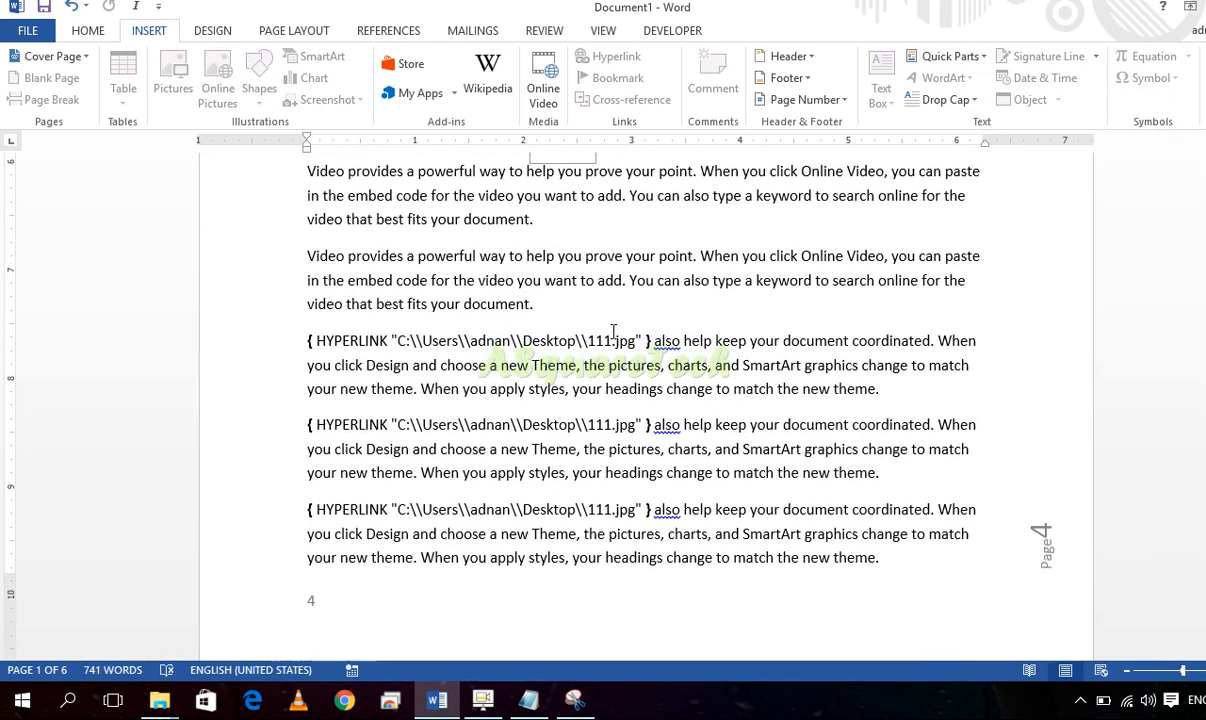
pyautogui.click(952, 56)
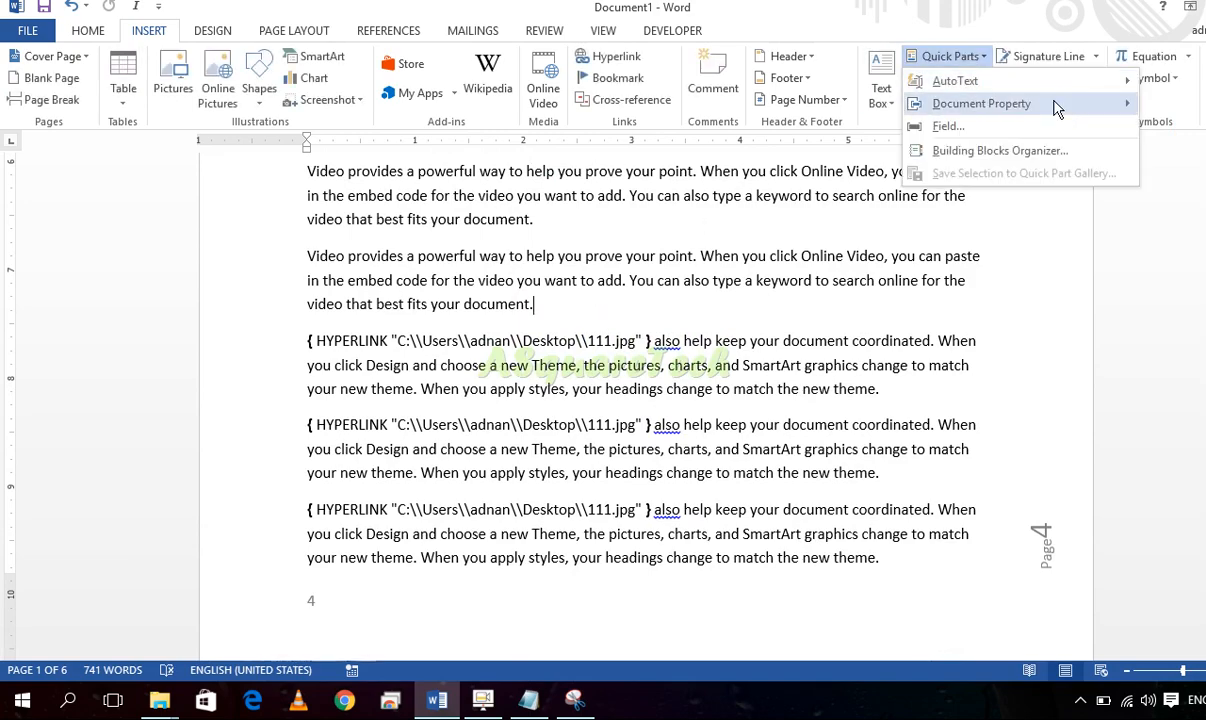
pyautogui.click(1182, 127)
# Insert the Author document property at the end of the "Video provides a powerful way" paragraph on the second page
pyautogui.scroll(-10, 633, 342)
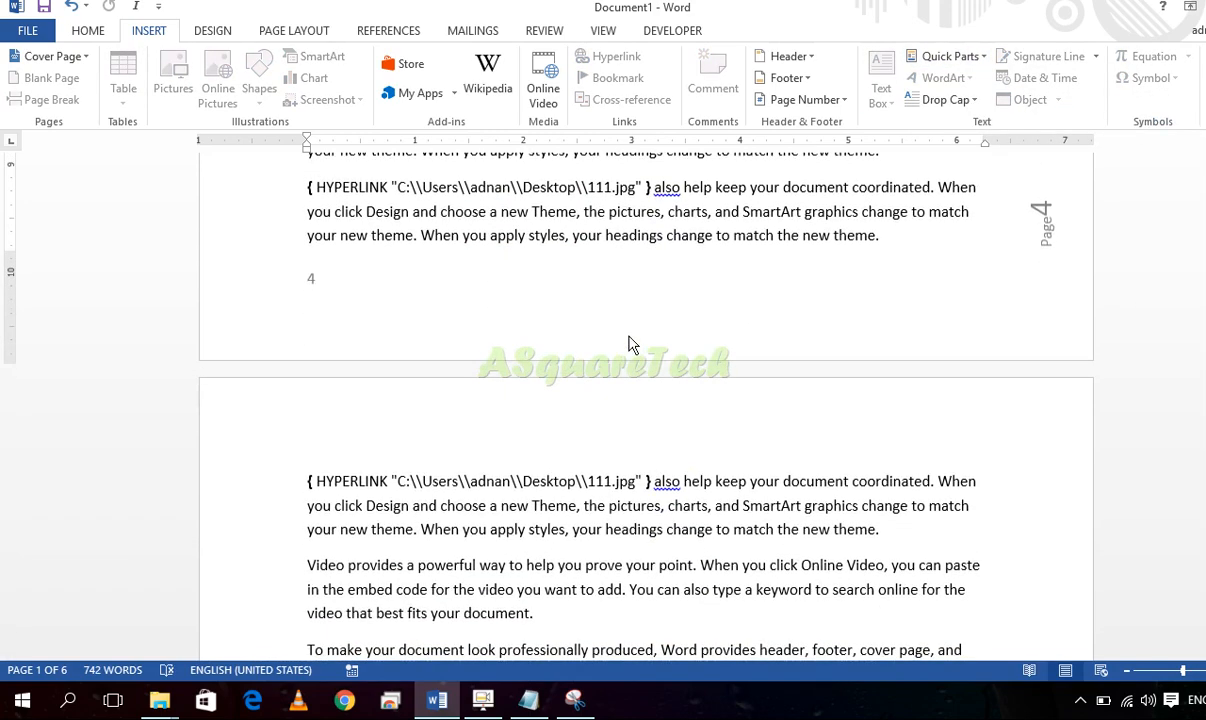
pyautogui.click(579, 296)
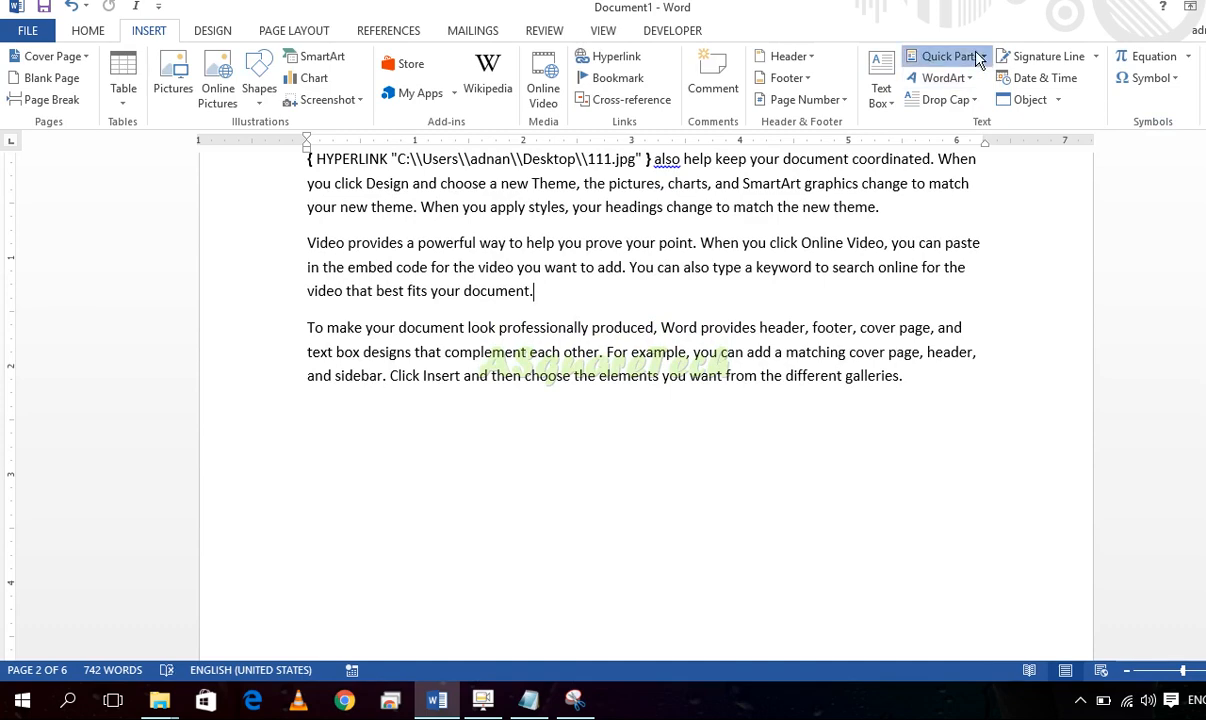
pyautogui.click(955, 56)
pyautogui.moveTo(1096, 121)
pyautogui.click(1182, 127)
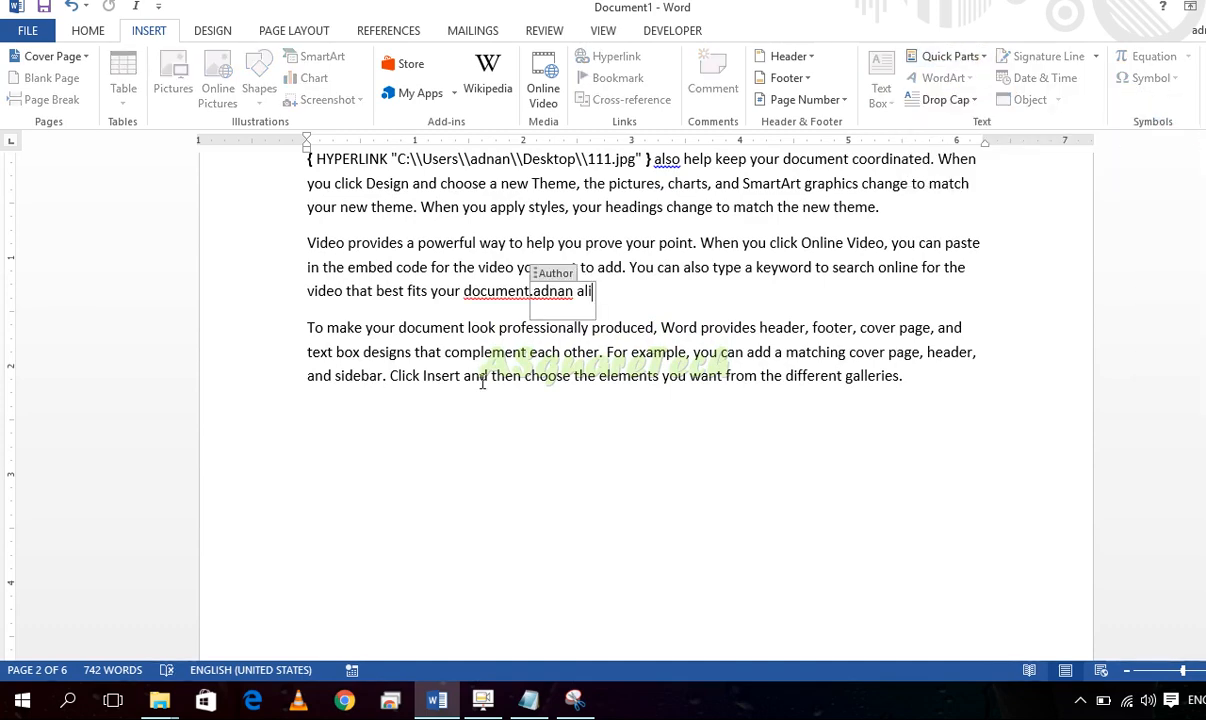
# Retype the author's first name in capitals in the second page's Author property and check the other Author fields
pyautogui.moveTo(575, 292); pyautogui.dragTo(505, 292)
pyautogui.write('A')
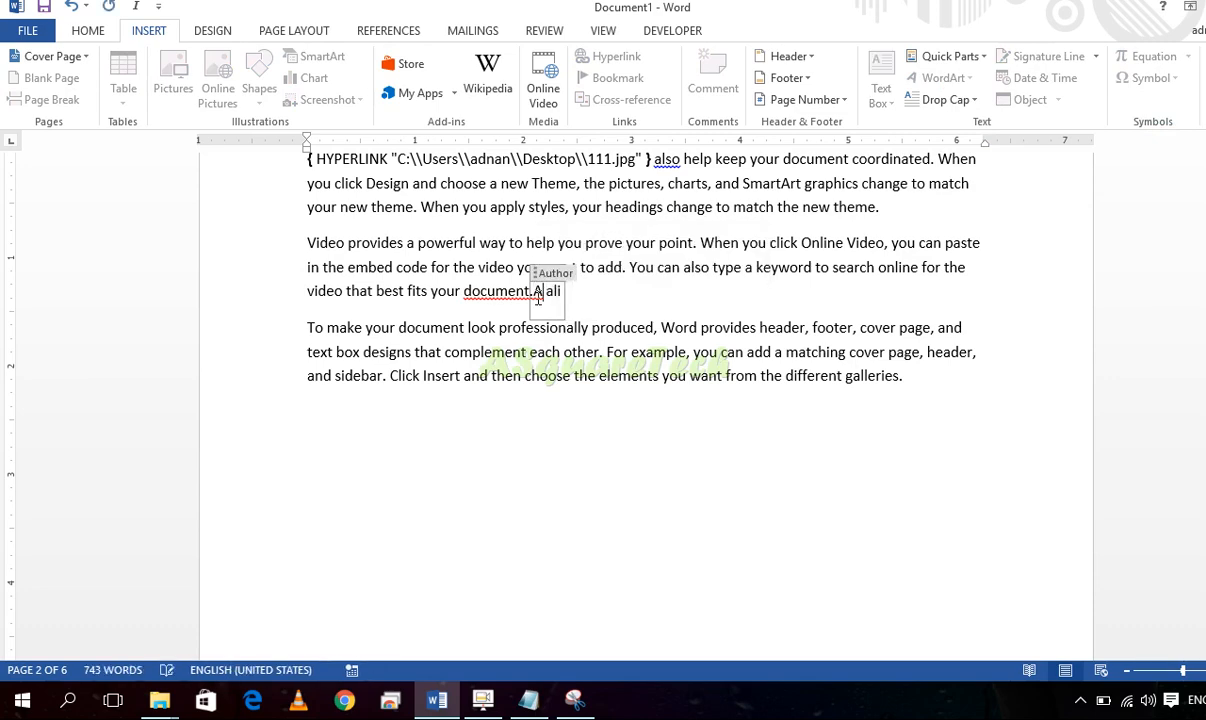
pyautogui.write('DNA')
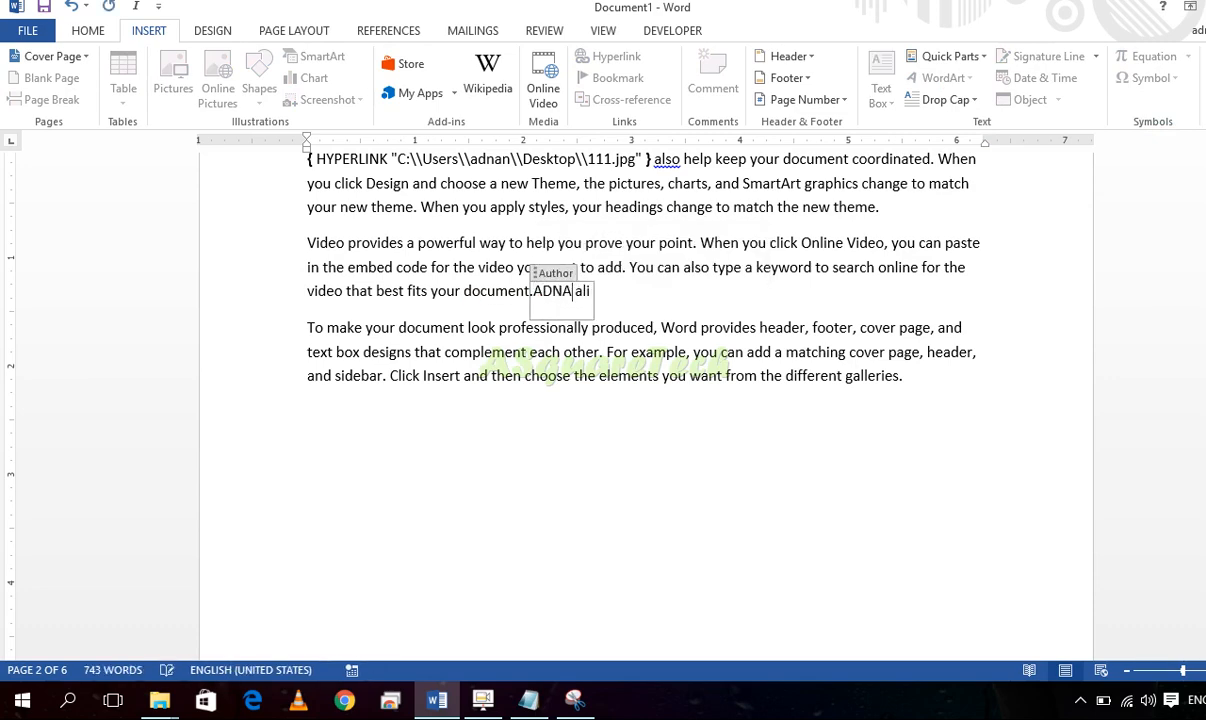
pyautogui.write('N')
pyautogui.click(715, 243)
pyautogui.scroll(3, 613, 285)
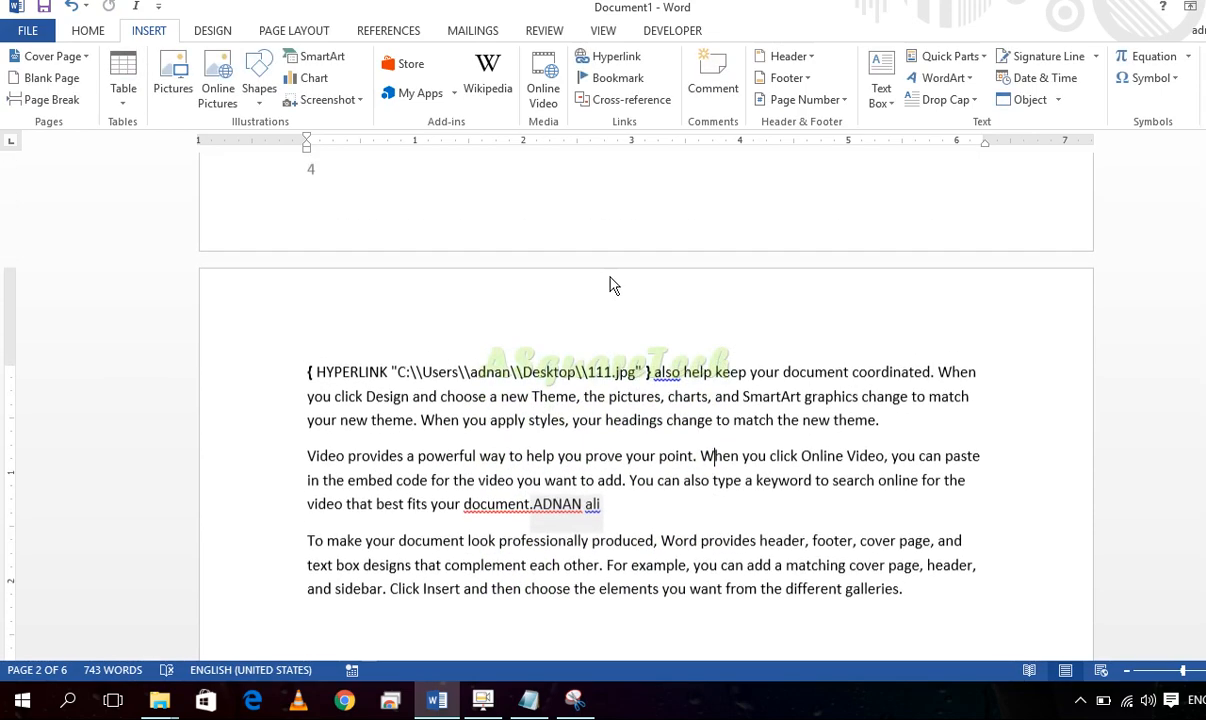
pyautogui.scroll(7, 613, 285)
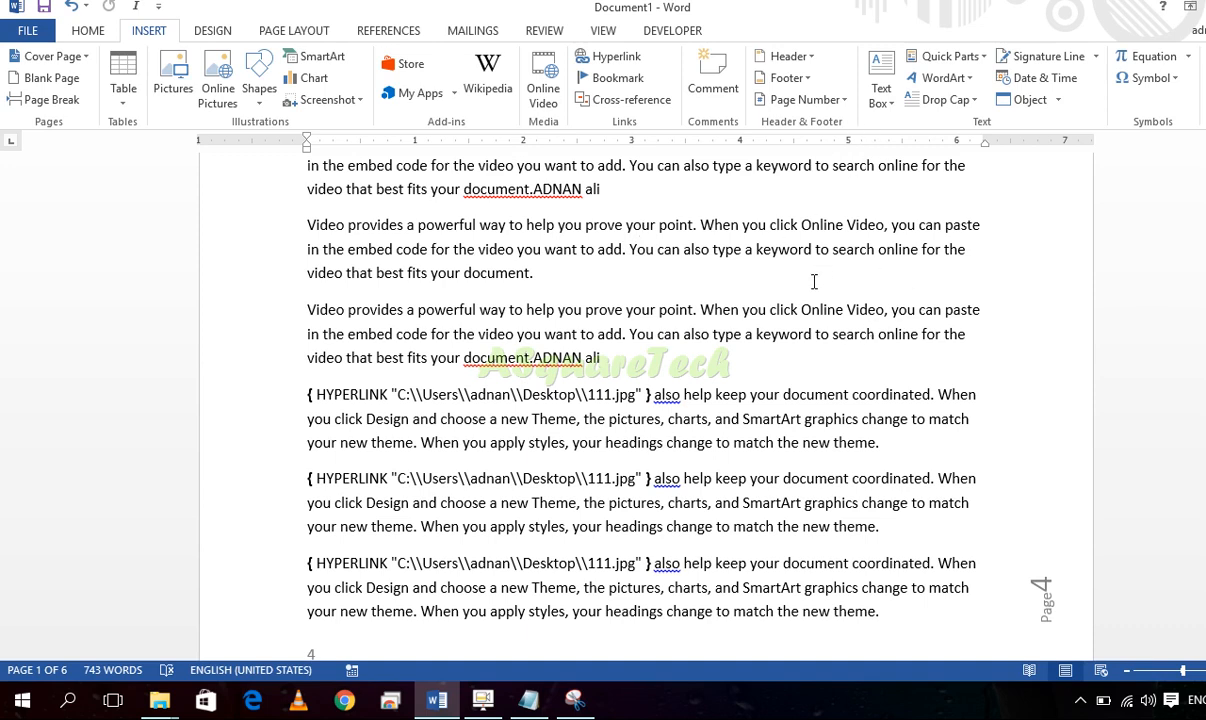
pyautogui.click(964, 65)
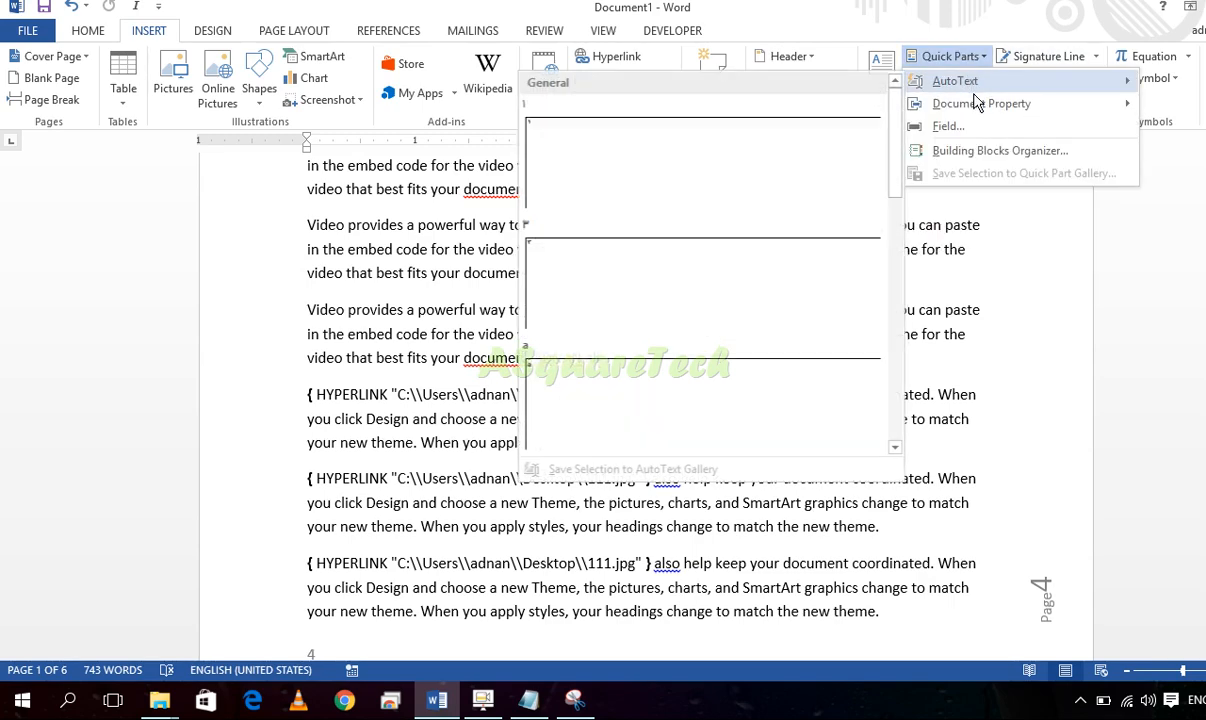
pyautogui.moveTo(985, 108)
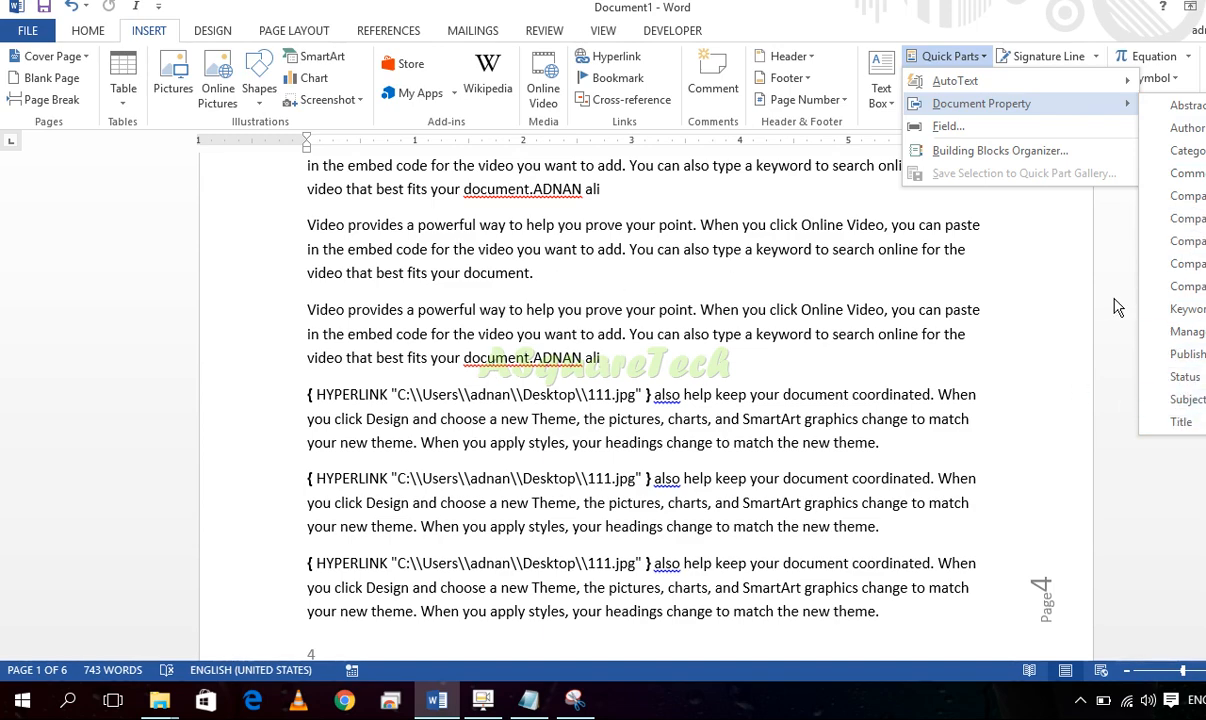
pyautogui.click(579, 272)
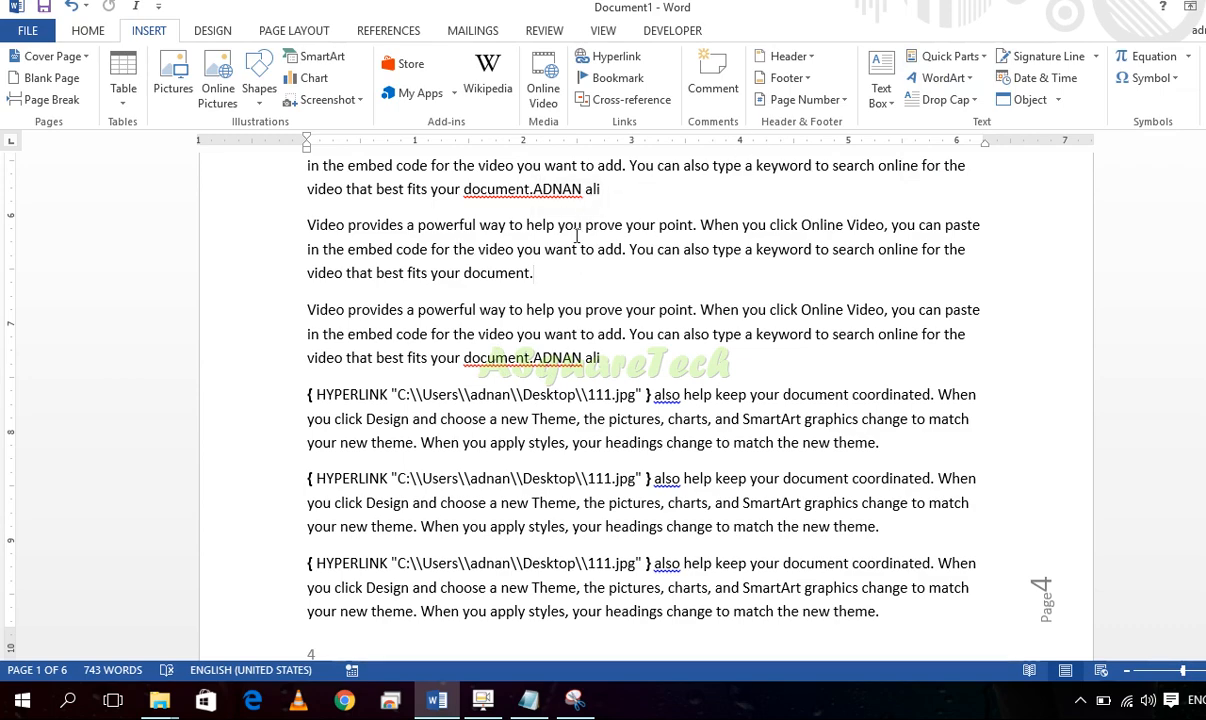
pyautogui.moveTo(605, 358); pyautogui.dragTo(310, 228)
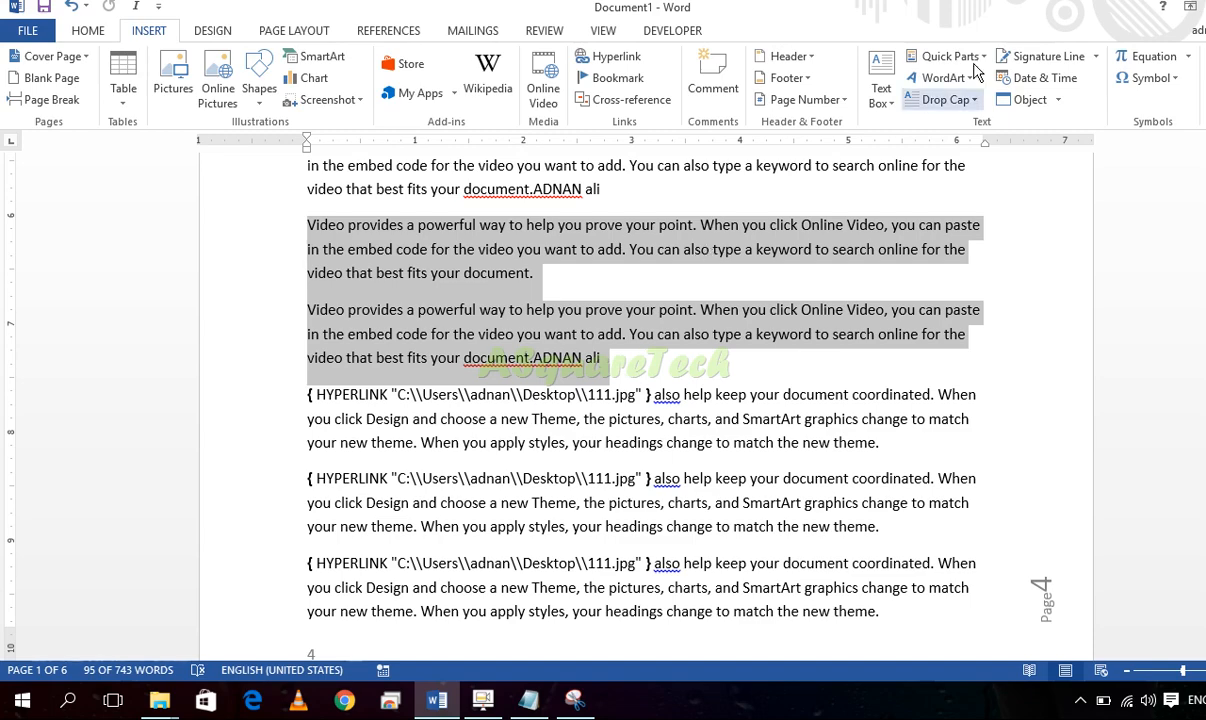
# Insert the Company document property after the fourth pasted "Video provides" copy and fill it with filler text starting "fs fs df sd"
pyautogui.click(845, 308)
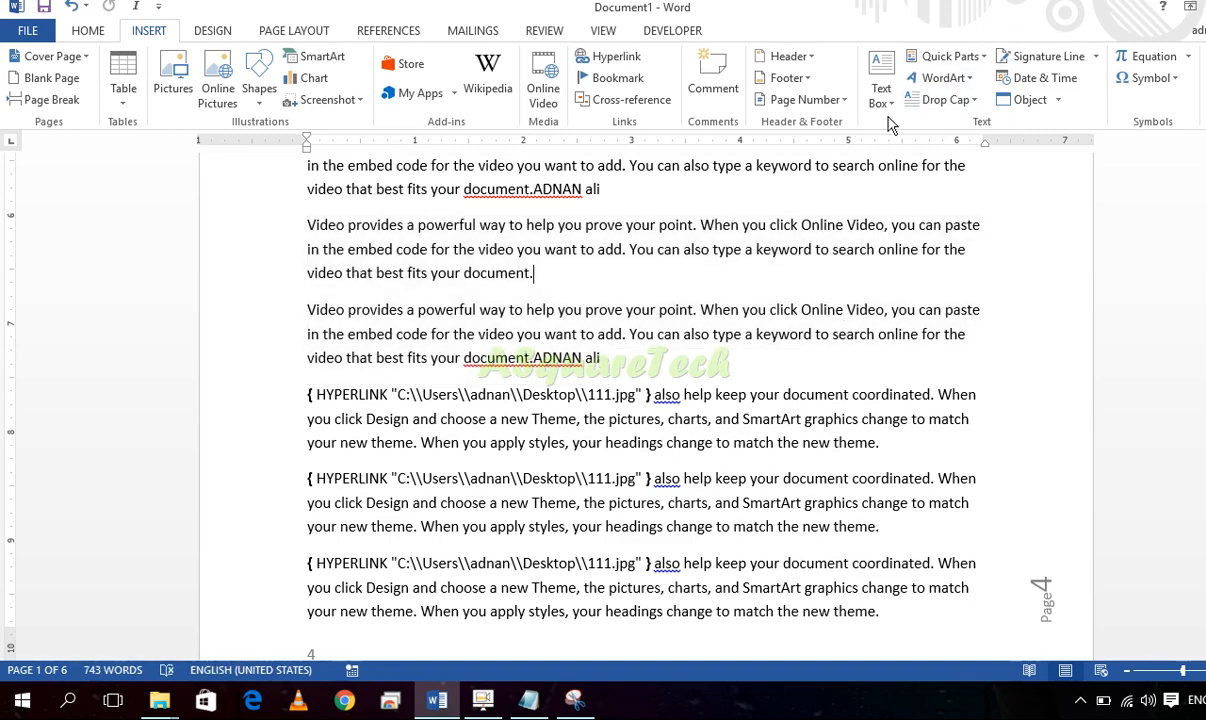
pyautogui.click(960, 56)
pyautogui.moveTo(1100, 104)
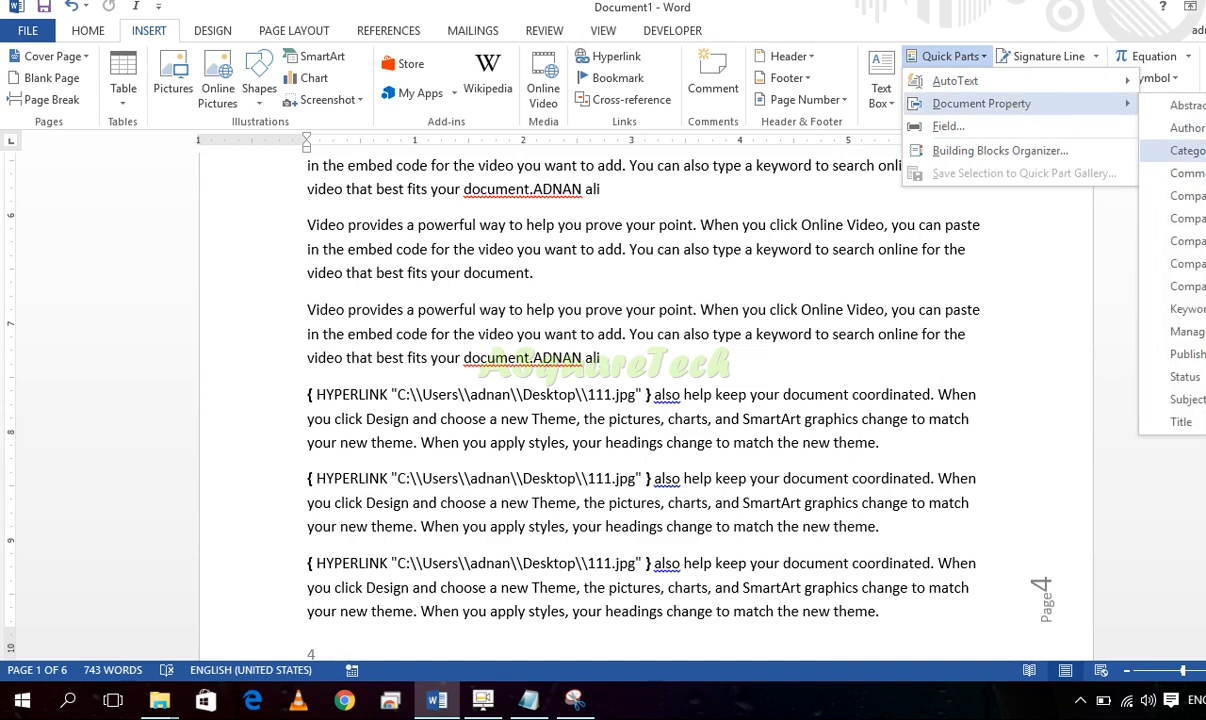
pyautogui.click(1188, 196)
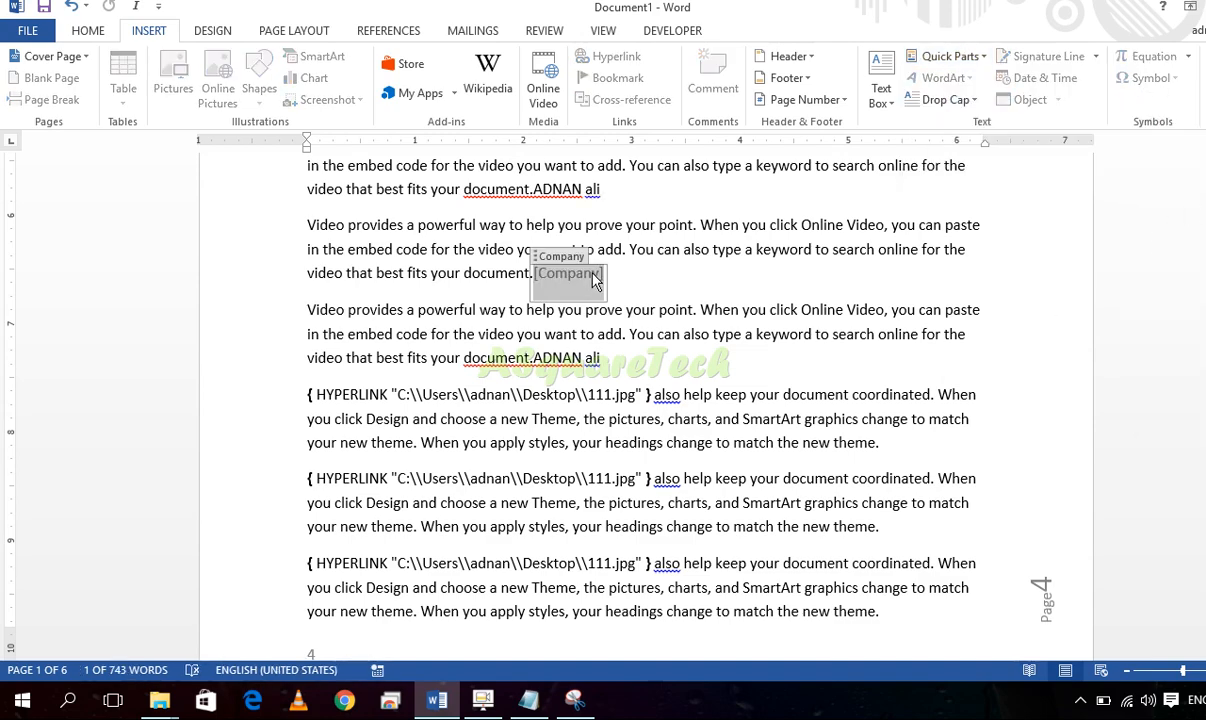
pyautogui.write('fs fs df sd f sd fds ')
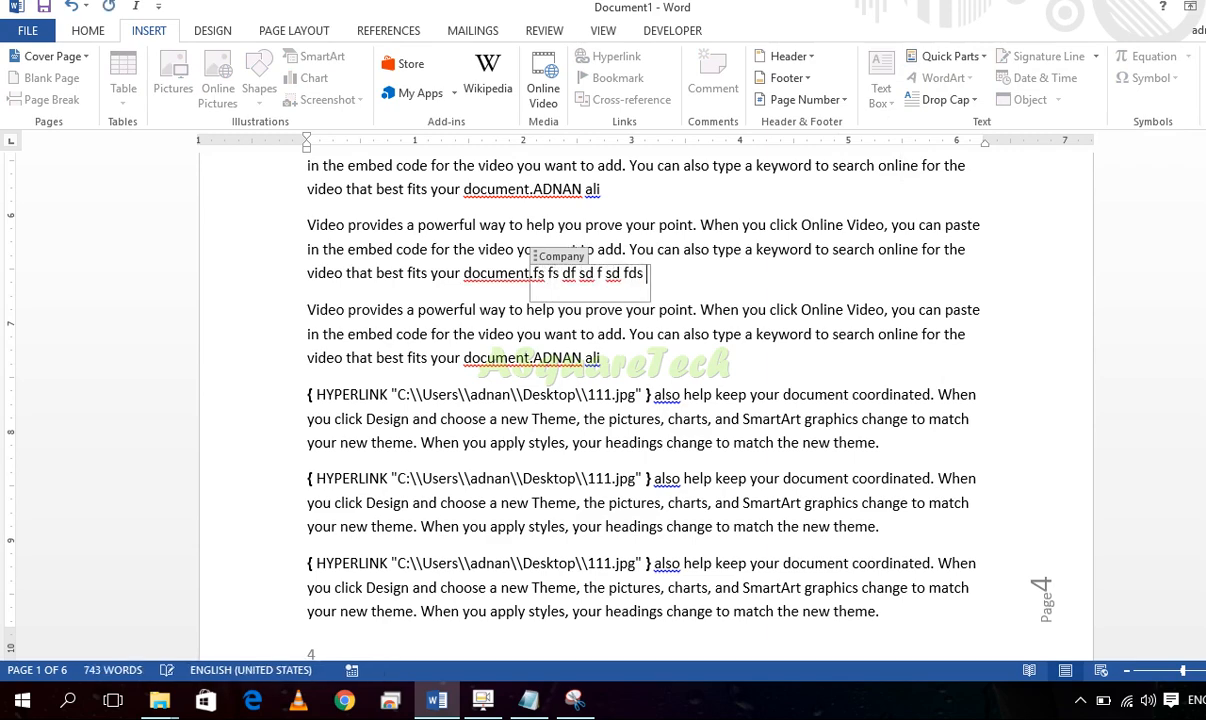
pyautogui.write('f sd f sd f sd f sdfsfd  sdf')
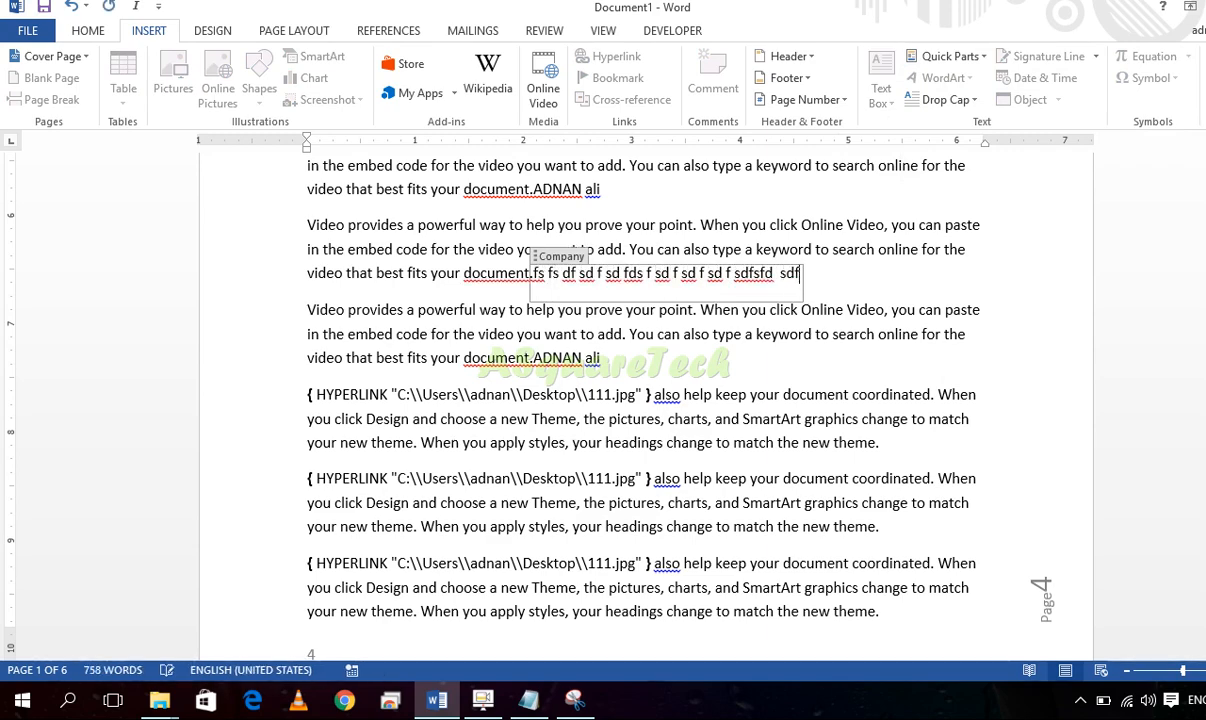
pyautogui.click(754, 373)
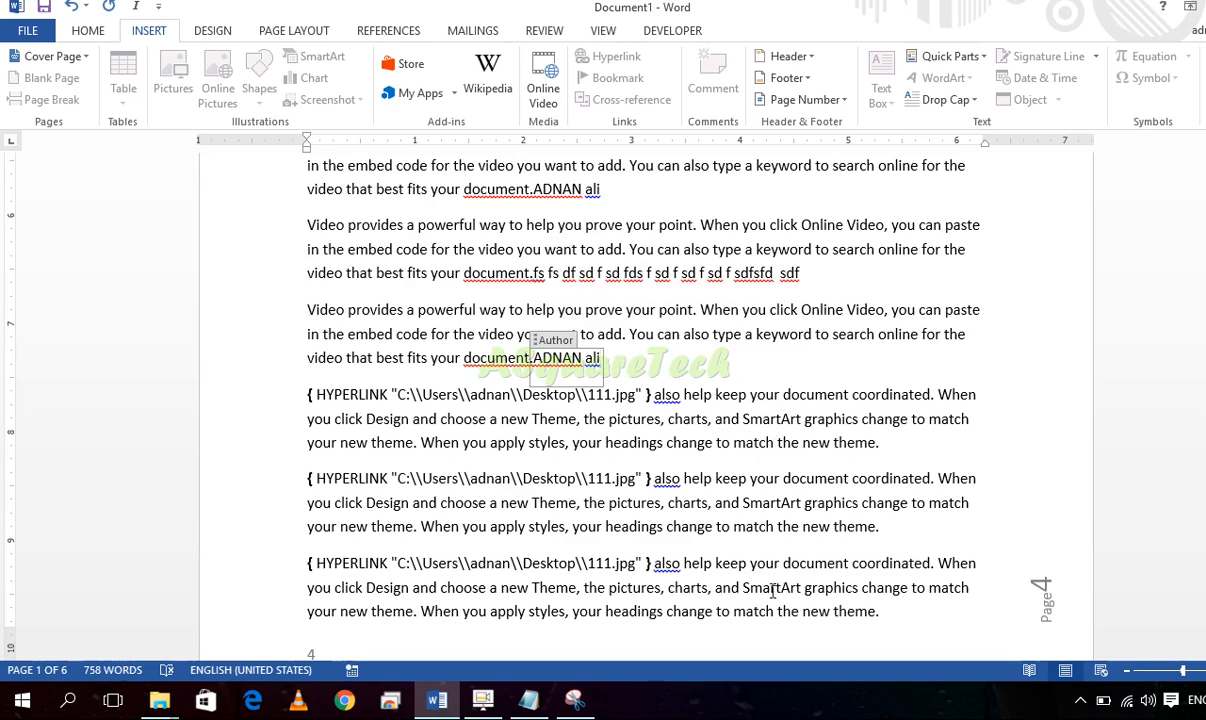
# Insert the Company document property at the end of the second HYPERLINK paragraph on the first page
pyautogui.click(878, 522)
pyautogui.click(975, 60)
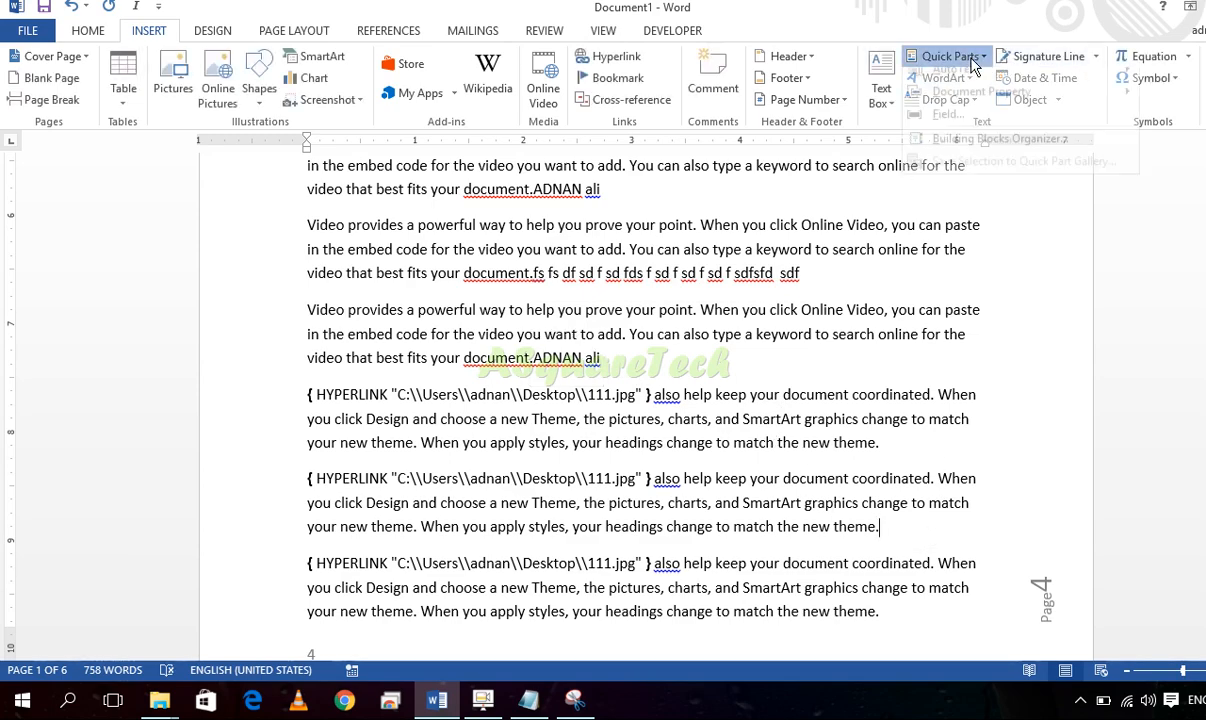
pyautogui.click(1190, 202)
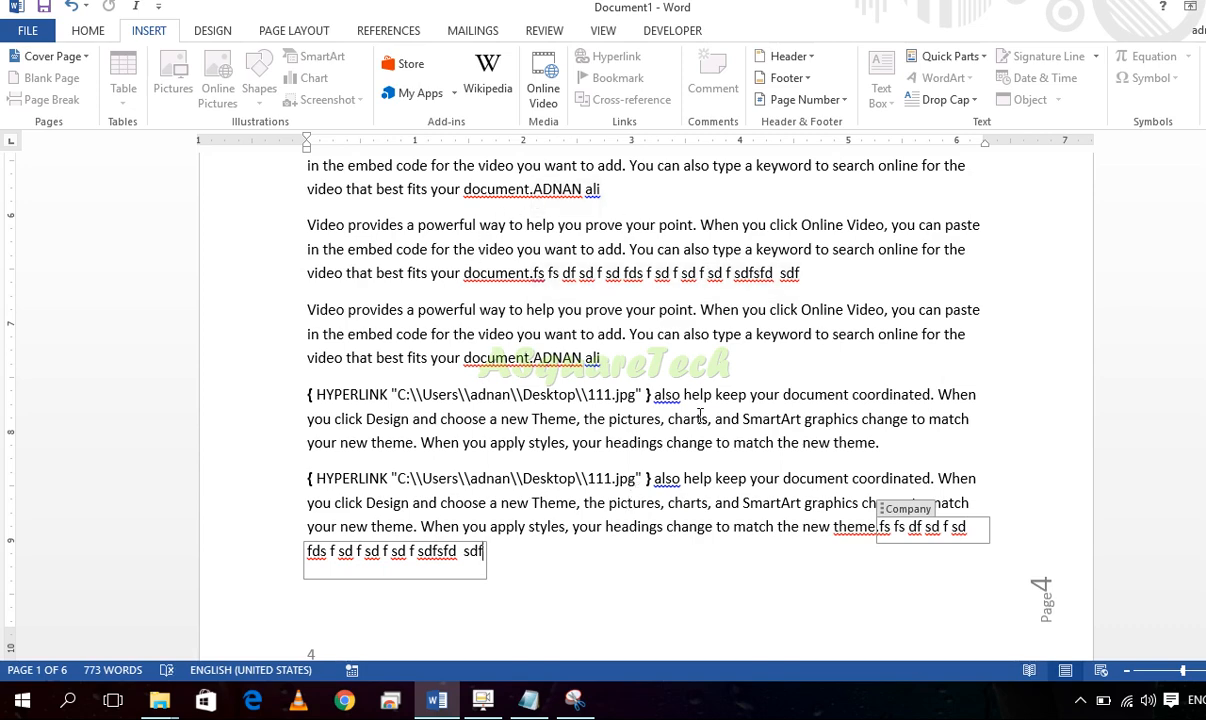
# Insert a Date field in the "dddd, MMMM d, yyyy" format inside the word "match" in the first visible HYPERLINK paragraph
pyautogui.click(767, 437)
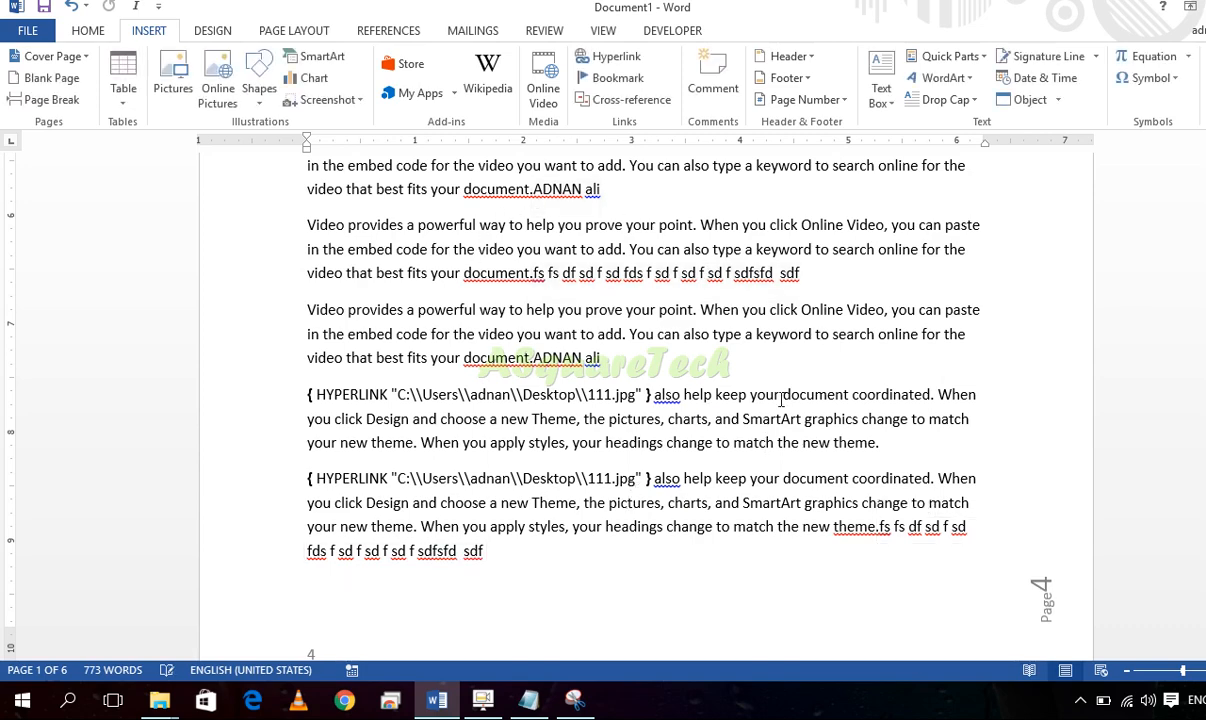
pyautogui.click(946, 56)
pyautogui.click(948, 127)
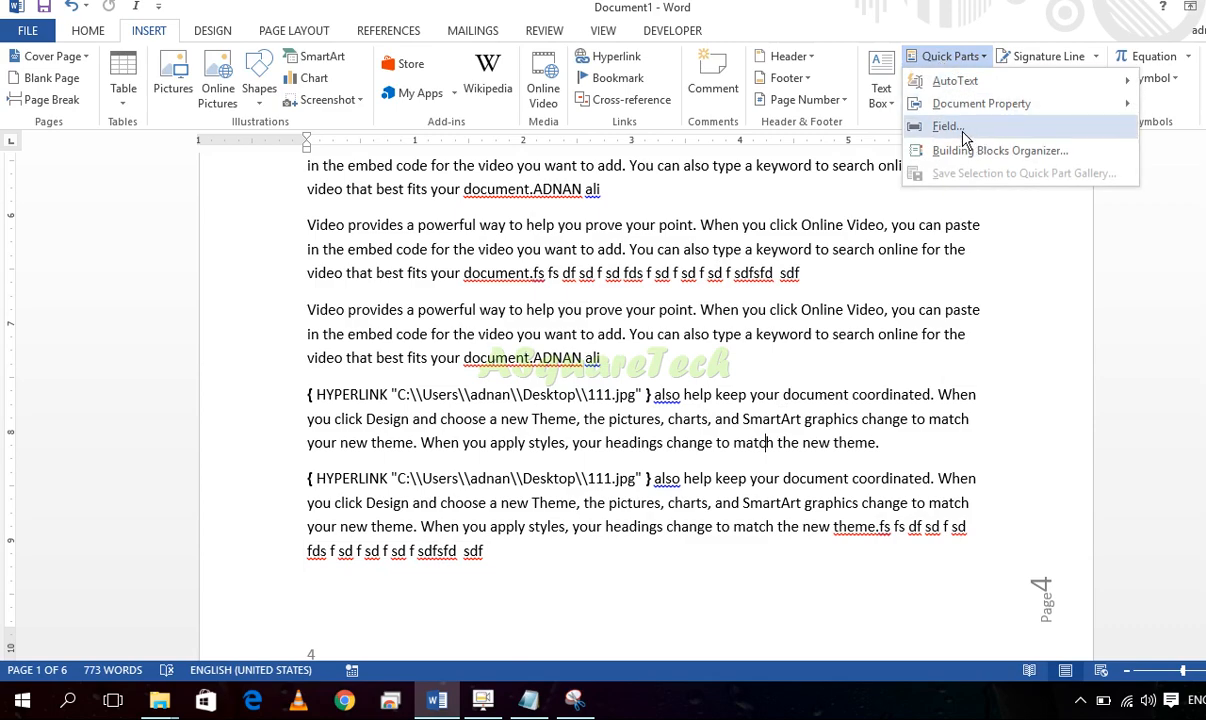
pyautogui.moveTo(414, 294); pyautogui.dragTo(420, 320)
pyautogui.click(320, 418)
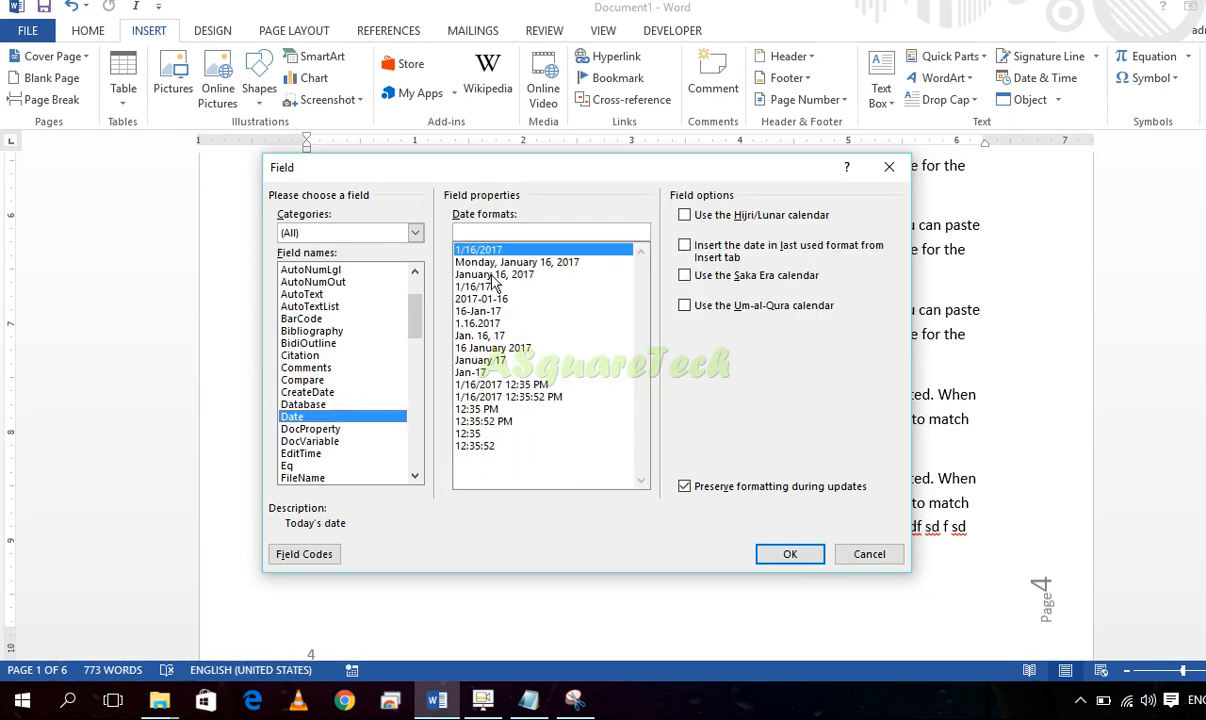
pyautogui.moveTo(492, 285)
pyautogui.mouseDown()
pyautogui.moveTo(505, 390)
pyautogui.moveTo(495, 262)
pyautogui.mouseUp()
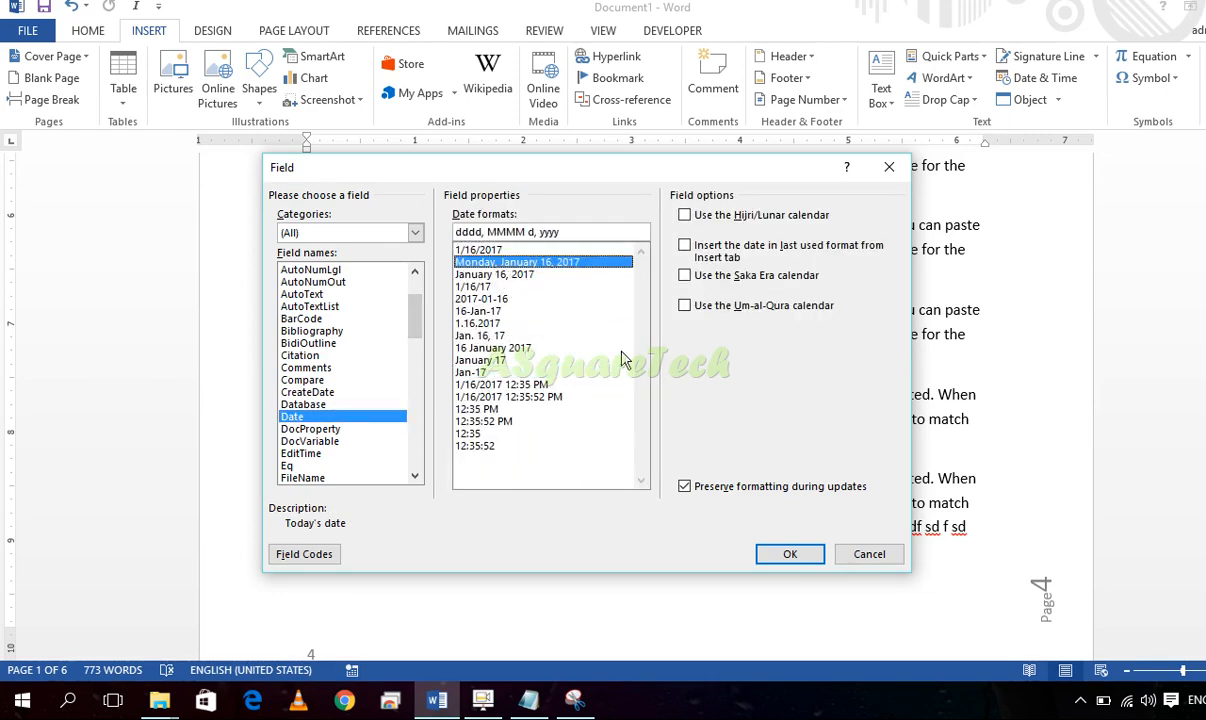
pyautogui.click(790, 554)
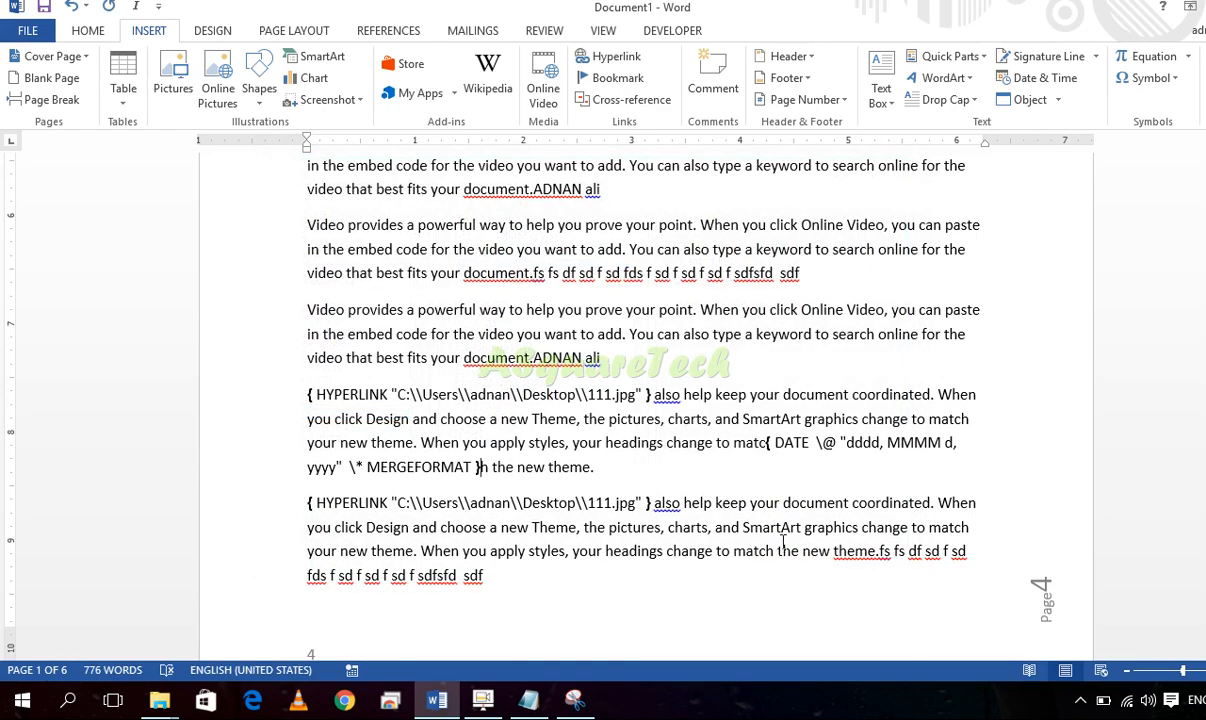
# Switch the inserted Date field from its field code to the displayed date and move the cursor out of it
pyautogui.click(875, 443)
pyautogui.hotkey('shift', 'F9')
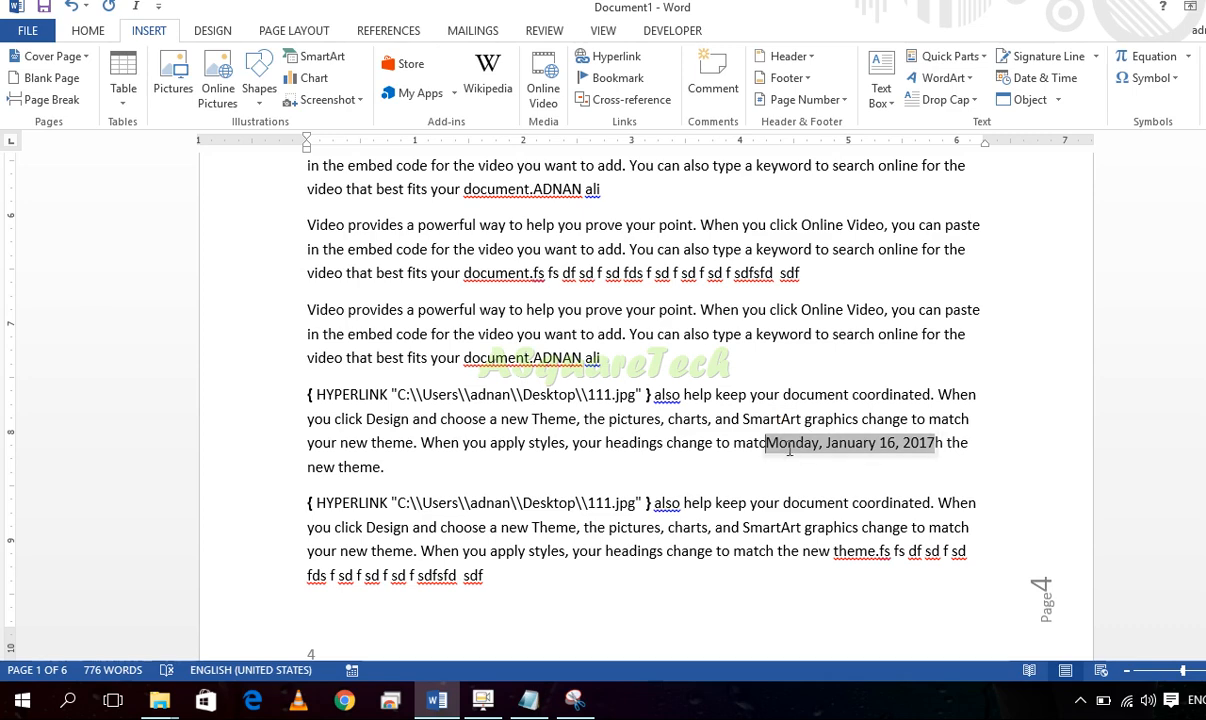
pyautogui.press('Up')
pyautogui.press('Up')
pyautogui.press('Up')
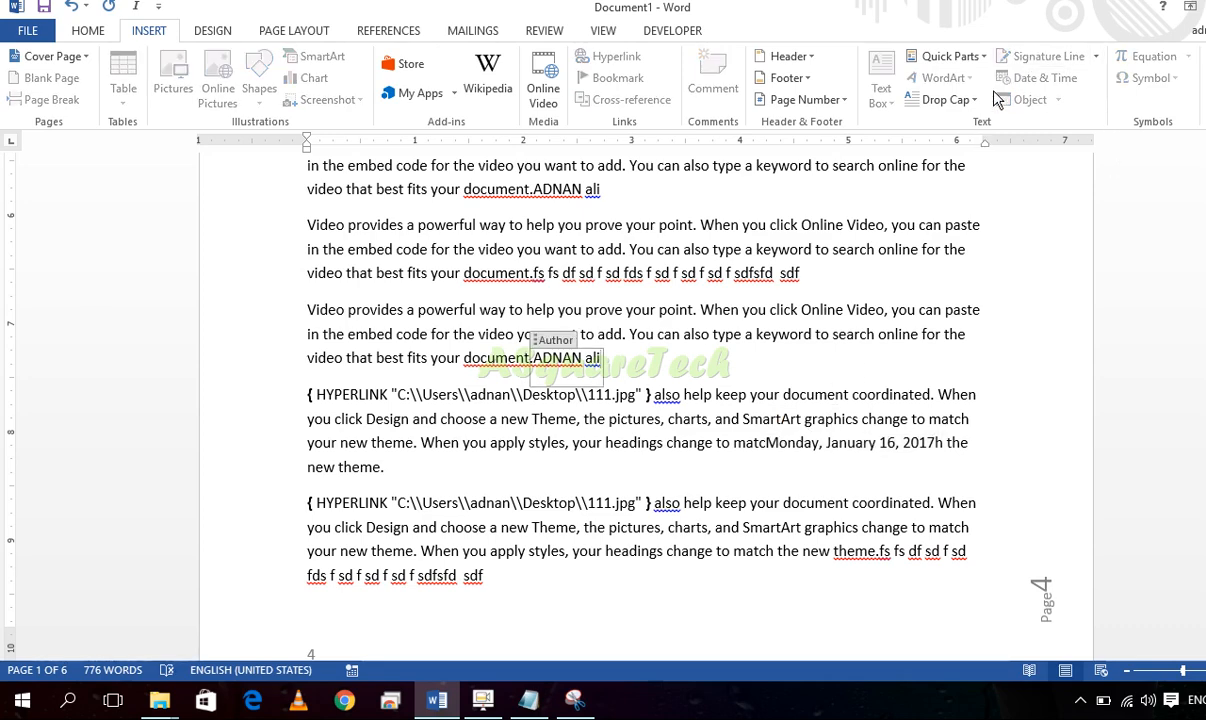
pyautogui.click(878, 172)
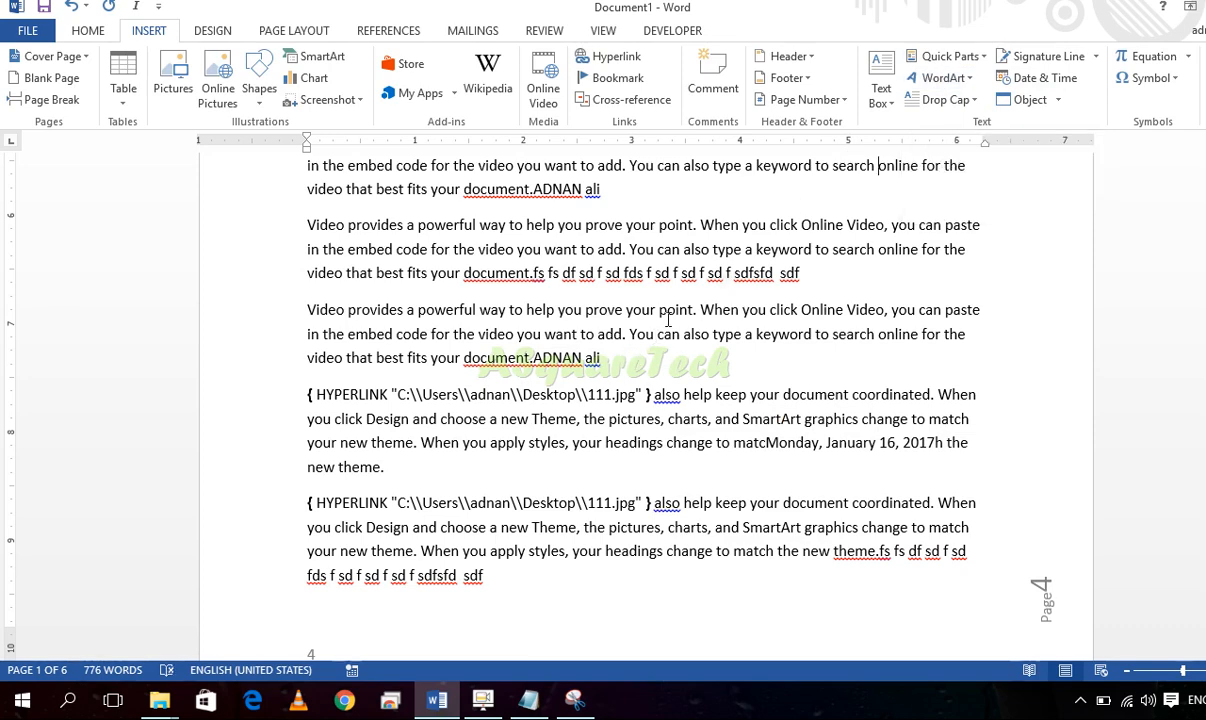
# Turn the sentence "Video provides a powerful way to help you prove your point." into WordArt with the blue gradient reflection style
pyautogui.moveTo(700, 310); pyautogui.dragTo(303, 312)
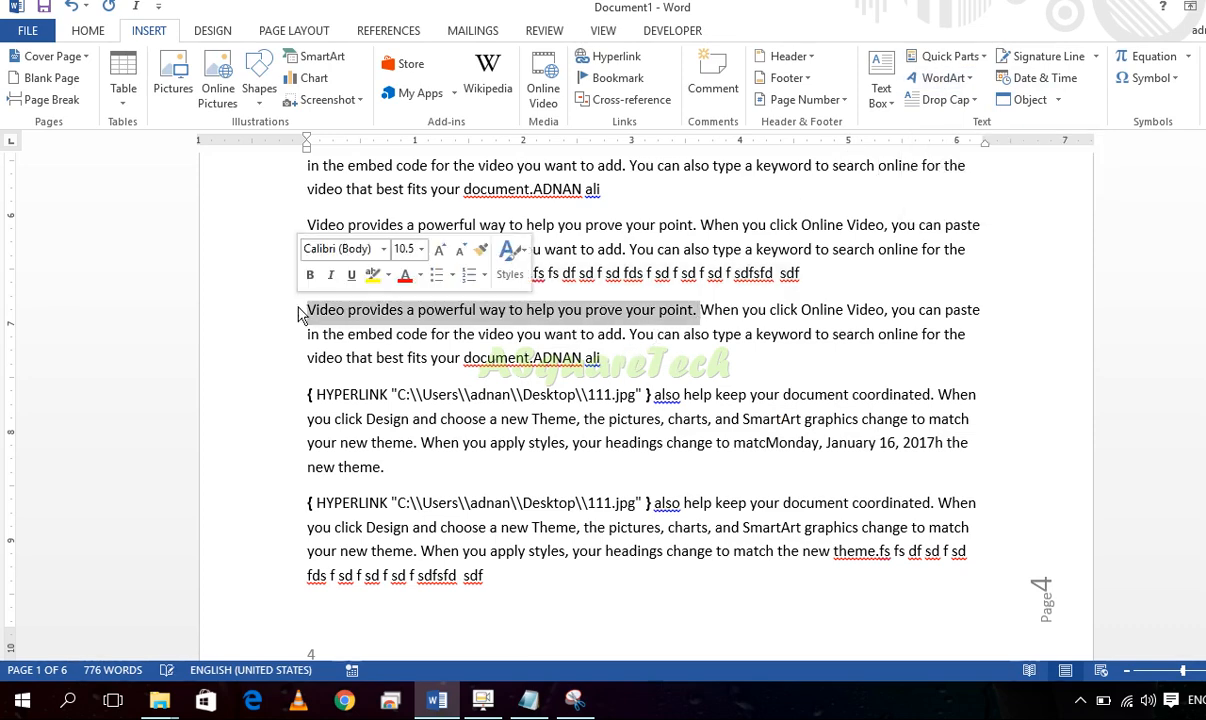
pyautogui.click(942, 77)
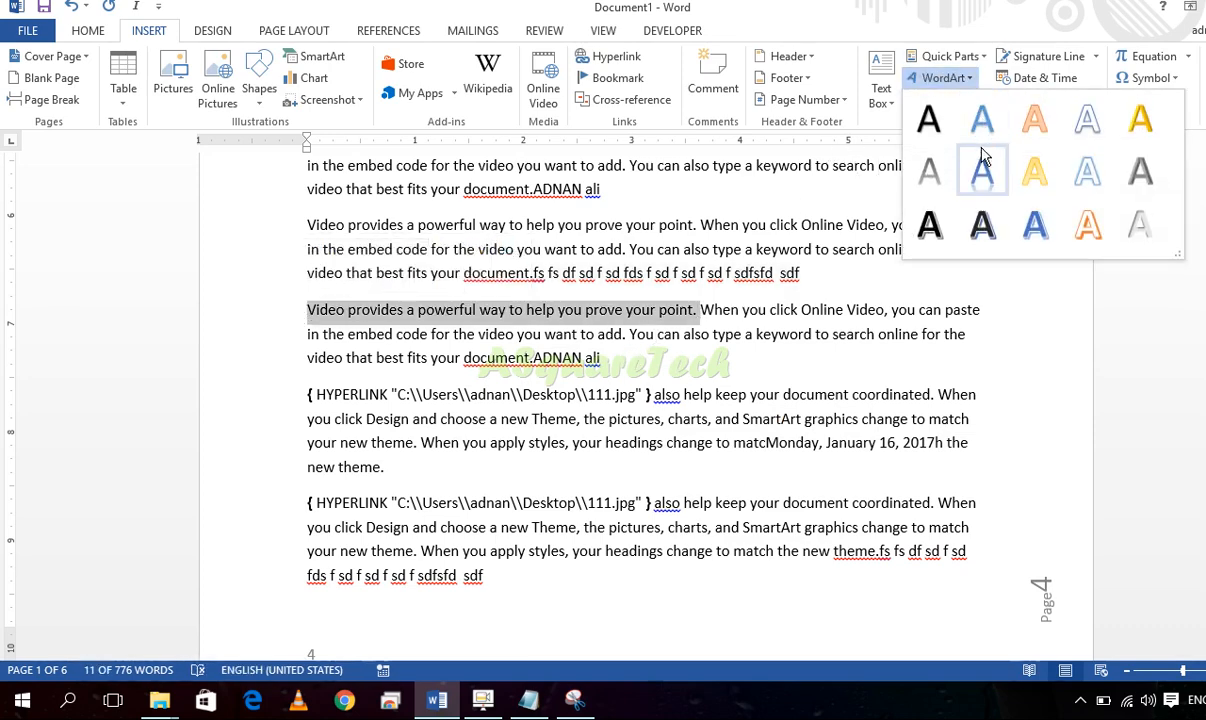
pyautogui.click(980, 180)
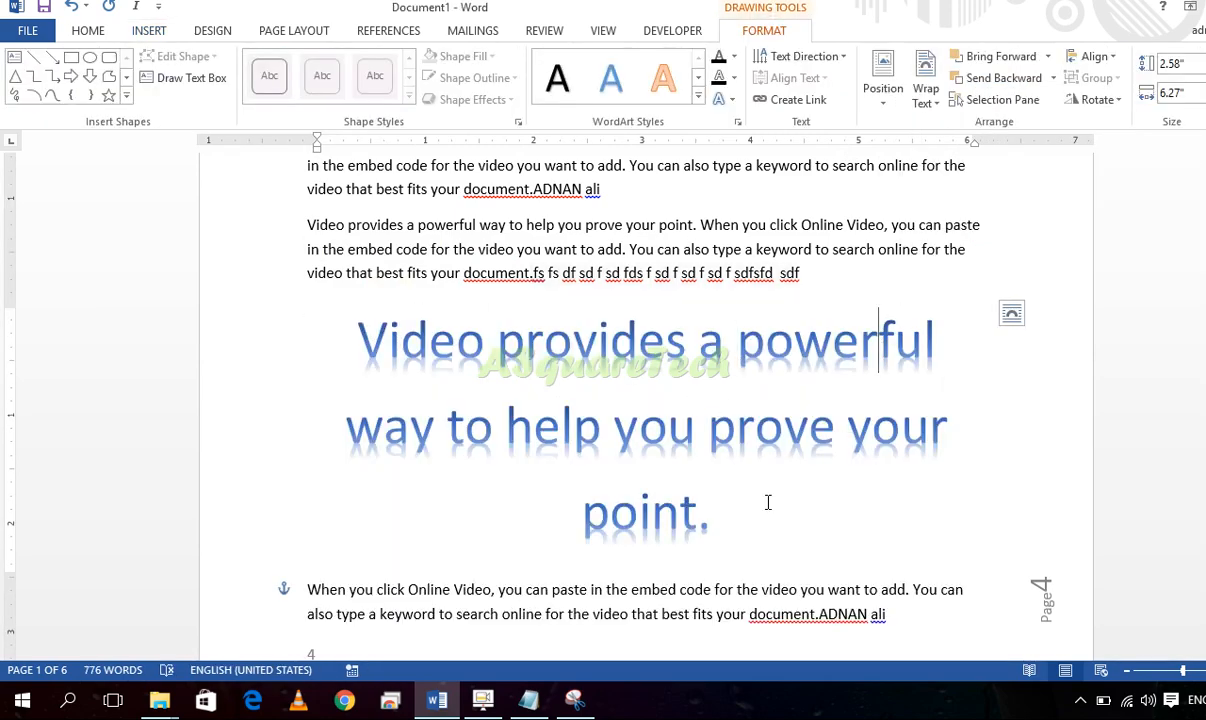
pyautogui.moveTo(768, 502); pyautogui.dragTo(363, 318)
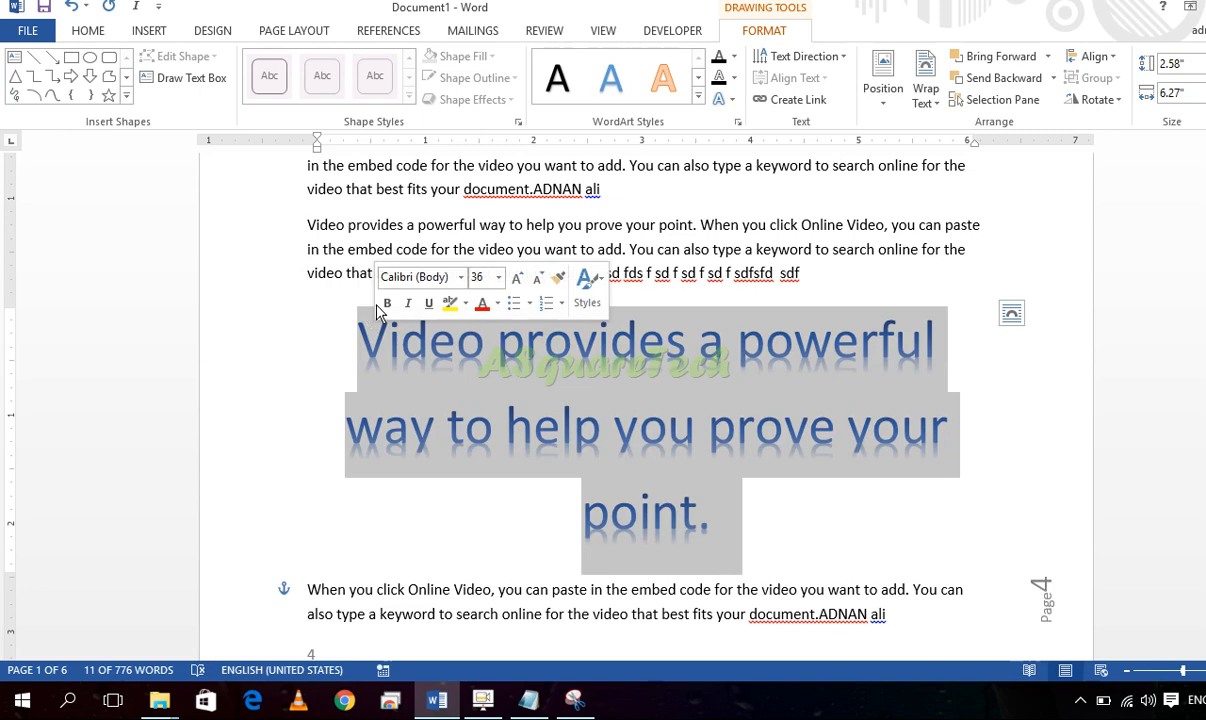
pyautogui.click(838, 365)
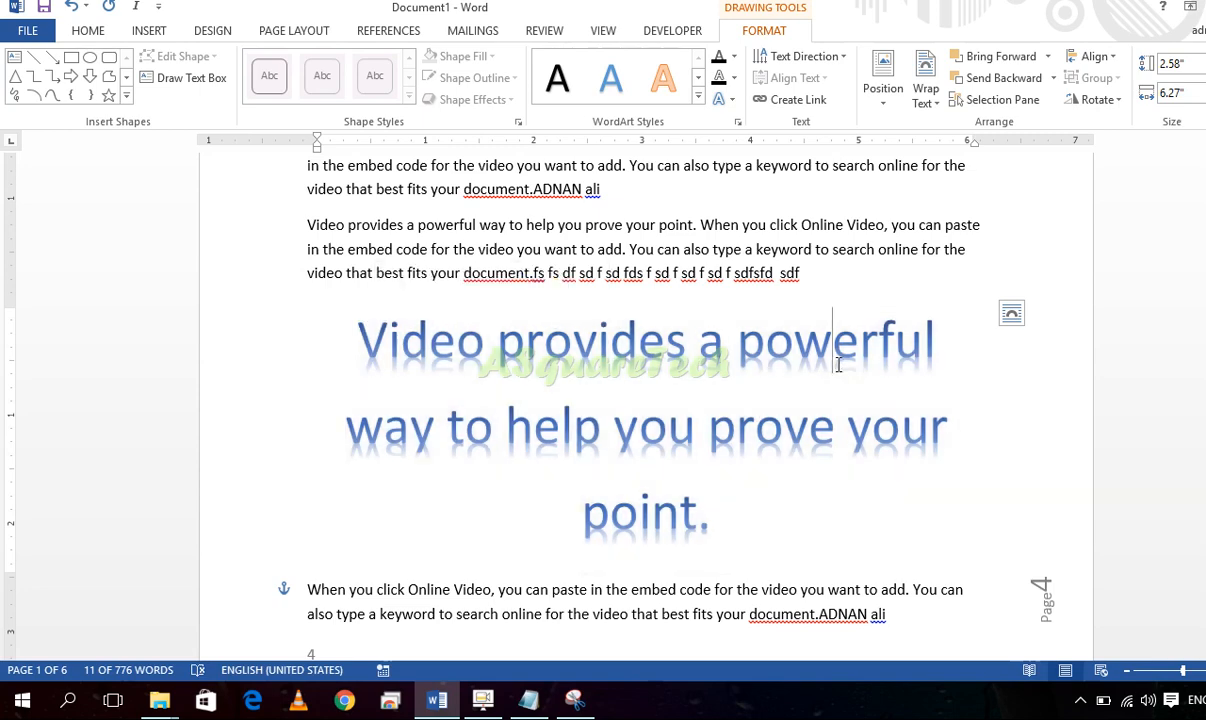
# Compare the WordArt gallery with the text effects and glow variations available for the selected WordArt text
pyautogui.click(148, 30)
pyautogui.click(940, 77)
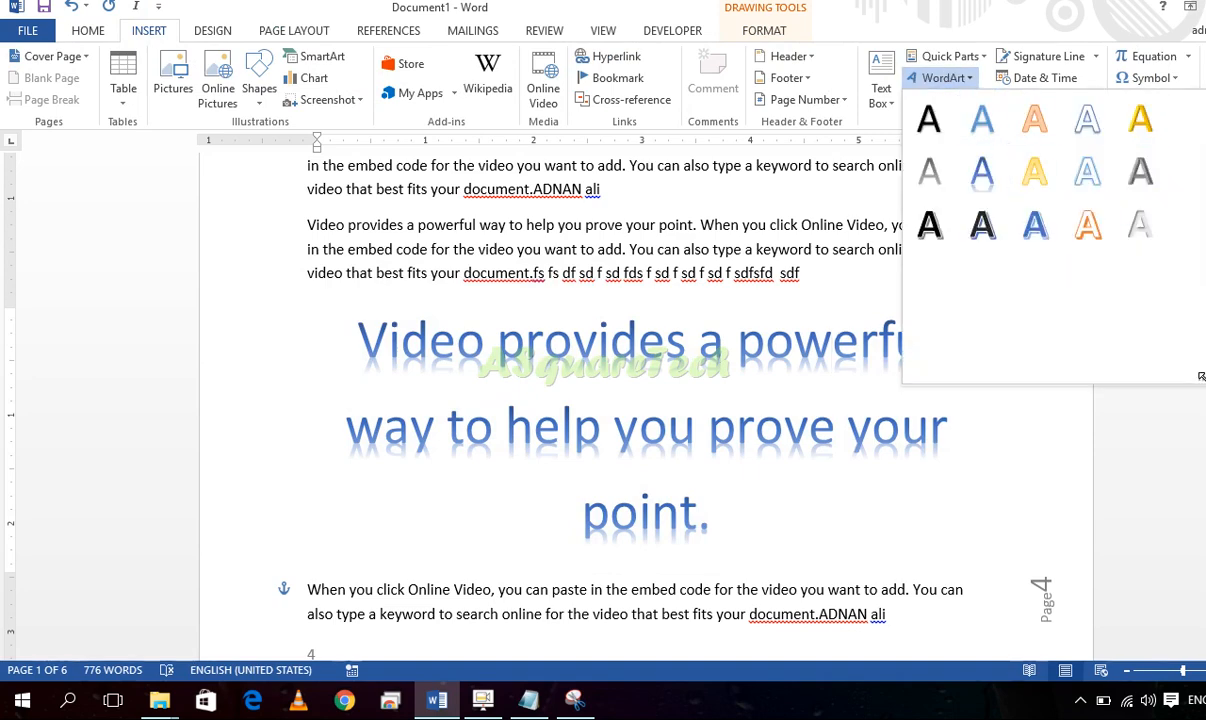
pyautogui.moveTo(1183, 256)
pyautogui.mouseDown()
pyautogui.moveTo(1131, 202)
pyautogui.moveTo(1184, 286)
pyautogui.moveTo(1184, 267)
pyautogui.mouseUp()
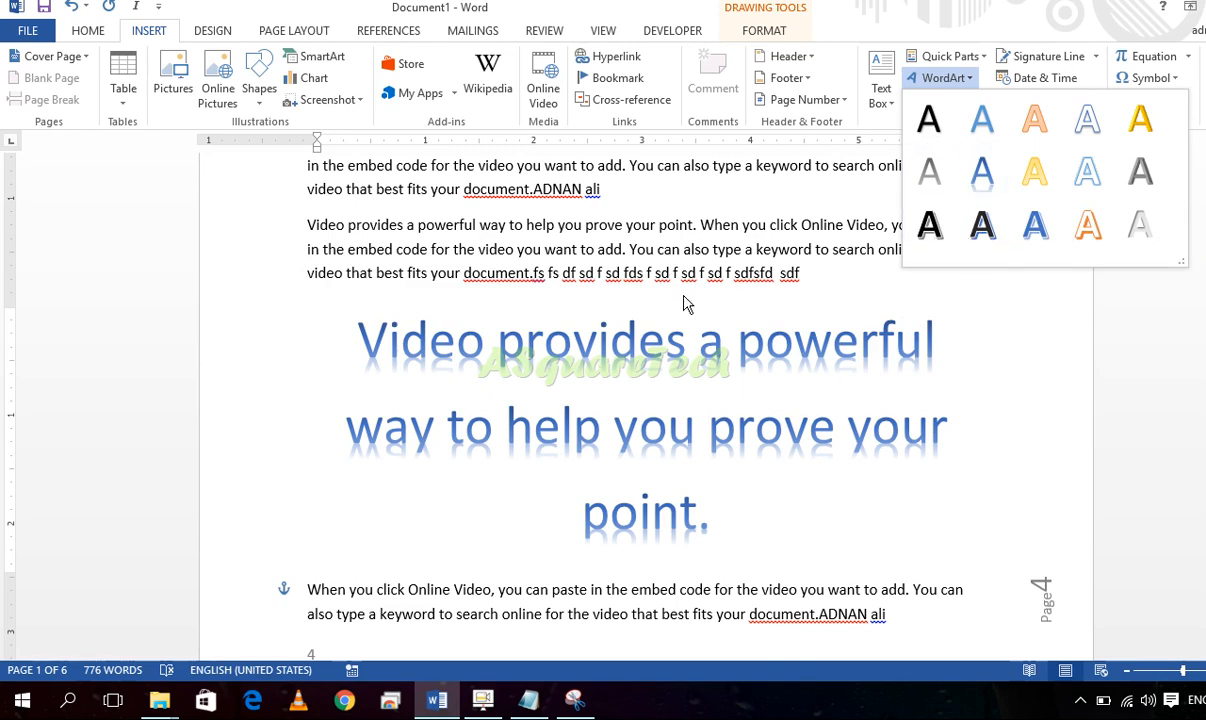
pyautogui.click(676, 383)
pyautogui.moveTo(712, 515); pyautogui.dragTo(390, 333)
pyautogui.click(95, 30)
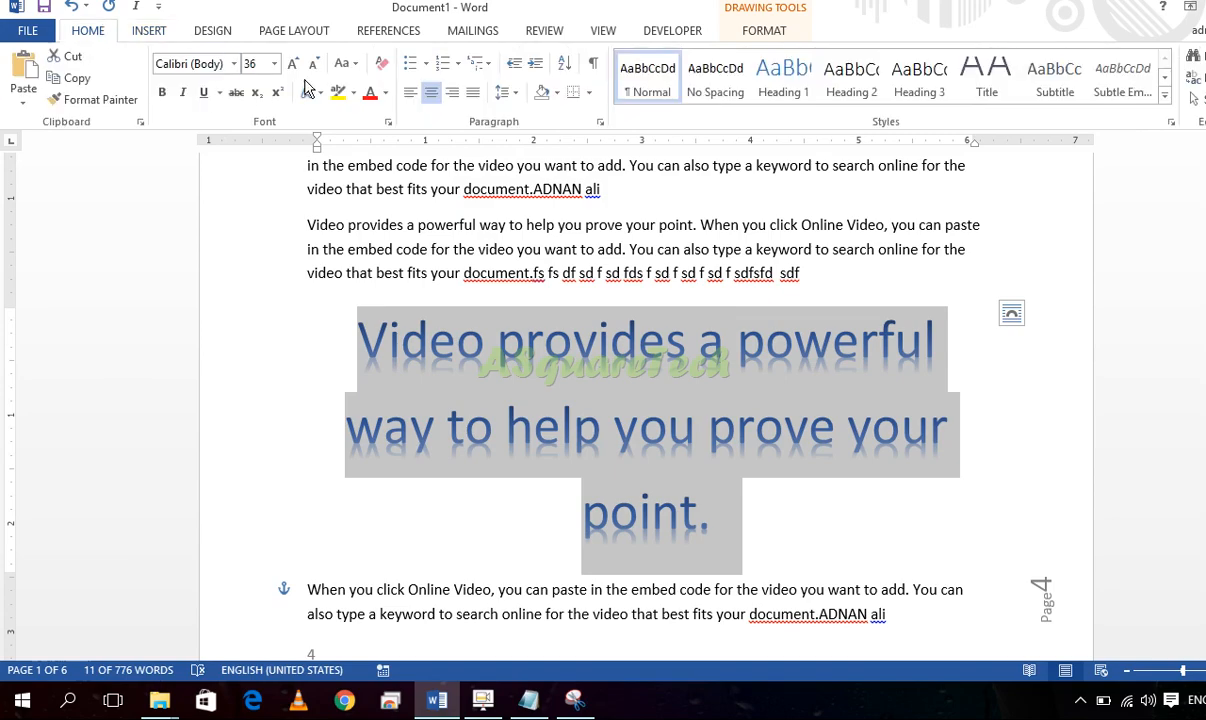
pyautogui.click(310, 92)
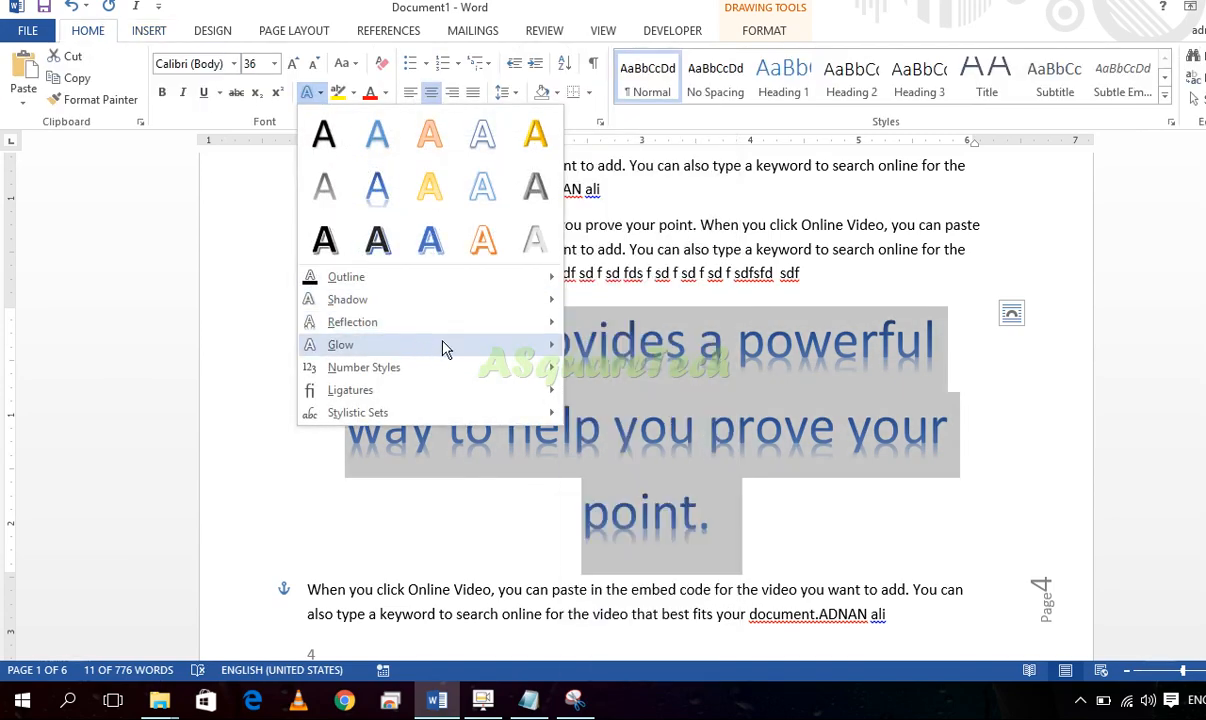
pyautogui.moveTo(533, 344)
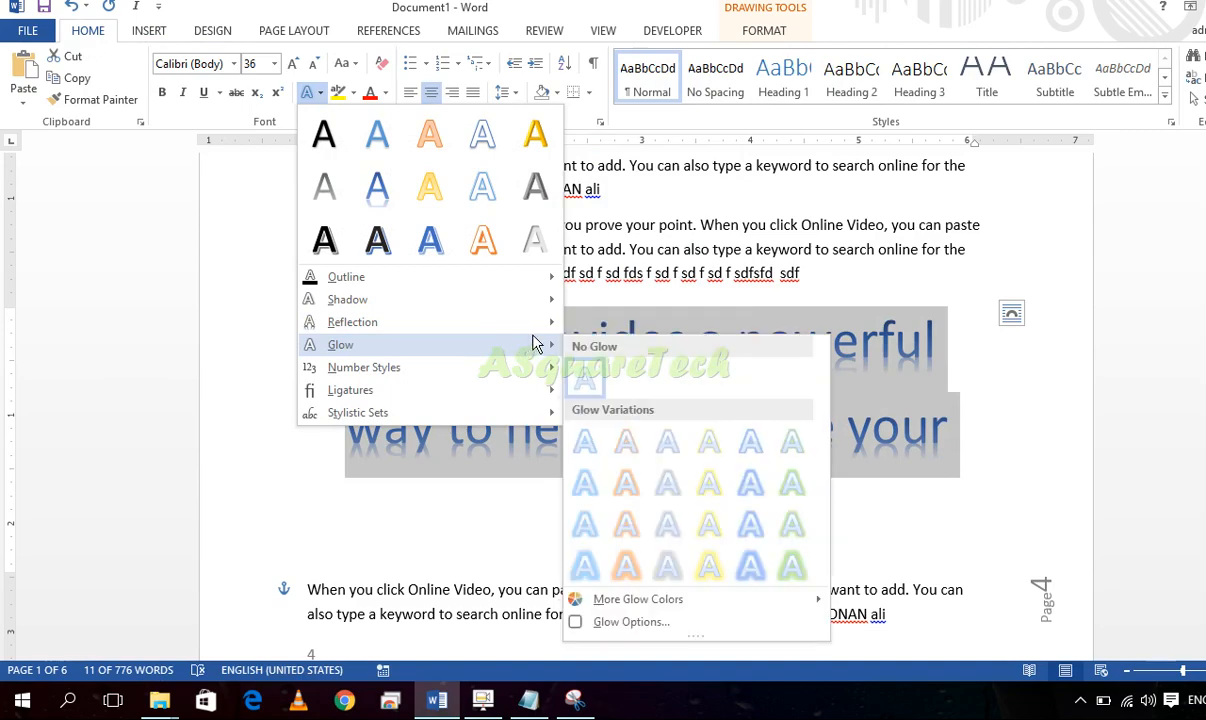
pyautogui.click(697, 240)
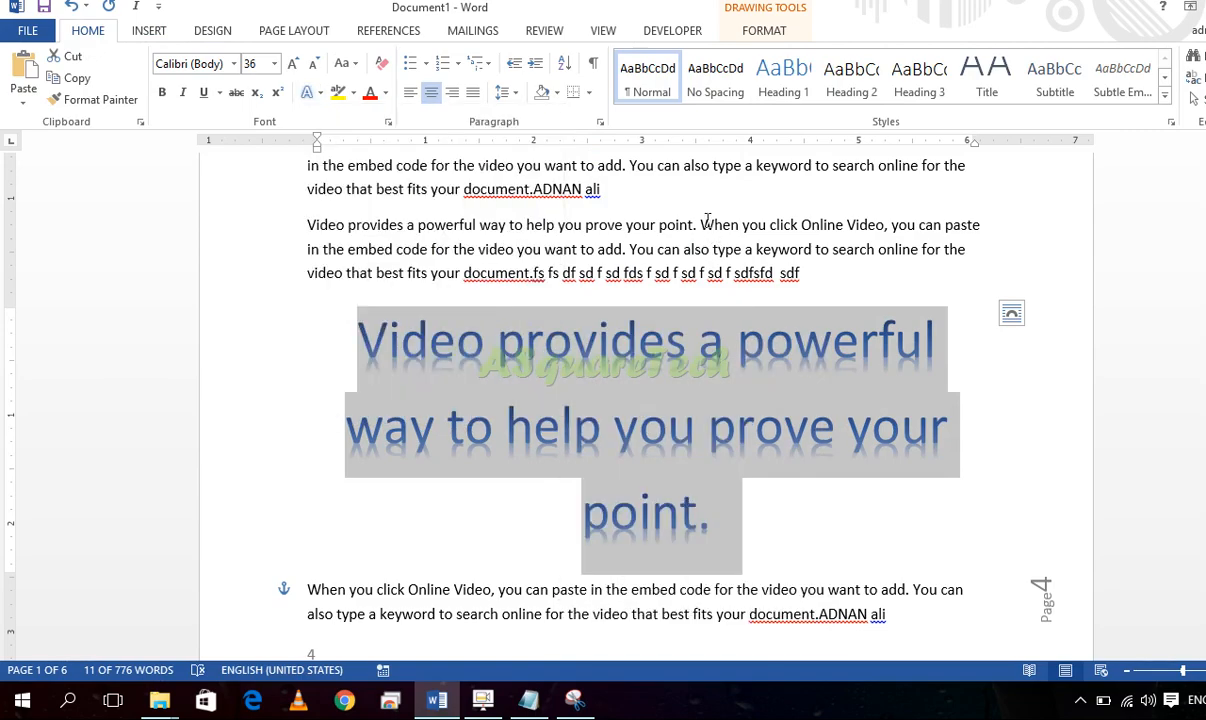
# Apply the Dropped drop cap to the "Video provides" paragraph directly above the WordArt
pyautogui.click(150, 32)
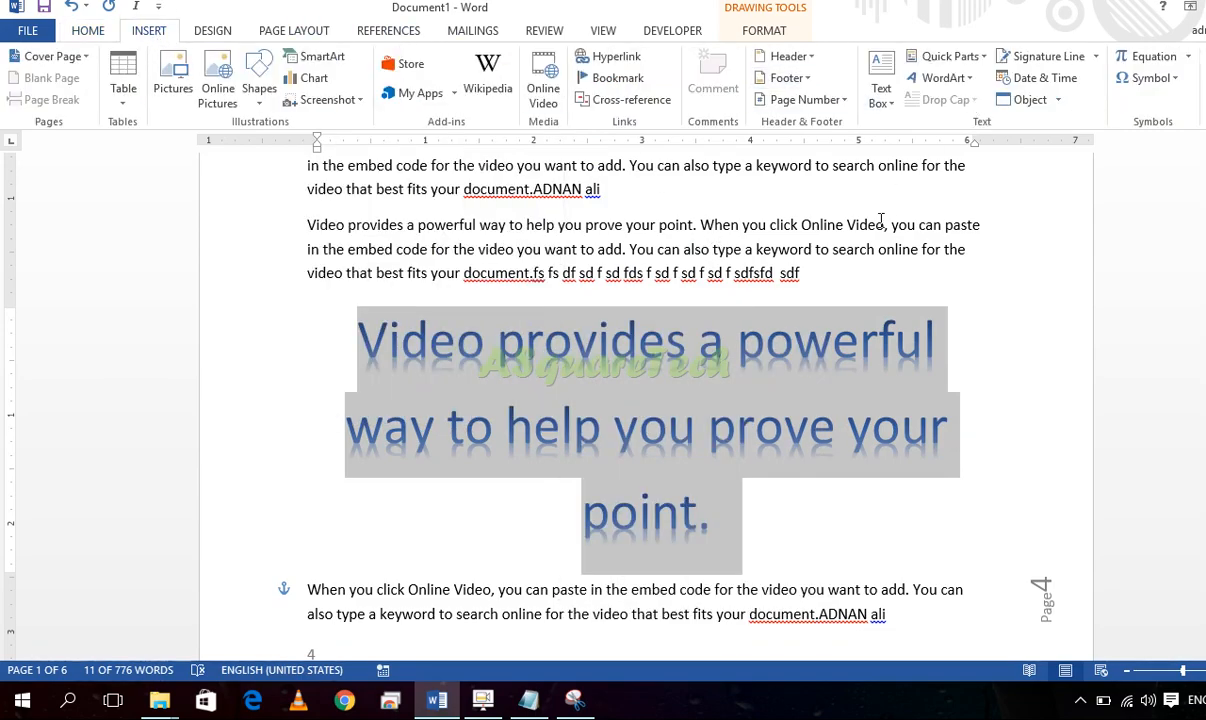
pyautogui.click(877, 224)
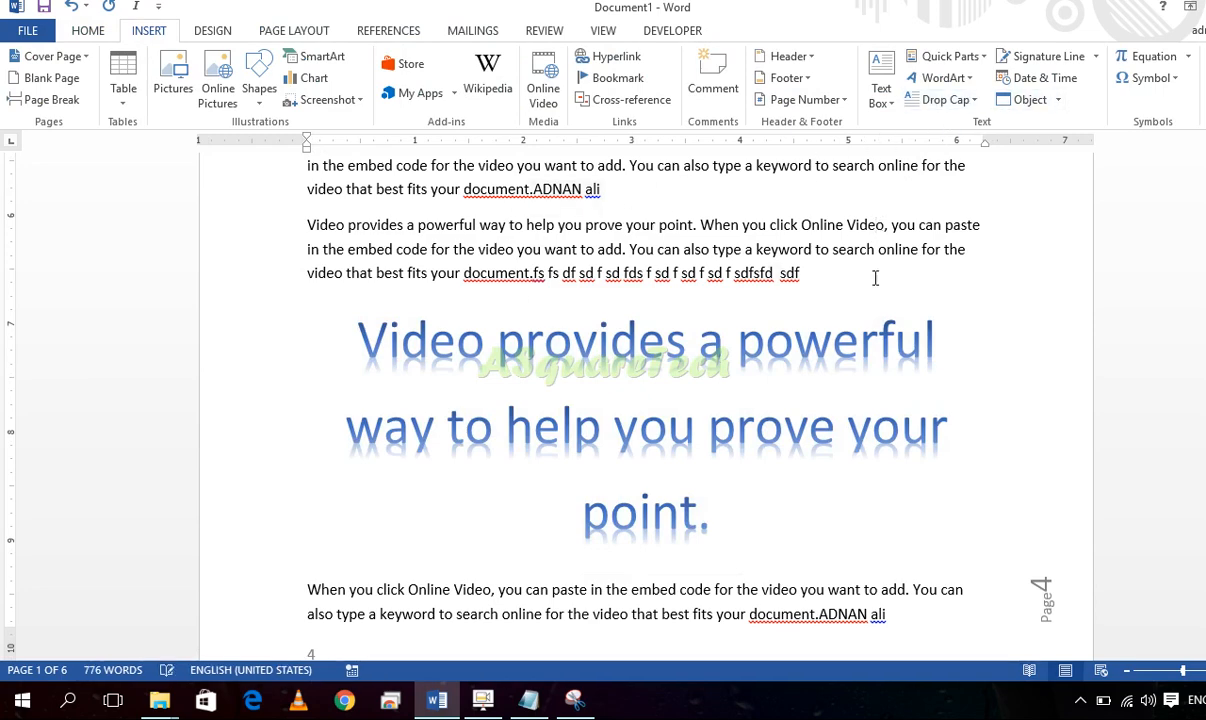
pyautogui.moveTo(875, 278); pyautogui.dragTo(285, 210)
pyautogui.click(953, 103)
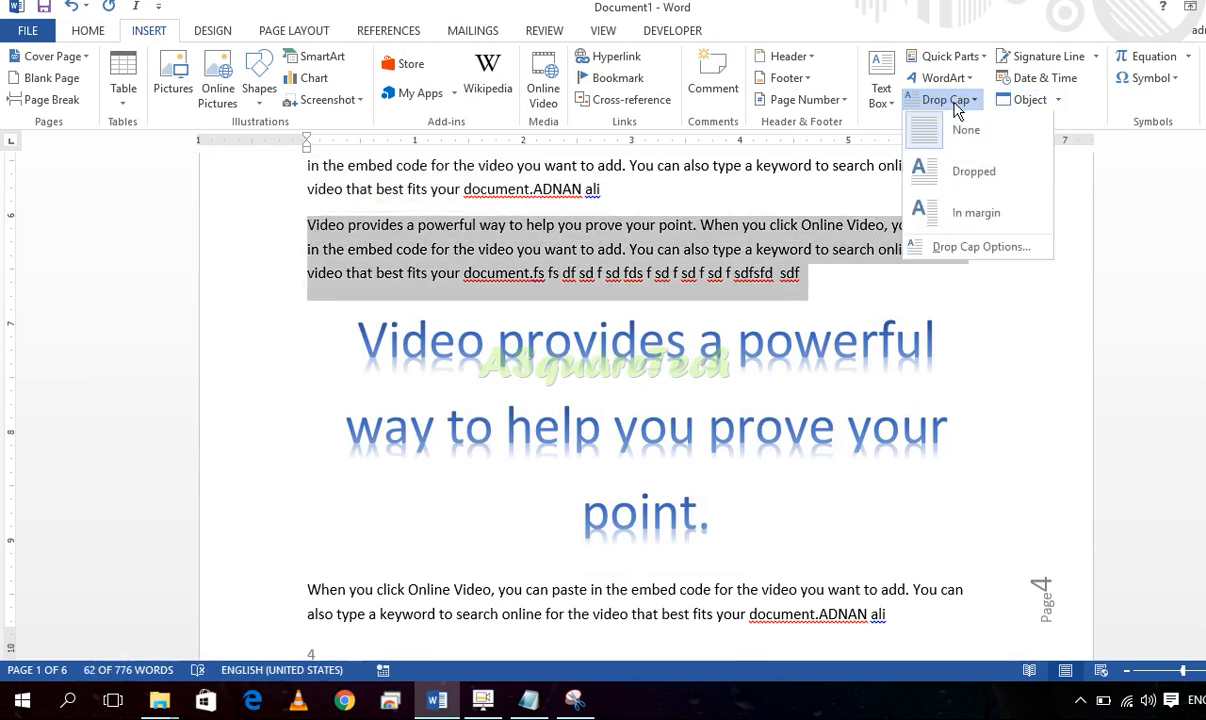
pyautogui.click(969, 176)
pyautogui.click(648, 243)
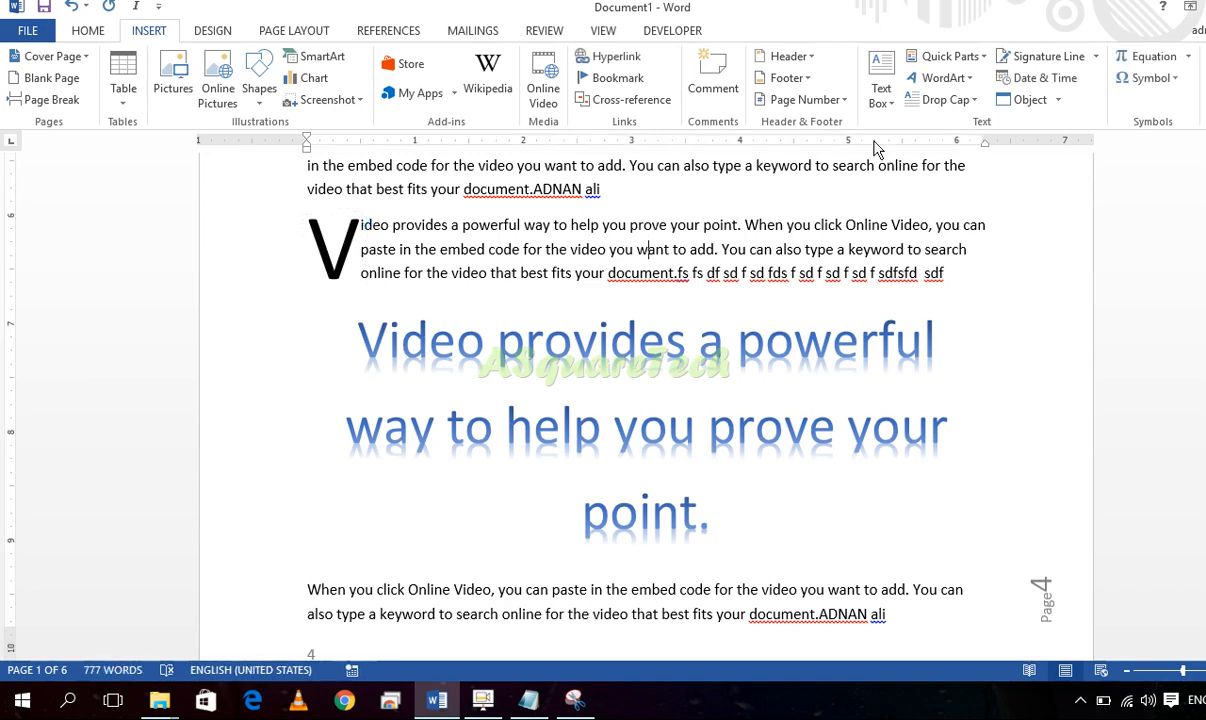
pyautogui.click(950, 99)
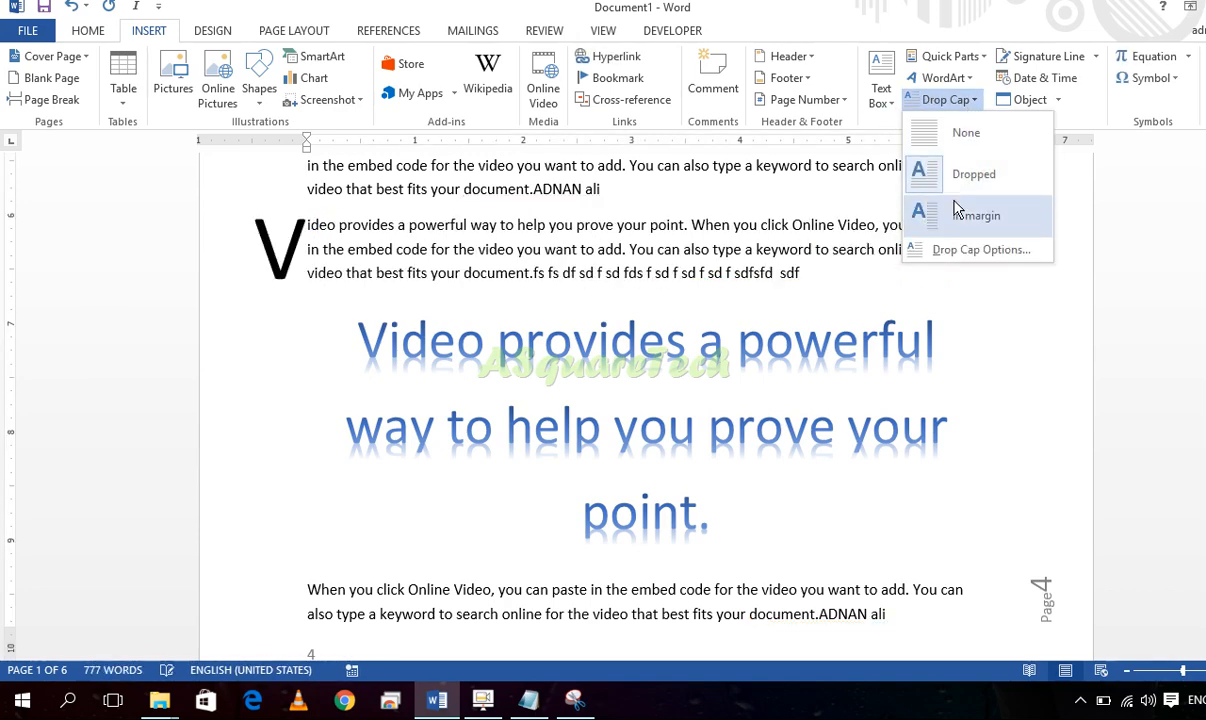
pyautogui.click(965, 174)
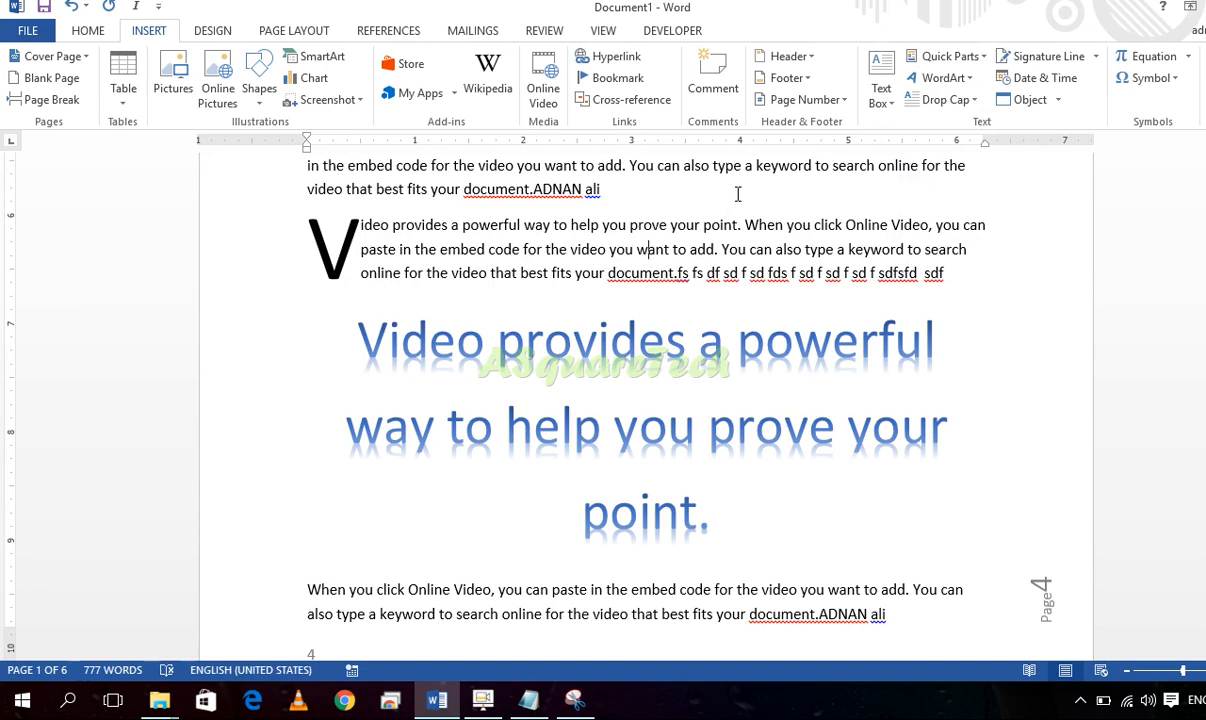
# Shrink the frame of the drop cap "V" so the paragraph text sits closer to the letter
pyautogui.click(345, 245)
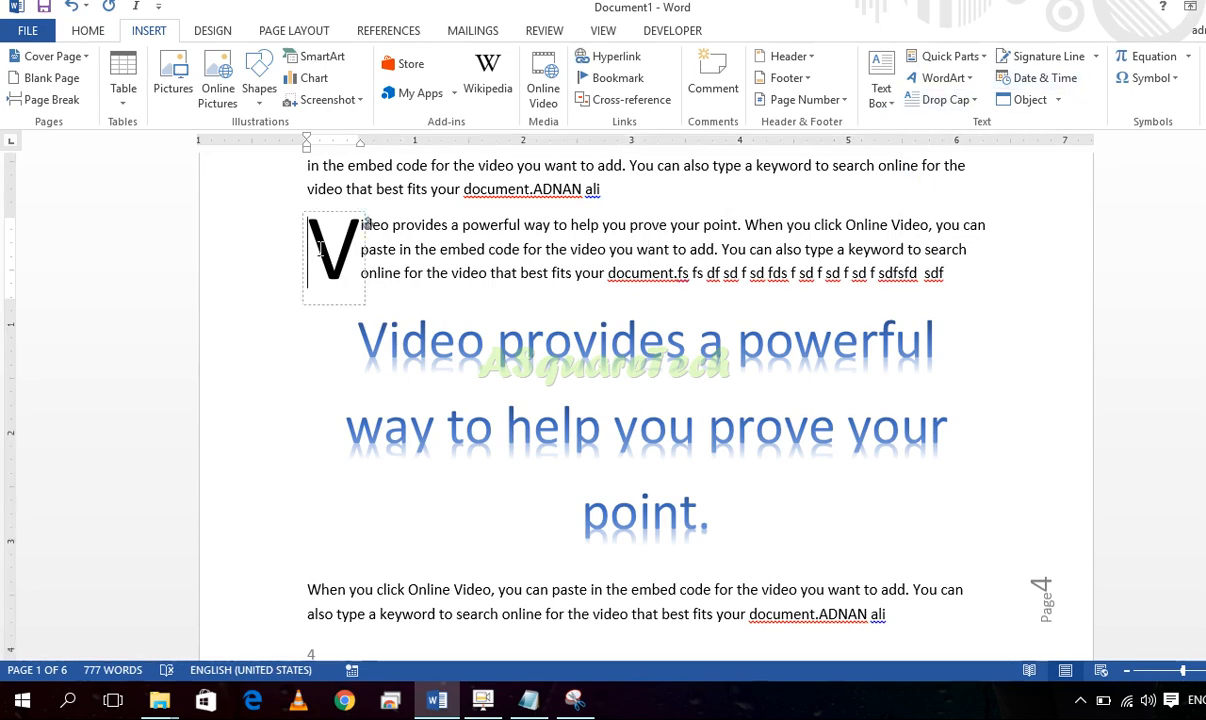
pyautogui.doubleClick(348, 246)
pyautogui.click(365, 229)
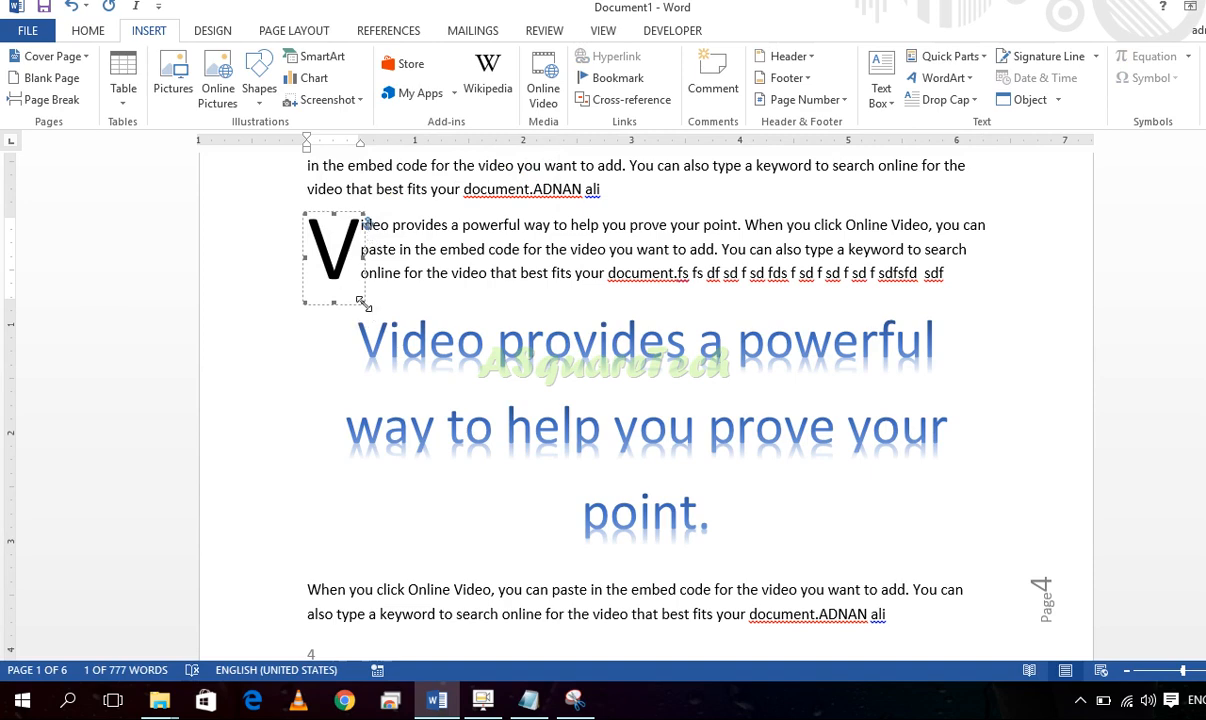
pyautogui.moveTo(362, 303); pyautogui.dragTo(354, 281)
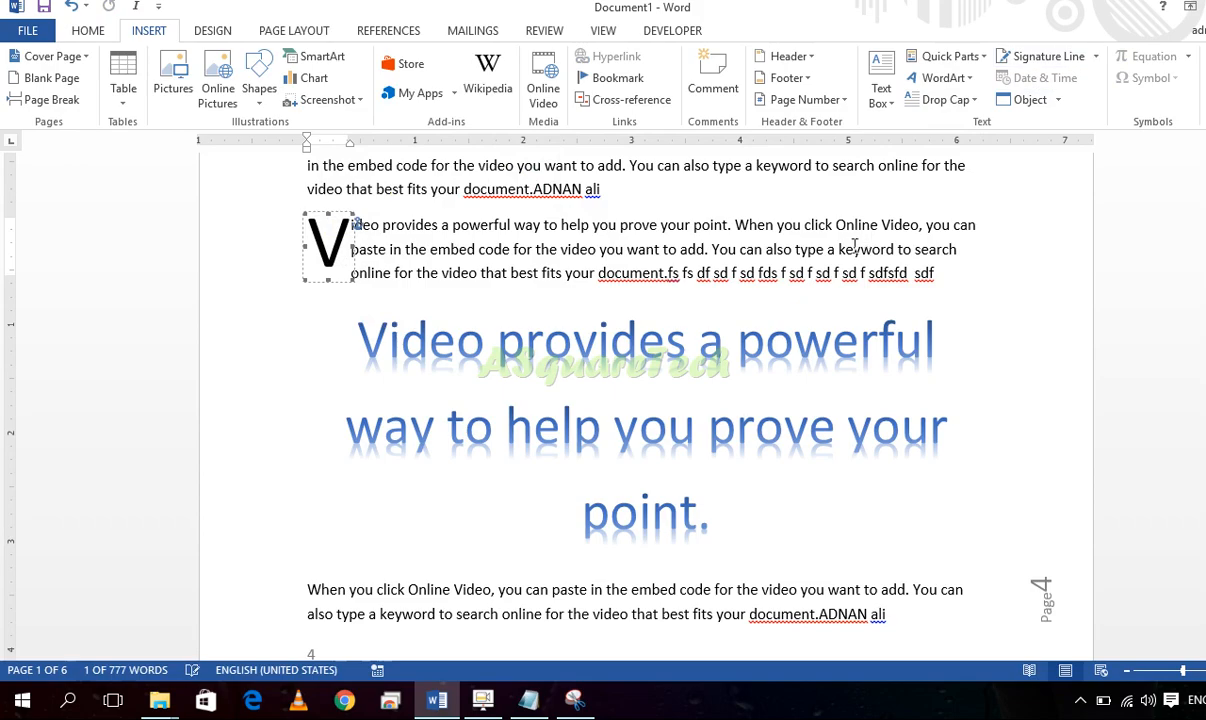
# Insert a signature line below the last paragraph on page 2 with suggested signer "jhk" and title "tff"
pyautogui.scroll(-5, 812, 238)
pyautogui.scroll(-6, 452, 318)
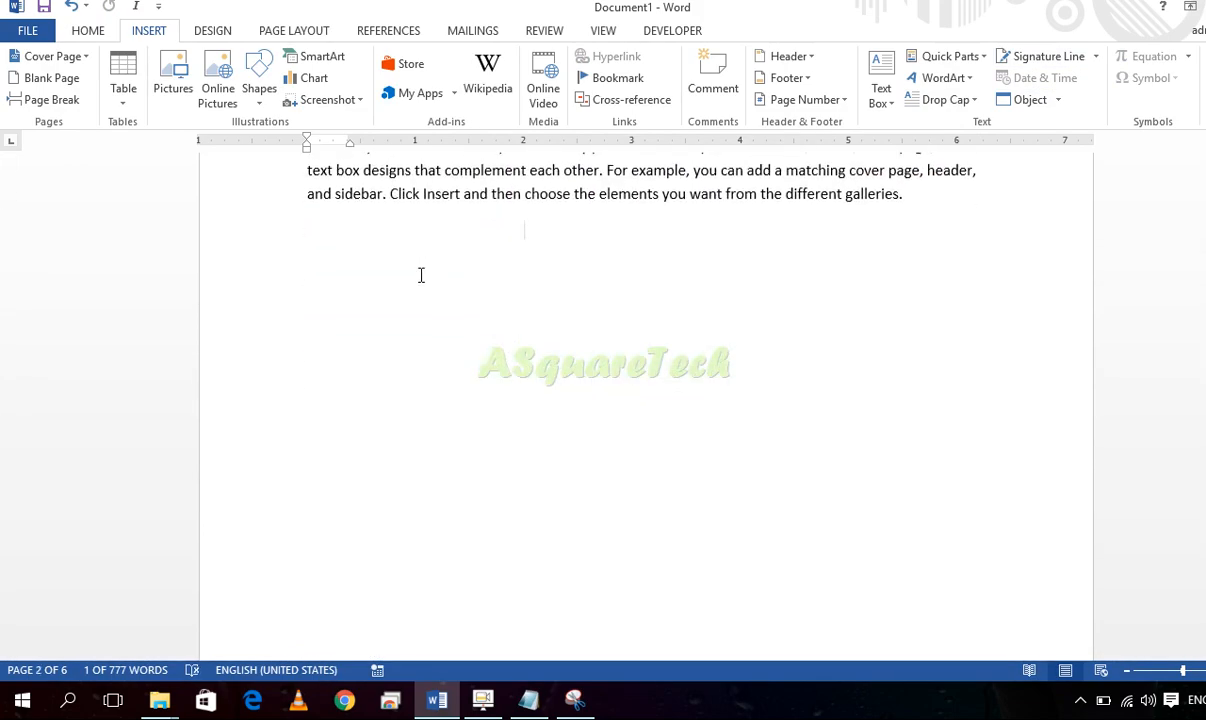
pyautogui.click(612, 208)
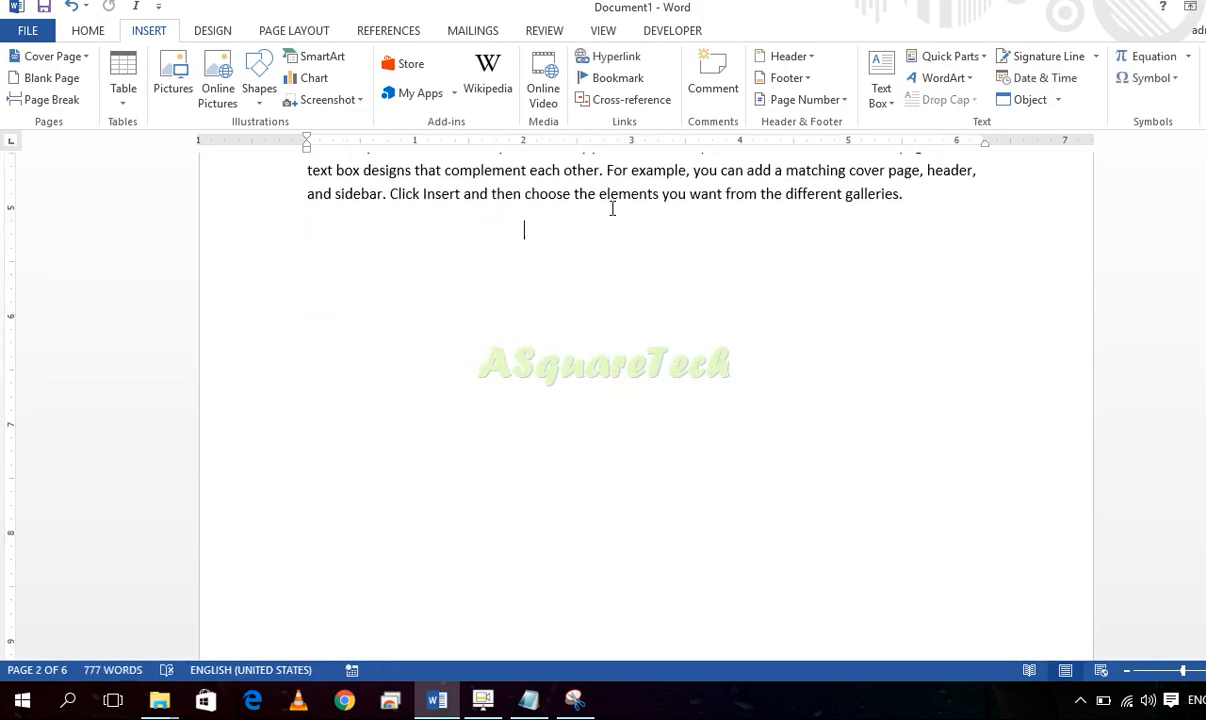
pyautogui.click(1078, 58)
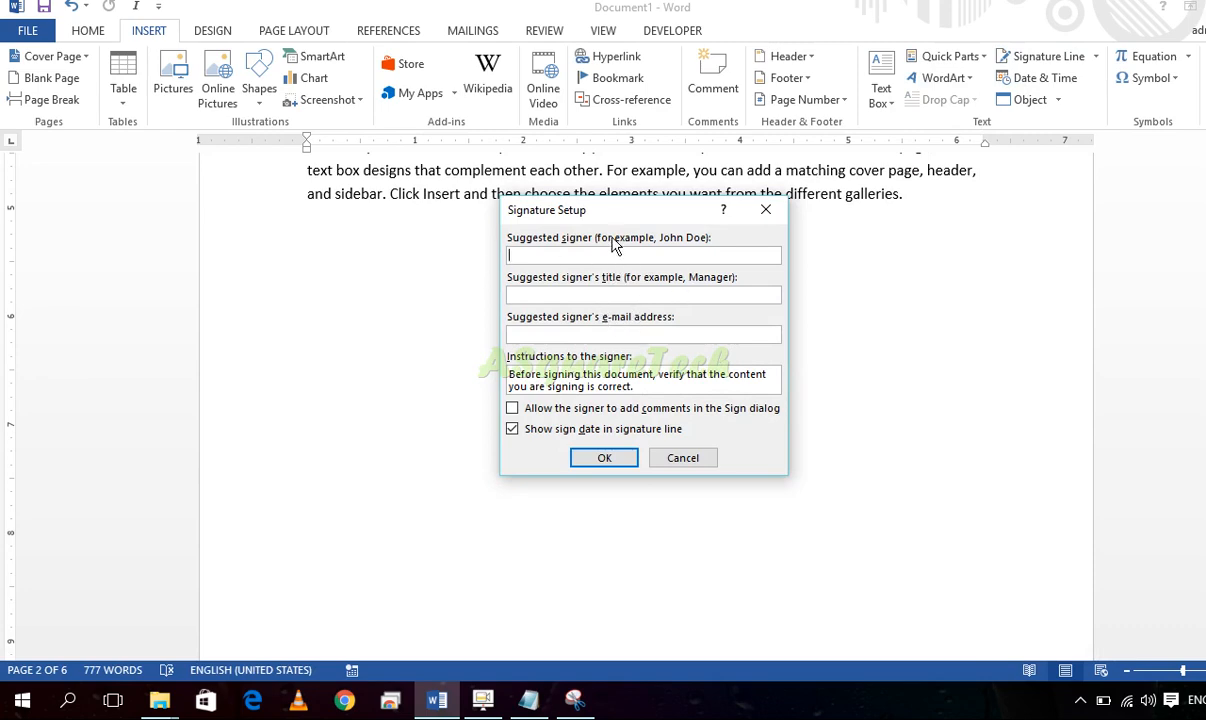
pyautogui.write('jhk')
pyautogui.click(591, 459)
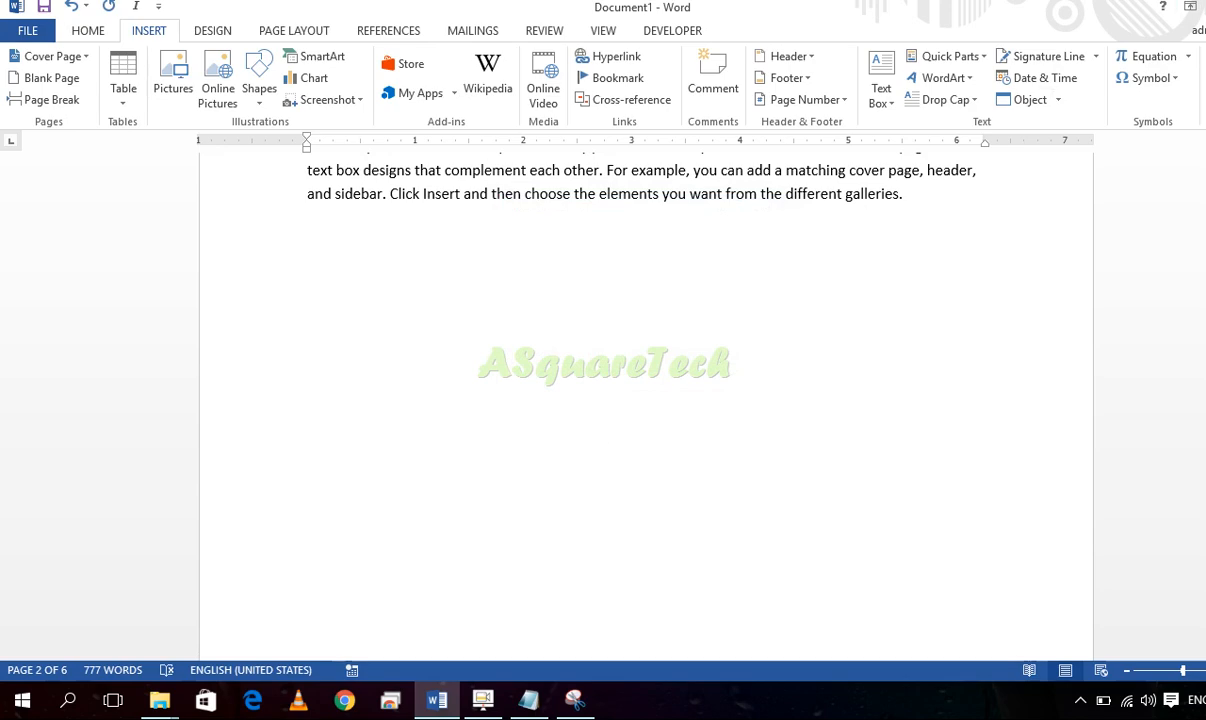
# Insert a second signature line with filler text for the signer's e-mail and "jh" as instructions, leaving signer and title blank
pyautogui.click(1066, 58)
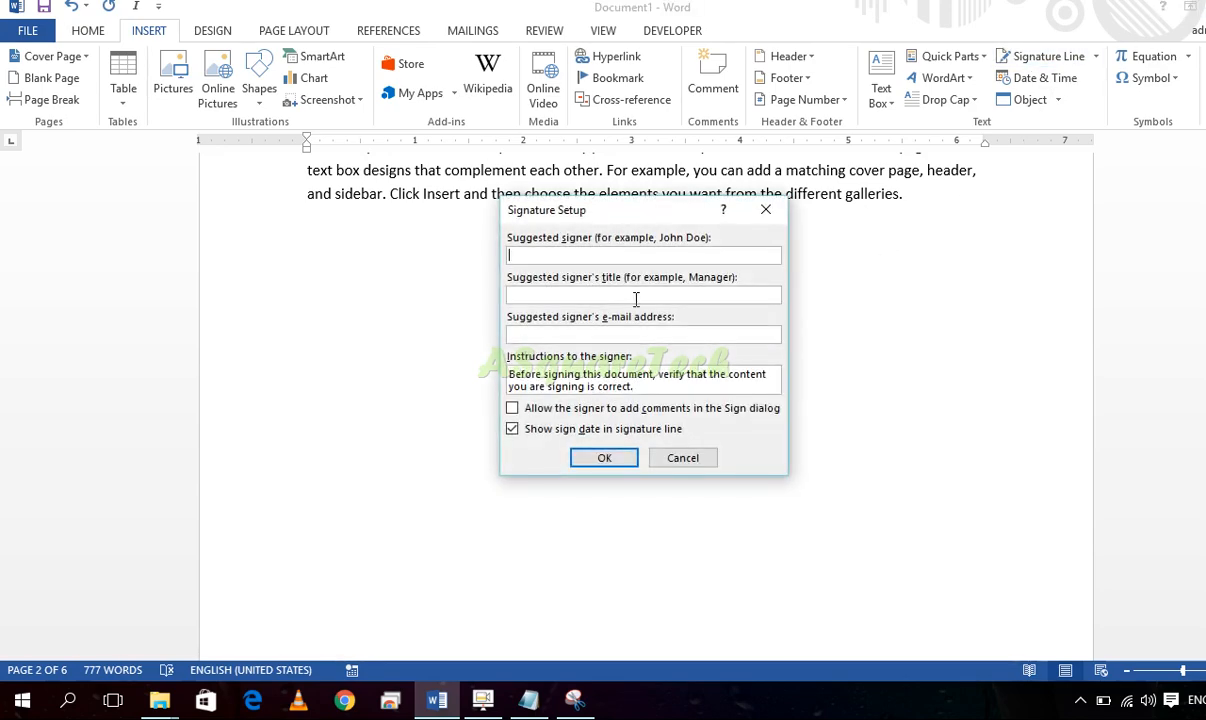
pyautogui.write('ghg')
pyautogui.press('Tab')
pyautogui.write('jh')
pyautogui.press('Tab')
pyautogui.press('Tab')
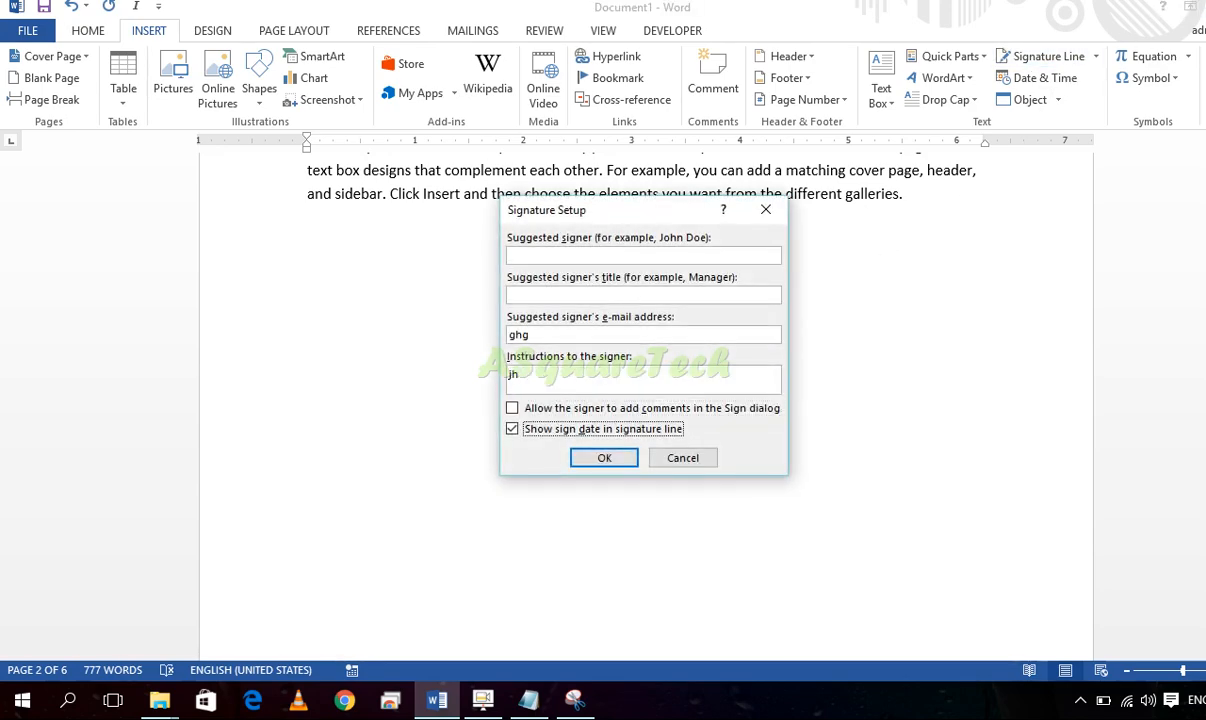
pyautogui.click(596, 457)
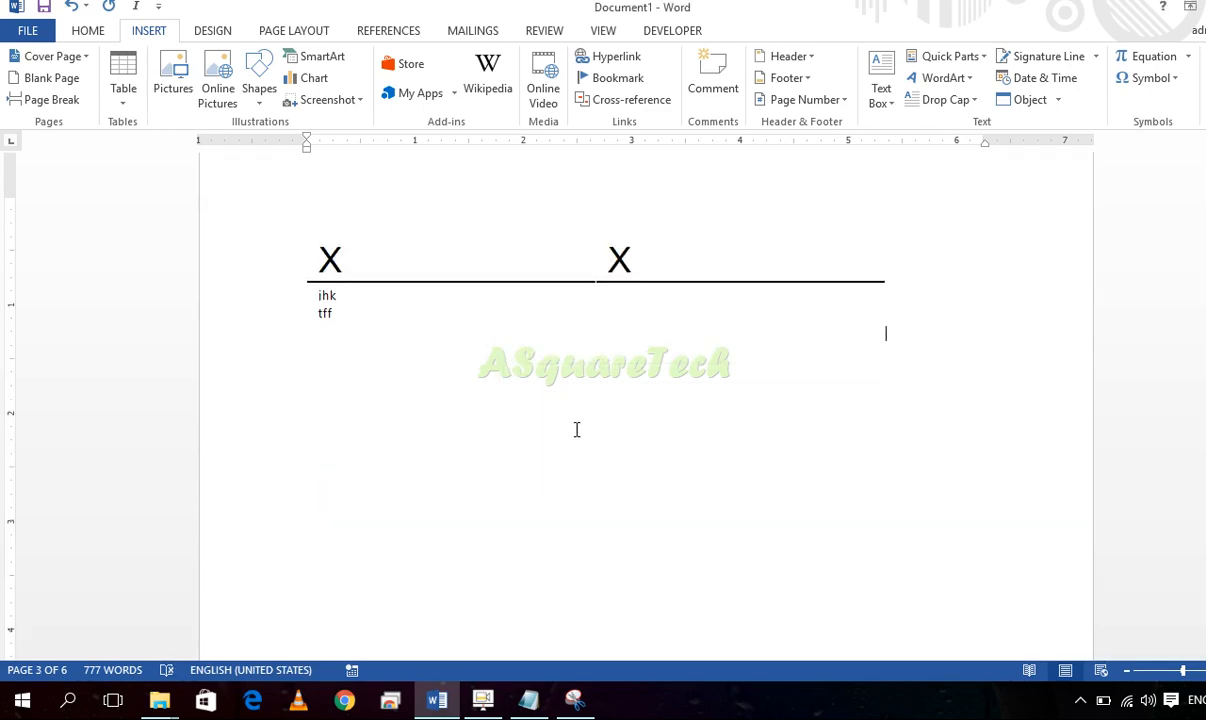
# Shrink the second signature line proportionally to about 1.1 inches wide and deselect it
pyautogui.click(601, 337)
pyautogui.click(444, 272)
pyautogui.click(646, 283)
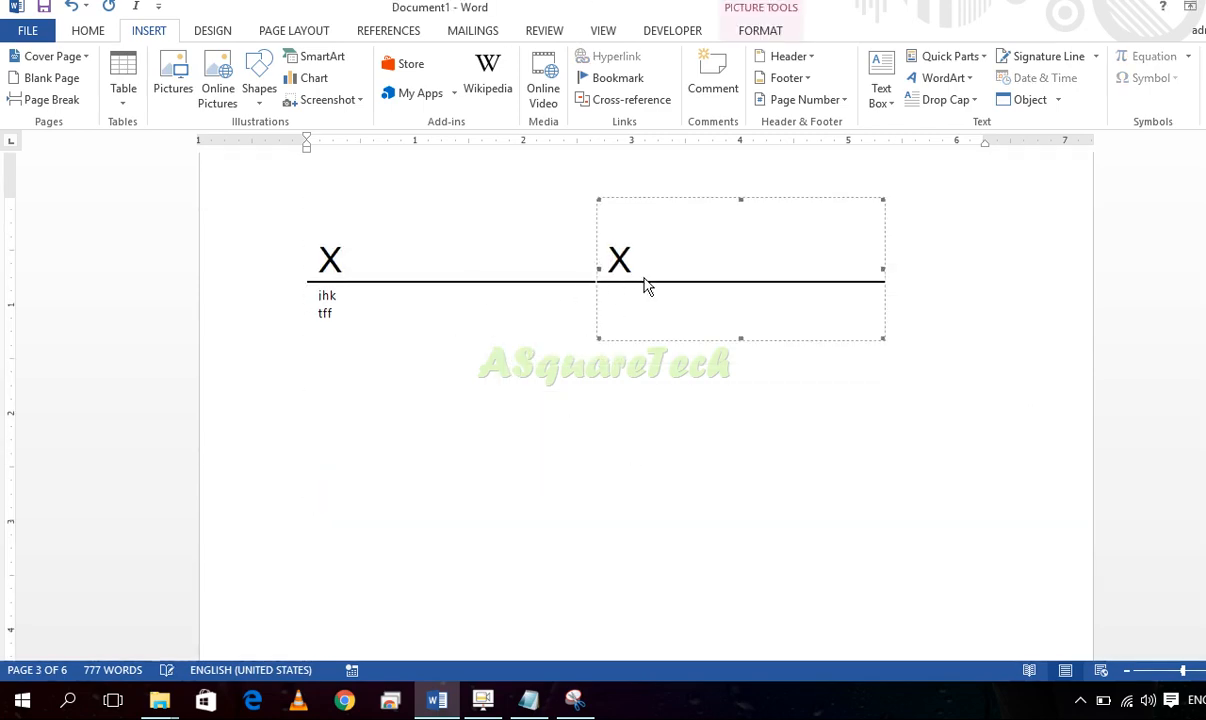
pyautogui.click(505, 272)
pyautogui.click(786, 235)
pyautogui.moveTo(882, 338); pyautogui.dragTo(678, 260)
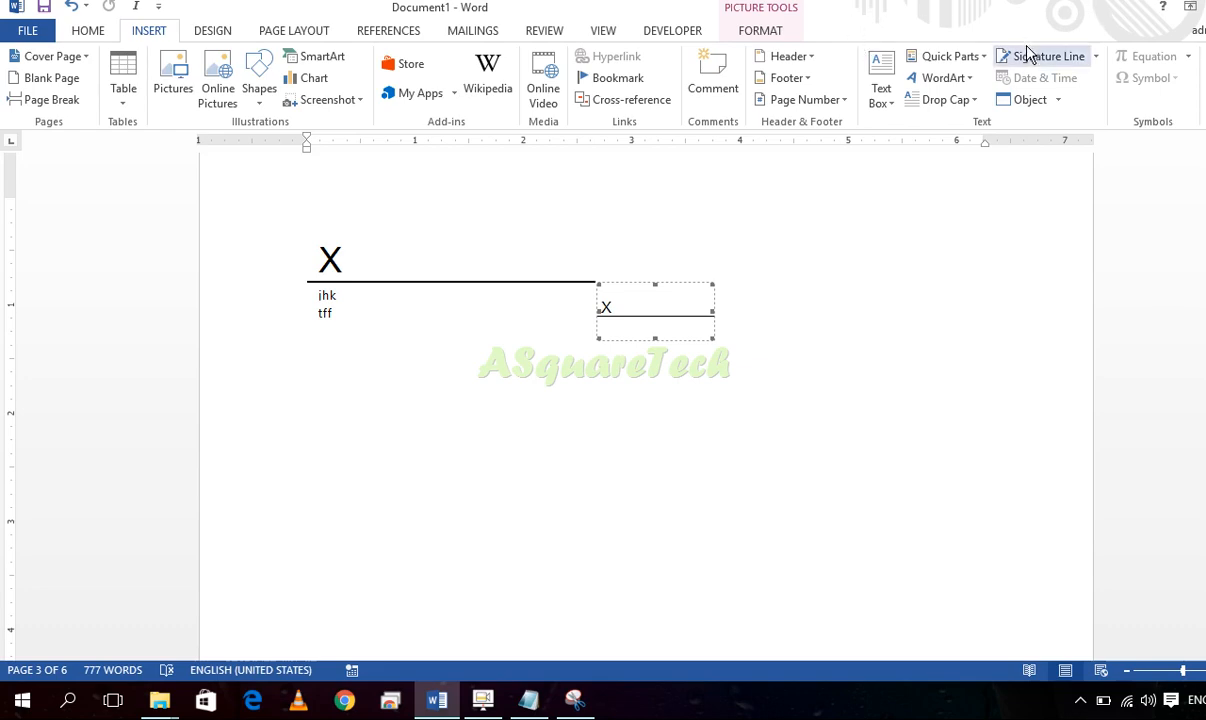
pyautogui.click(786, 264)
# Insert an automatically updating date in the 16-Jan-17 format below the last paragraph on page 2
pyautogui.scroll(4, 813, 161)
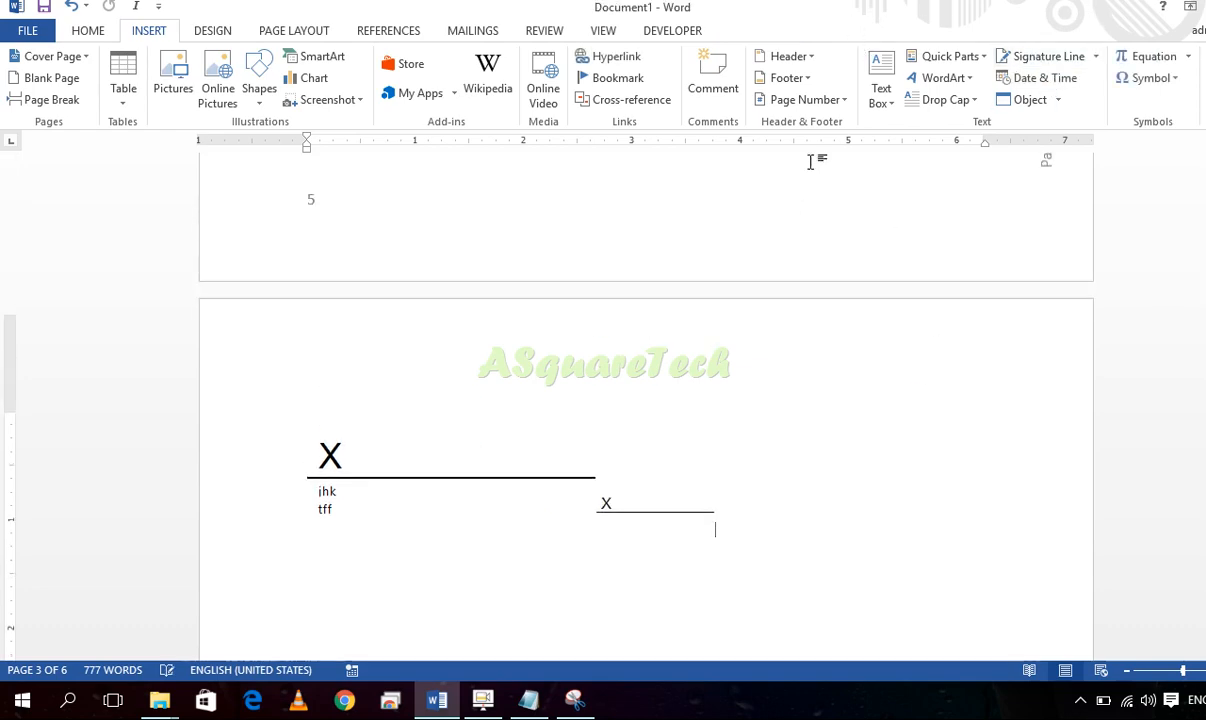
pyautogui.rightClick(813, 163)
pyautogui.scroll(6, 559, 201)
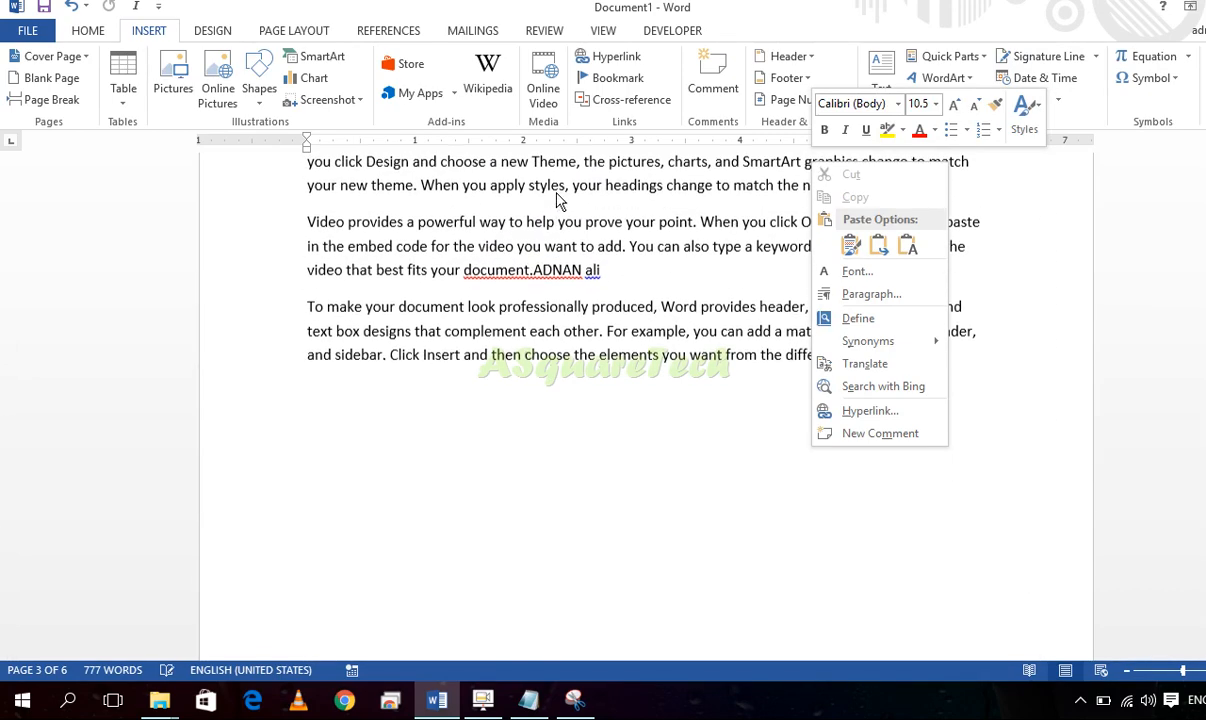
pyautogui.click(612, 200)
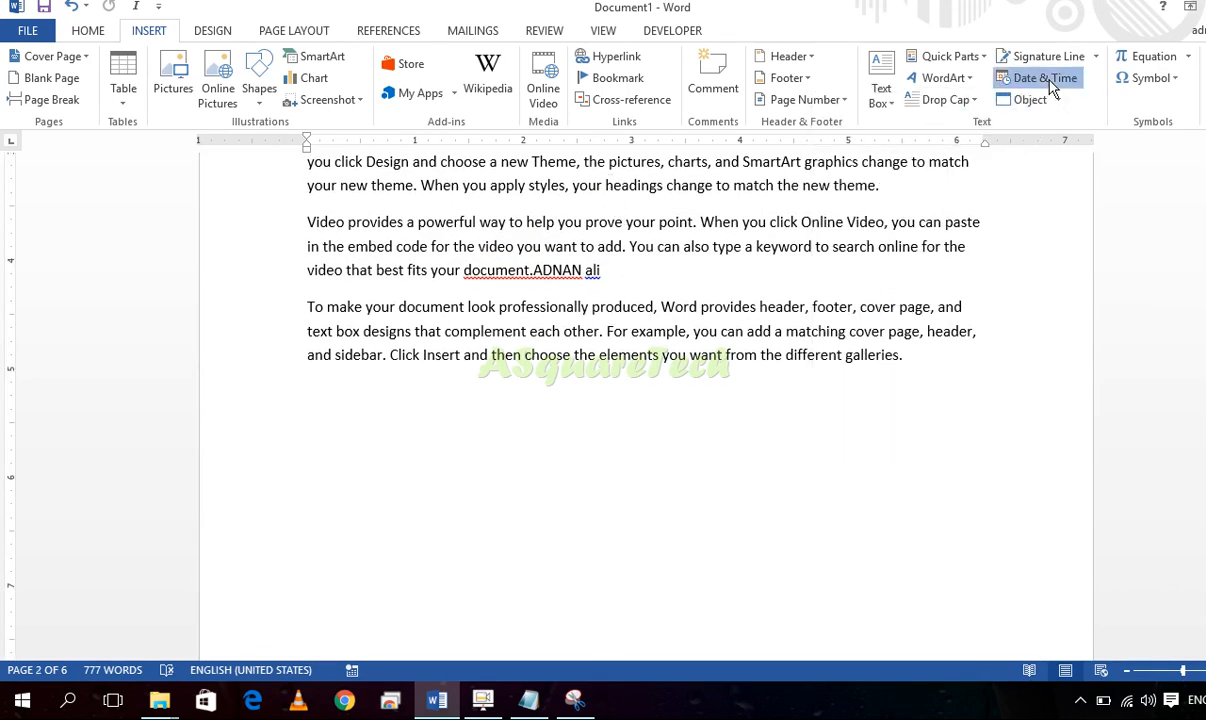
pyautogui.click(1050, 87)
pyautogui.click(465, 228)
pyautogui.click(440, 251)
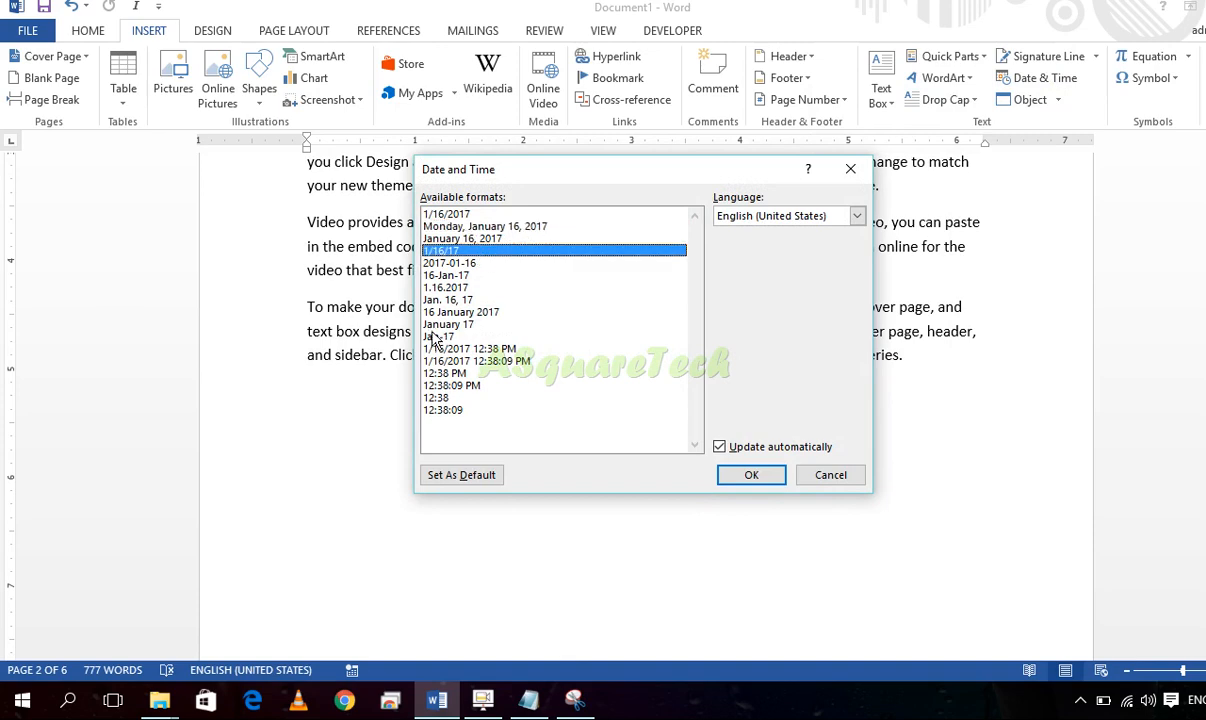
pyautogui.click(441, 276)
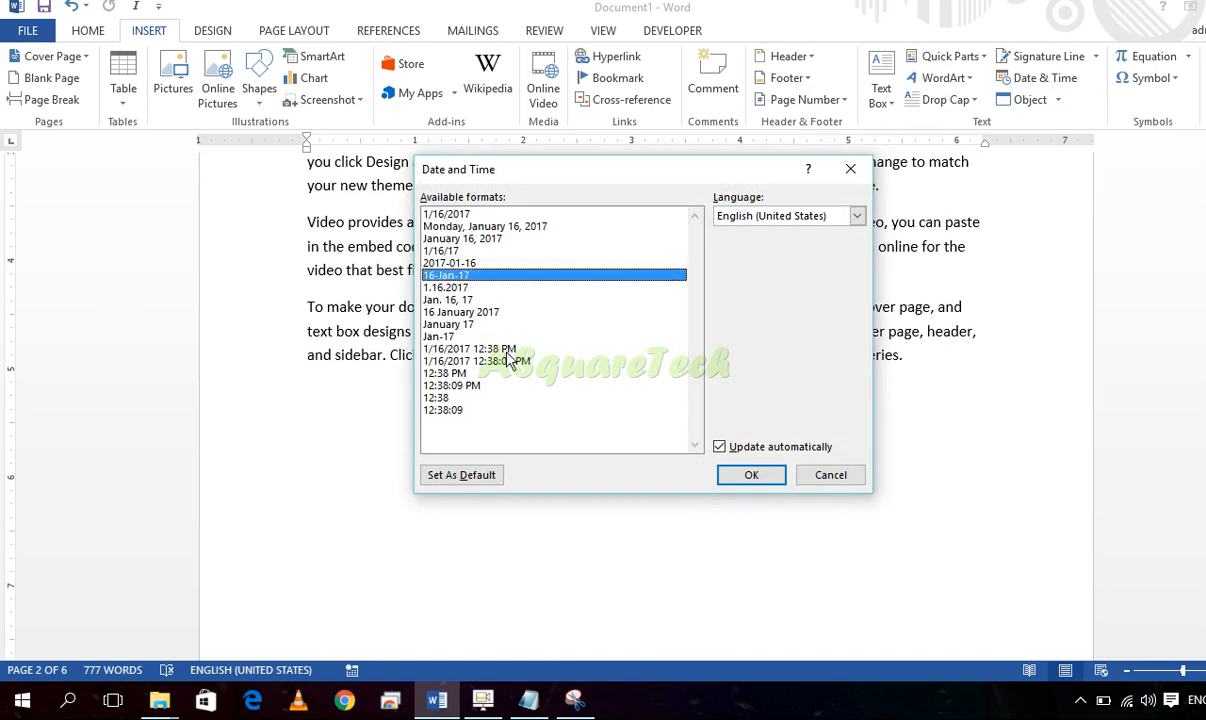
pyautogui.click(752, 475)
# Toggle the date field between its field code and its date several times, ending with the date displayed
pyautogui.click(442, 391)
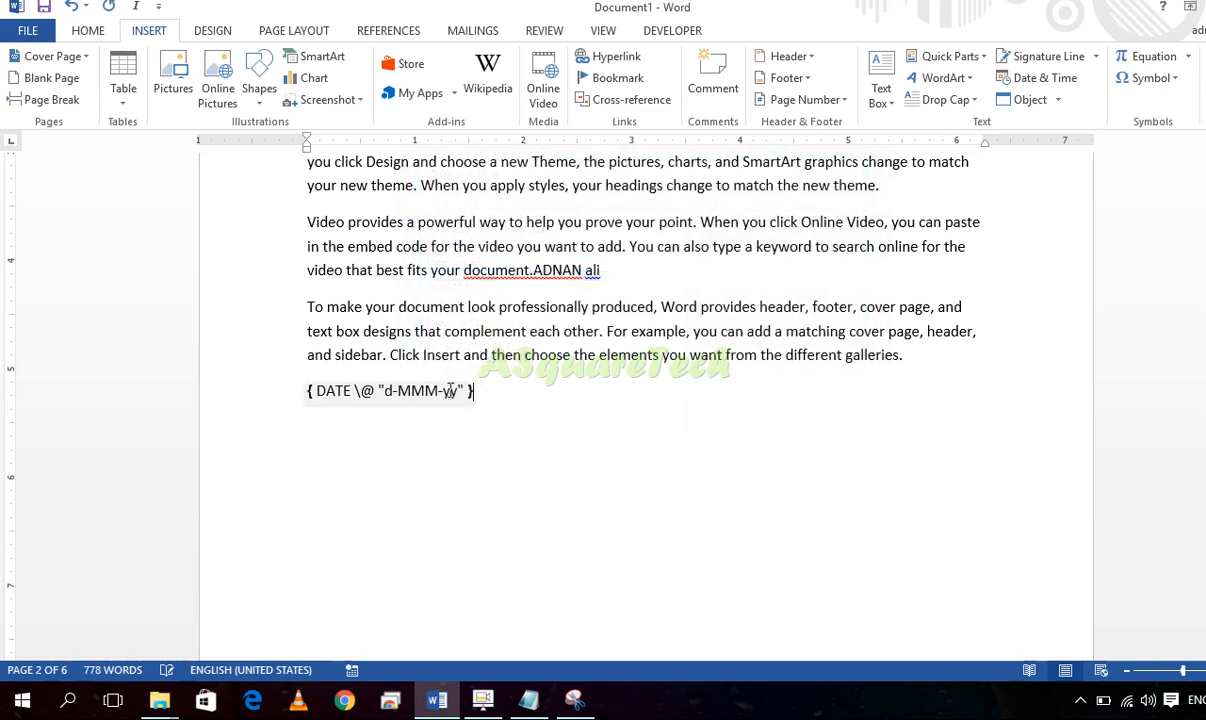
pyautogui.hotkey('shift', 'F9')
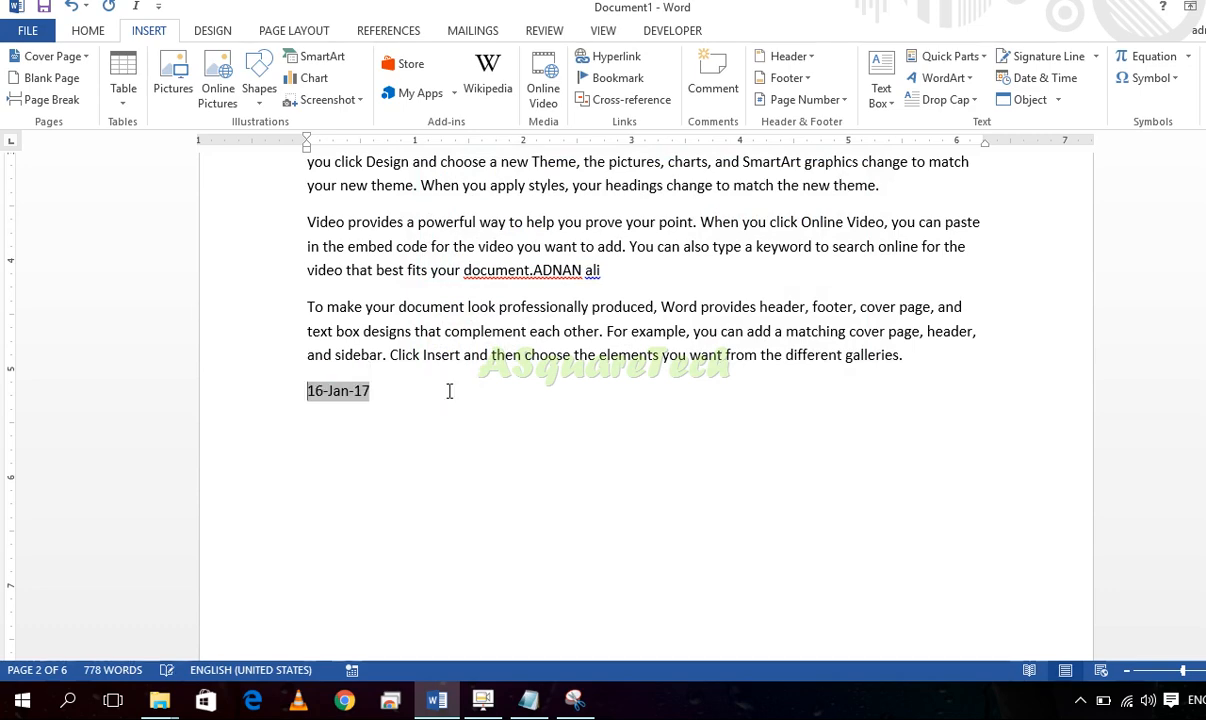
pyautogui.click(330, 392)
pyautogui.hotkey('shift', 'F9')
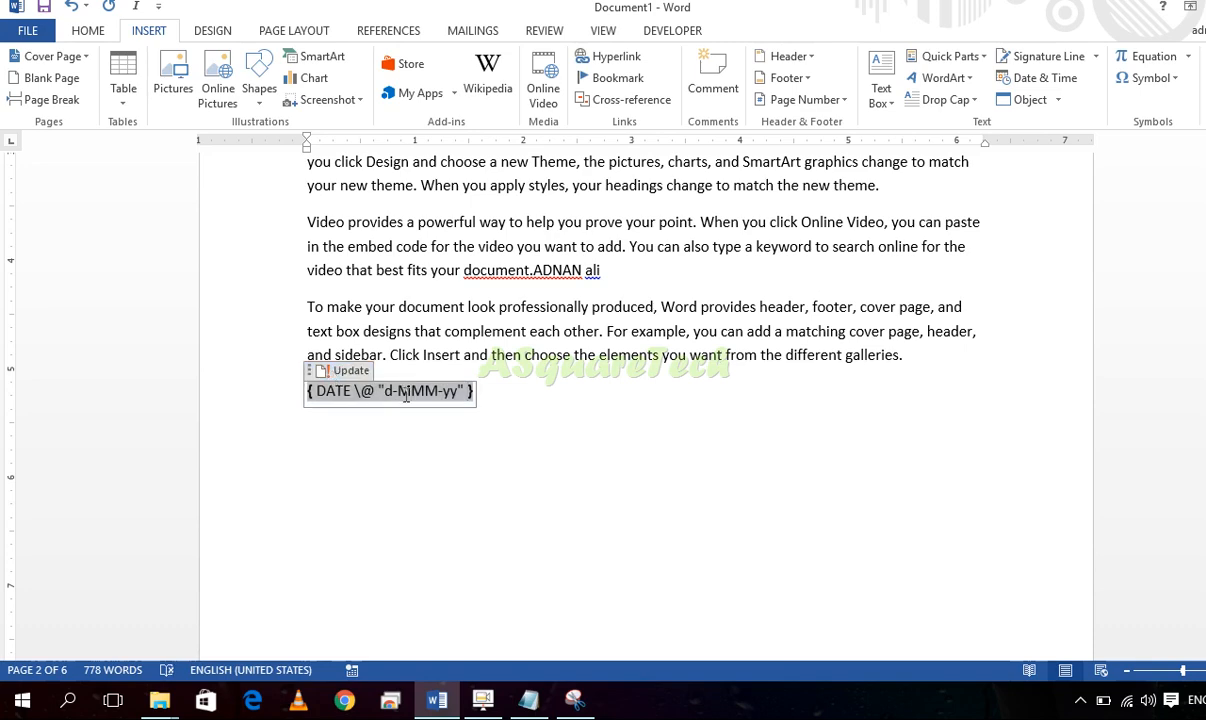
pyautogui.hotkey('shift', 'F9')
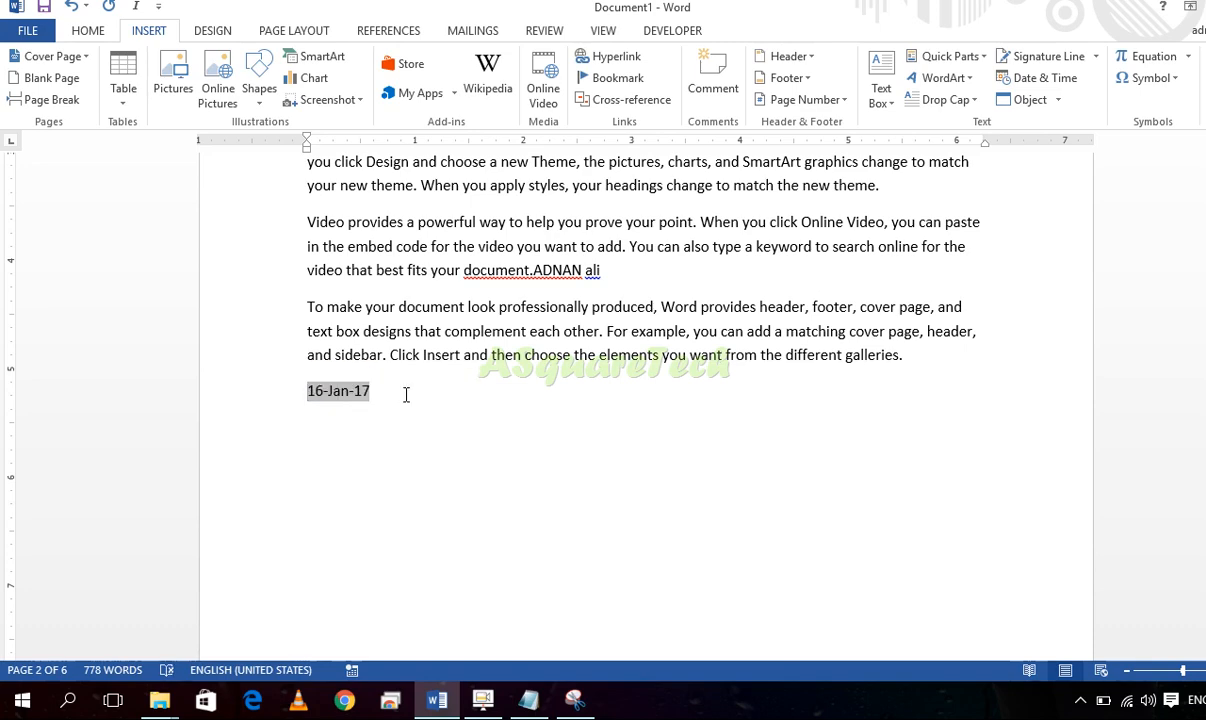
pyautogui.hotkey('shift', 'F9')
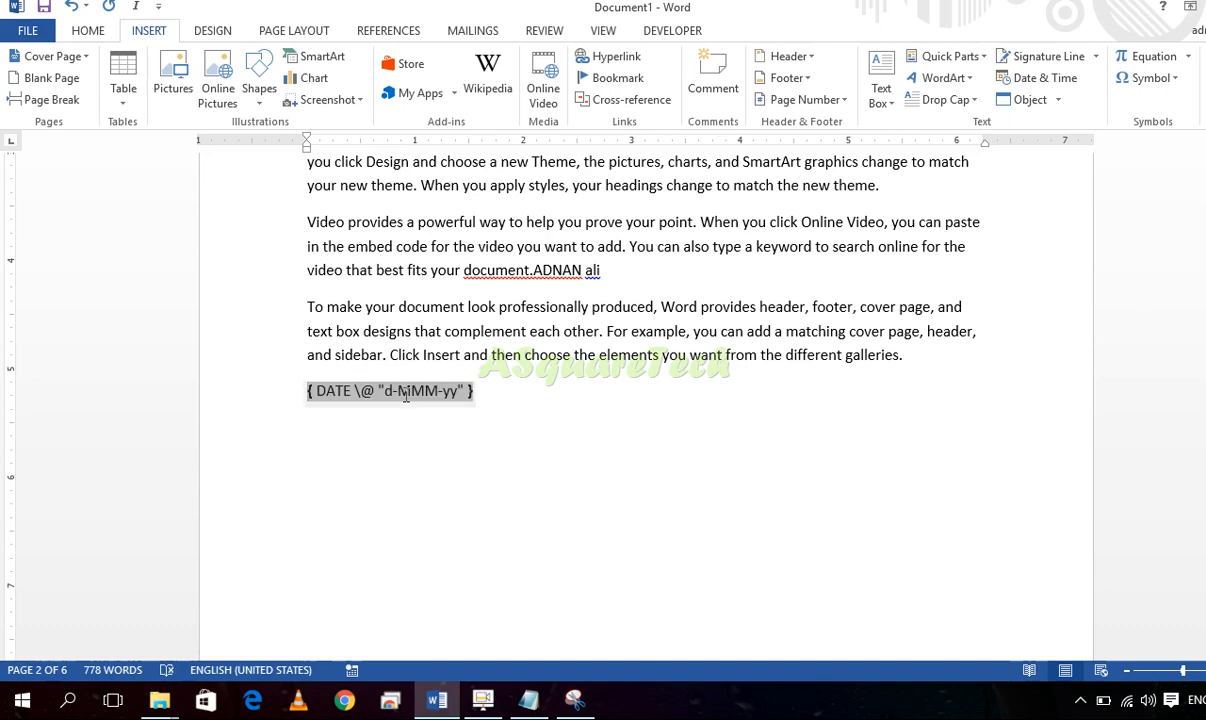
pyautogui.hotkey('shift', 'F9')
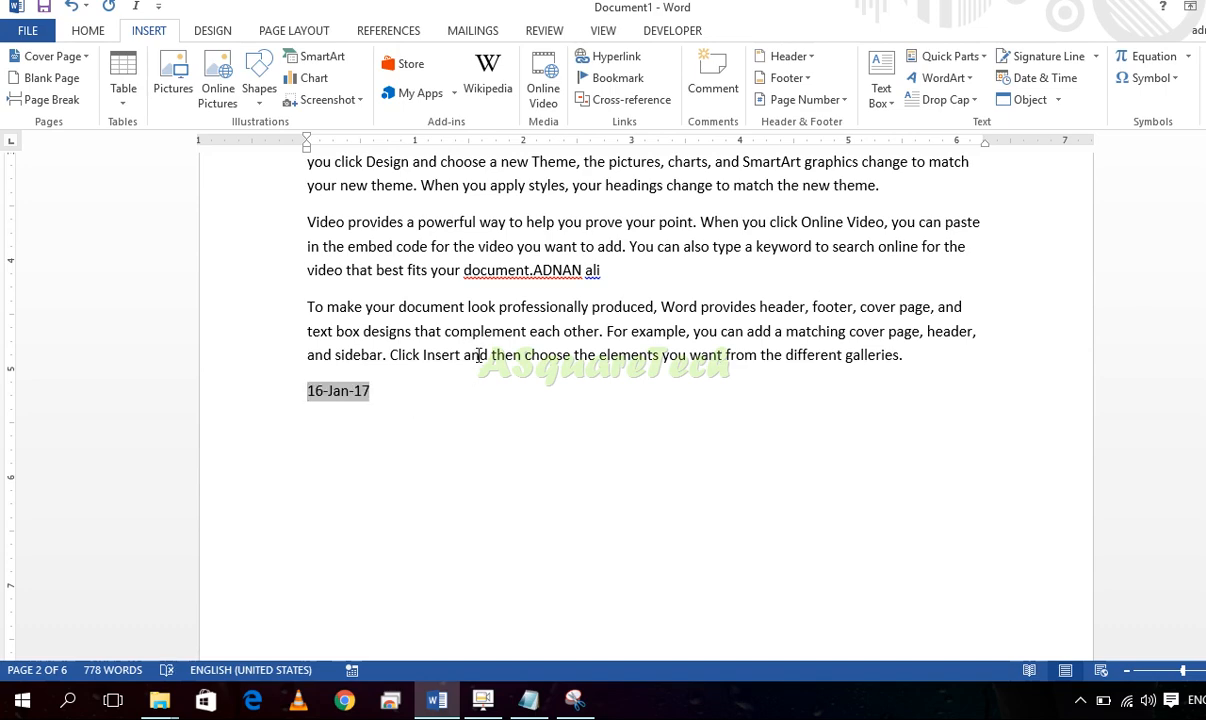
# Insert a new Bitmap Image object before the date and move the Paint window clear of the field
pyautogui.click(1030, 99)
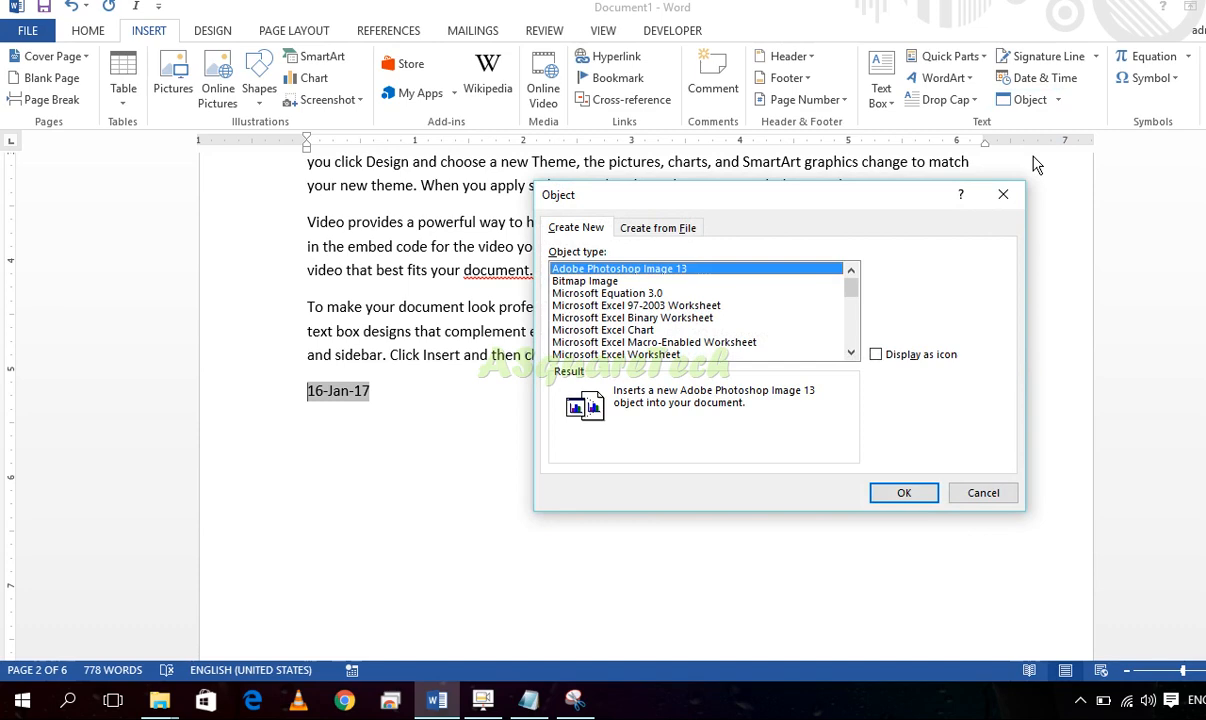
pyautogui.click(587, 281)
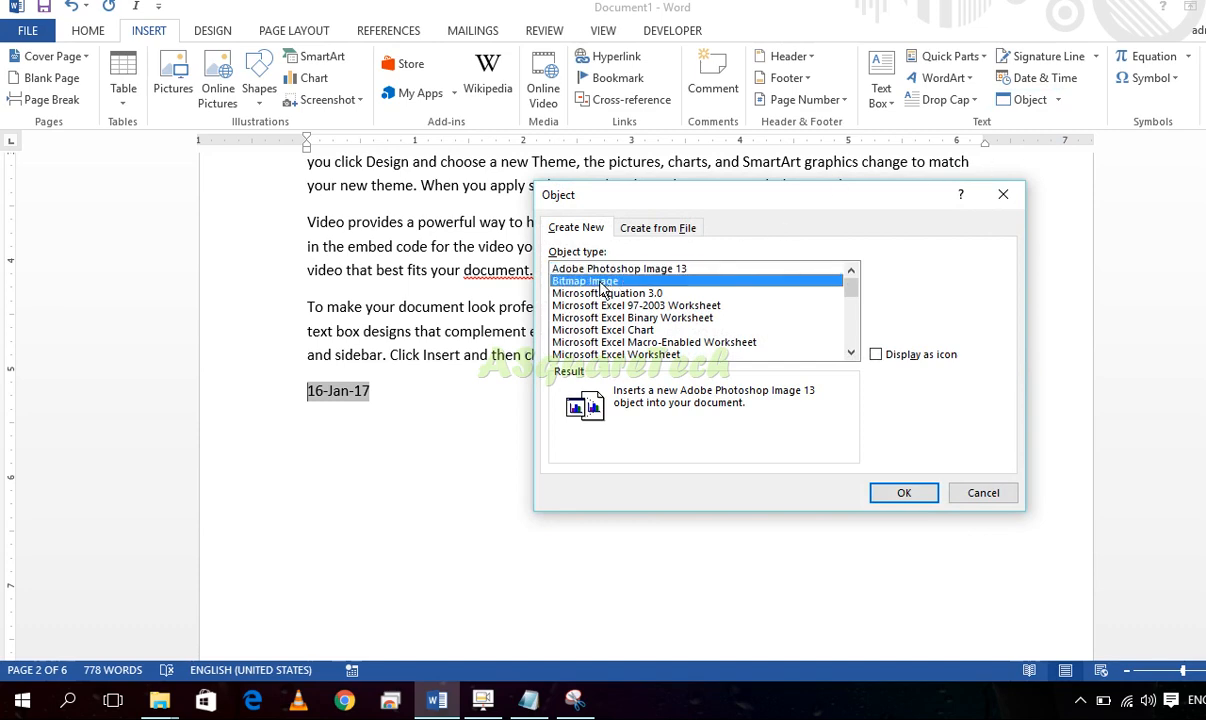
pyautogui.scroll(-5, 843, 295)
pyautogui.scroll(5, 805, 330)
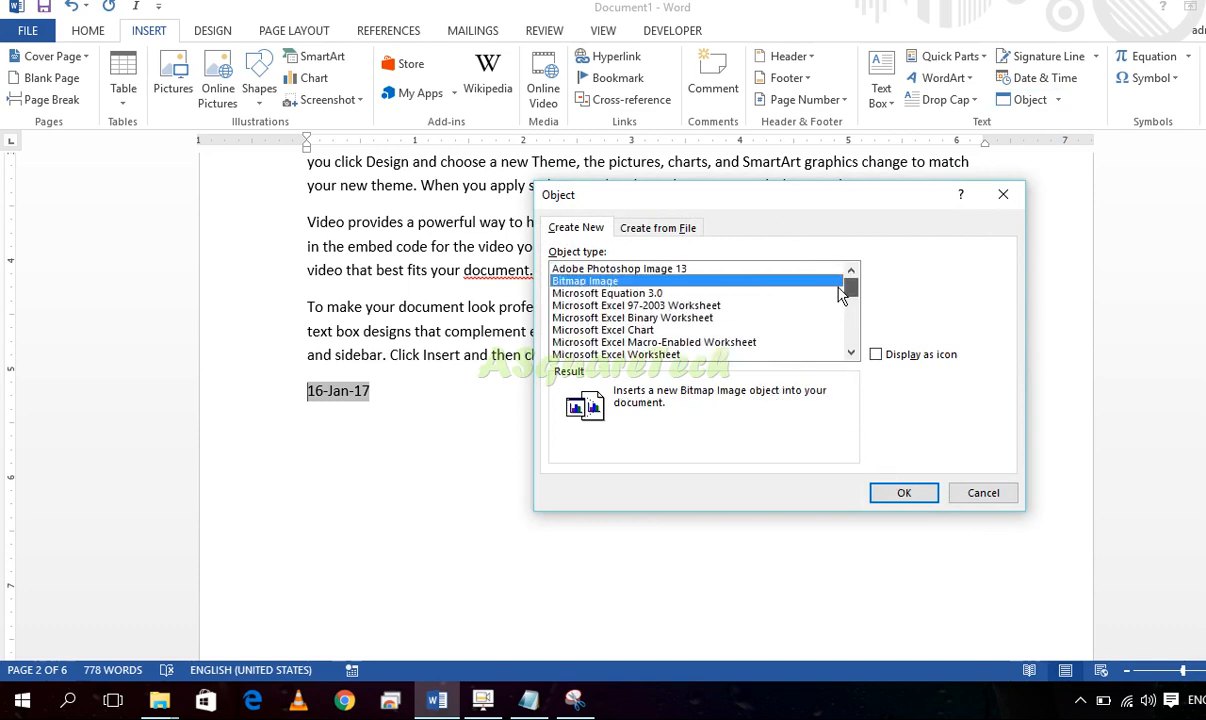
pyautogui.click(918, 496)
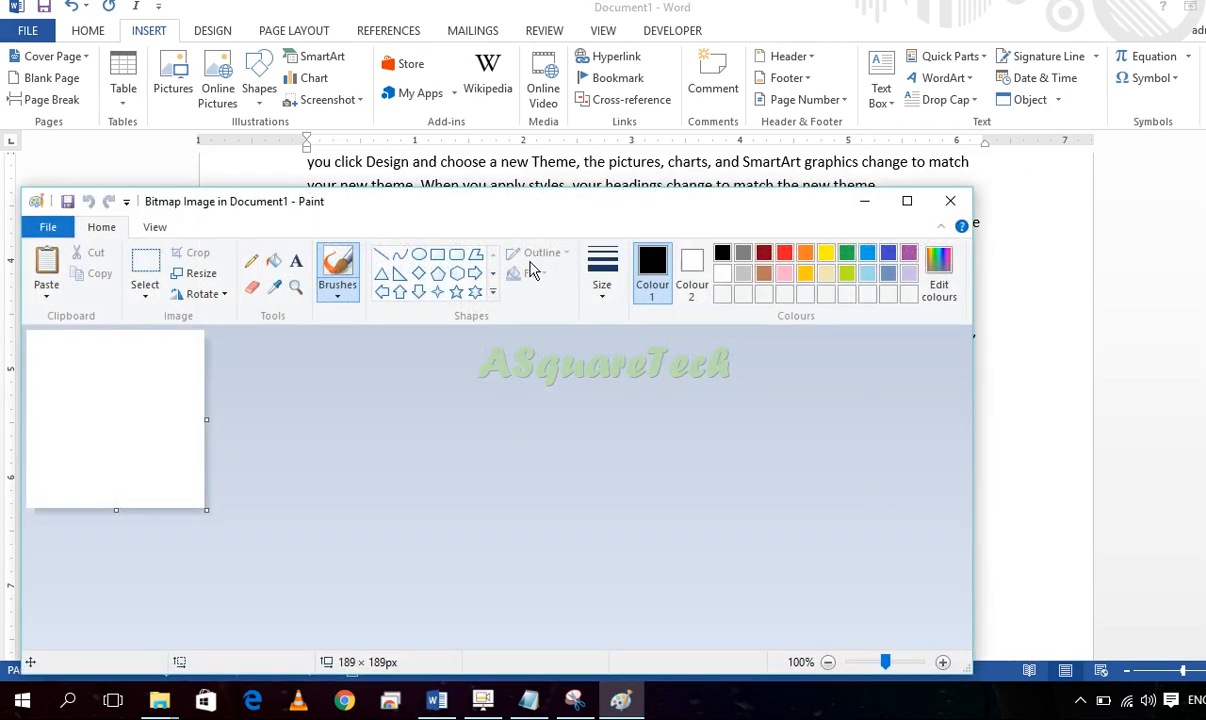
pyautogui.moveTo(560, 207); pyautogui.dragTo(1080, 380)
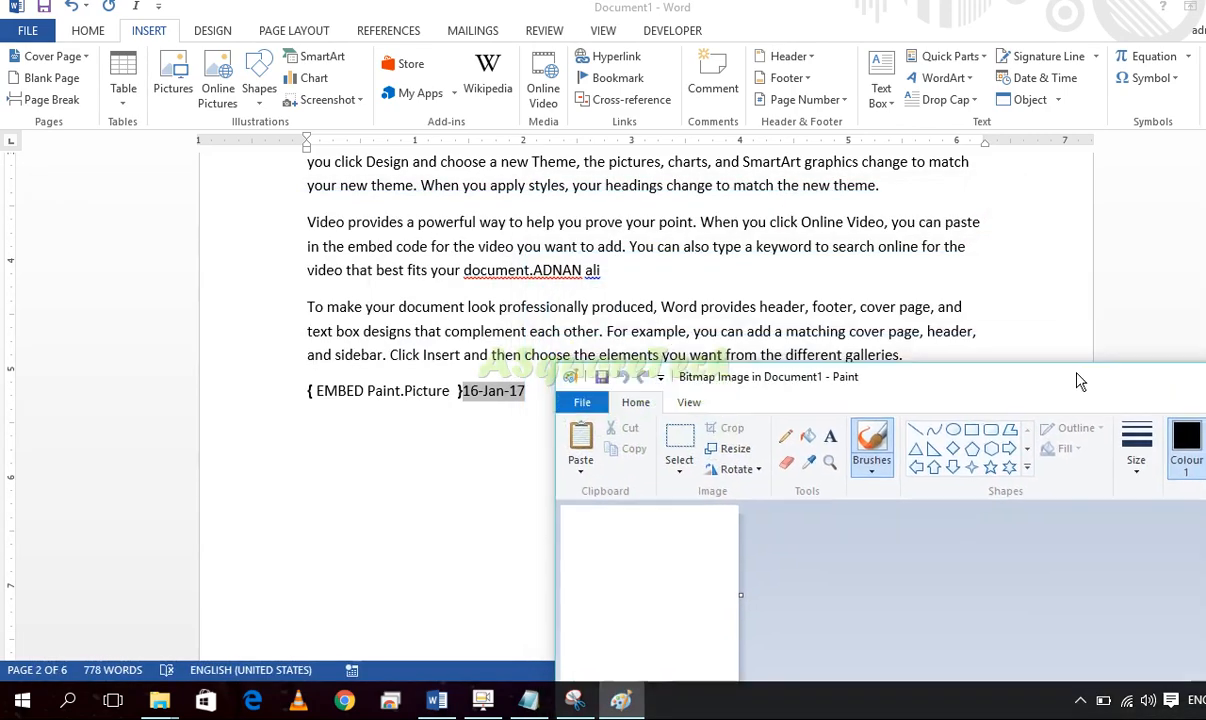
# Switch to Word and toggle the embedded Paint picture field from its code to the object
pyautogui.click(352, 398)
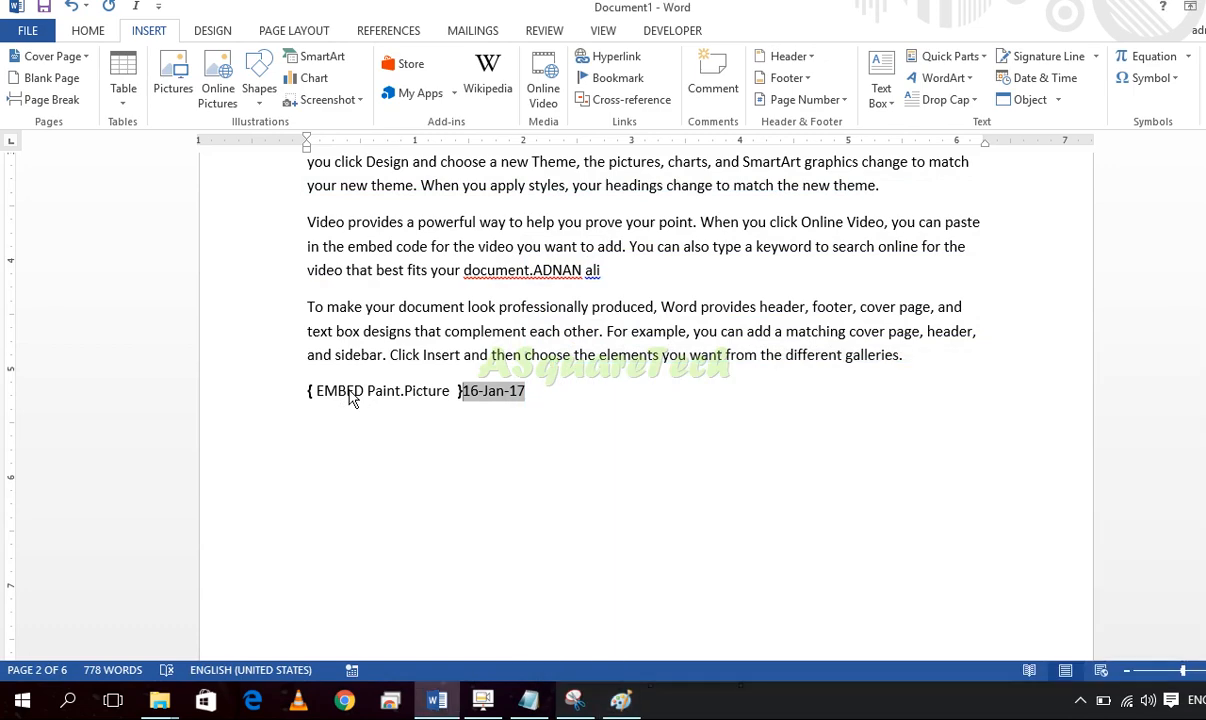
pyautogui.hotkey('shift', 'F9')
pyautogui.click(362, 381)
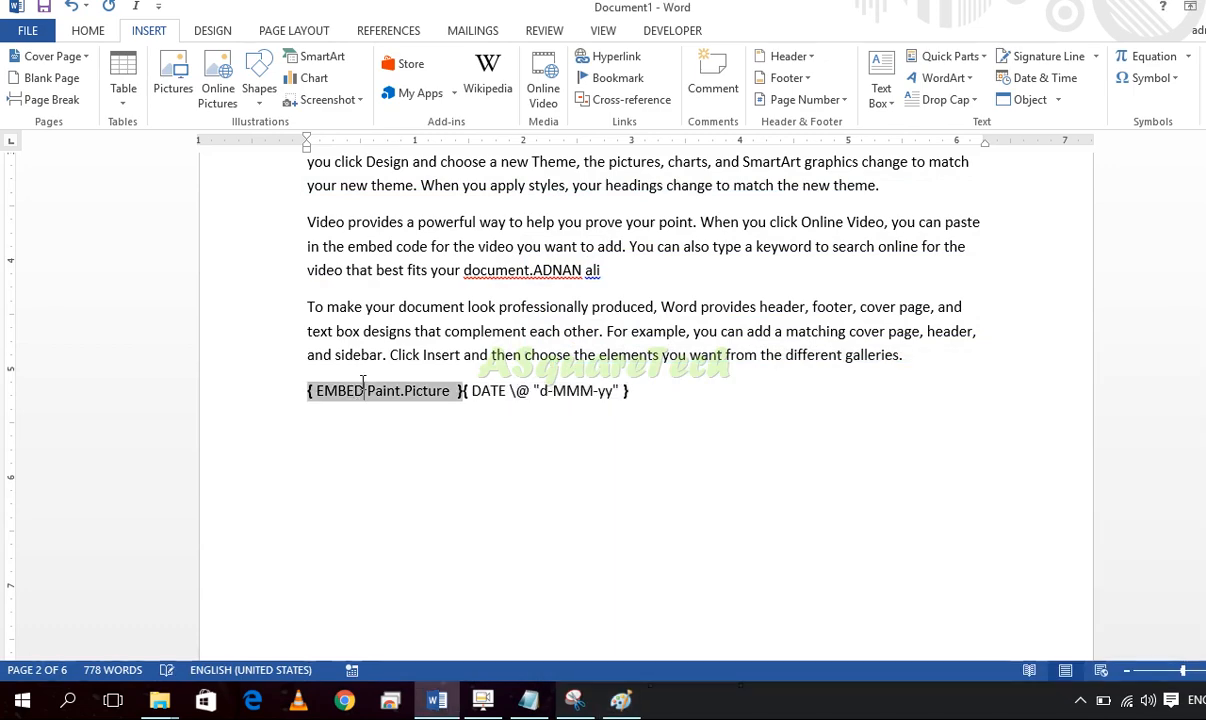
pyautogui.hotkey('shift', 'F9')
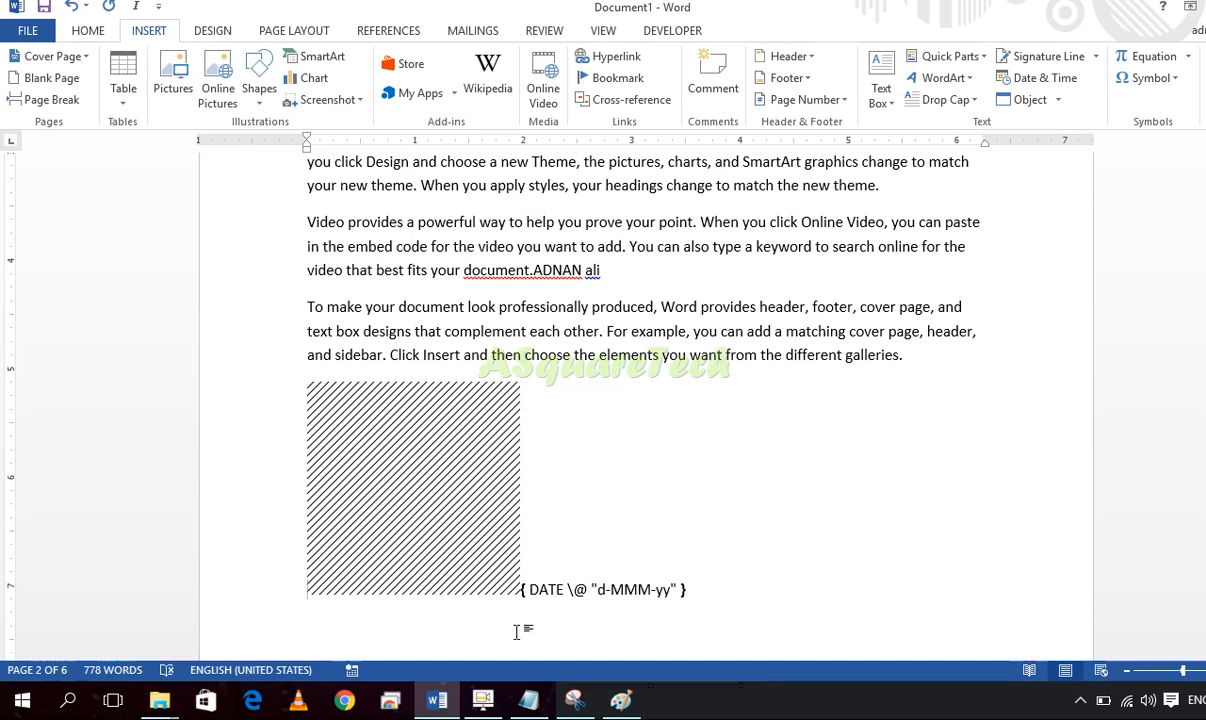
# Switch to Paint and draw a few curved black brush strokes on the bitmap canvas
pyautogui.click(623, 703)
pyautogui.moveTo(668, 587)
pyautogui.mouseDown()
pyautogui.moveTo(680, 572)
pyautogui.moveTo(607, 557)
pyautogui.mouseUp()
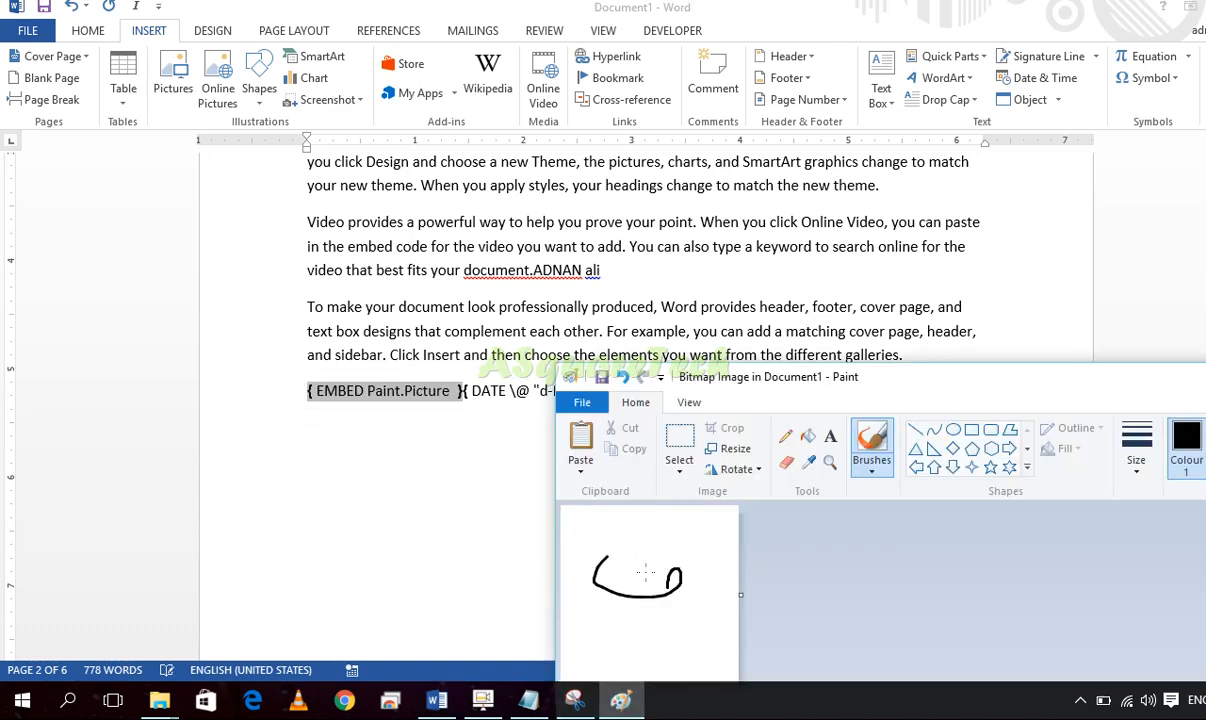
pyautogui.moveTo(652, 628)
pyautogui.mouseDown()
pyautogui.moveTo(683, 628)
pyautogui.moveTo(657, 557)
pyautogui.moveTo(694, 548)
pyautogui.mouseUp()
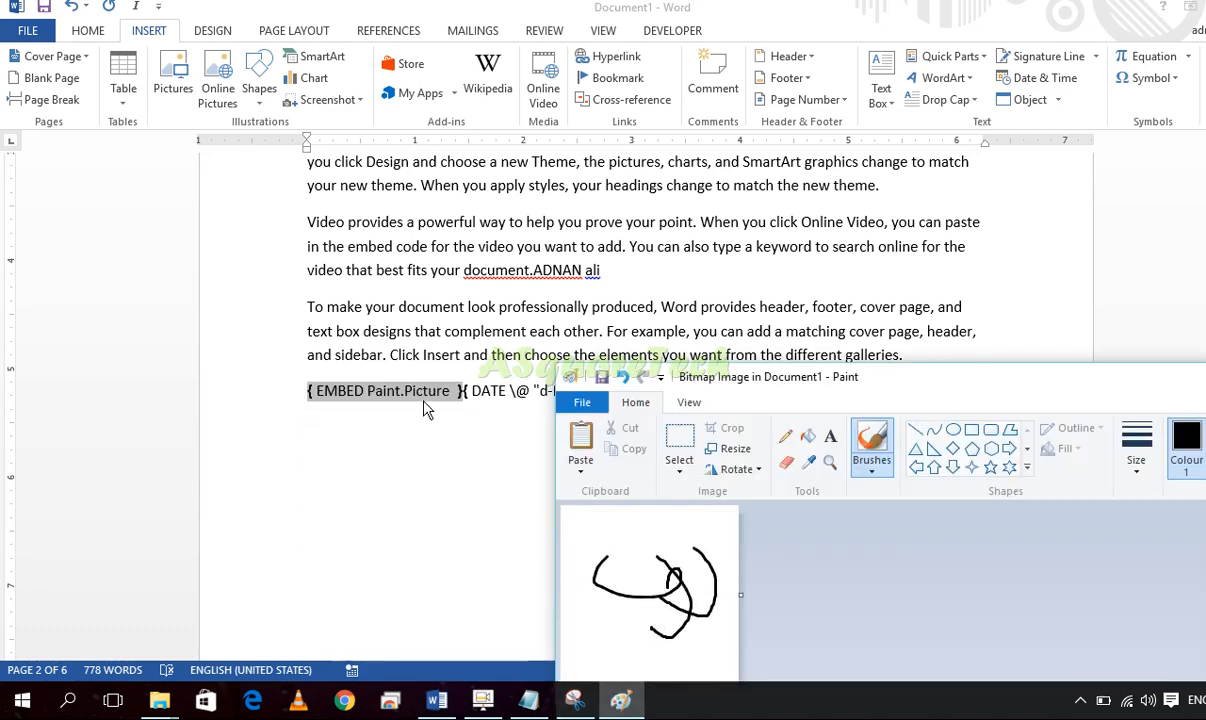
# Return to Word and toggle the embedded Paint field code to display the drawing in the document
pyautogui.click(424, 402)
pyautogui.hotkey('shift', 'F10')
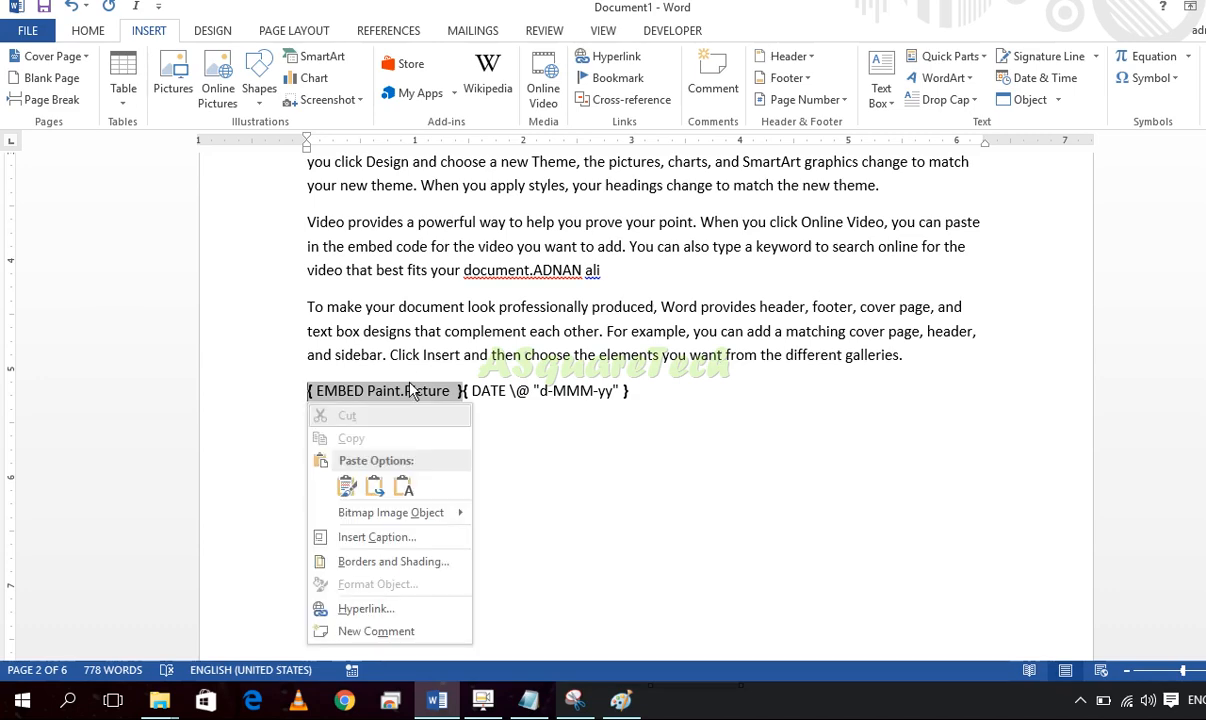
pyautogui.press('Escape')
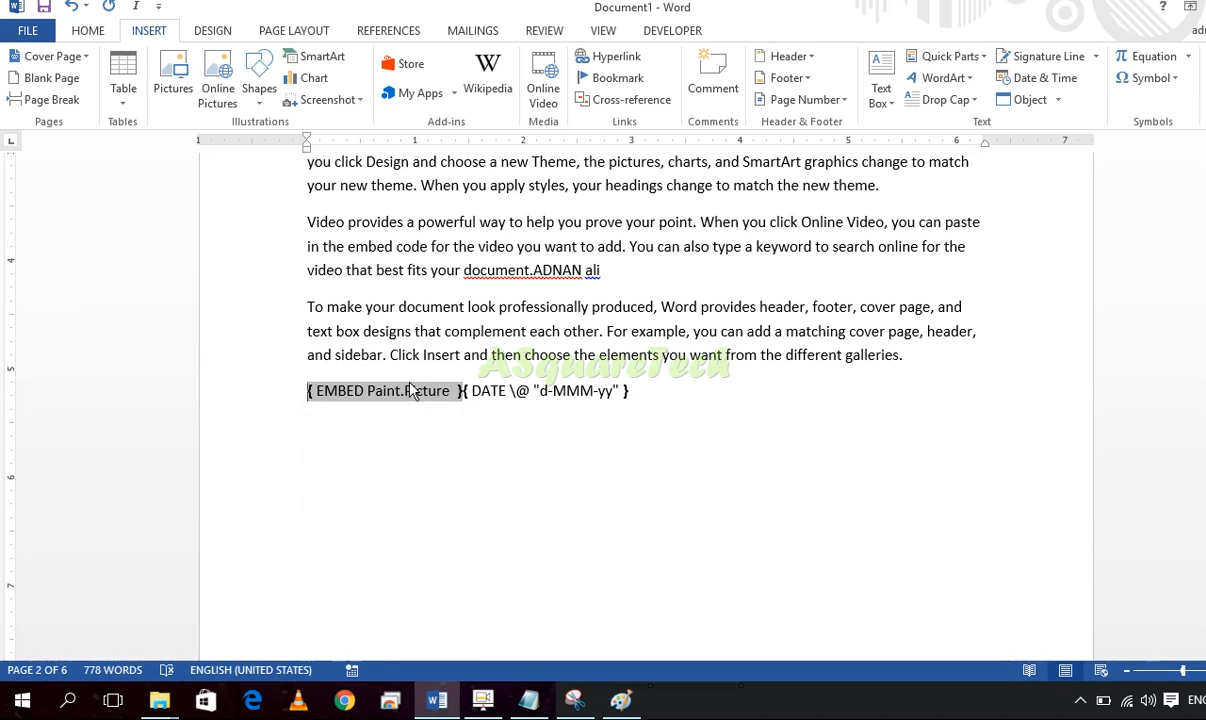
pyautogui.hotkey('shift', 'F9')
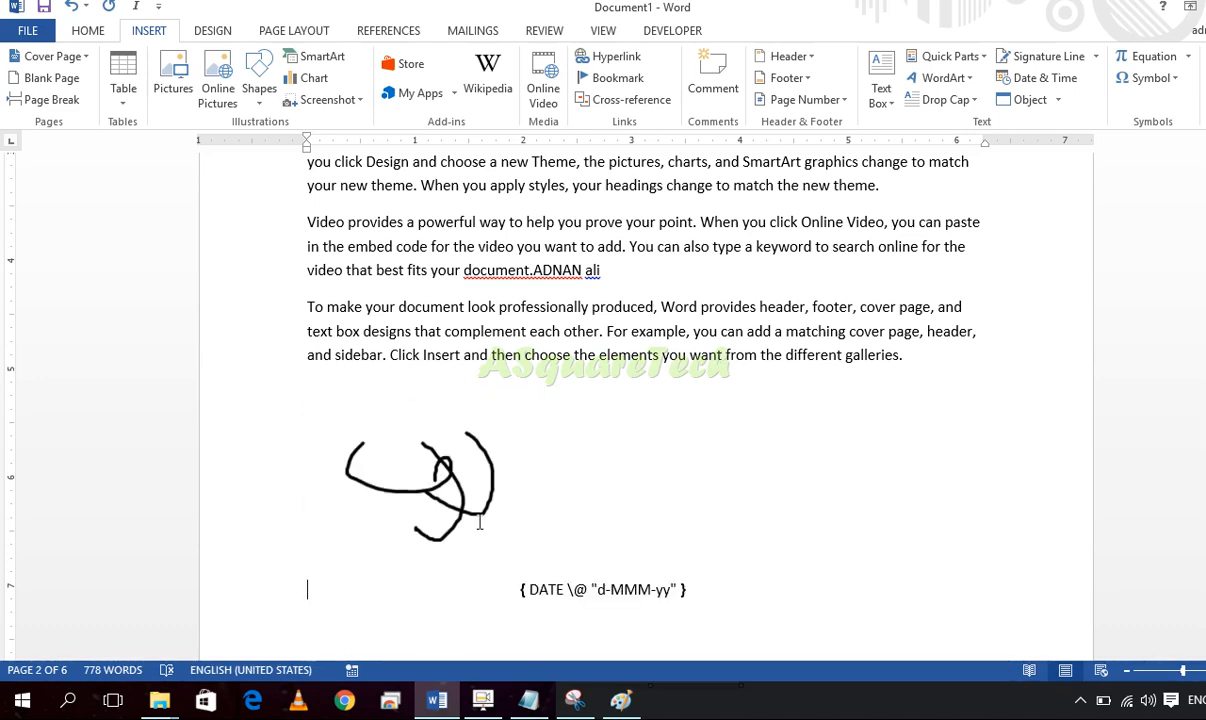
# Switch to Paint, add more overlapping brush strokes to the bitmap, and close the Snipping Tool window
pyautogui.click(577, 706)
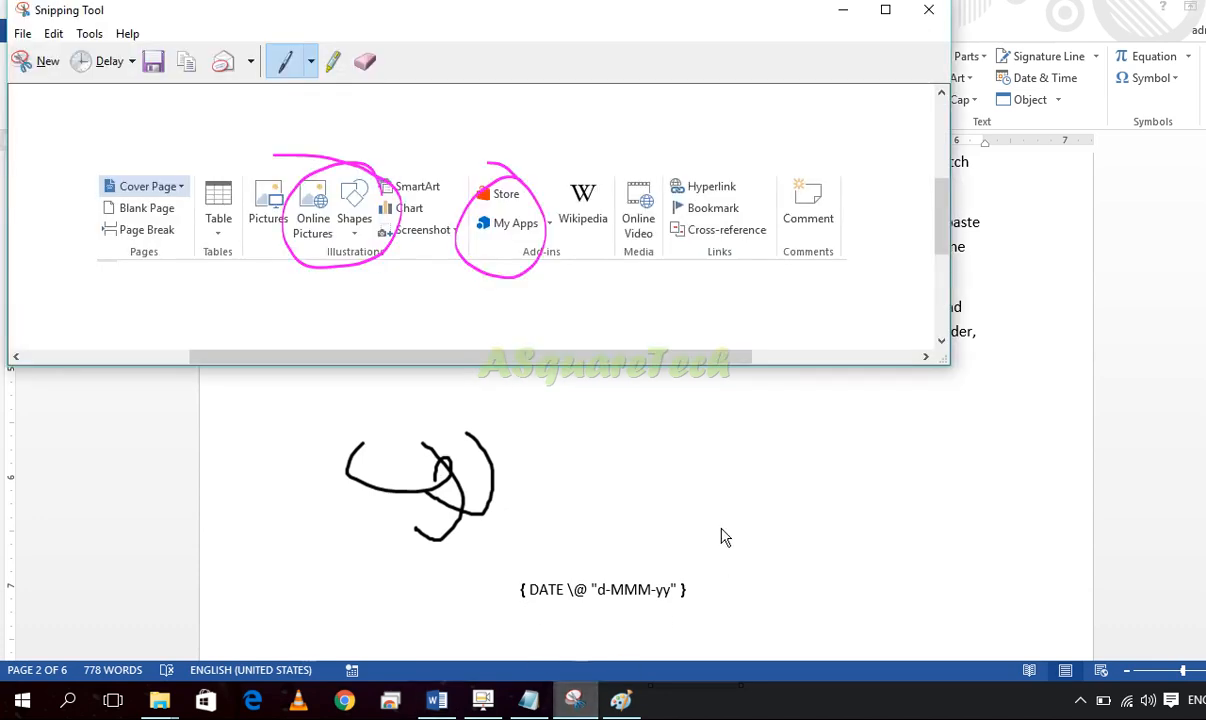
pyautogui.click(621, 702)
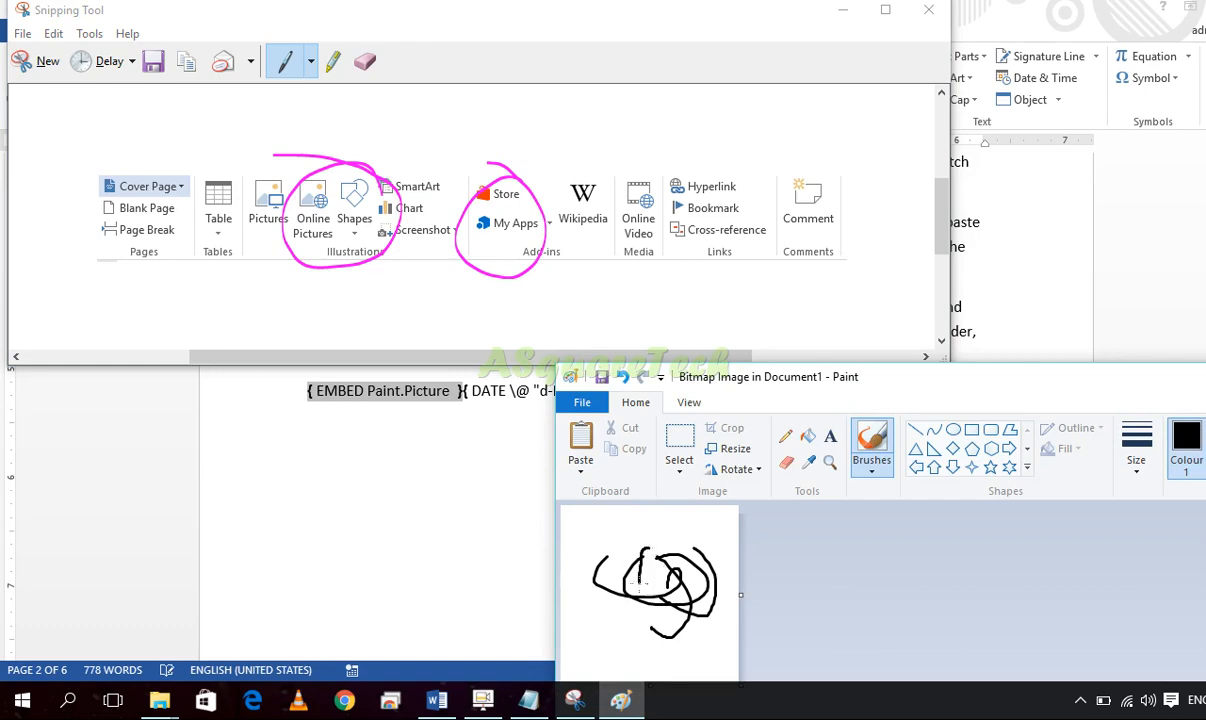
pyautogui.moveTo(639, 585); pyautogui.dragTo(668, 598)
pyautogui.moveTo(636, 559)
pyautogui.mouseDown()
pyautogui.moveTo(690, 614)
pyautogui.moveTo(686, 578)
pyautogui.moveTo(662, 548)
pyautogui.mouseUp()
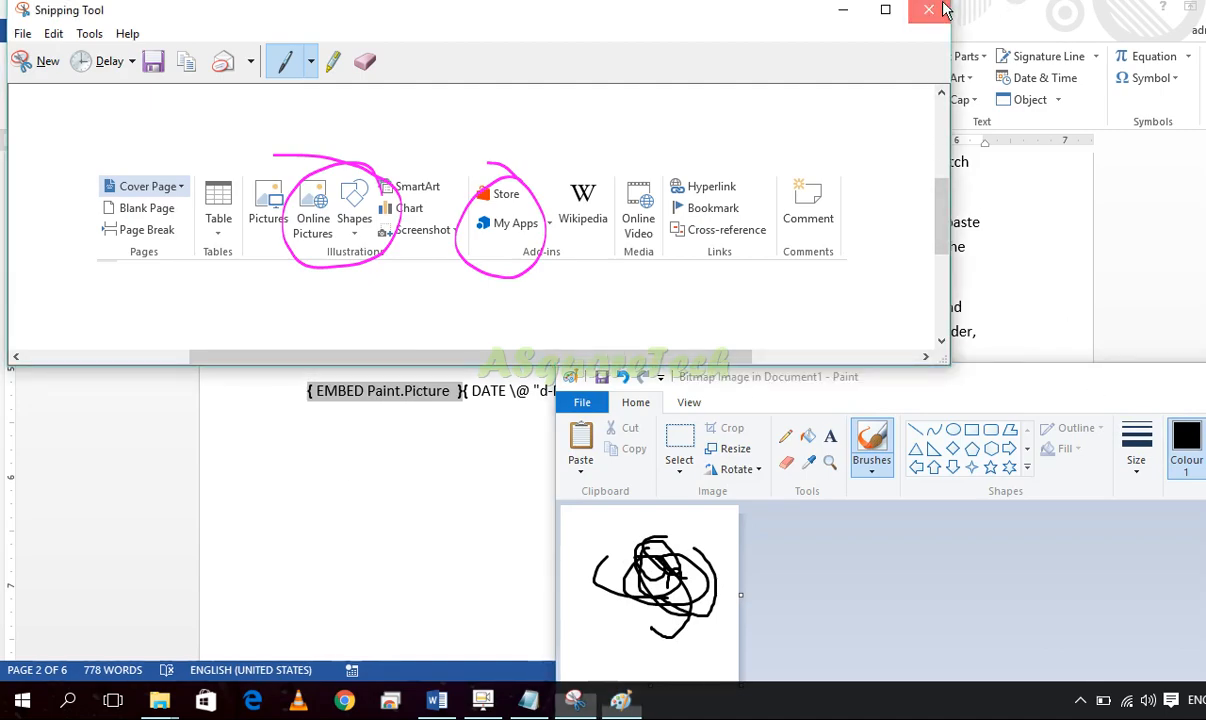
pyautogui.click(915, 8)
pyautogui.click(551, 202)
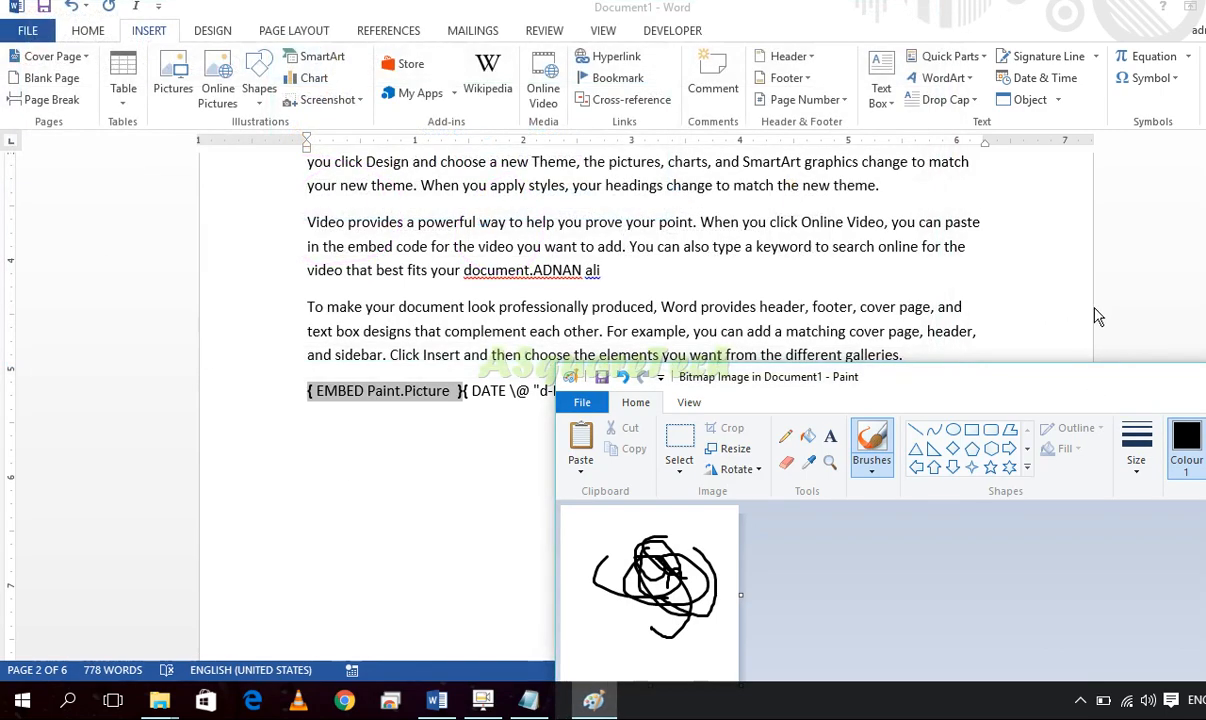
# Move the Paint window fully into view and close it to return to the Word document
pyautogui.moveTo(1157, 367); pyautogui.dragTo(1120, 308)
pyautogui.moveTo(922, 334); pyautogui.dragTo(557, 250)
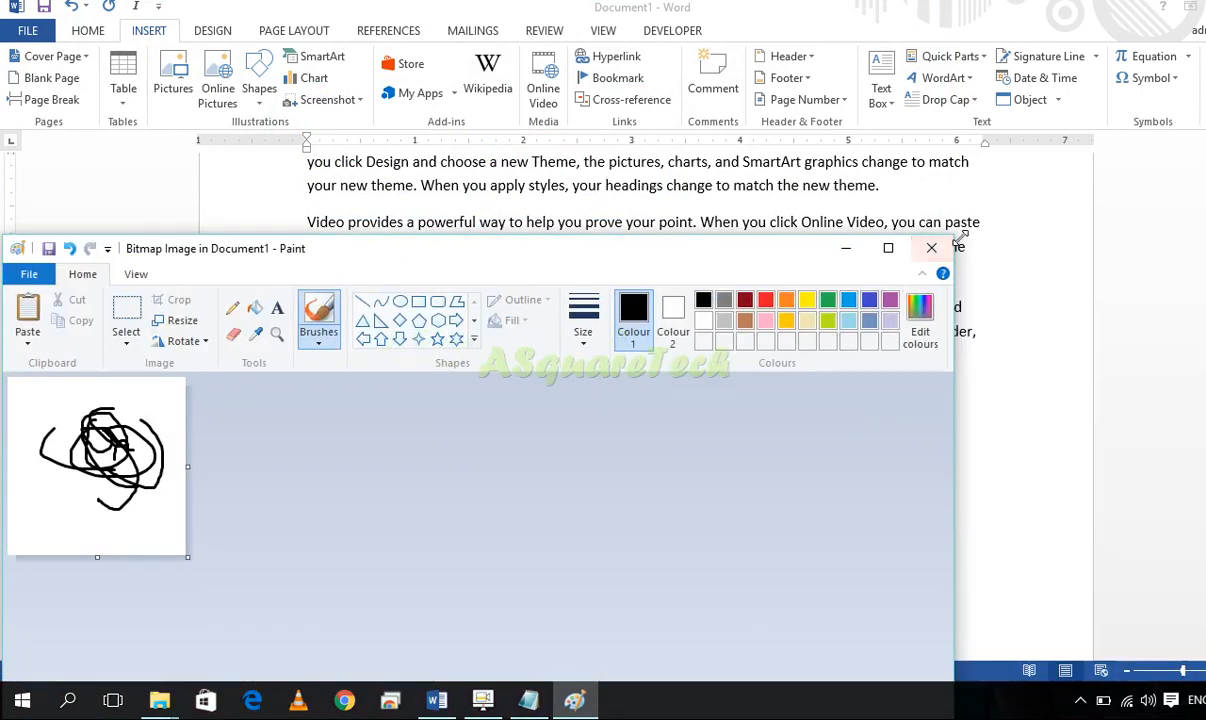
pyautogui.click(931, 247)
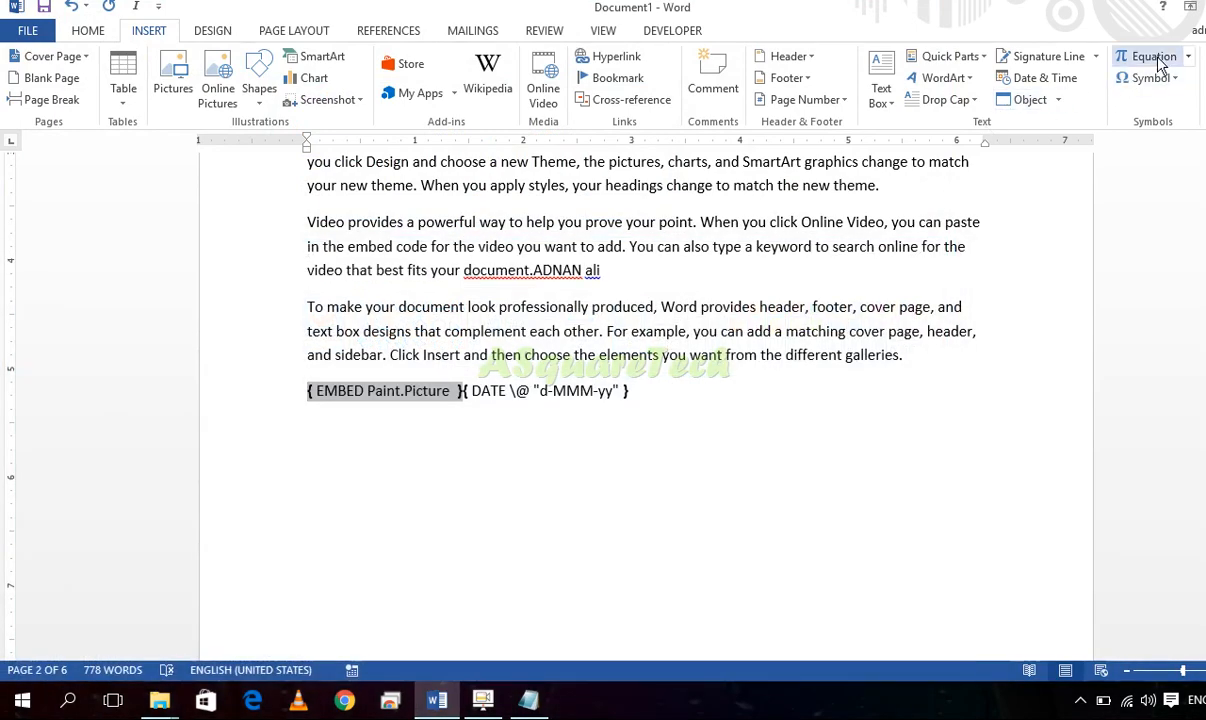
# Insert the built-in Quadratic Formula equation after "document." at the end of the page 1 paragraph above the drop-cap section
pyautogui.scroll(10, 643, 242)
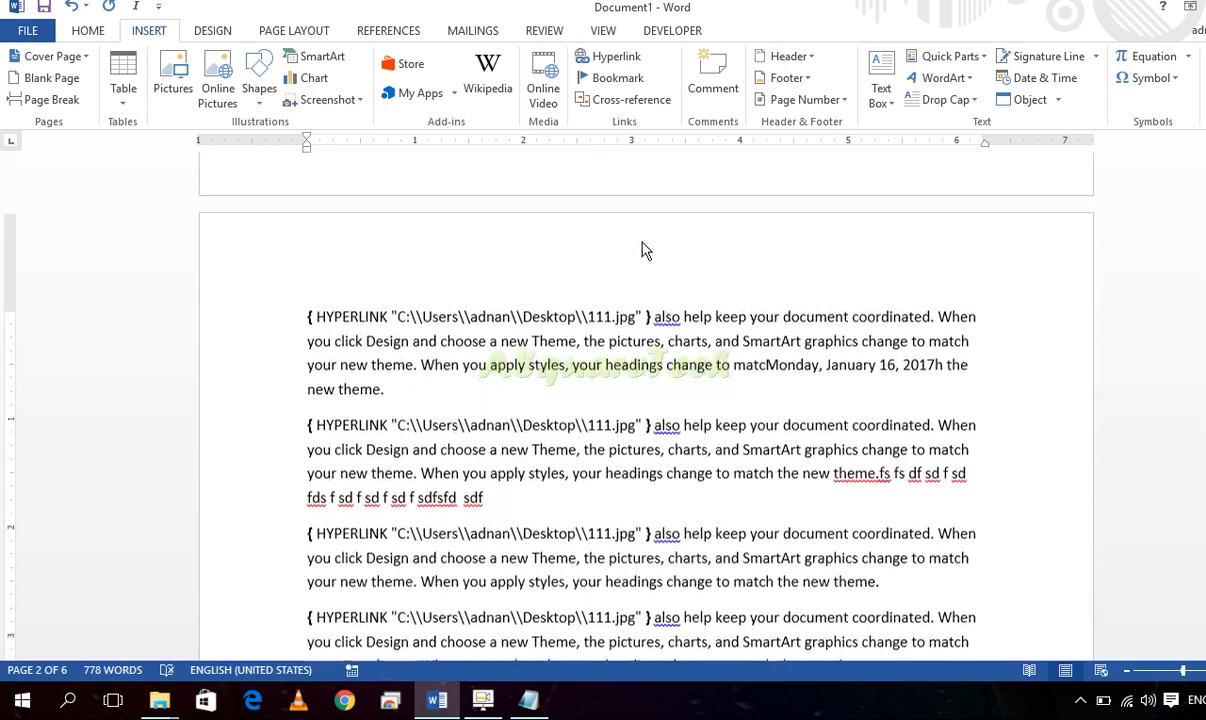
pyautogui.scroll(5, 643, 242)
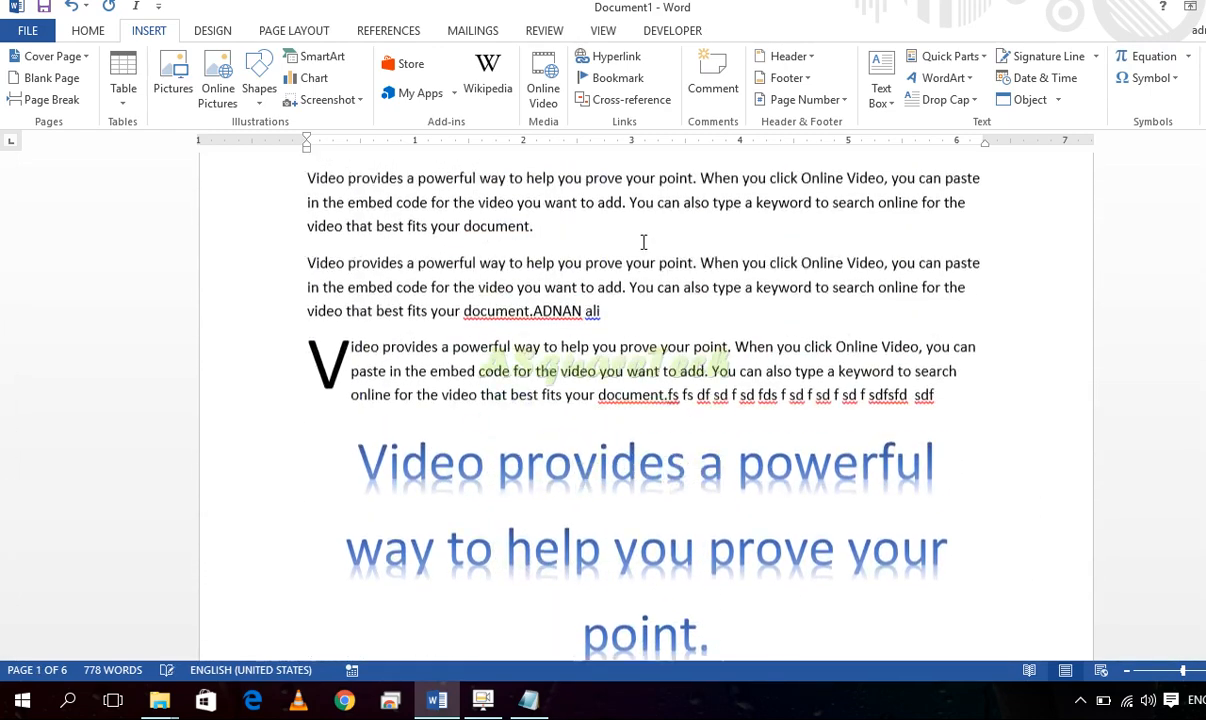
pyautogui.click(1187, 56)
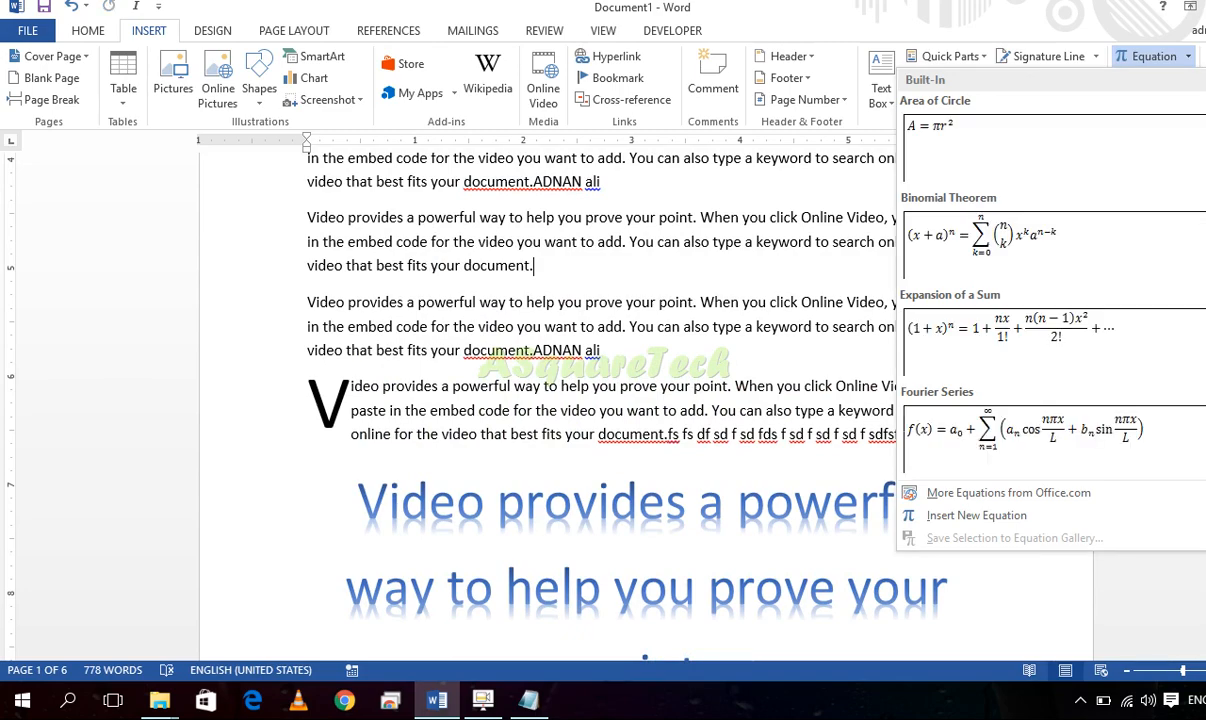
pyautogui.scroll(-5, 990, 266)
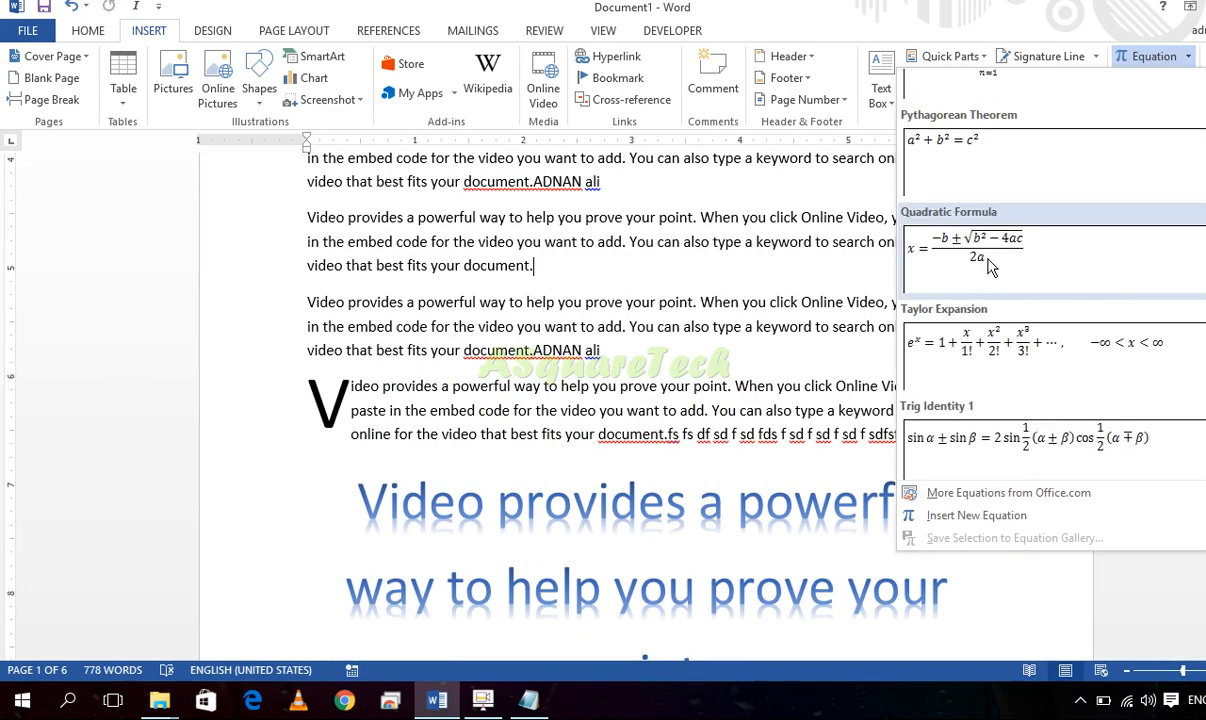
pyautogui.click(1020, 265)
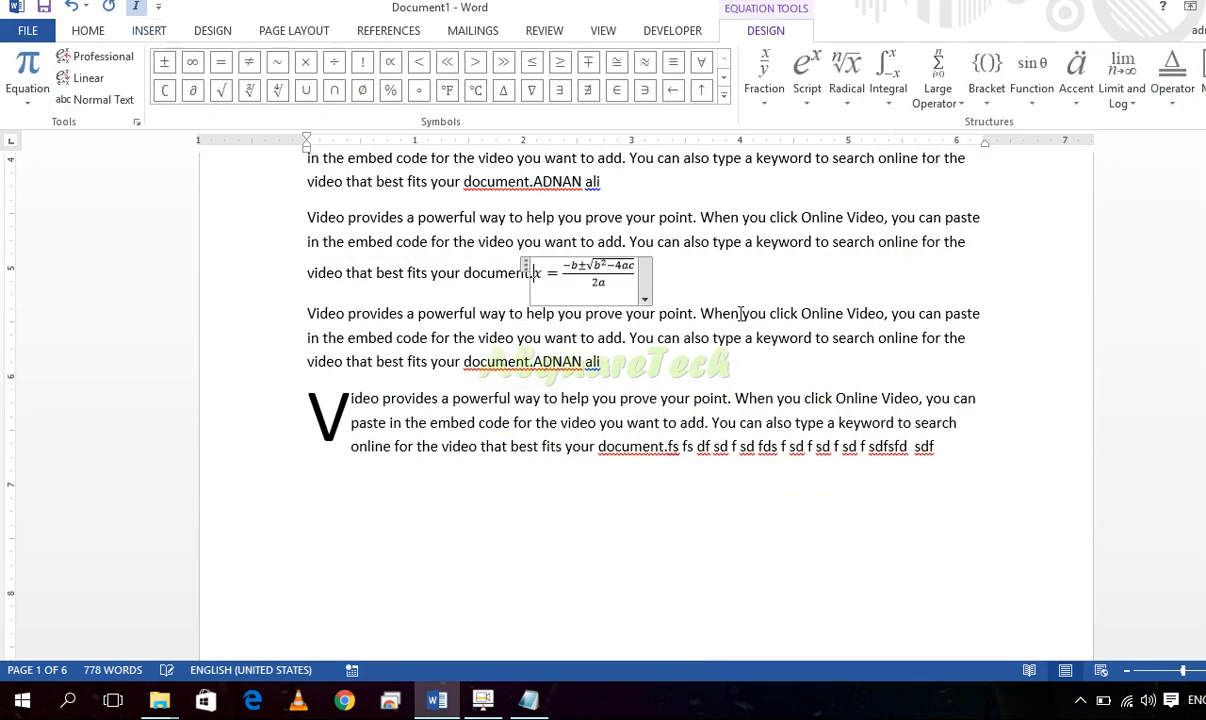
pyautogui.click(762, 288)
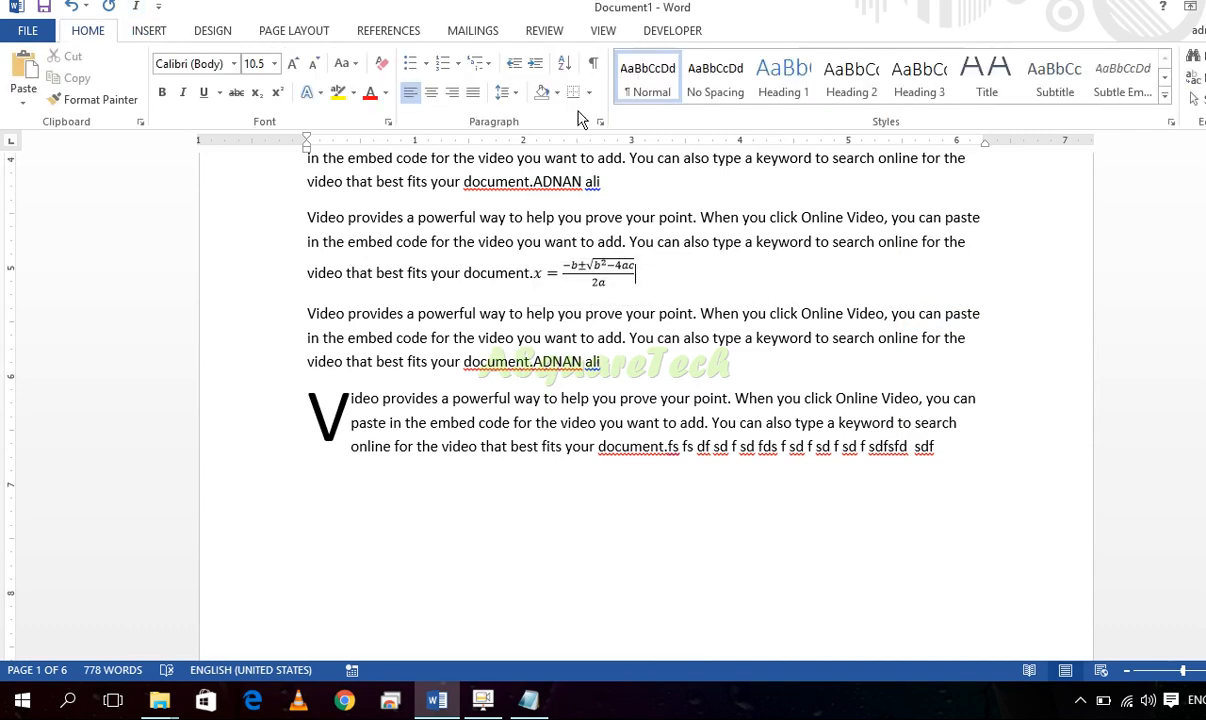
# Examine the equation's Basic Math symbols and the structure galleries, including Script, Large Operator, and Limit and Log
pyautogui.click(591, 282)
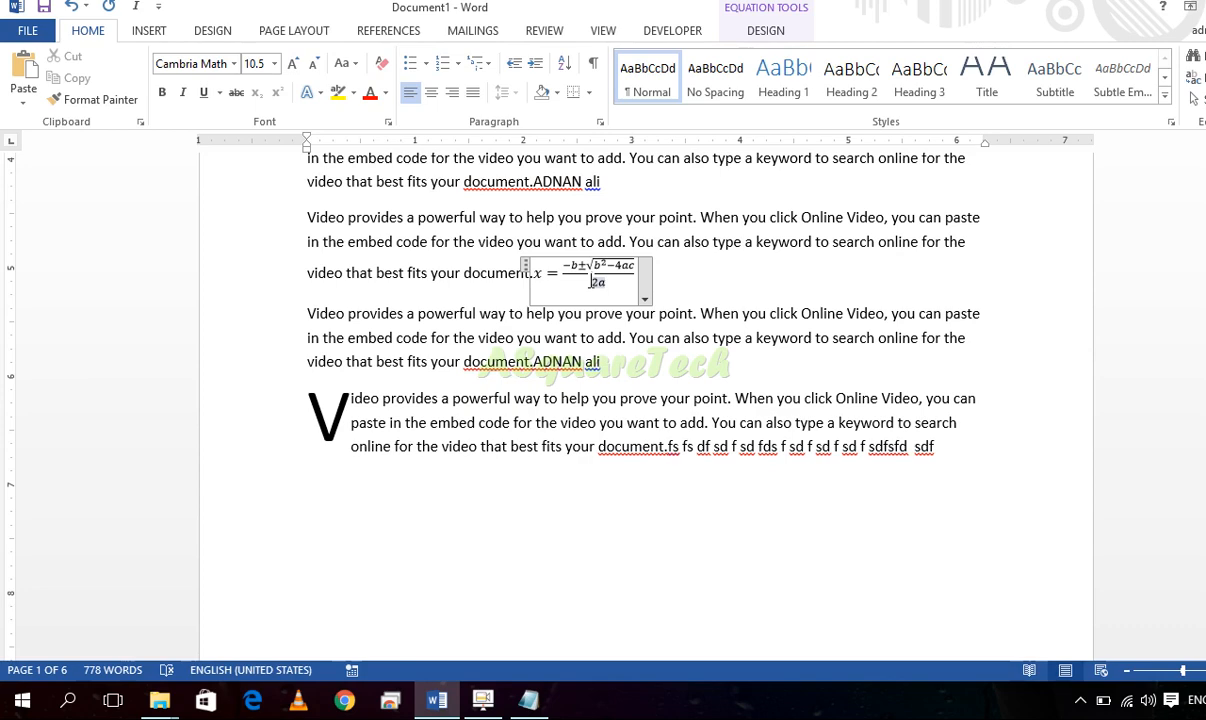
pyautogui.click(750, 31)
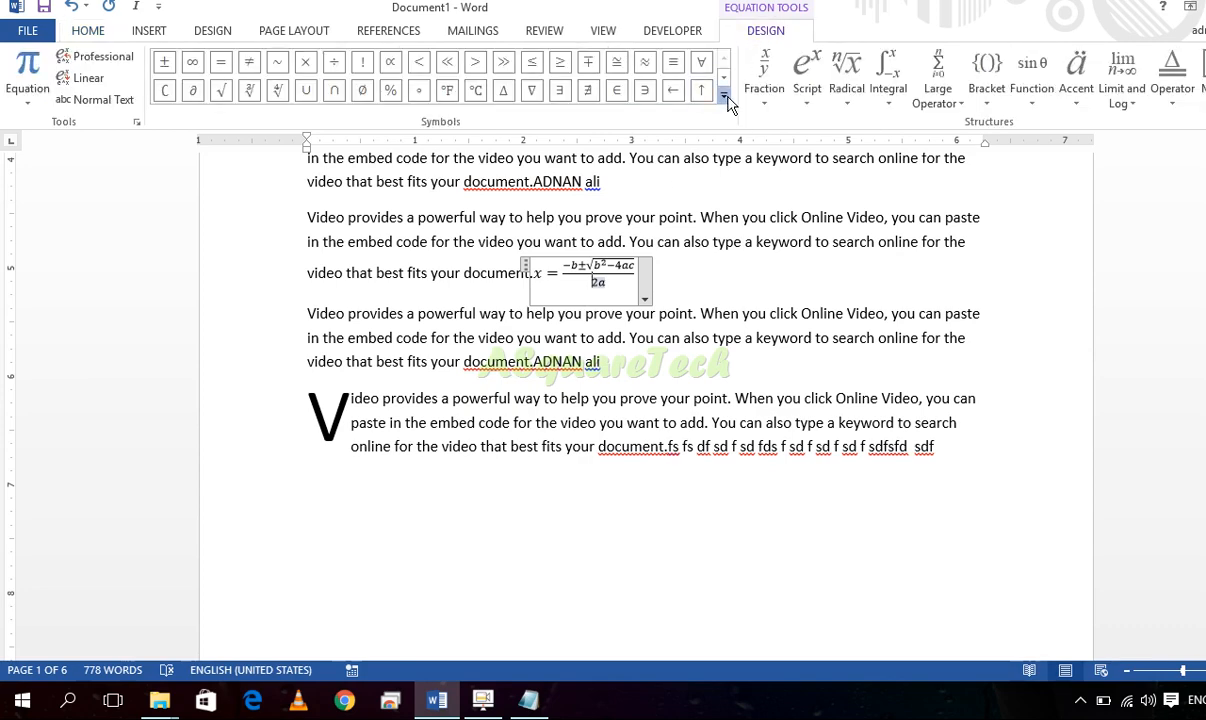
pyautogui.click(724, 97)
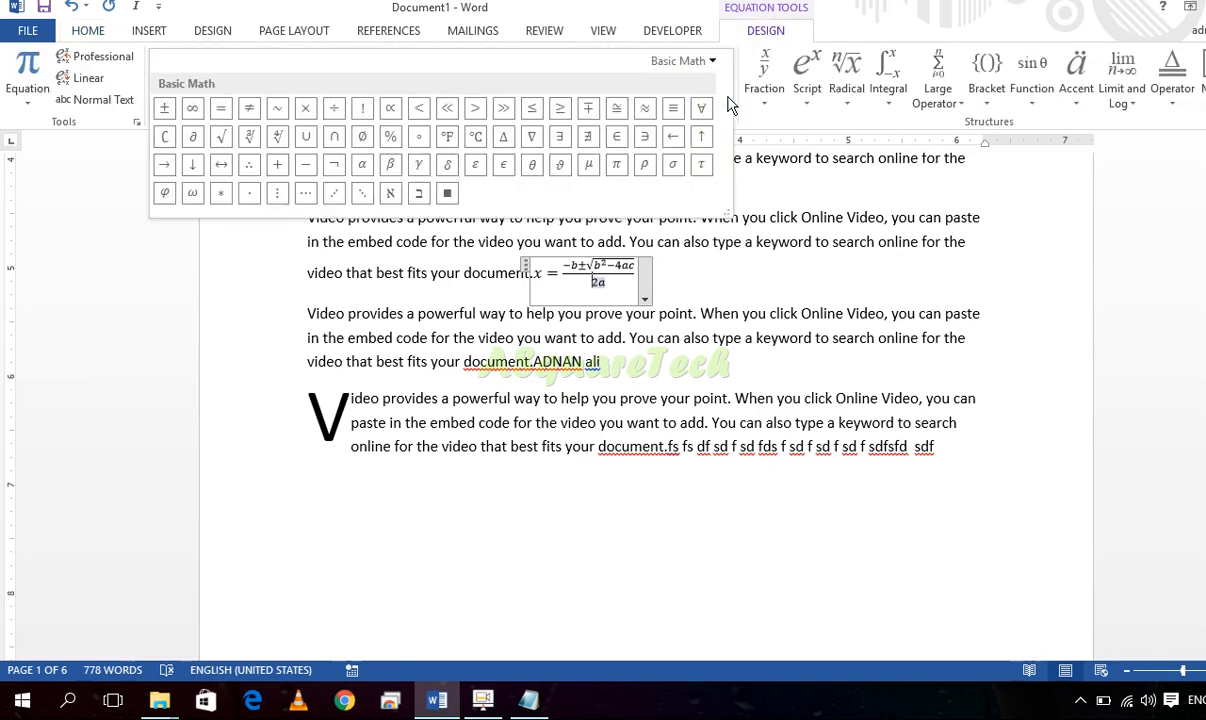
pyautogui.click(936, 221)
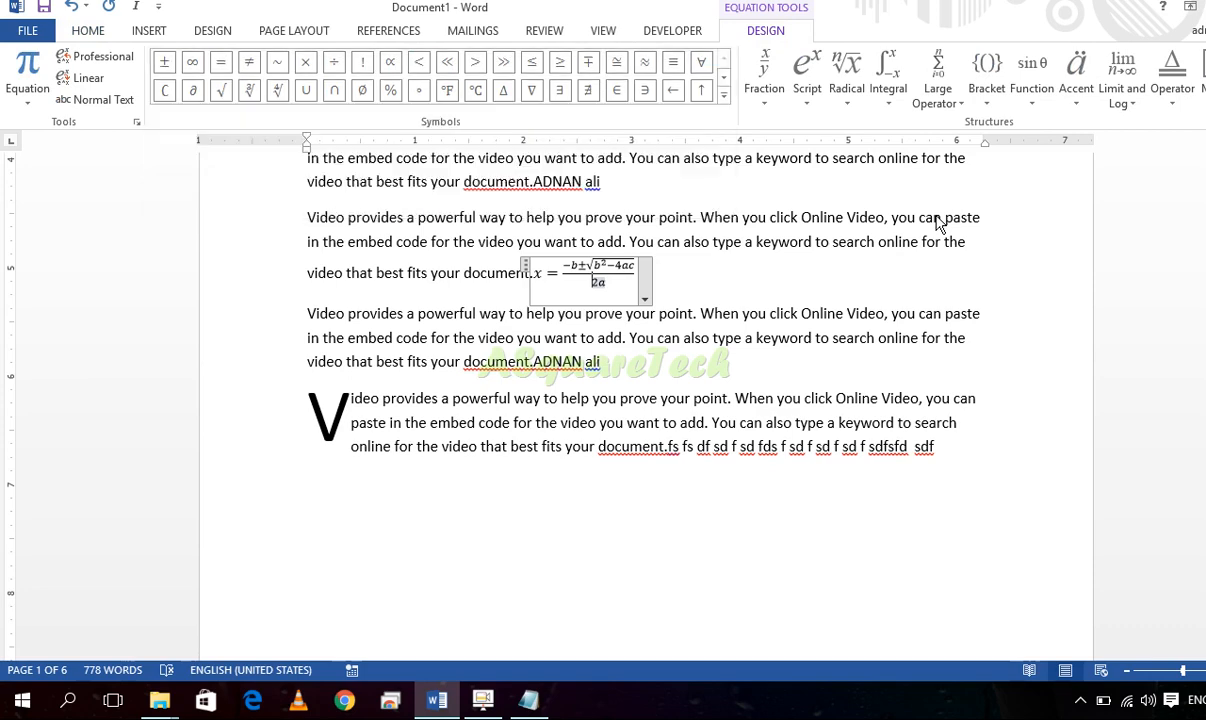
pyautogui.click(763, 102)
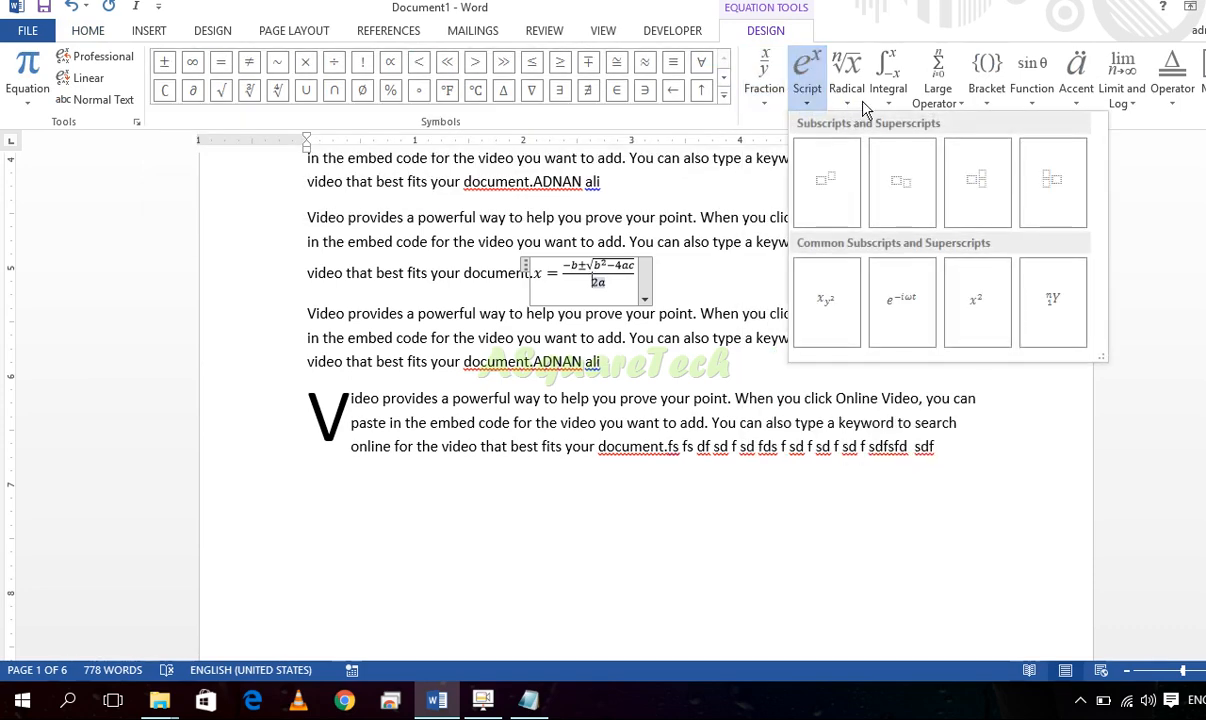
pyautogui.click(945, 100)
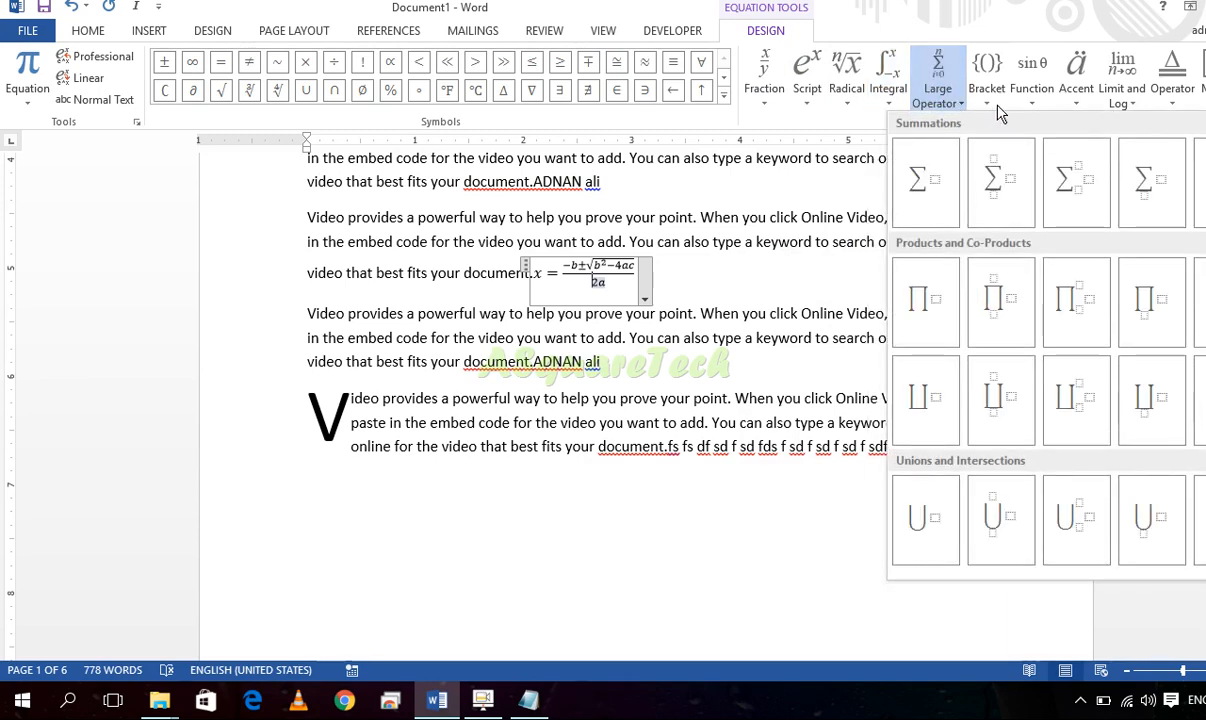
pyautogui.click(998, 103)
pyautogui.click(1041, 105)
pyautogui.click(1082, 104)
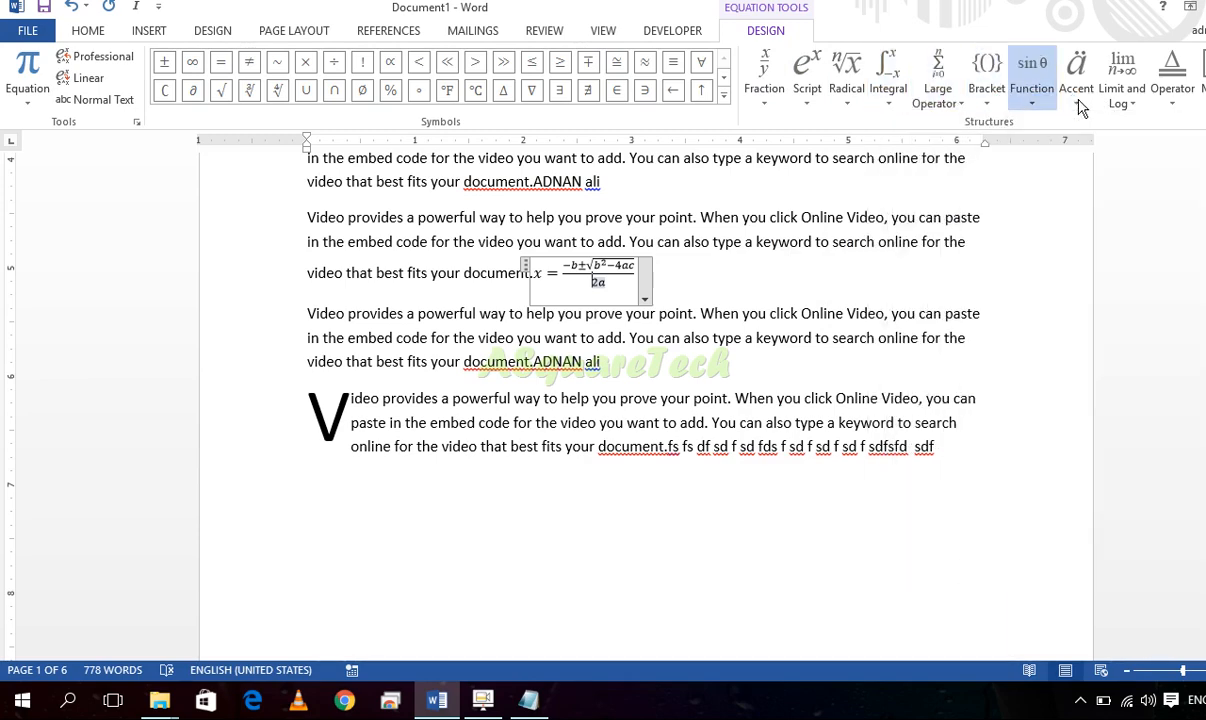
pyautogui.click(1121, 104)
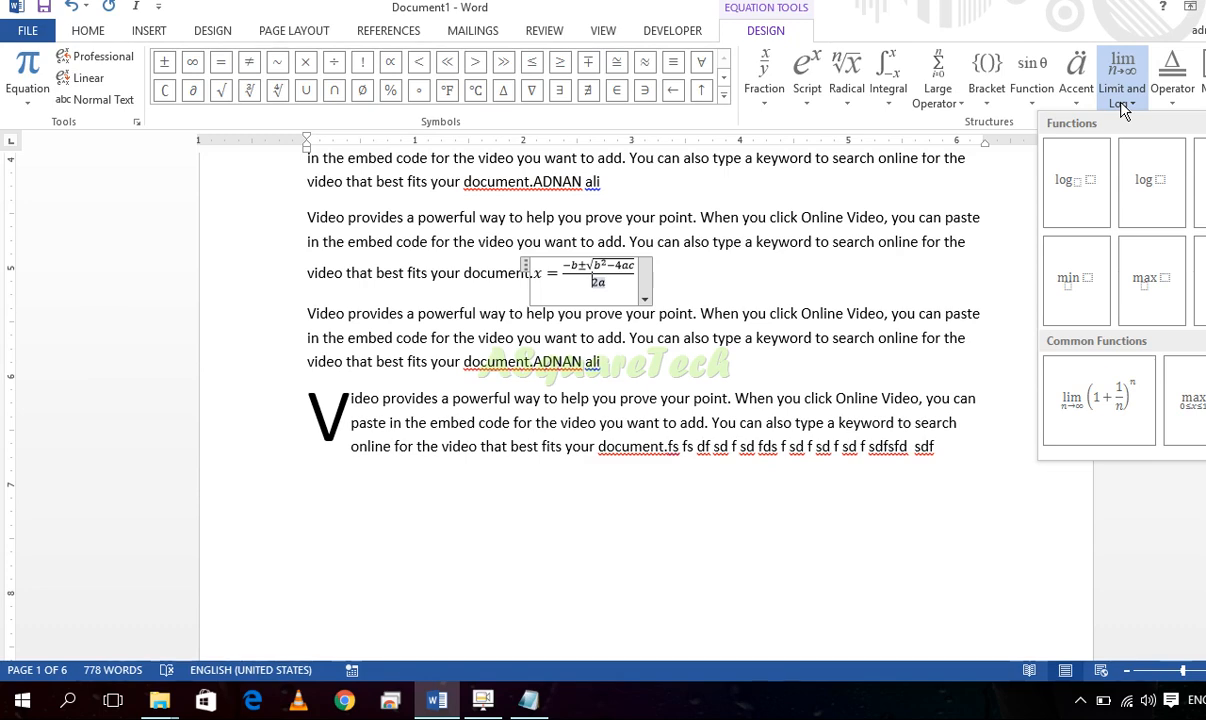
# Insert the ℘ character (Symbol font, code 195) after "You" in the paragraph below the equation and close the Symbol dialog
pyautogui.click(148, 33)
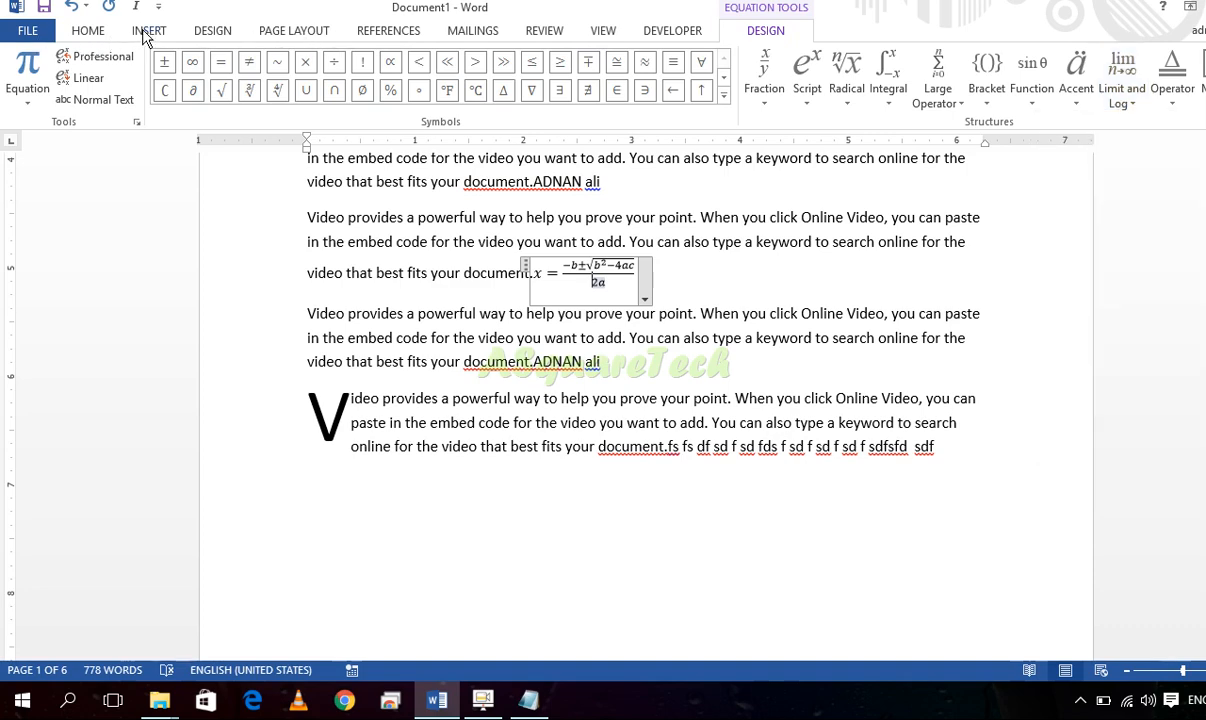
pyautogui.click(754, 339)
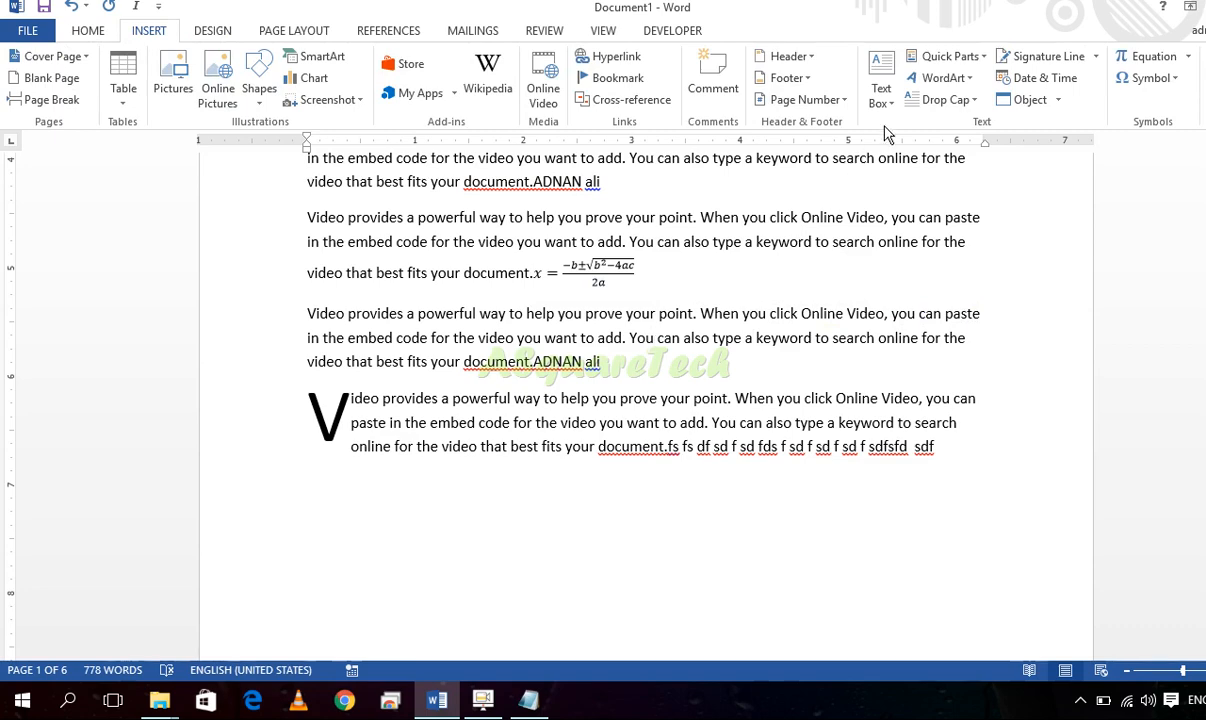
pyautogui.click(1177, 79)
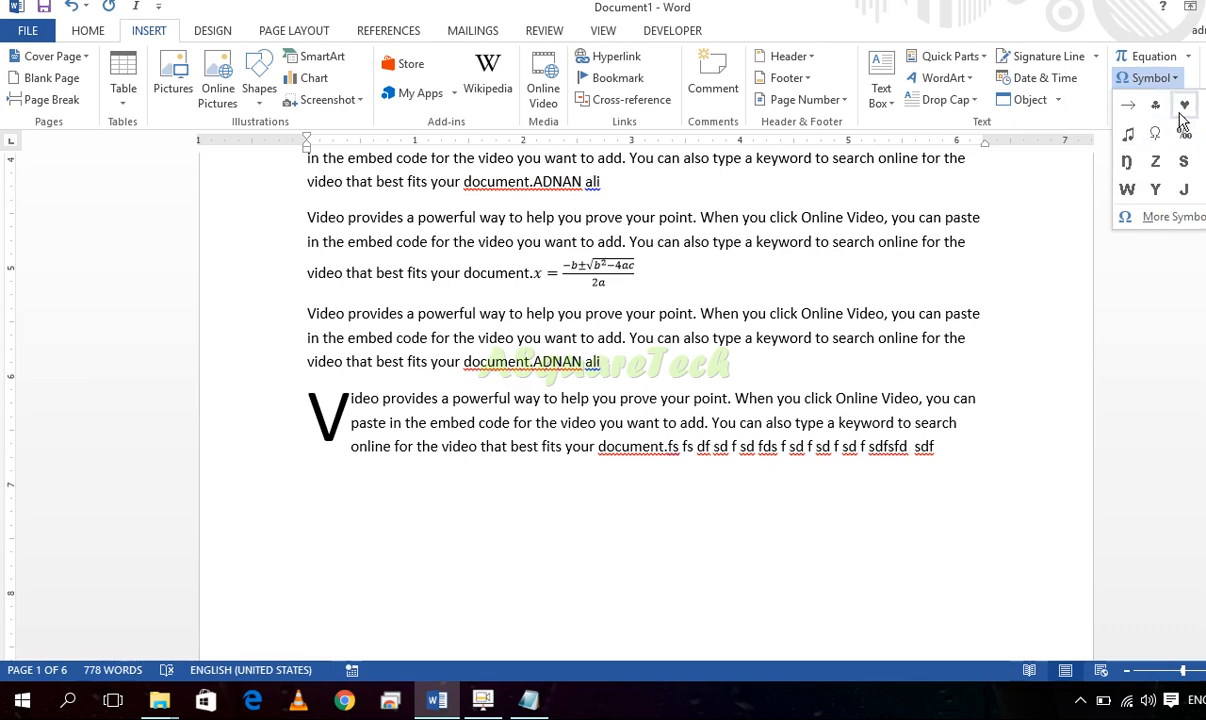
pyautogui.click(1158, 232)
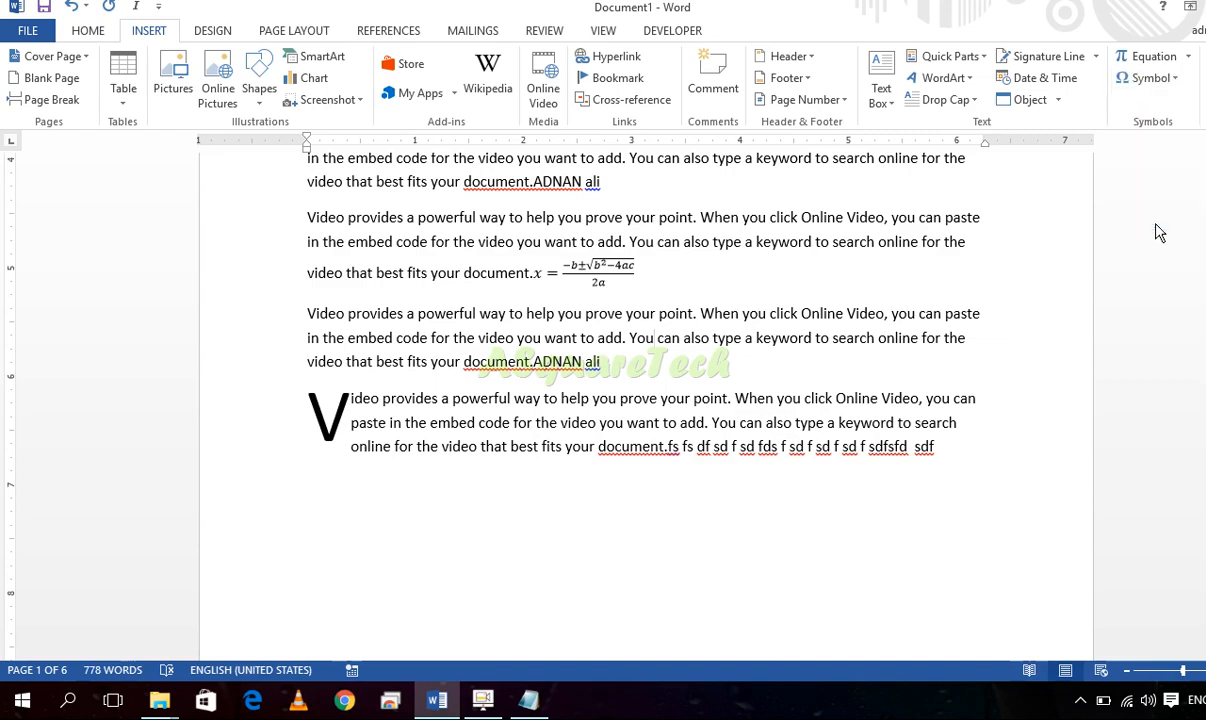
pyautogui.moveTo(1150, 395)
pyautogui.mouseDown()
pyautogui.moveTo(1143, 352)
pyautogui.moveTo(1138, 398)
pyautogui.mouseUp()
pyautogui.click(910, 384)
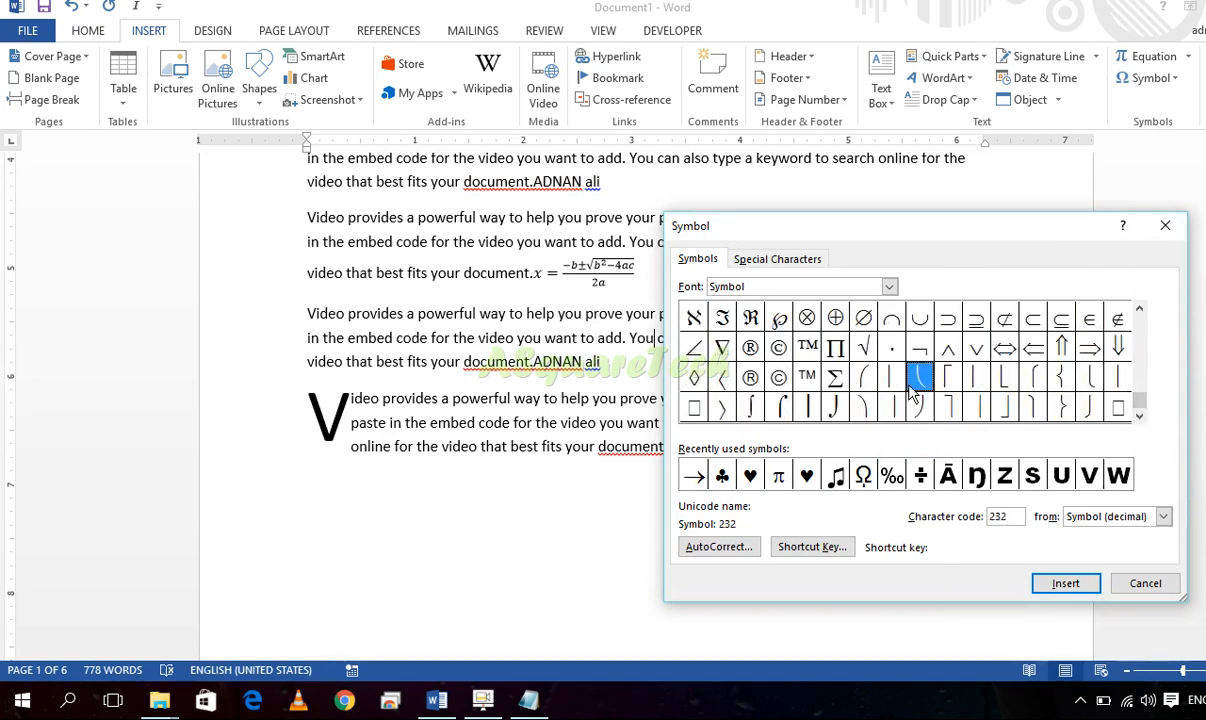
pyautogui.click(840, 383)
pyautogui.click(781, 379)
pyautogui.click(774, 328)
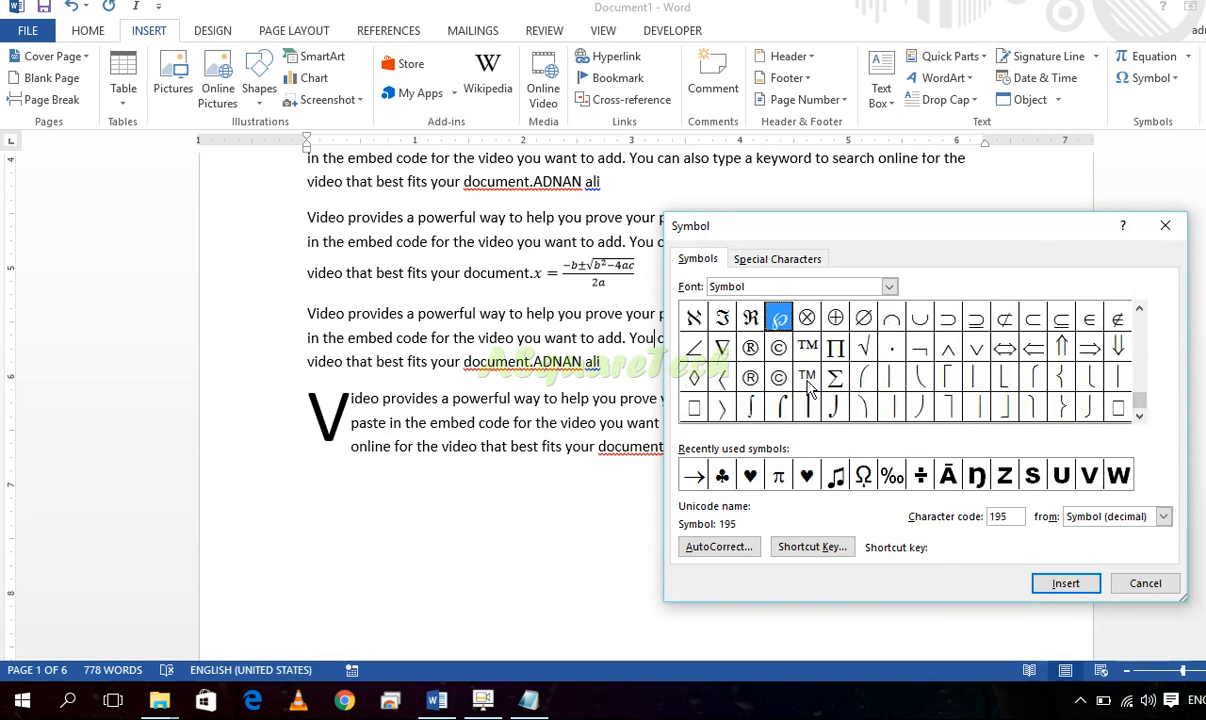
pyautogui.click(1078, 583)
pyautogui.click(1146, 580)
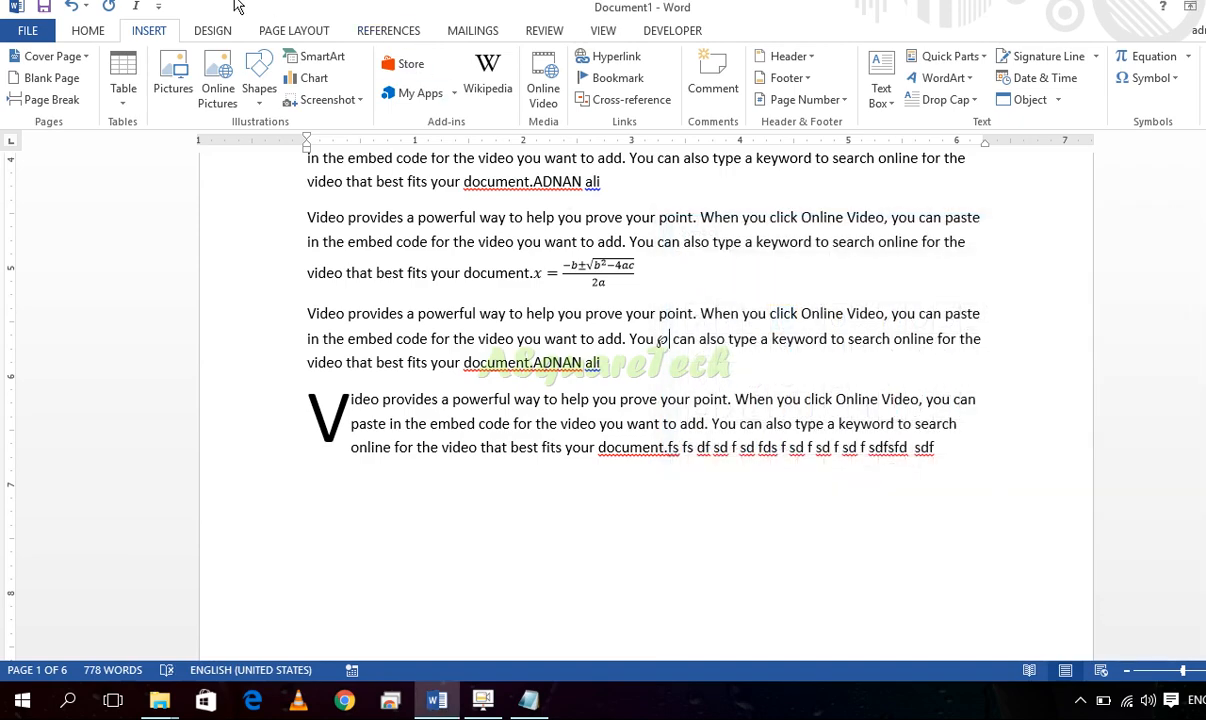
# Apply heart bullets to the paragraphs from "Themes and styles" through the one ending with the equation
pyautogui.click(95, 31)
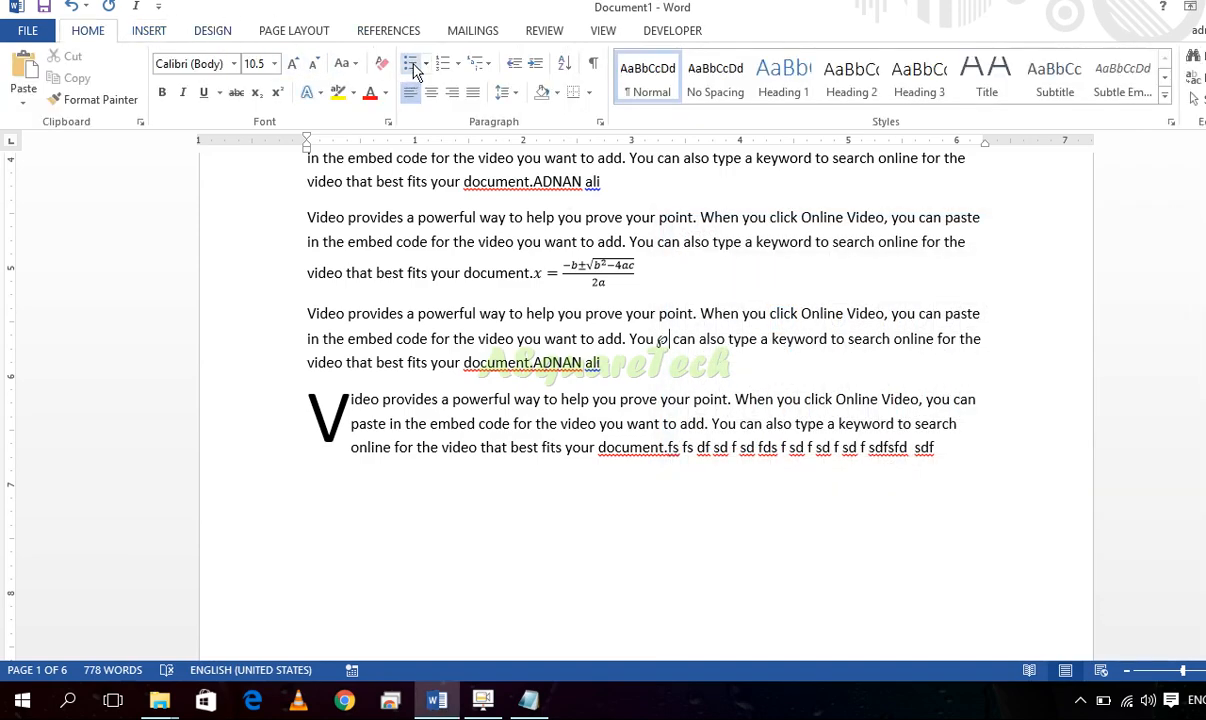
pyautogui.moveTo(648, 280); pyautogui.dragTo(335, 335)
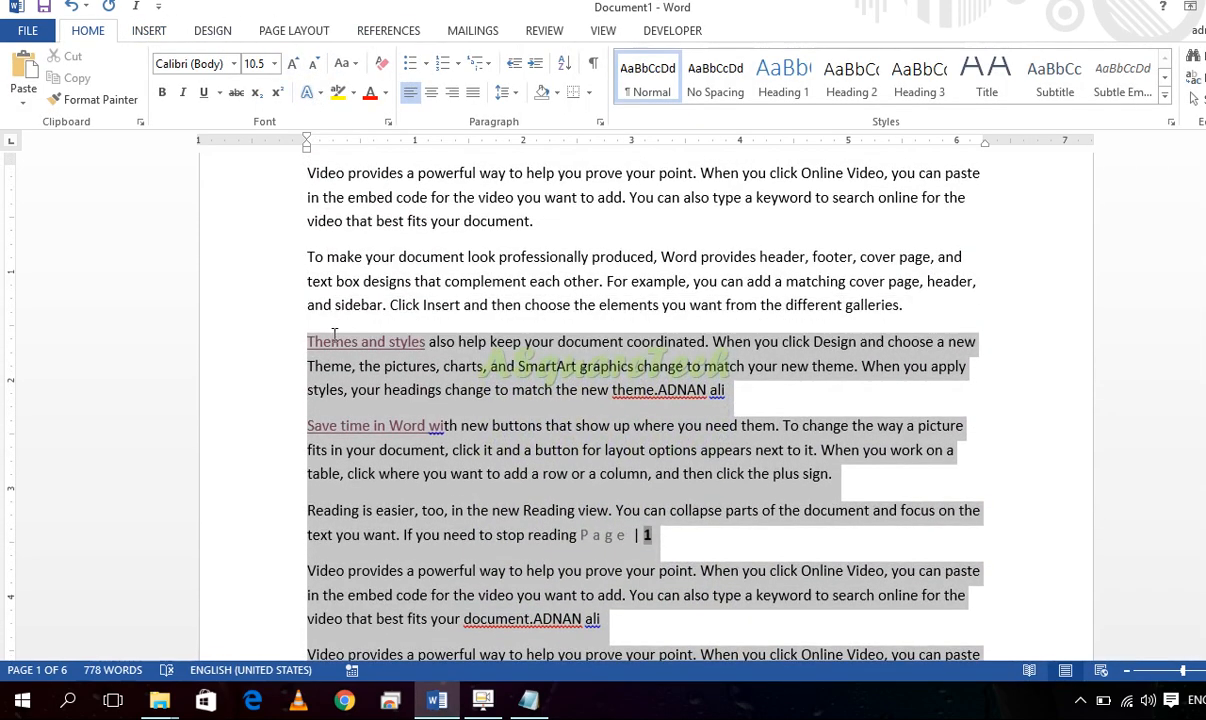
pyautogui.click(425, 63)
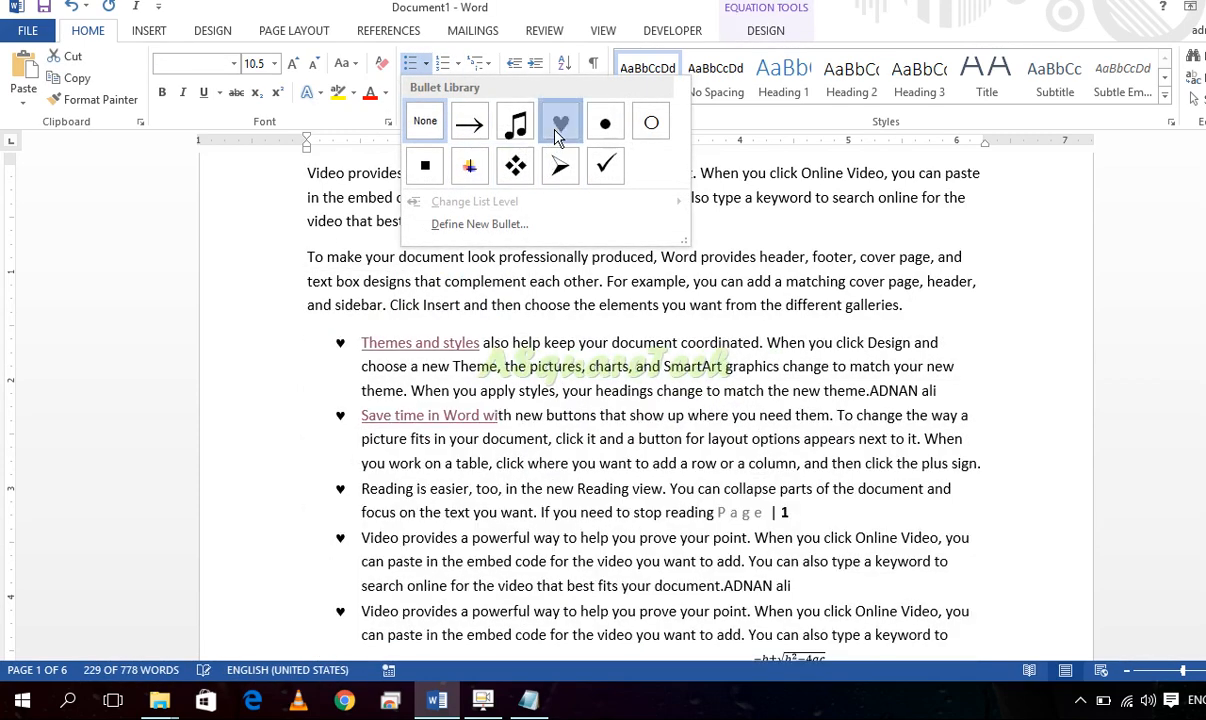
pyautogui.click(560, 130)
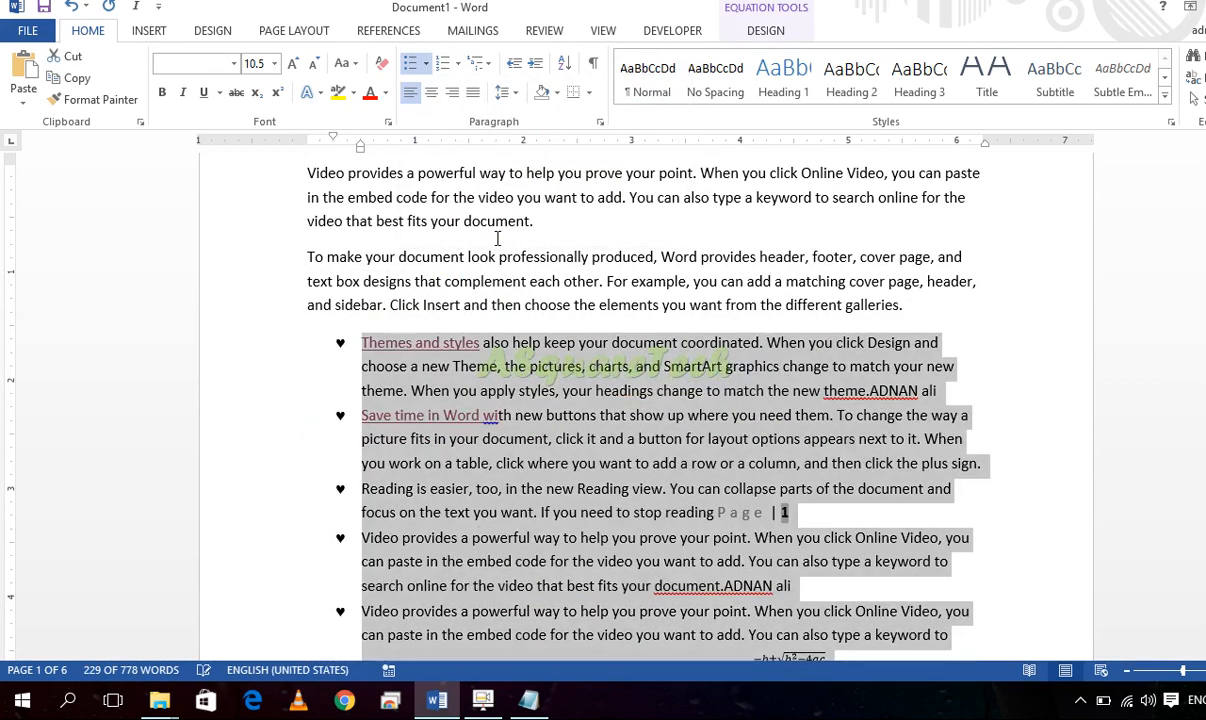
# Define a new bullet for the selected list using the ∇ character (code 209) from the Symbol font
pyautogui.click(427, 65)
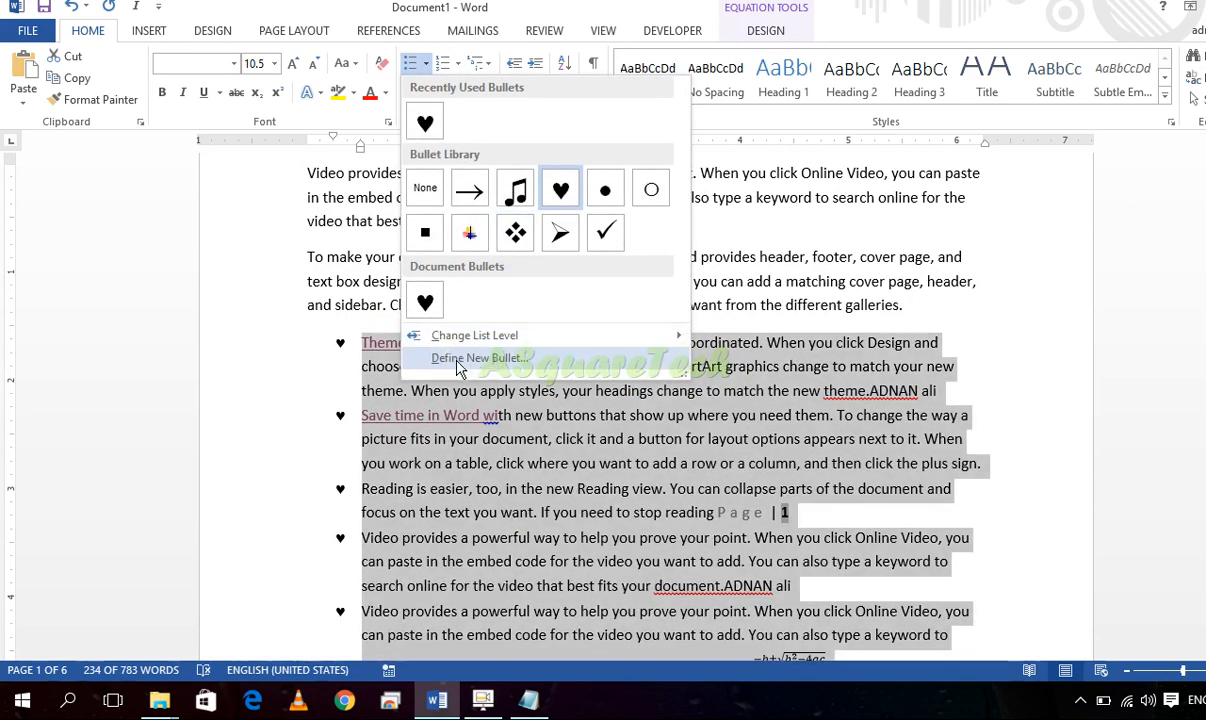
pyautogui.click(491, 368)
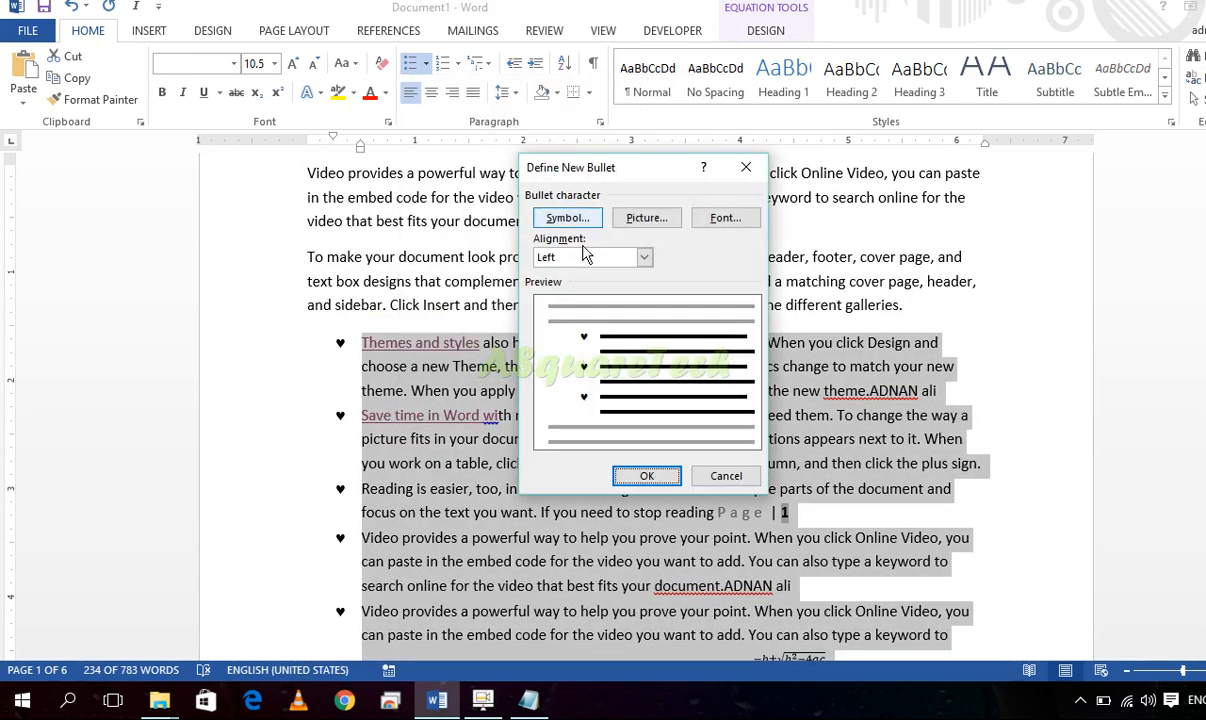
pyautogui.click(587, 229)
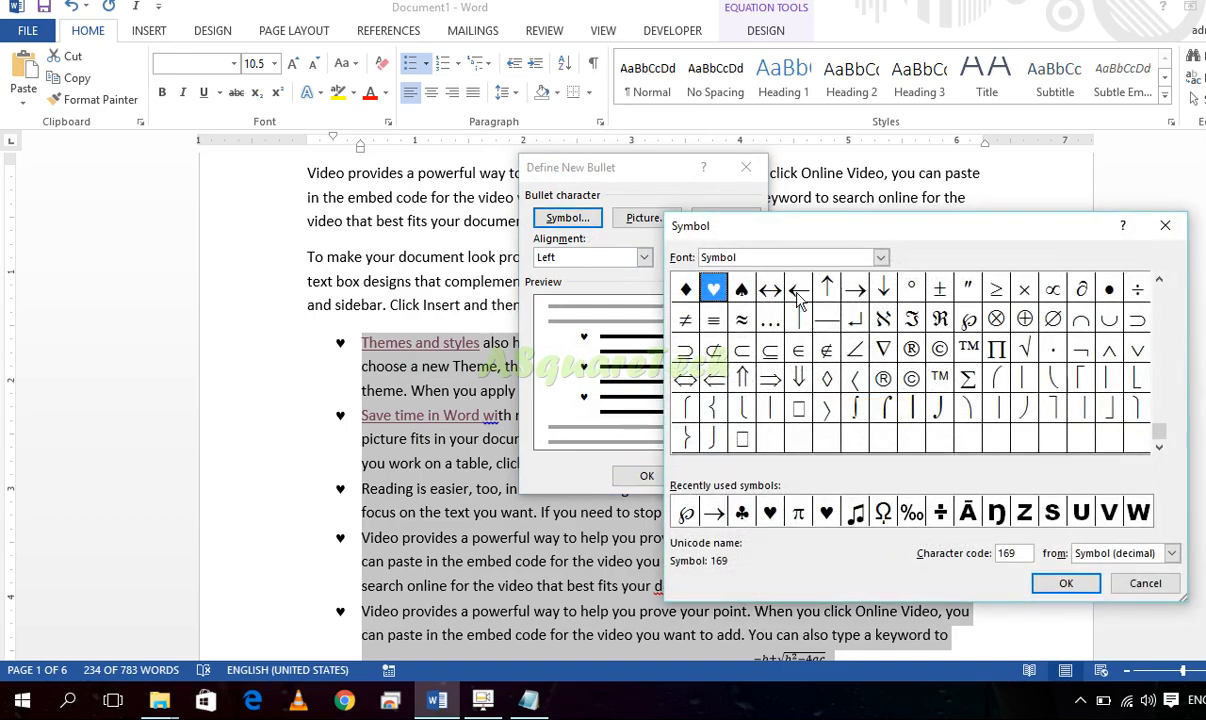
pyautogui.click(883, 349)
pyautogui.click(1066, 583)
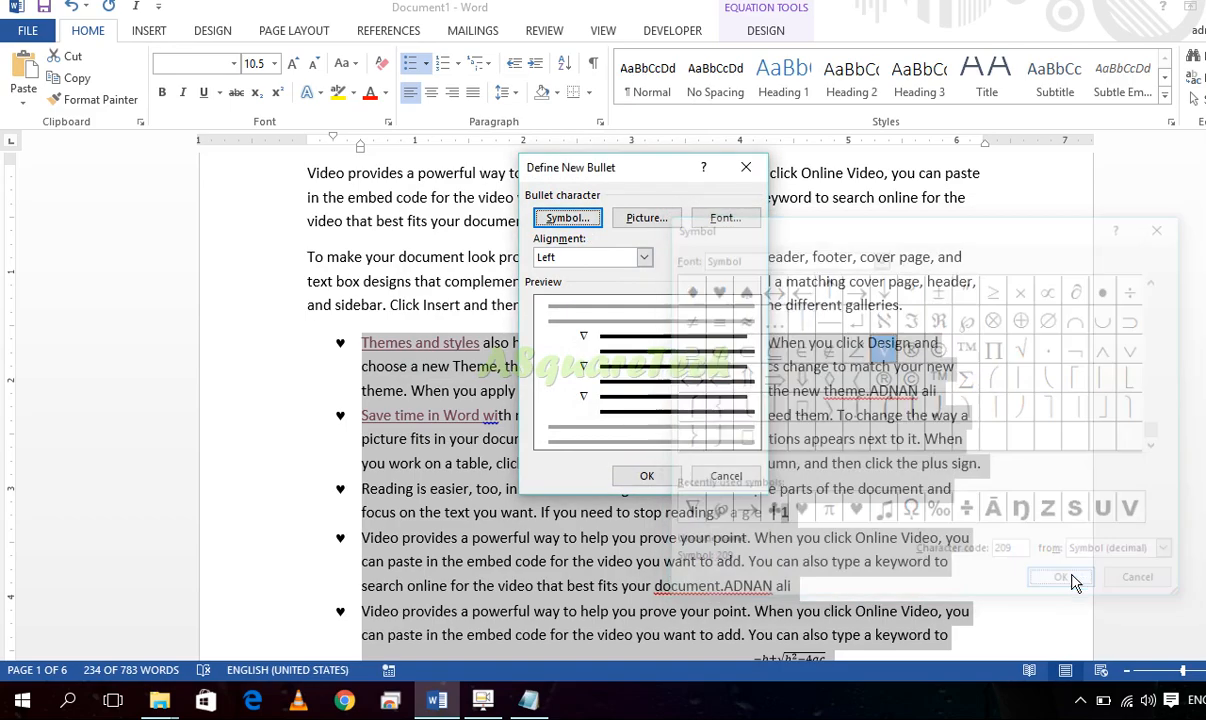
pyautogui.click(643, 477)
pyautogui.click(680, 393)
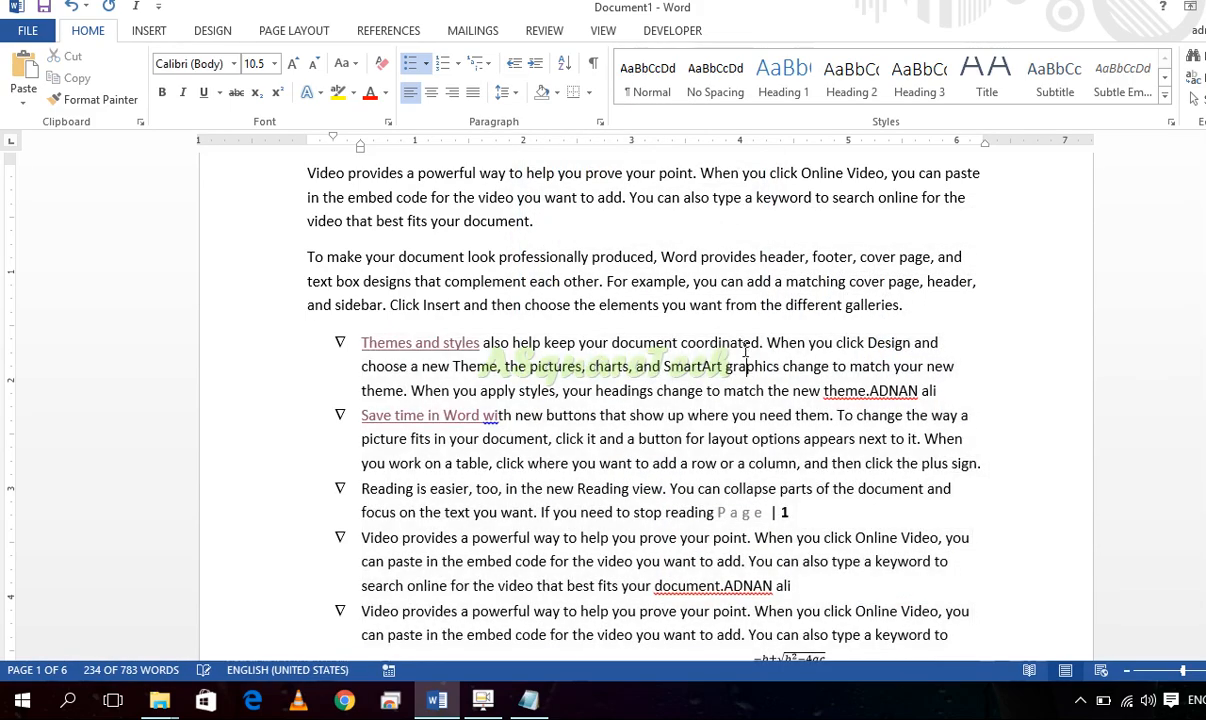
# Add a cupcake art page border to the whole document
pyautogui.click(147, 30)
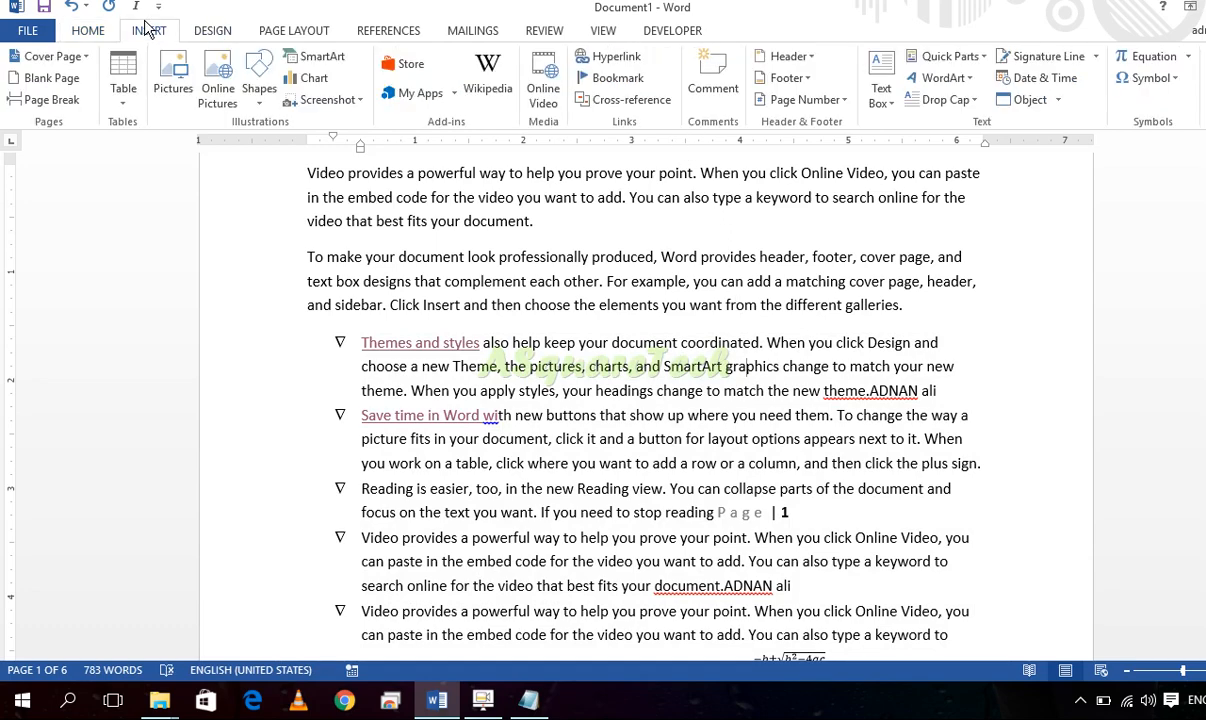
pyautogui.click(212, 31)
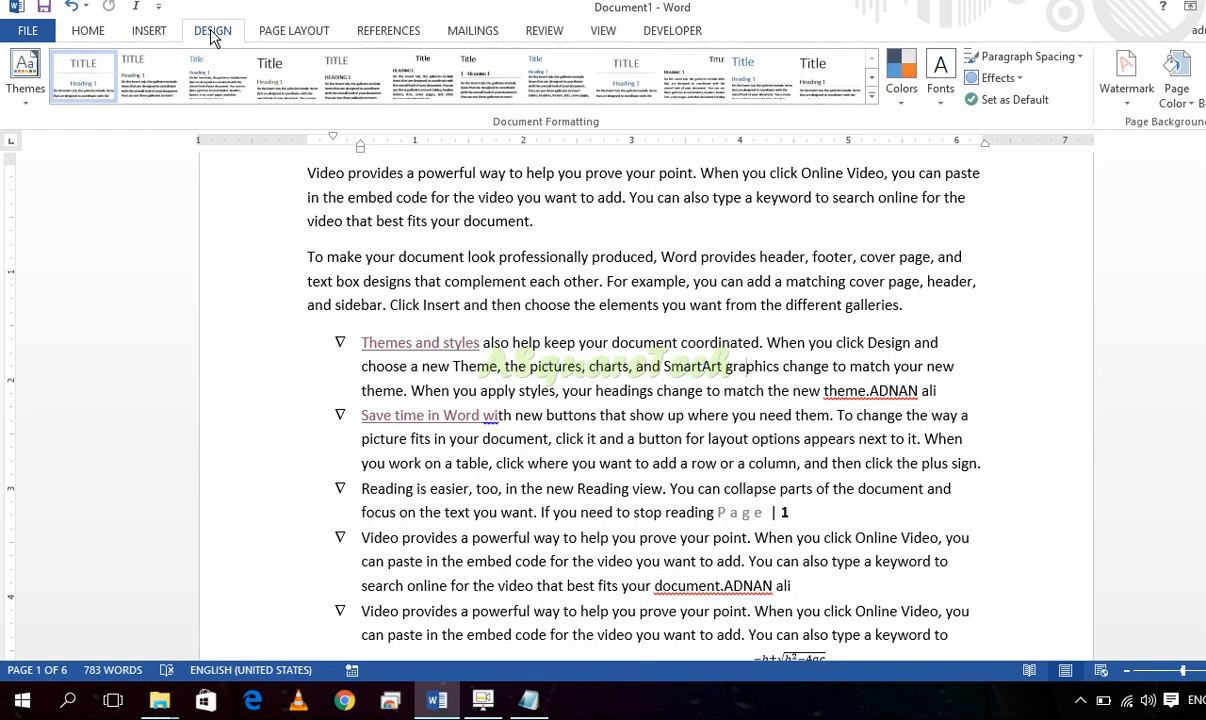
pyautogui.click(1199, 95)
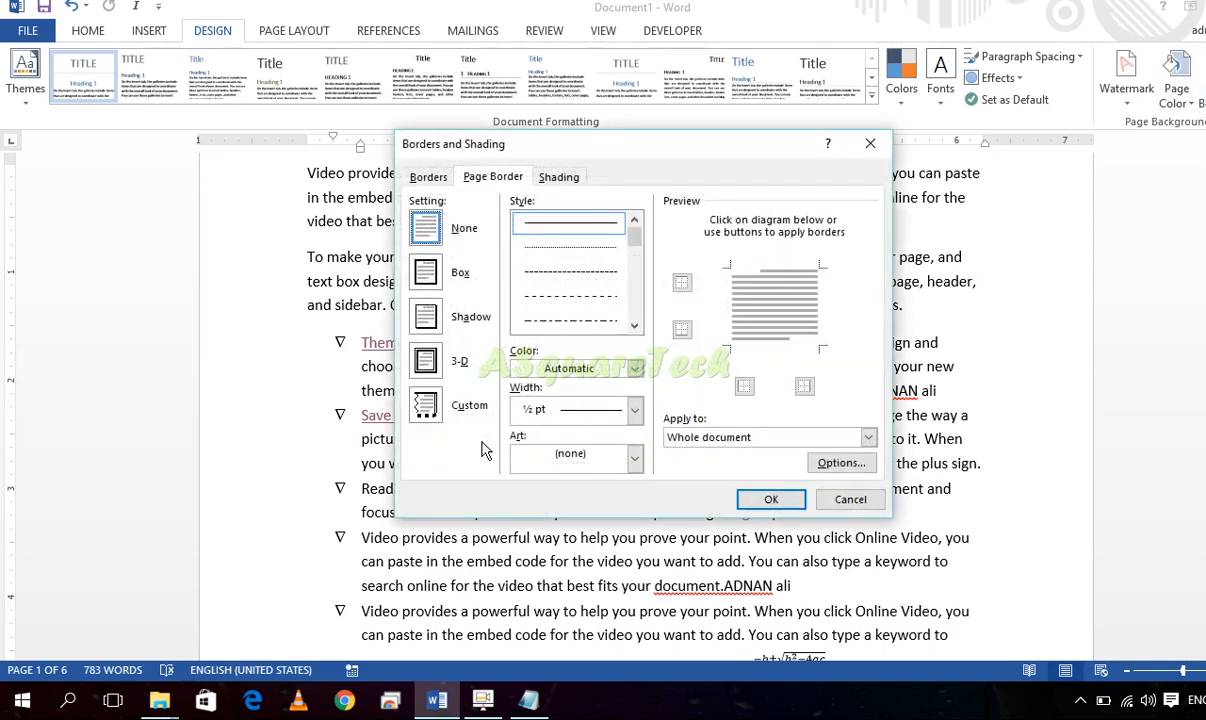
pyautogui.click(634, 457)
pyautogui.click(600, 537)
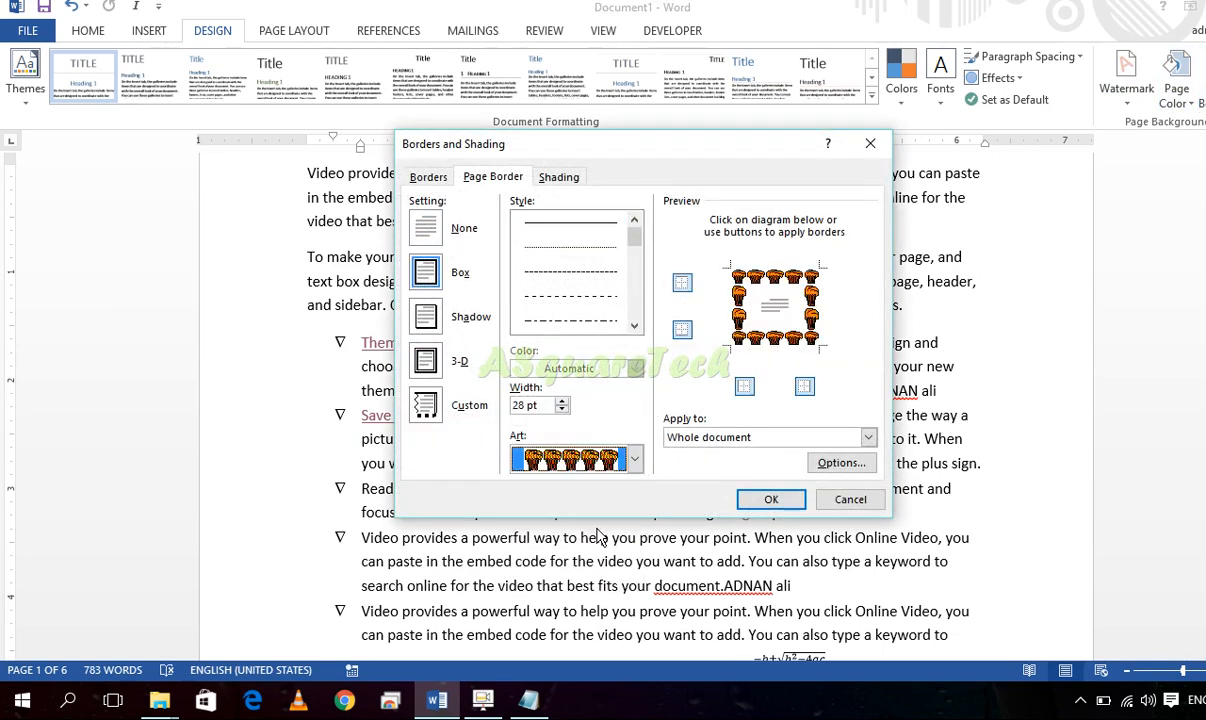
pyautogui.click(793, 500)
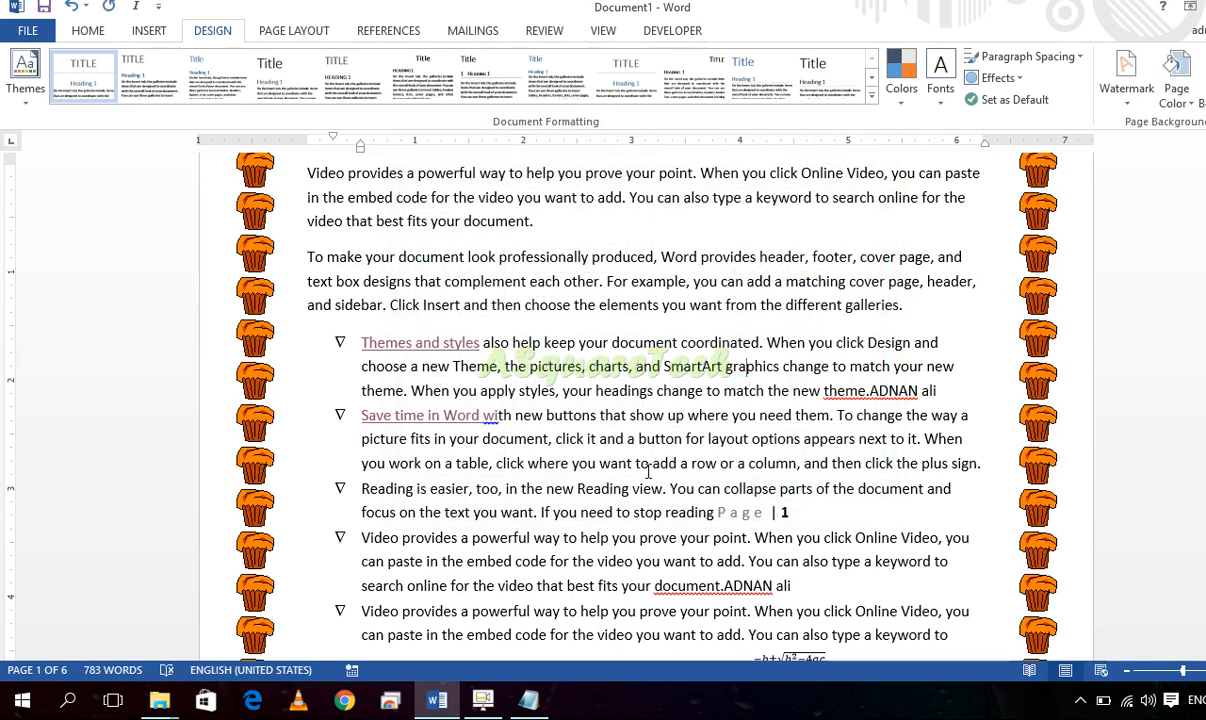
# Fill the page background of the document with the Denim texture
pyautogui.scroll(-5, 605, 315)
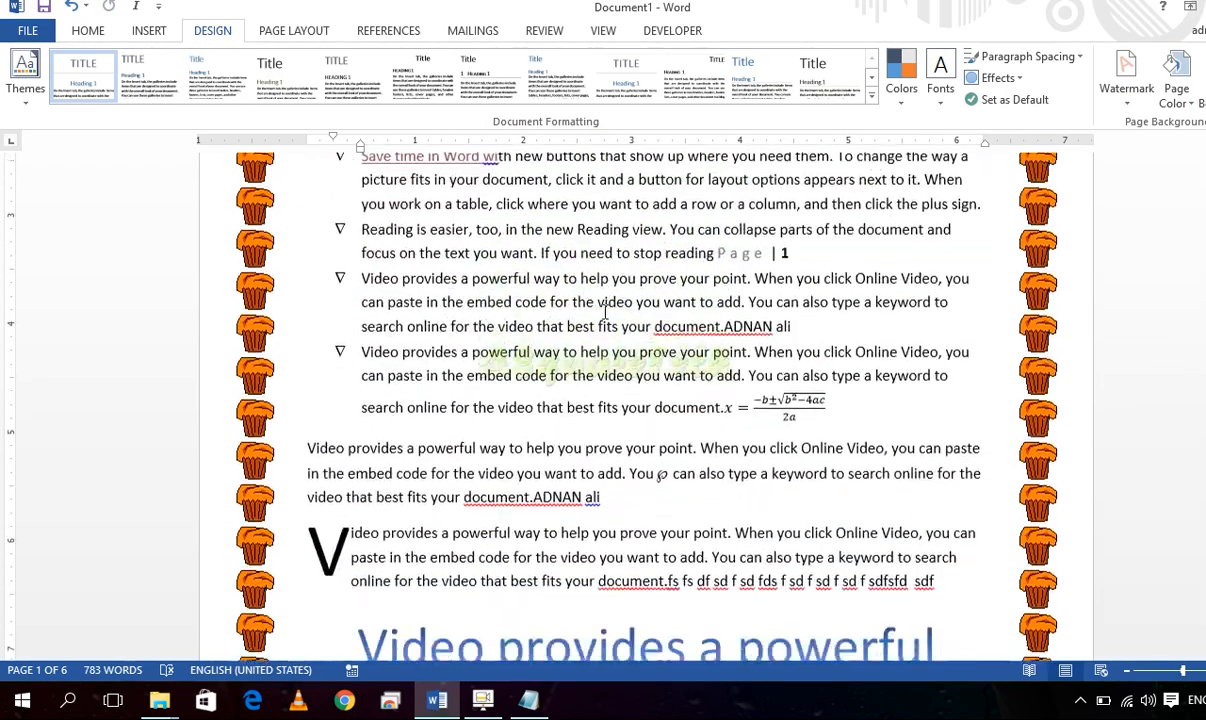
pyautogui.scroll(-6, 601, 308)
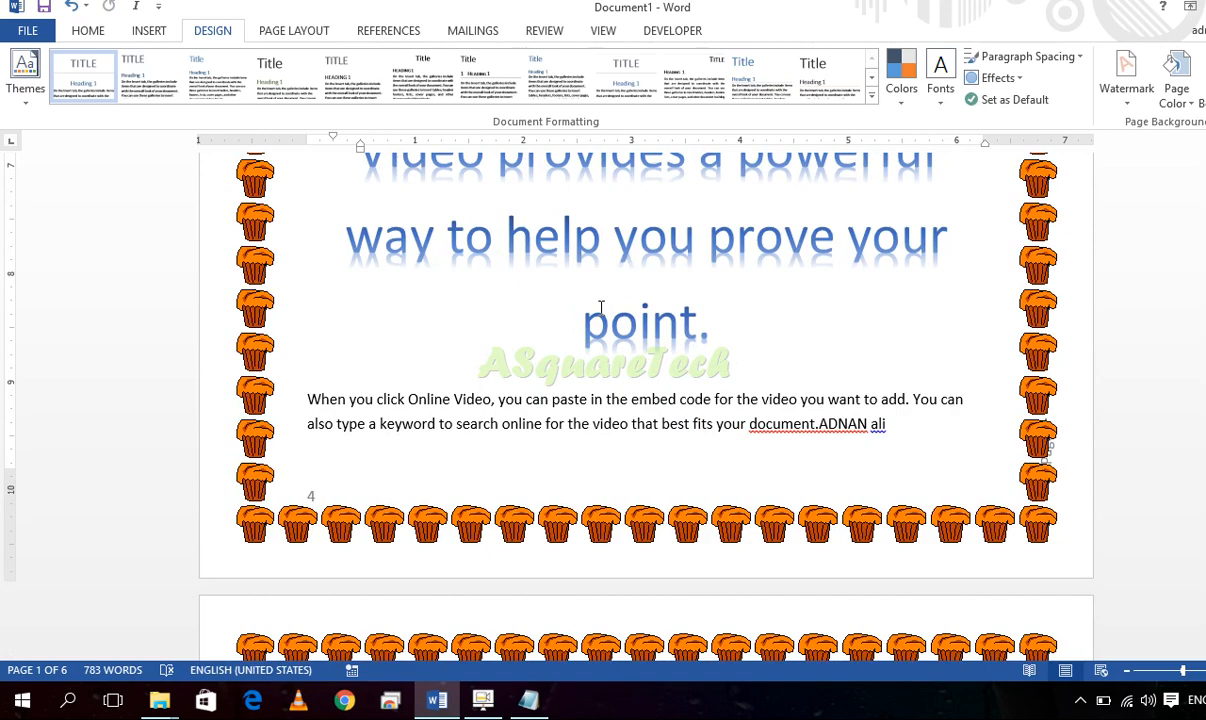
pyautogui.click(1168, 98)
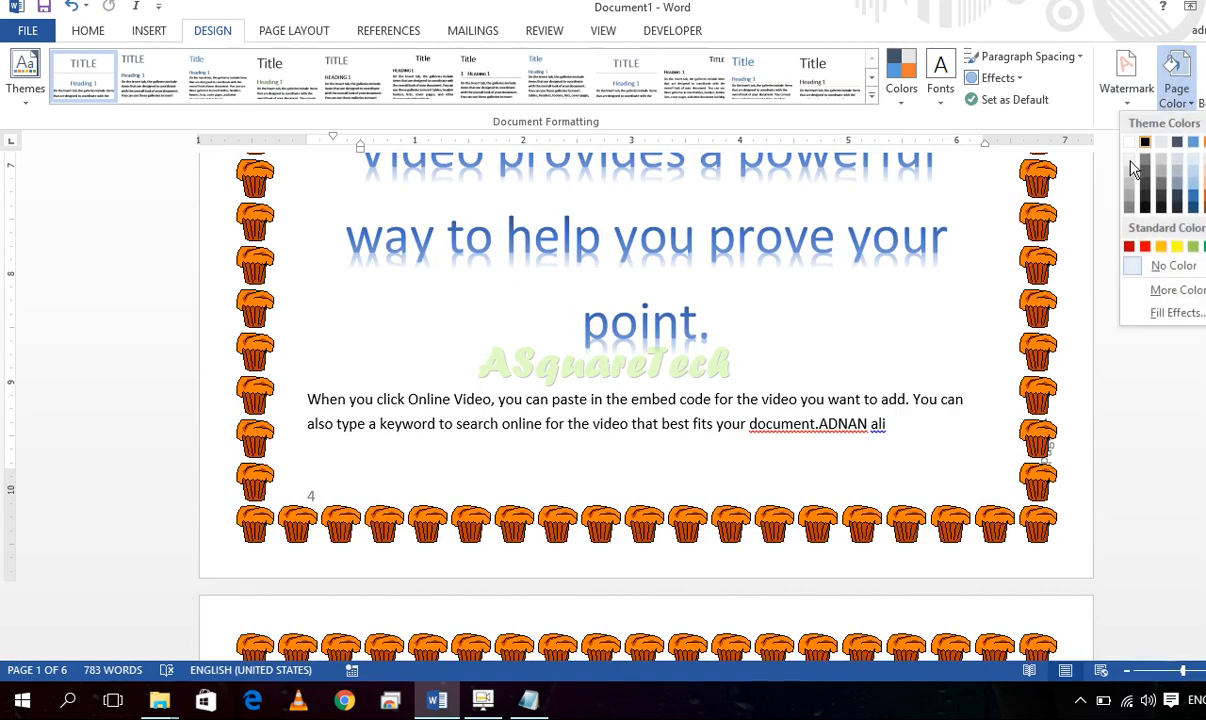
pyautogui.click(1168, 314)
pyautogui.click(852, 163)
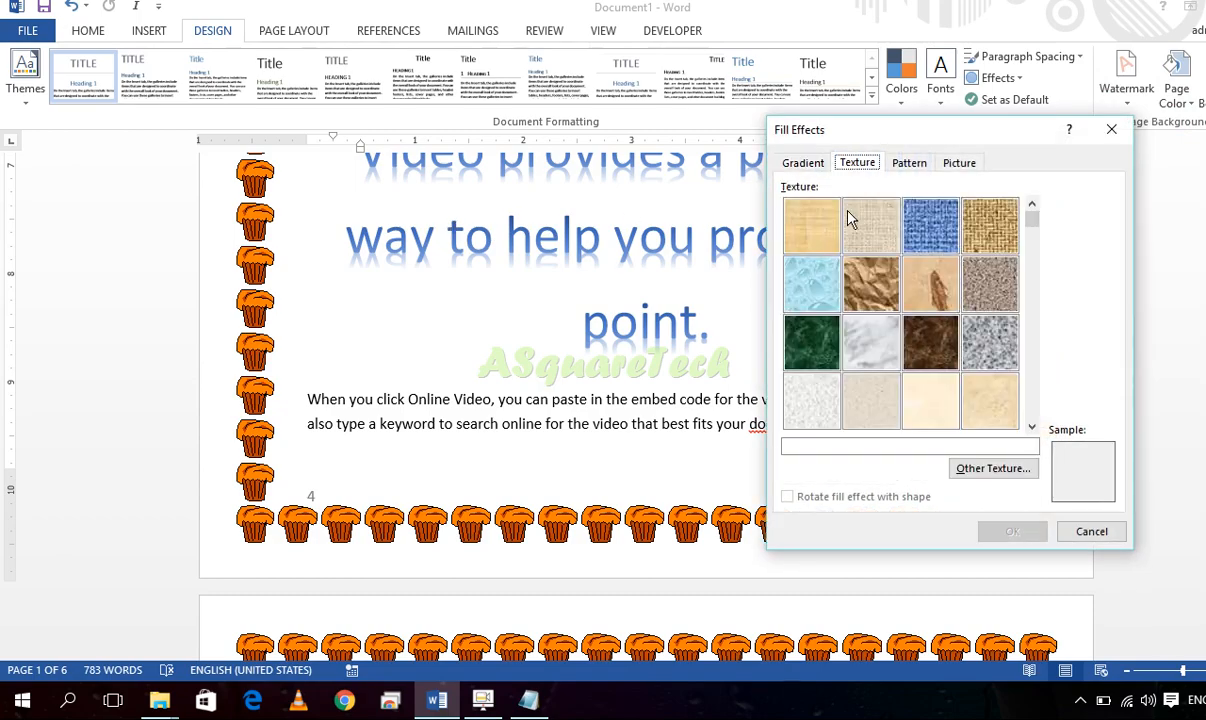
pyautogui.click(930, 233)
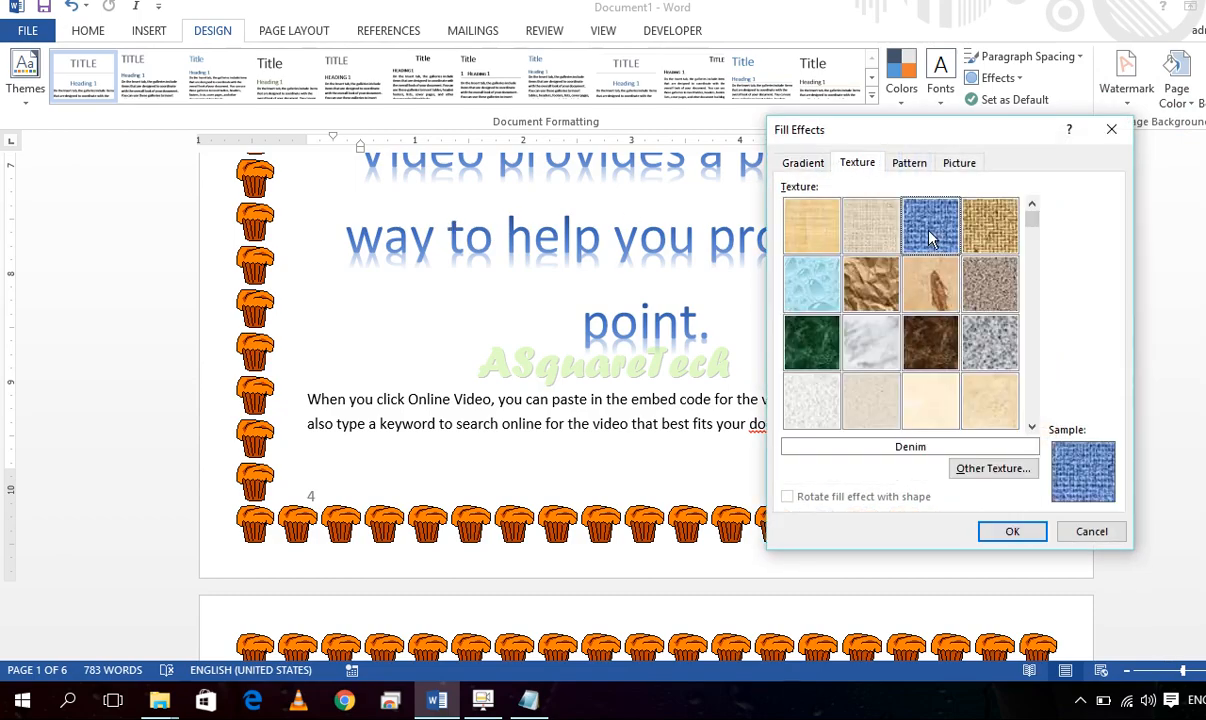
pyautogui.click(1013, 530)
pyautogui.scroll(5, 662, 190)
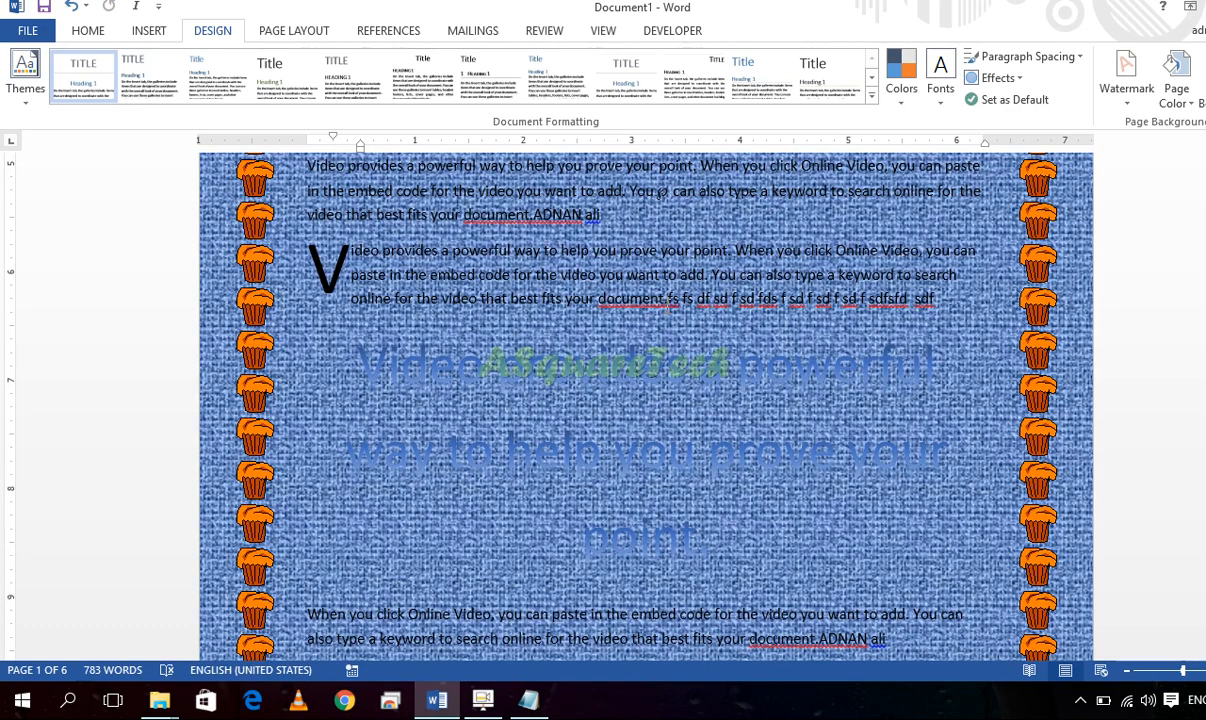
pyautogui.scroll(3, 665, 300)
pyautogui.click(148, 30)
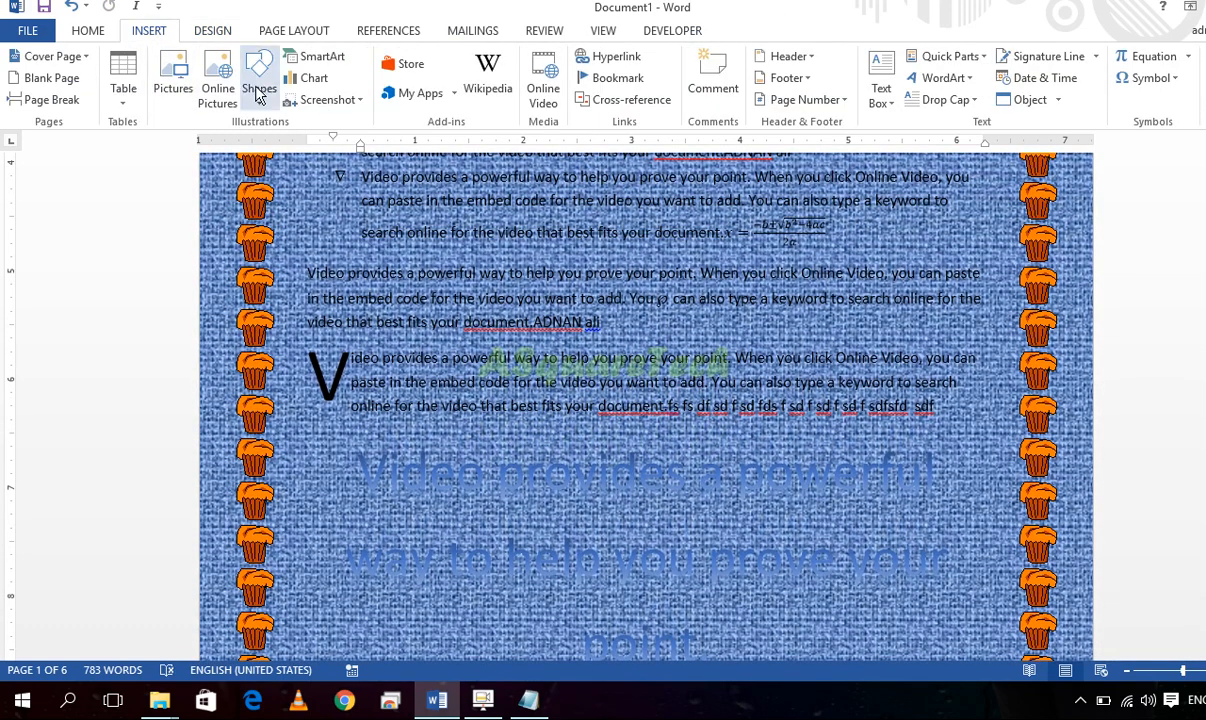
pyautogui.click(222, 31)
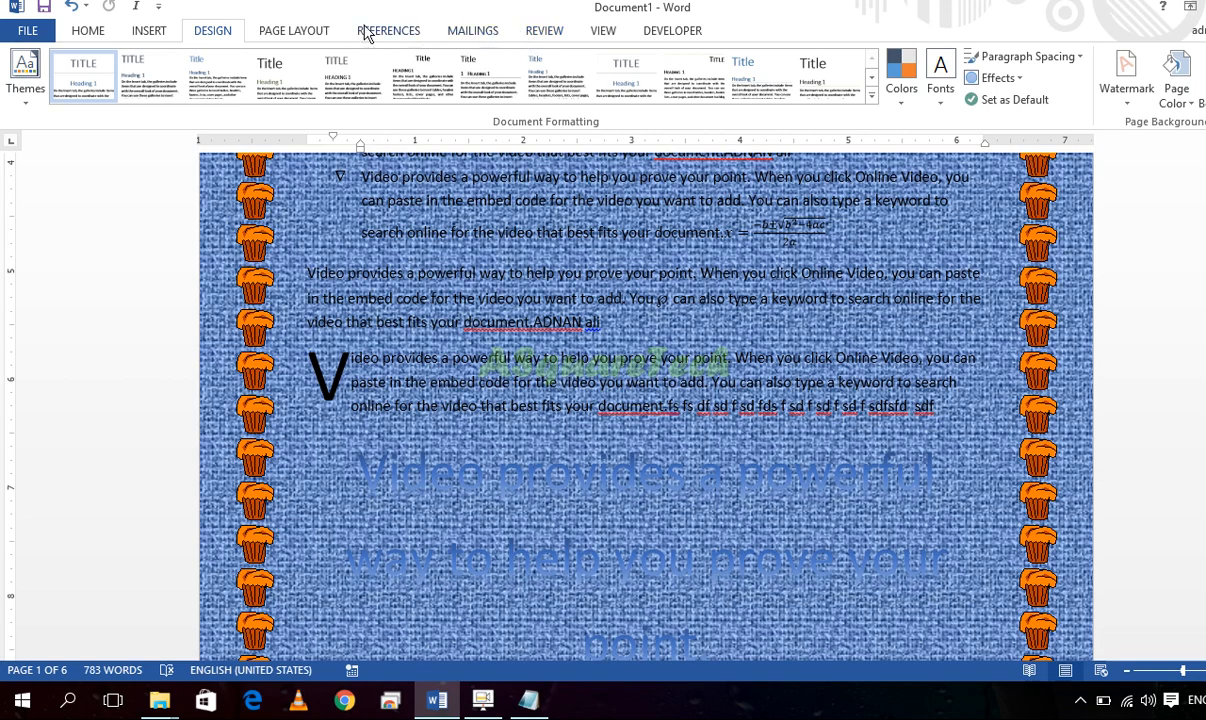
# Open the Word options and add a new custom ribbon tab after Design
pyautogui.click(30, 30)
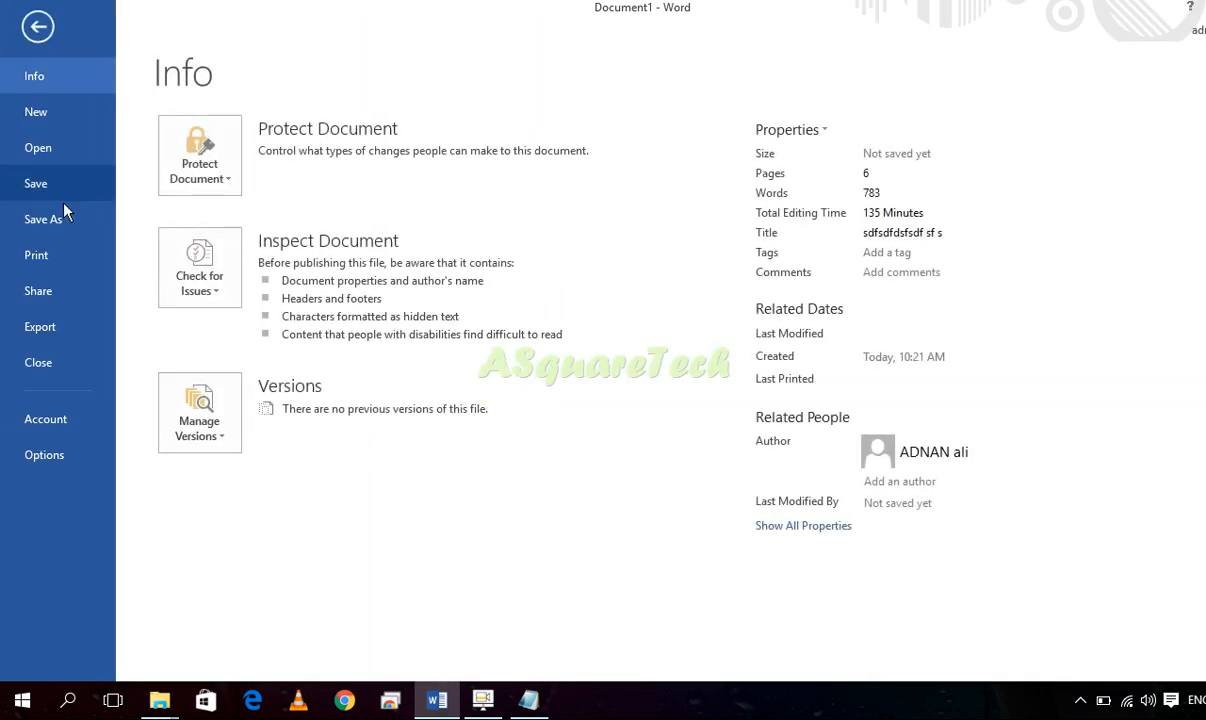
pyautogui.click(44, 455)
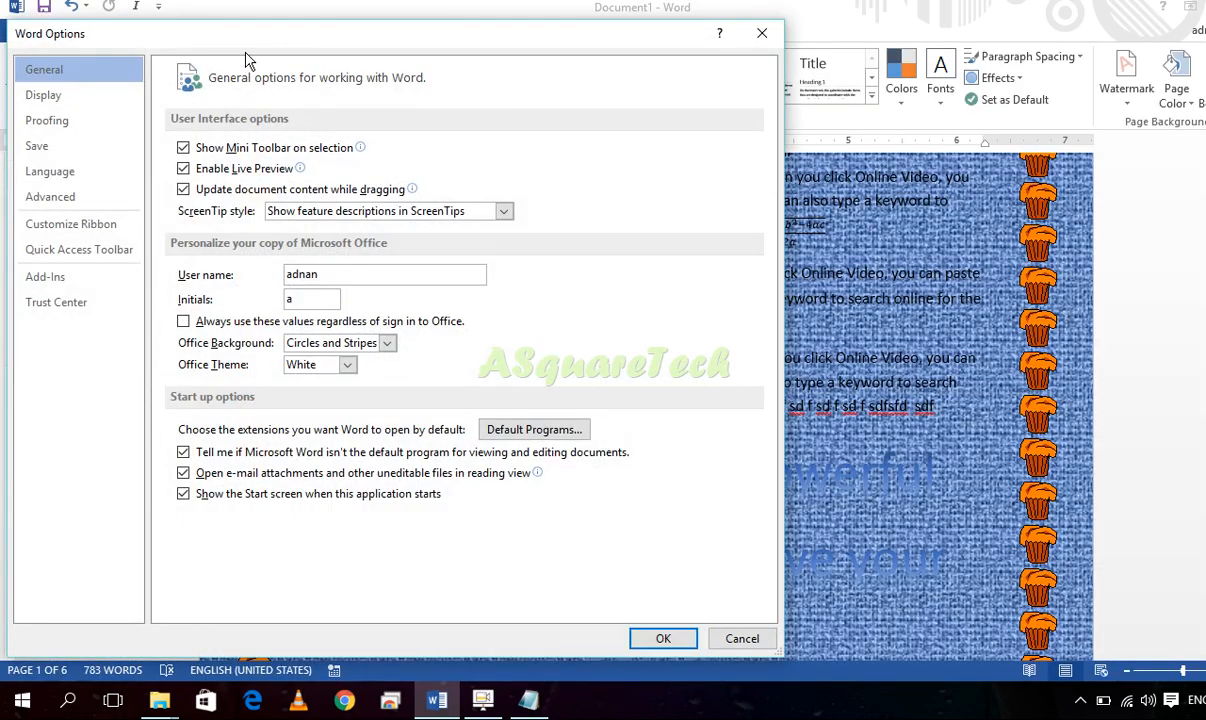
pyautogui.moveTo(248, 36); pyautogui.dragTo(328, 31)
pyautogui.click(150, 193)
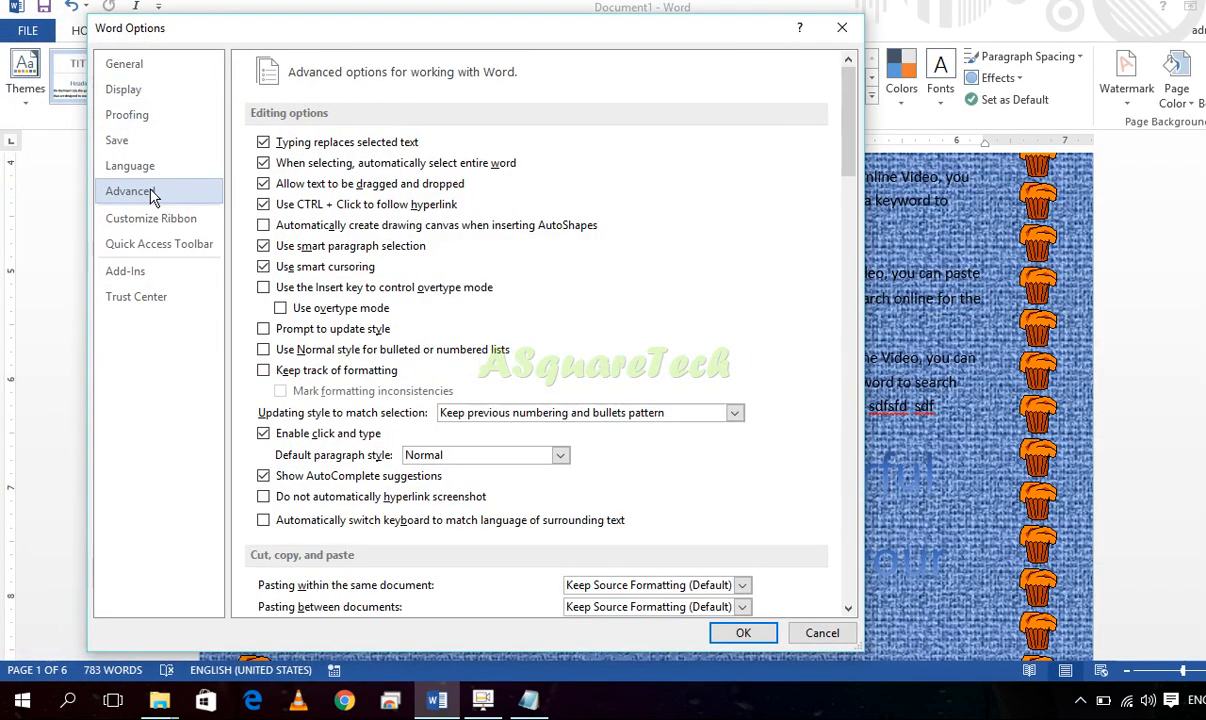
pyautogui.click(178, 107)
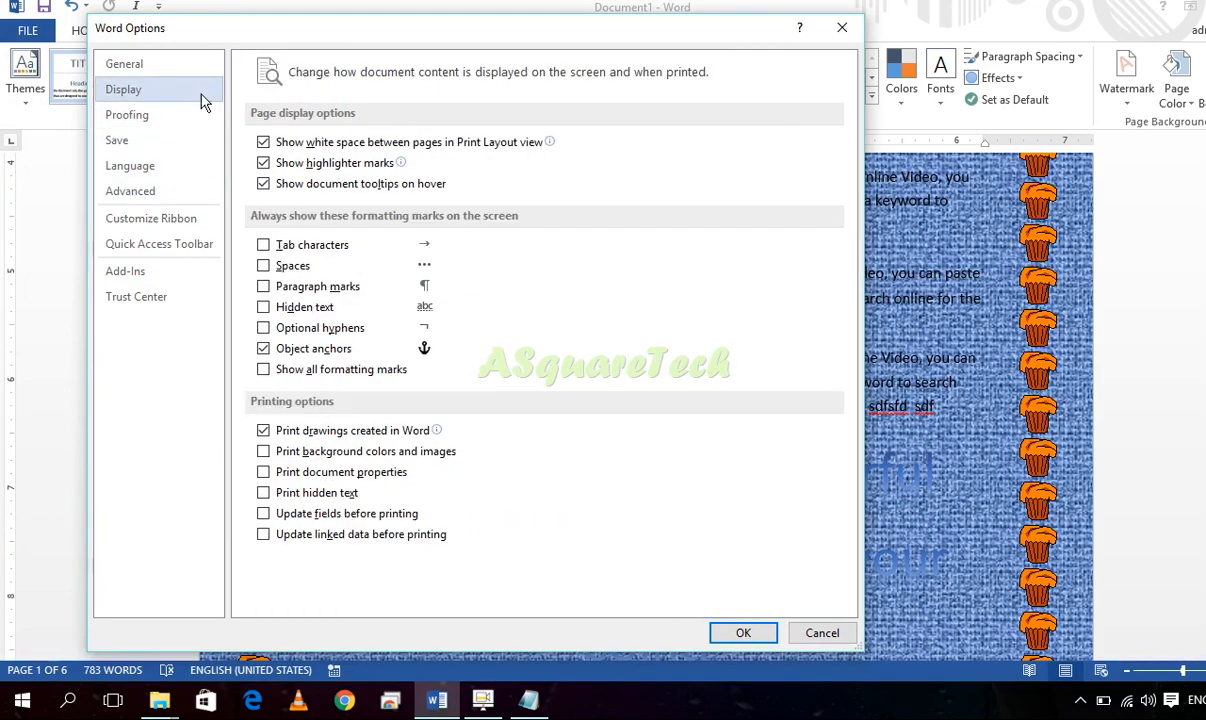
pyautogui.click(190, 67)
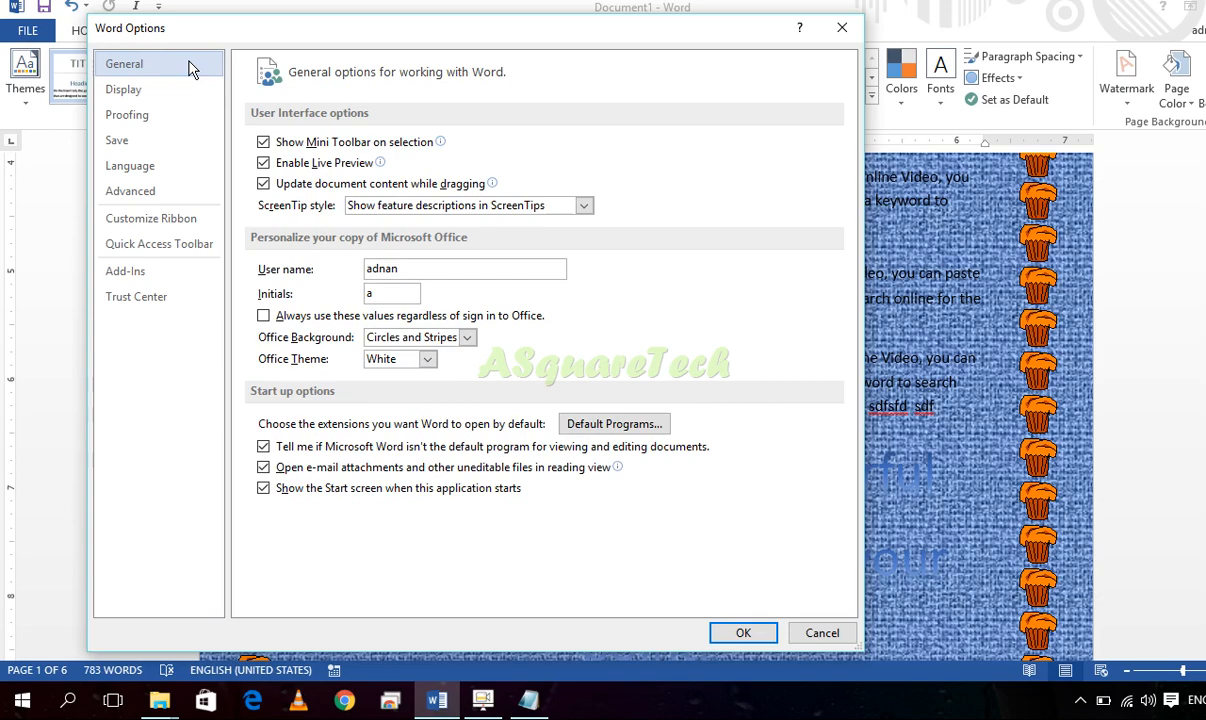
pyautogui.click(166, 228)
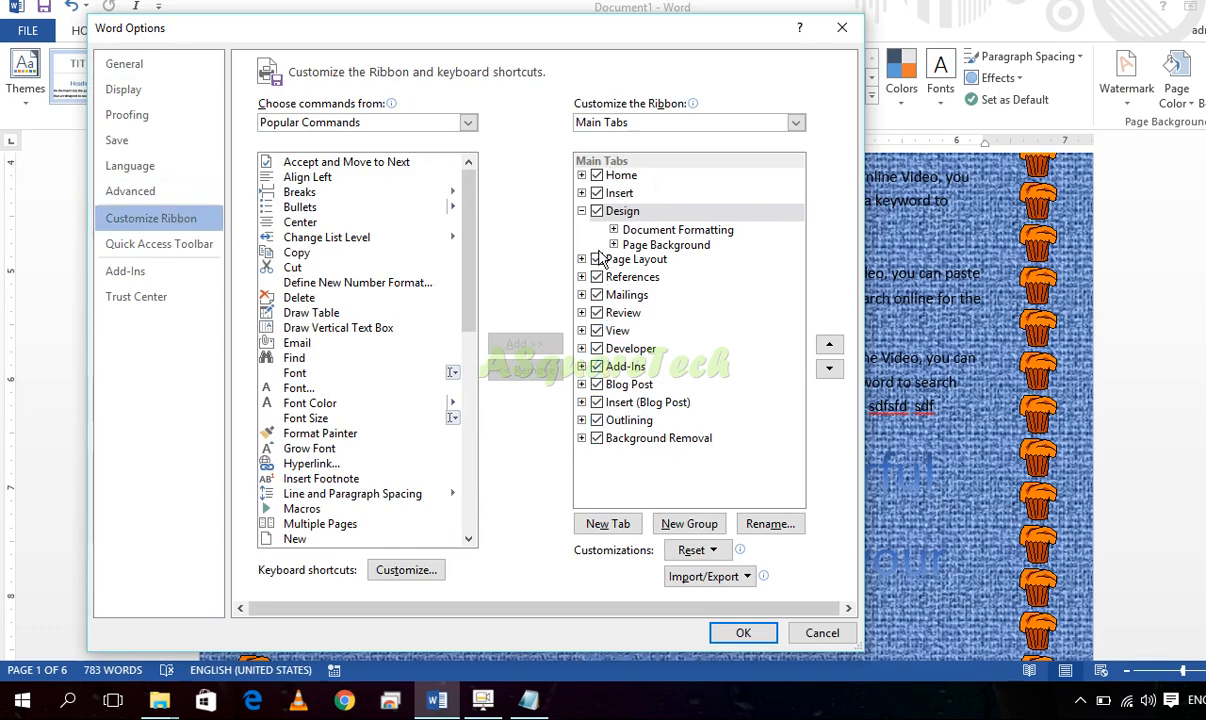
pyautogui.click(614, 532)
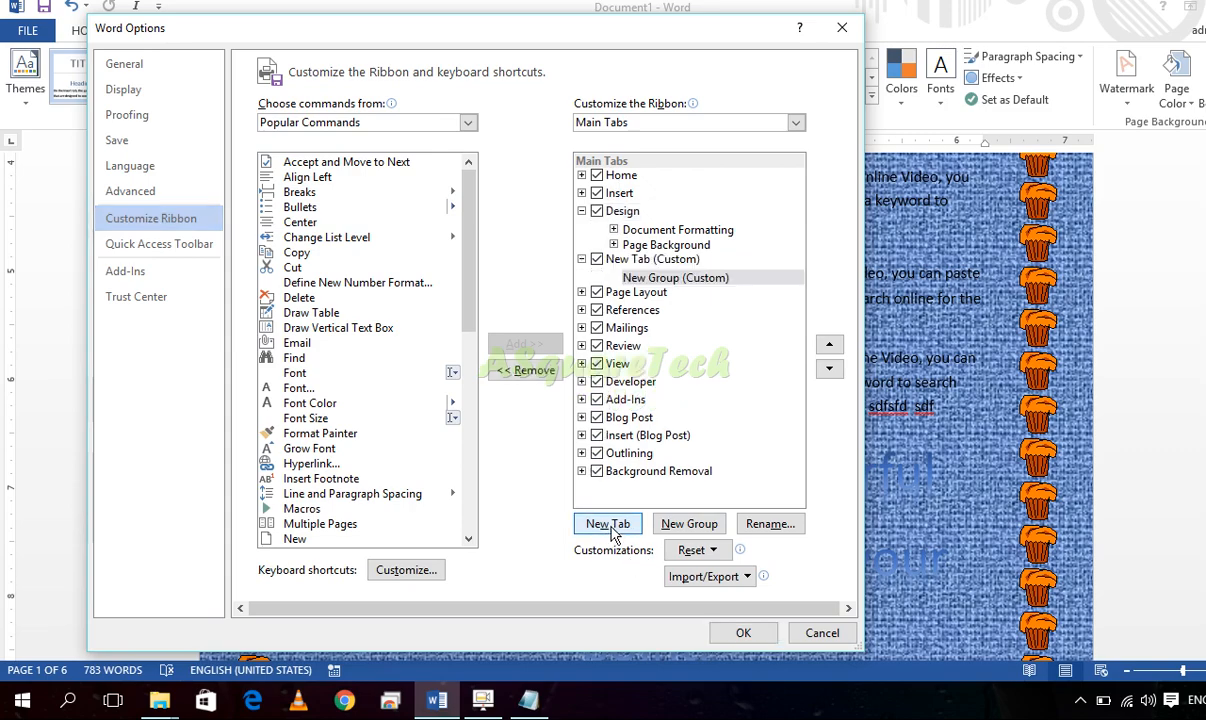
# Rename the new custom ribbon tab with the person's first name
pyautogui.click(624, 261)
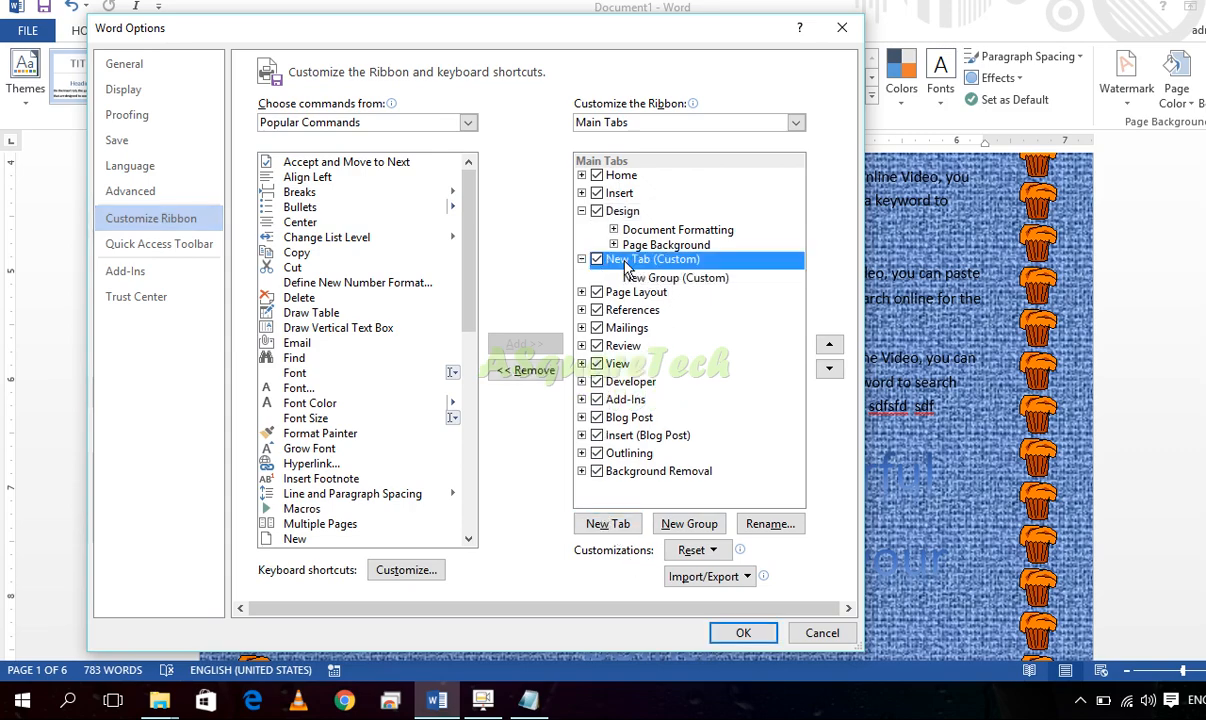
pyautogui.rightClick(651, 263)
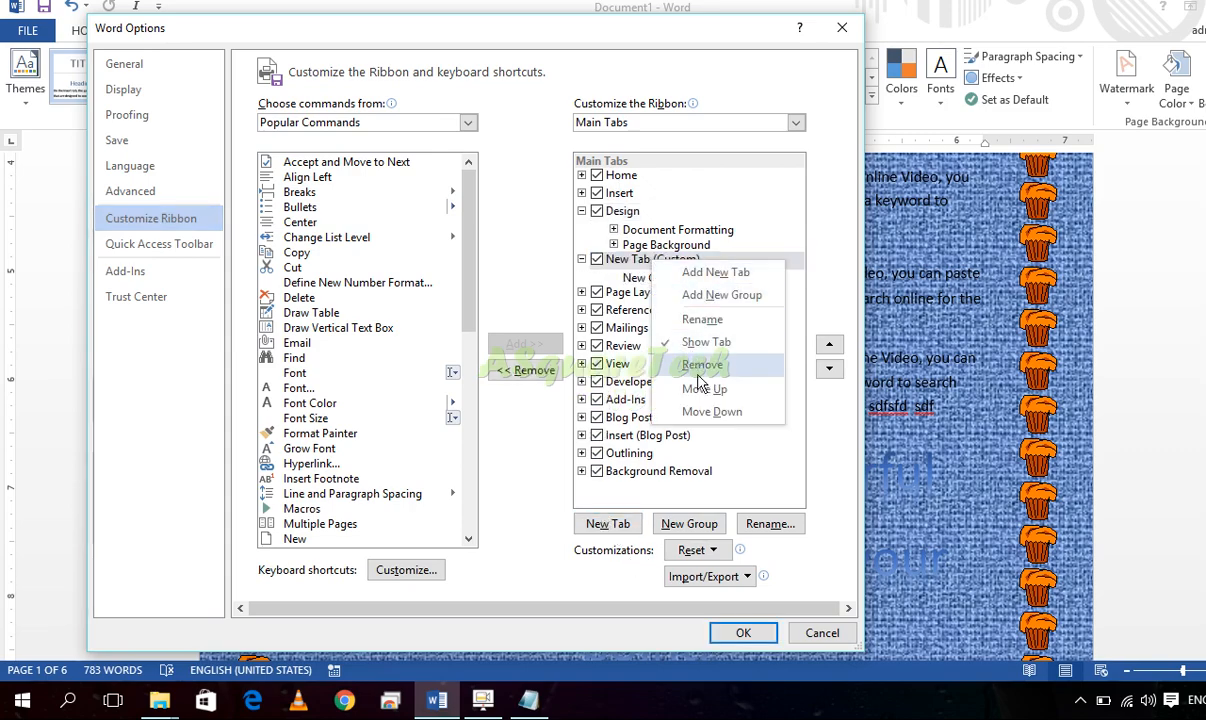
pyautogui.click(734, 321)
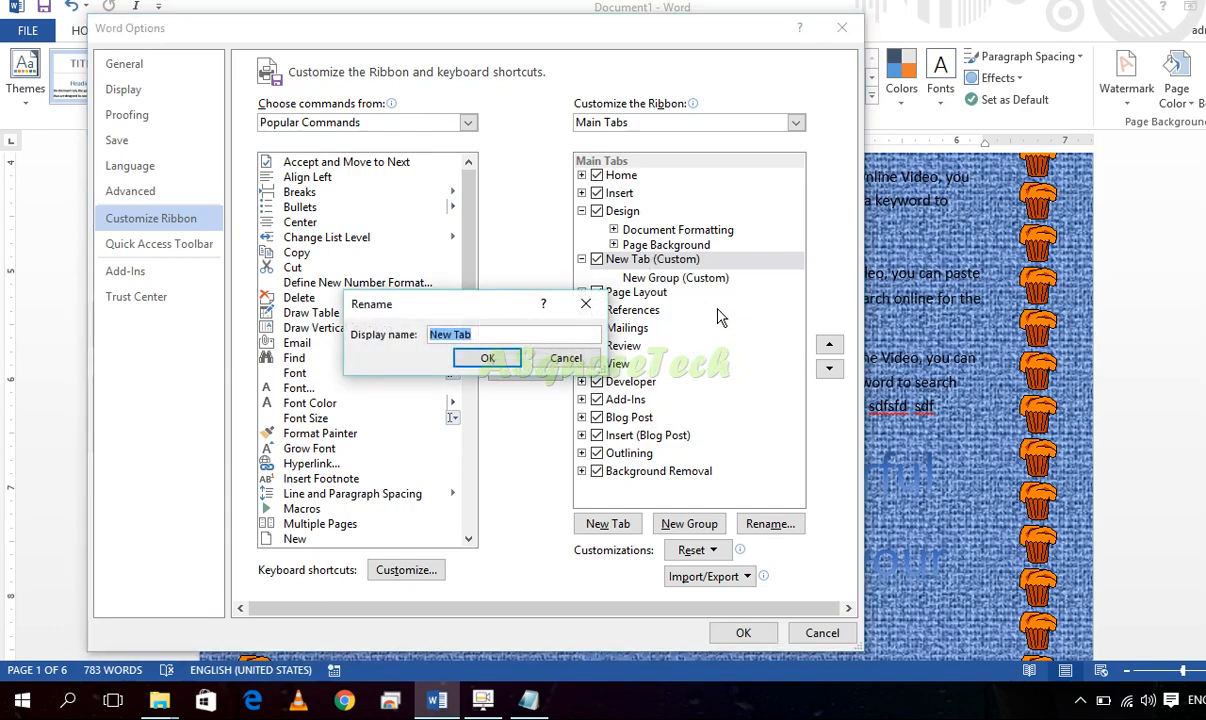
pyautogui.write('Ashiqe')
pyautogui.click(485, 359)
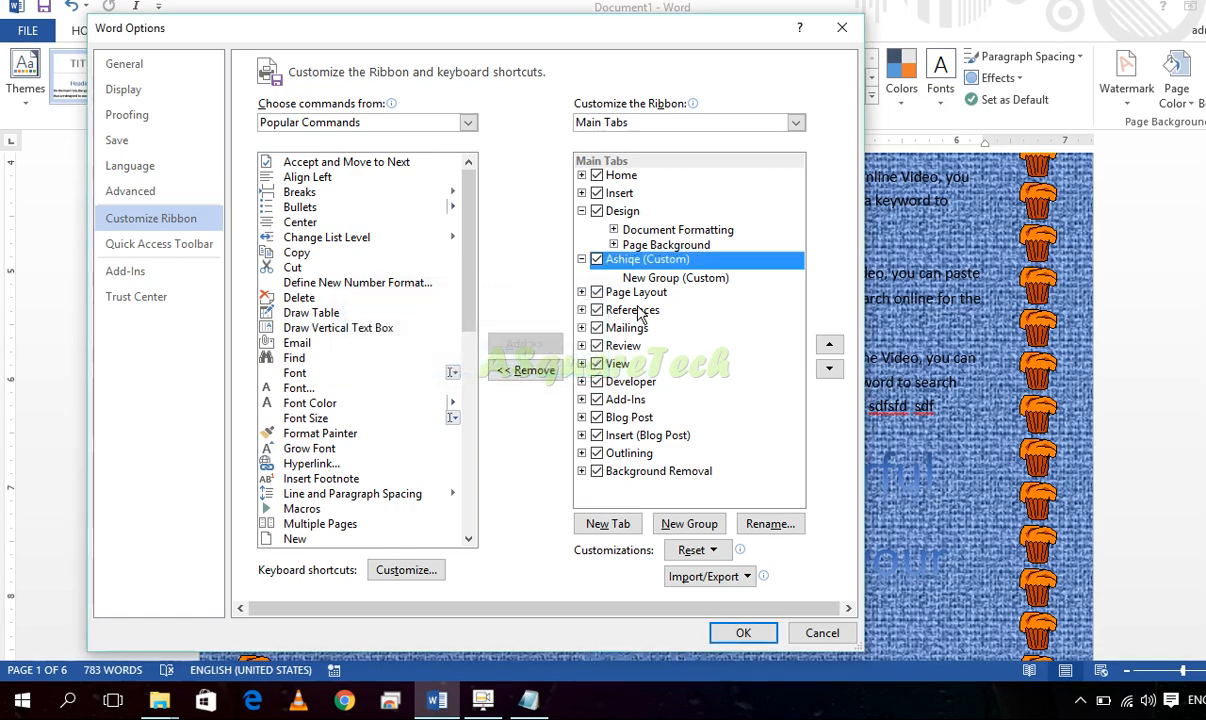
# Add the Cut, Copy, Find, Delete and Draw Table commands to the custom tab's new group and display that tab
pyautogui.click(657, 279)
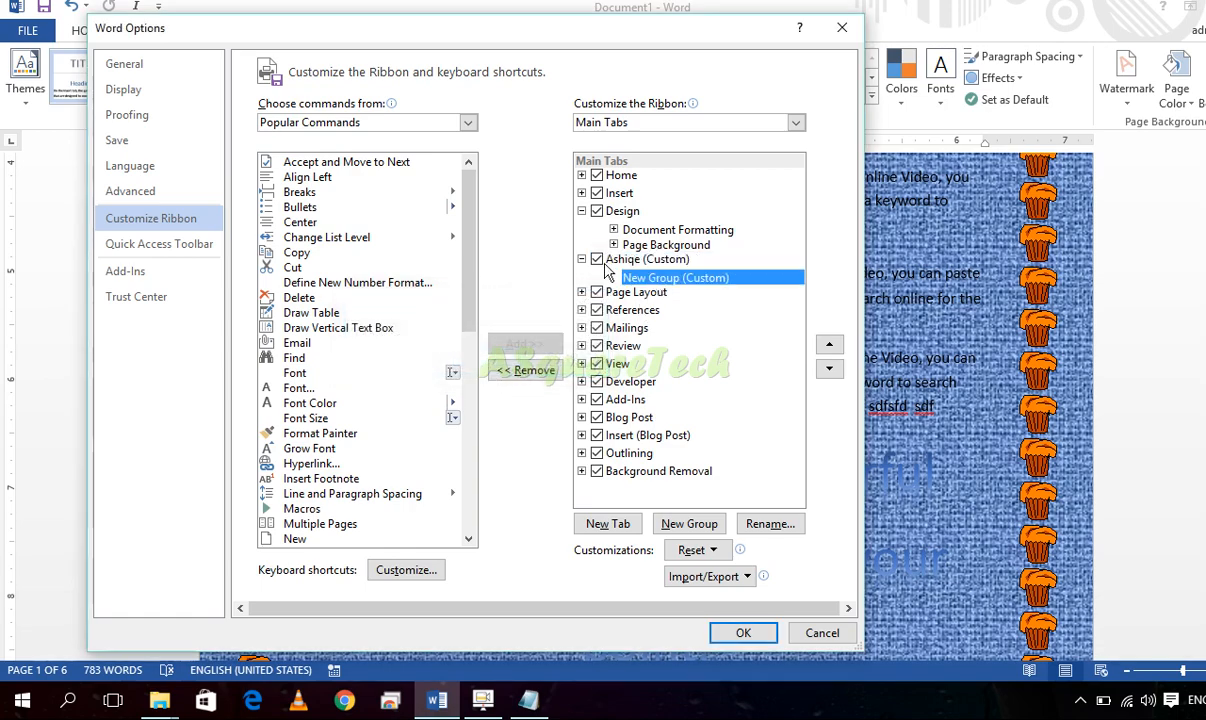
pyautogui.click(340, 268)
pyautogui.click(515, 345)
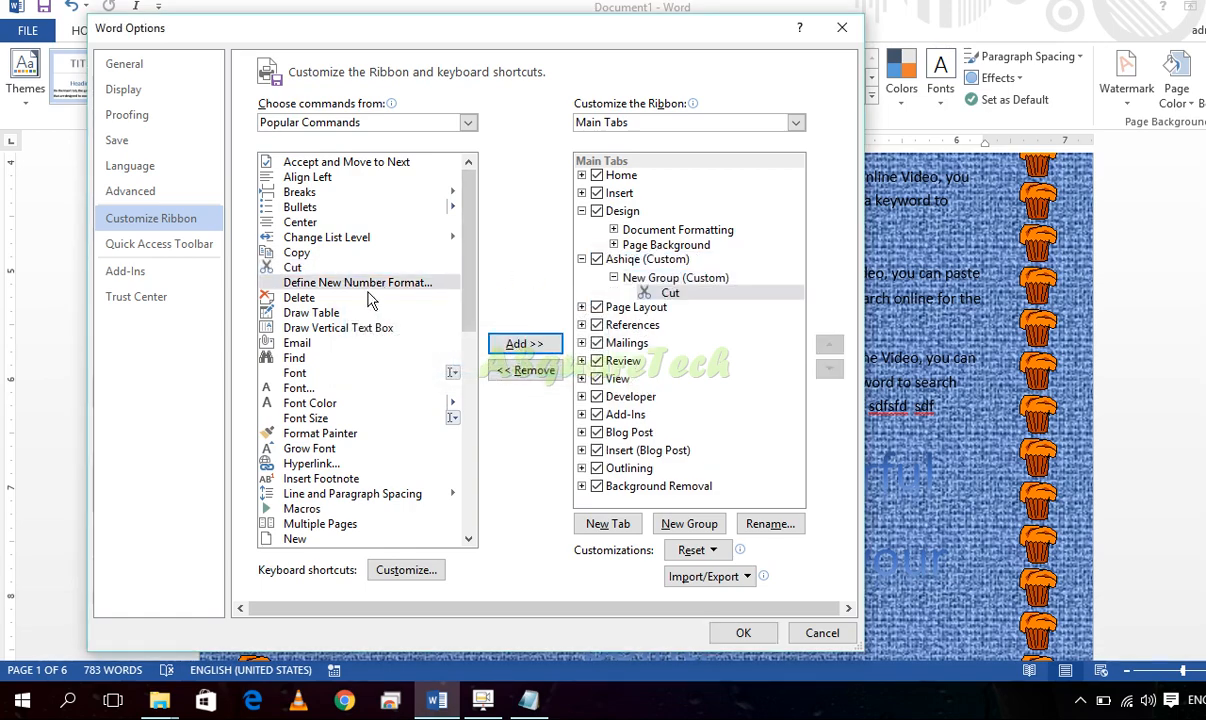
pyautogui.click(292, 252)
pyautogui.click(515, 345)
pyautogui.click(294, 357)
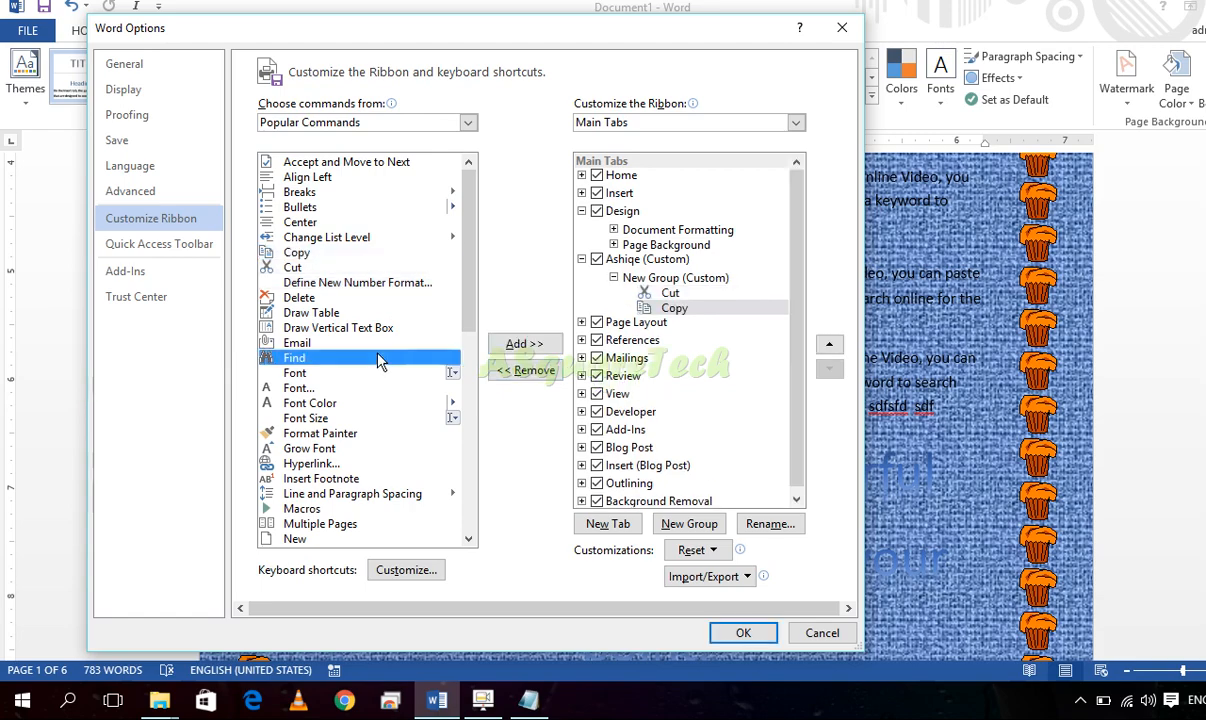
pyautogui.click(515, 345)
pyautogui.click(385, 298)
pyautogui.click(520, 344)
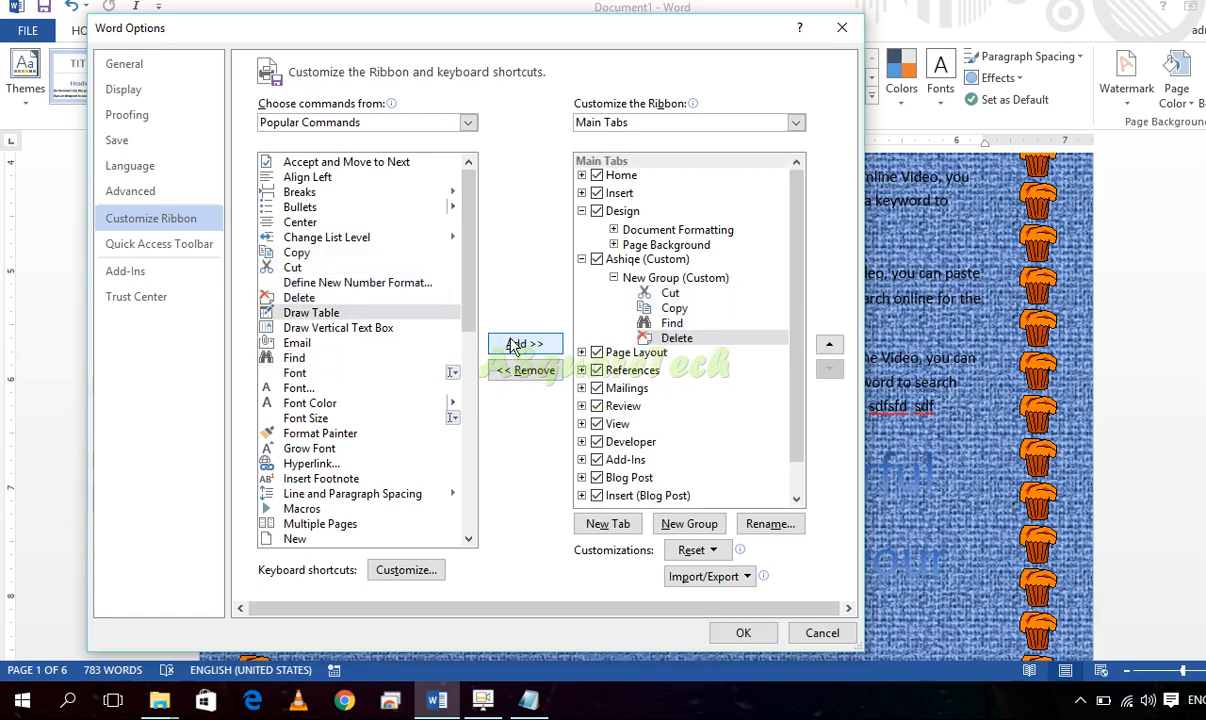
pyautogui.click(365, 327)
pyautogui.click(311, 313)
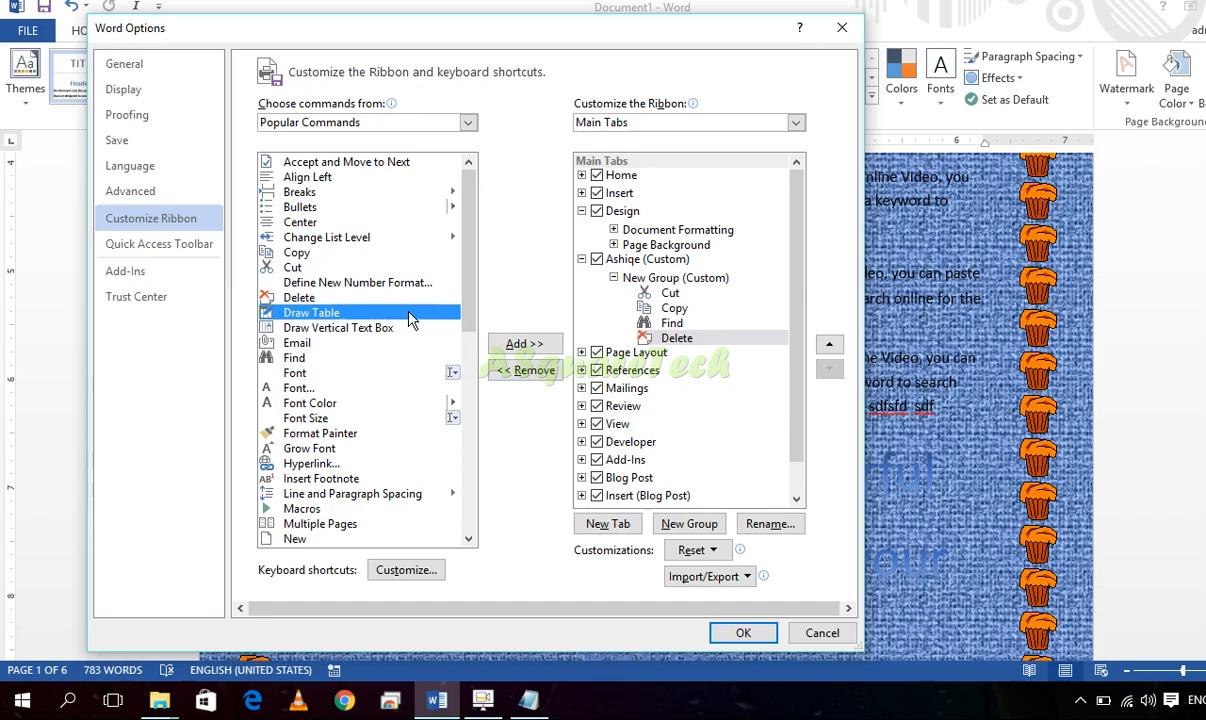
pyautogui.click(515, 345)
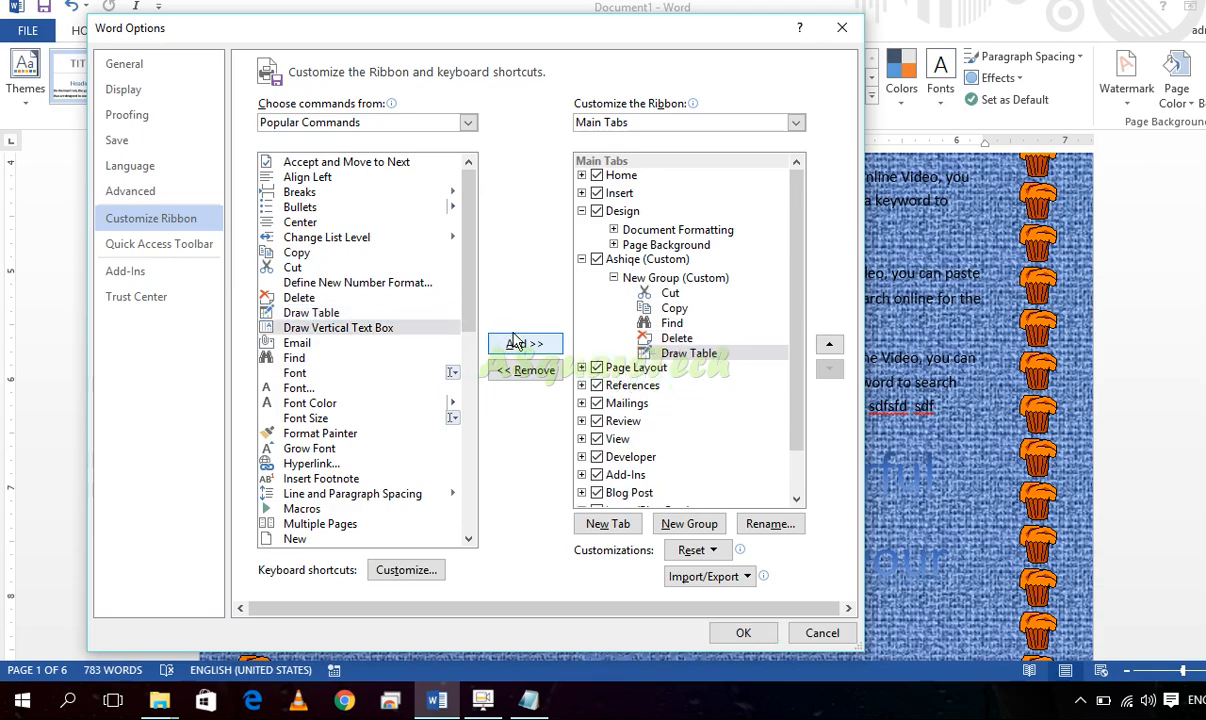
pyautogui.click(743, 632)
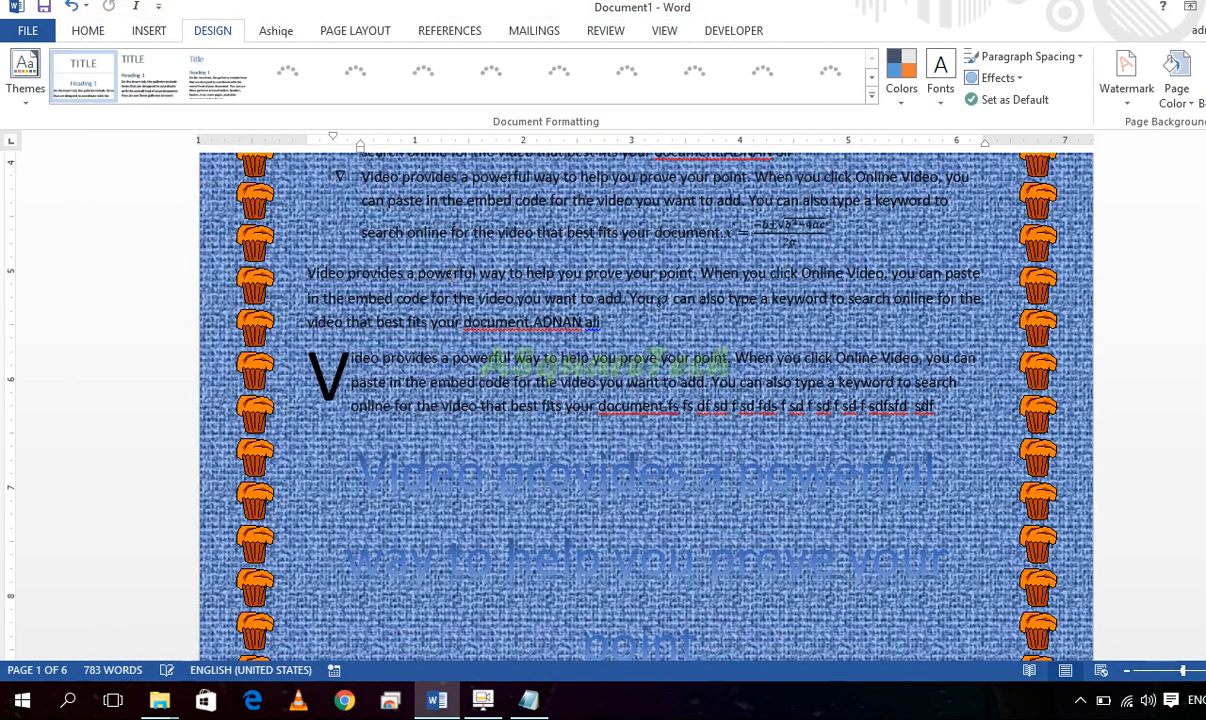
pyautogui.click(283, 38)
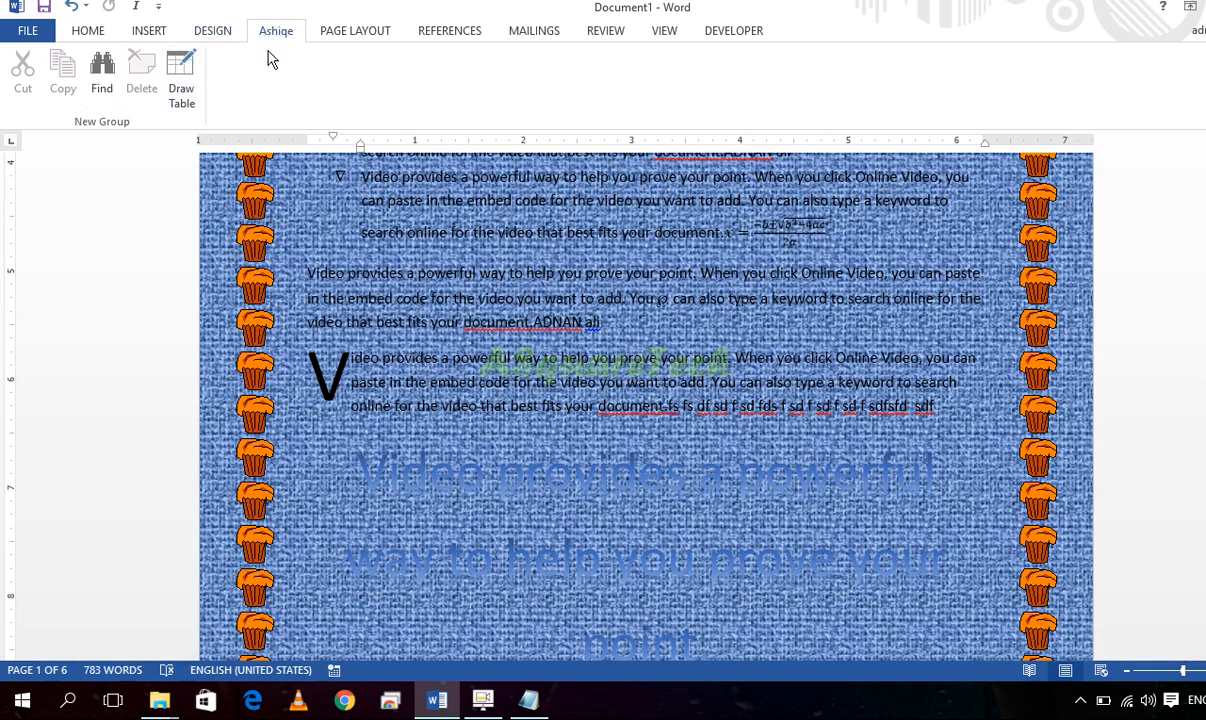
pyautogui.click(216, 32)
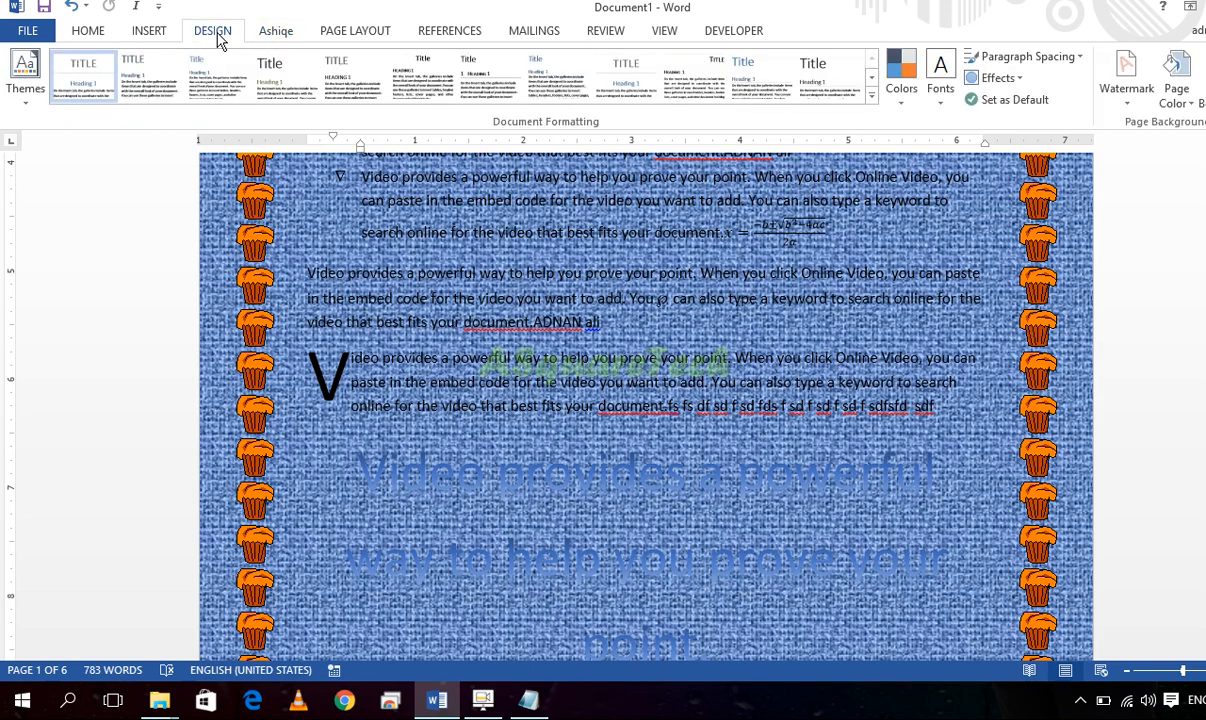
pyautogui.click(482, 700)
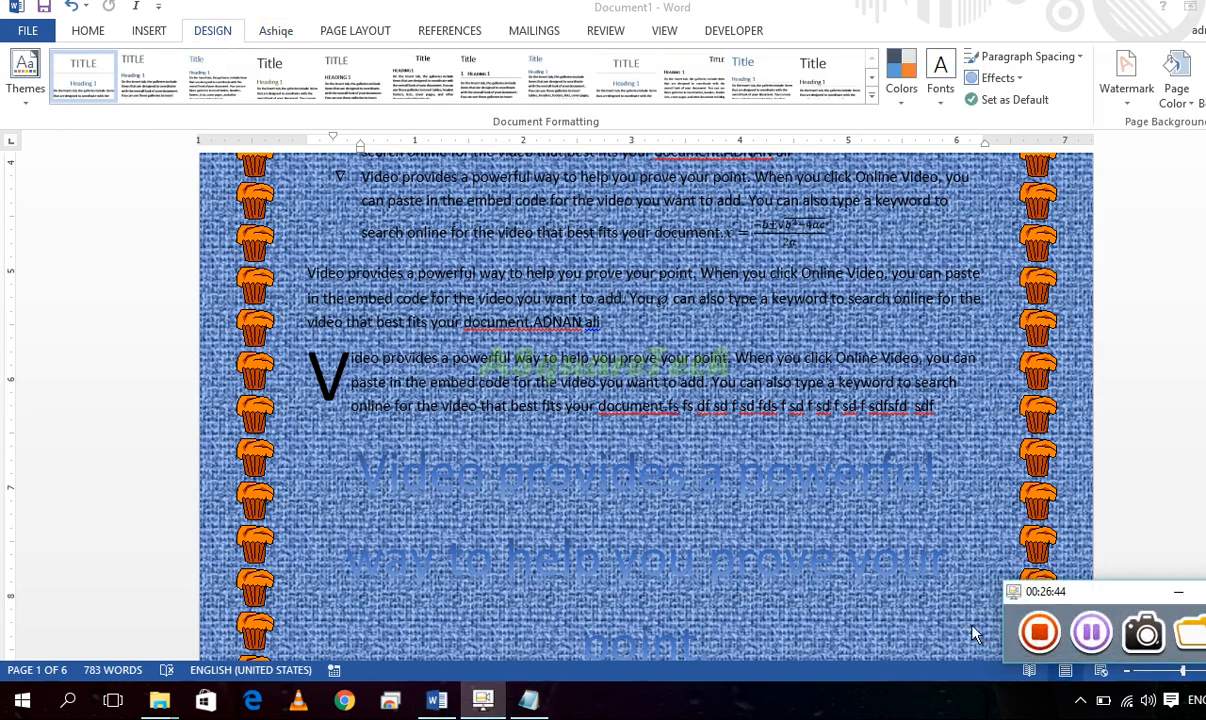